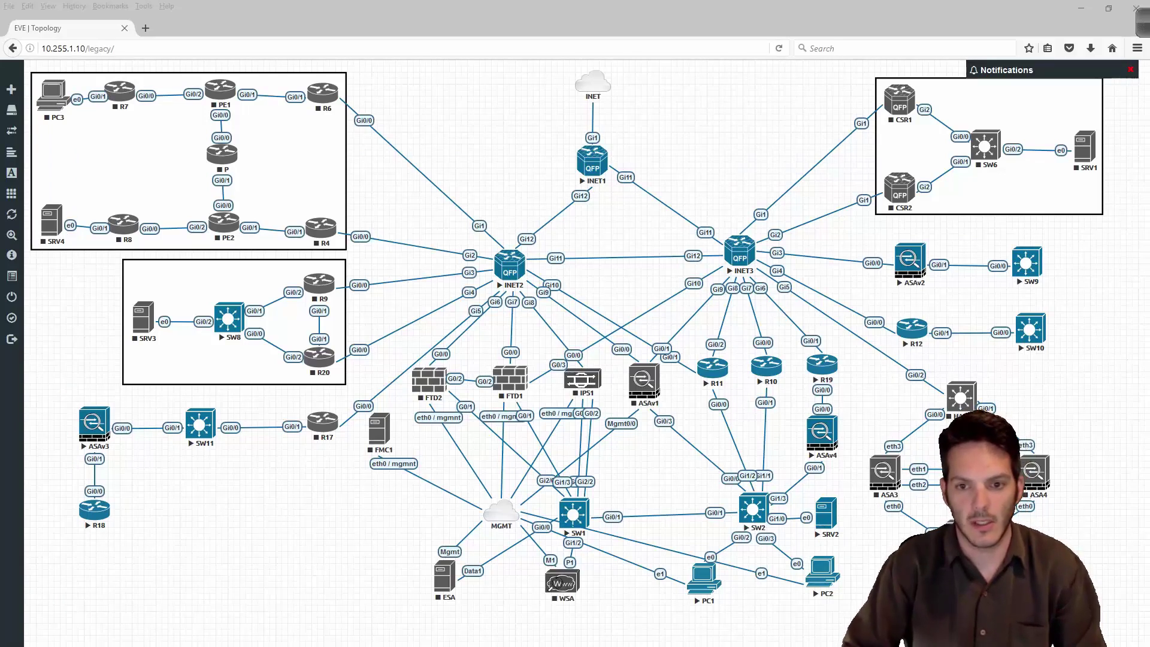
- Bring the SW2 console session in front of the EVE-NG lab topology
key(alt+Tab)
- Position the SW2 console over the topology and enter global configuration mode
drag(45, 250, 369, 97)
key(Return)
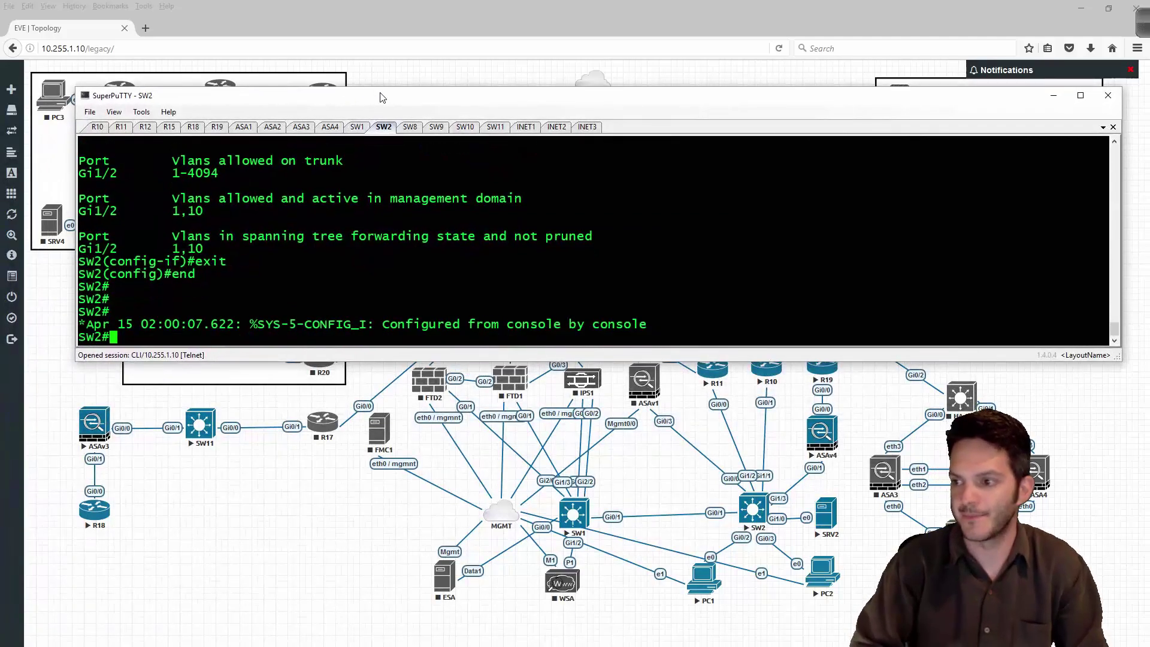
text(conf t)
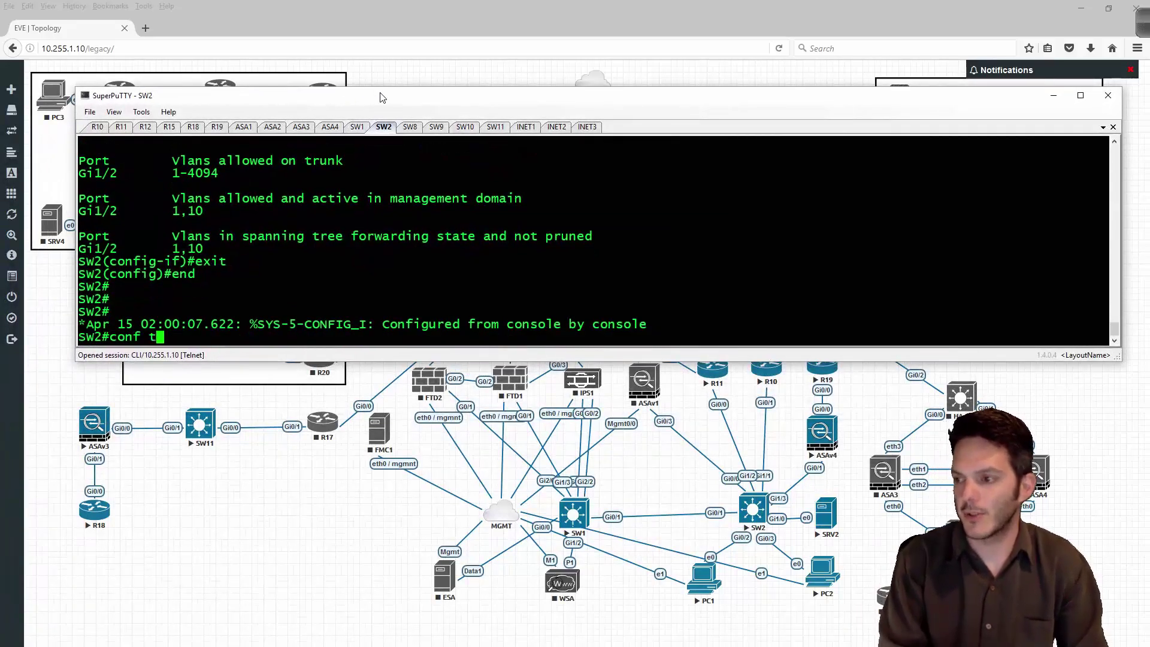
key(Return)
- Create DHCP pool 'DHCP' for network 10.1.1.0 255.255.255.0
text(ip dhcp pool)
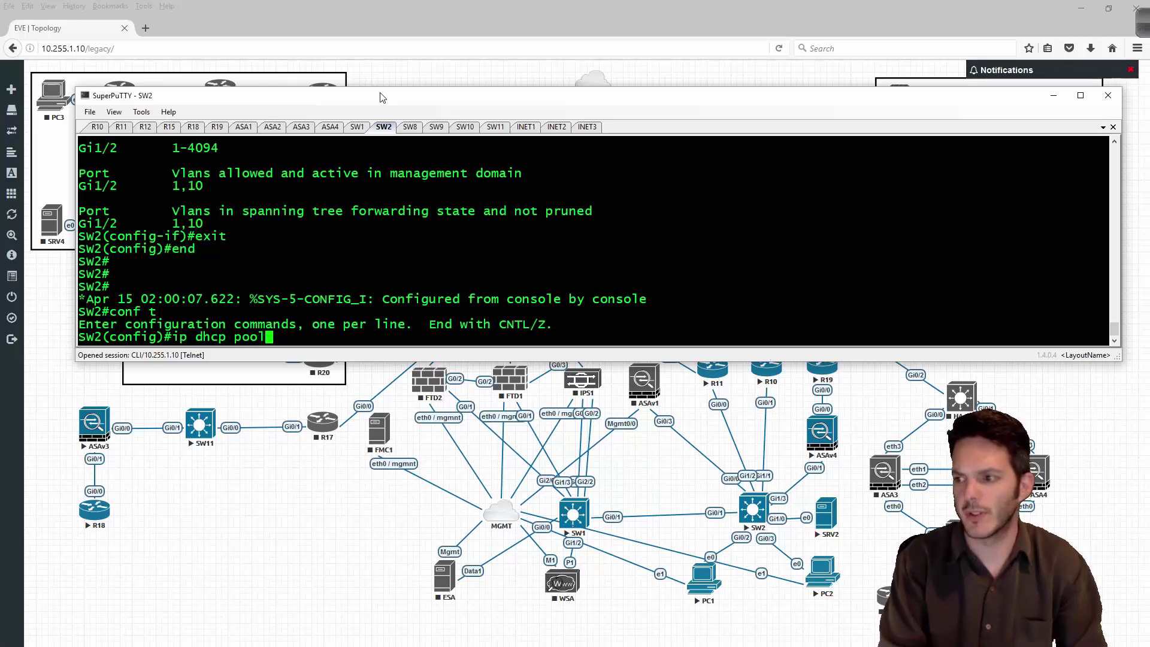
key(Tab)
text(DHCP)
key(Return)
text(netw)
key(Tab)
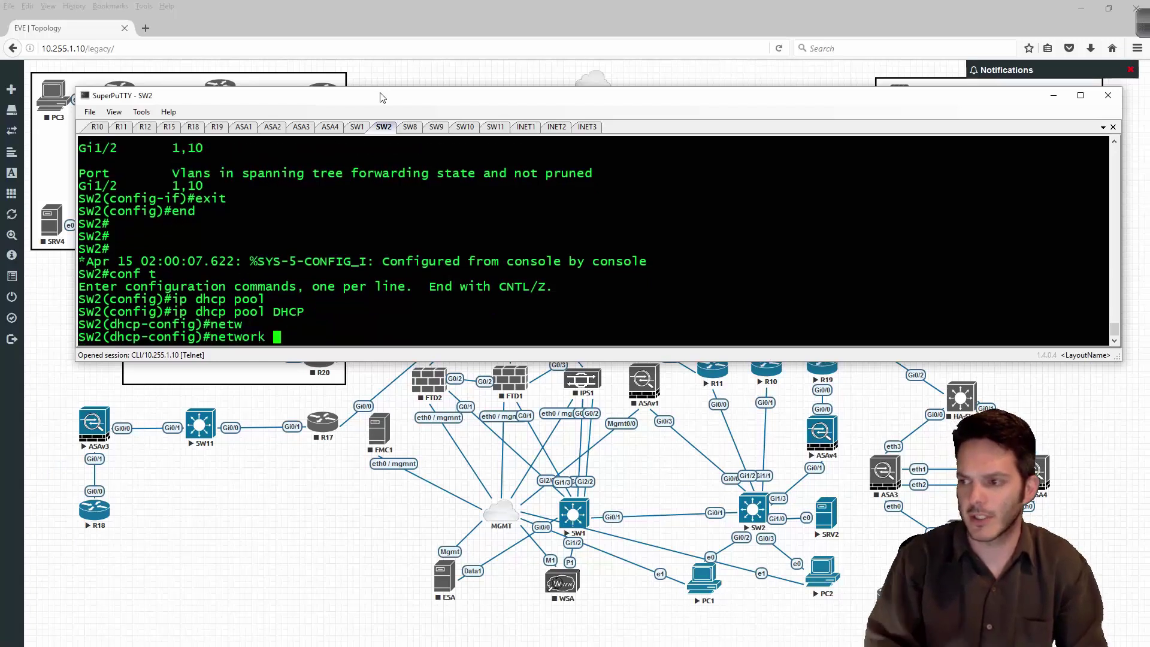
text(10.1.1.)
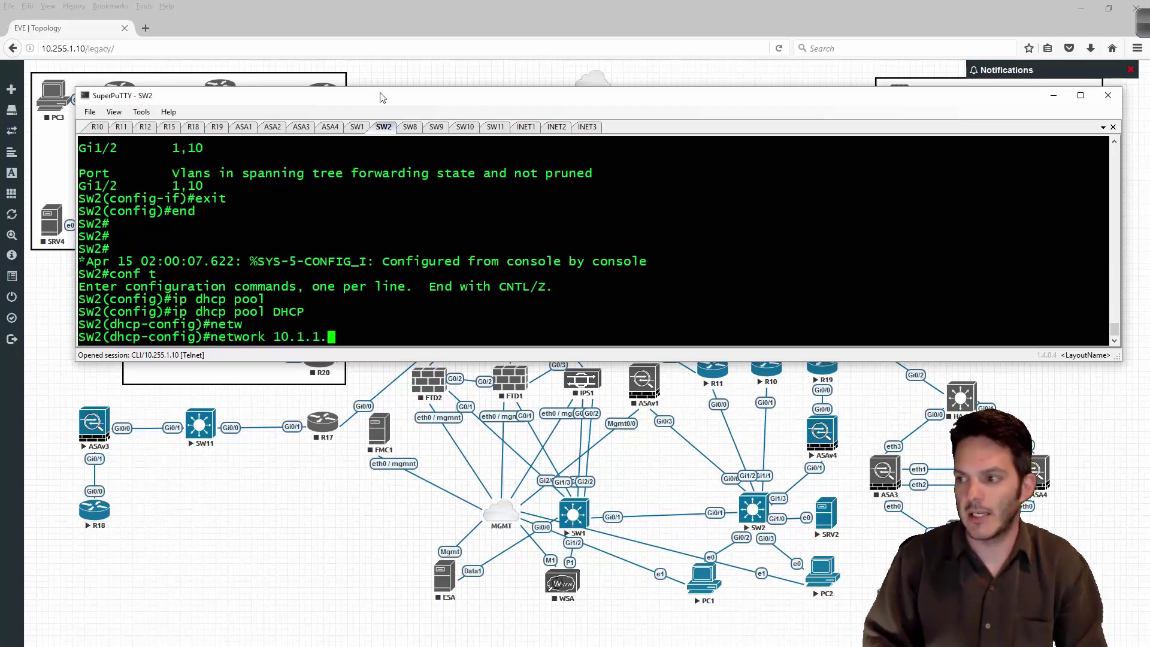
text(0)
text( 255.25)
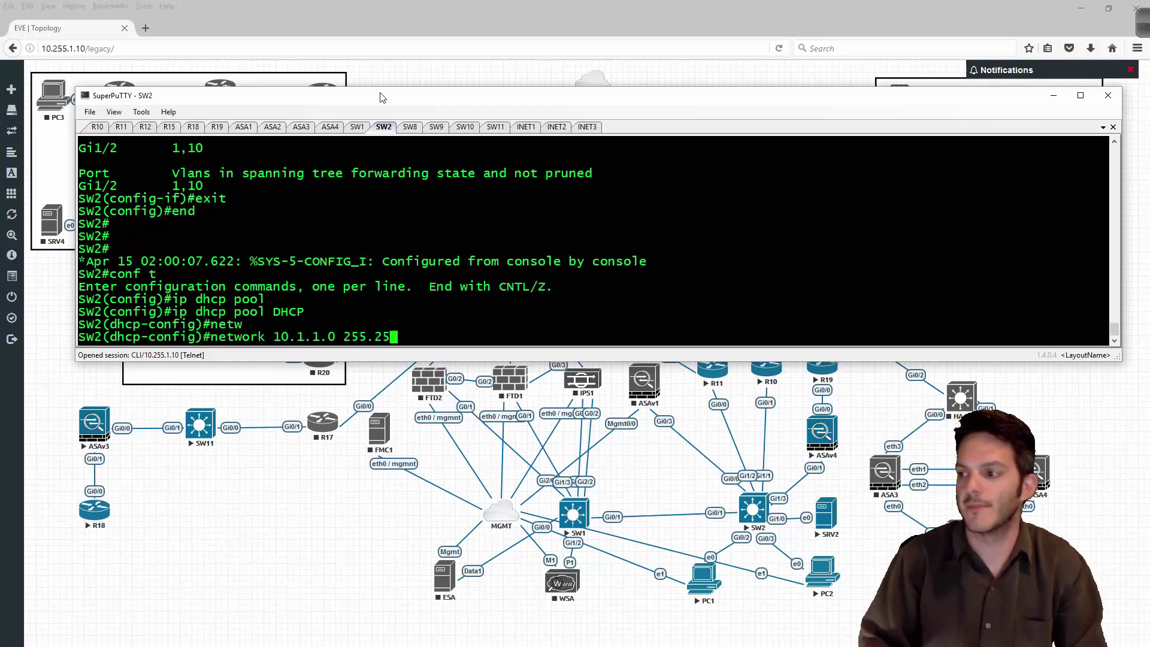
text(5.255.0)
key(Return)
- Give the pool default router 10.1.1.1 and DNS server 8.8.8.8
text(def)
key(Tab)
text(10.1.1.1)
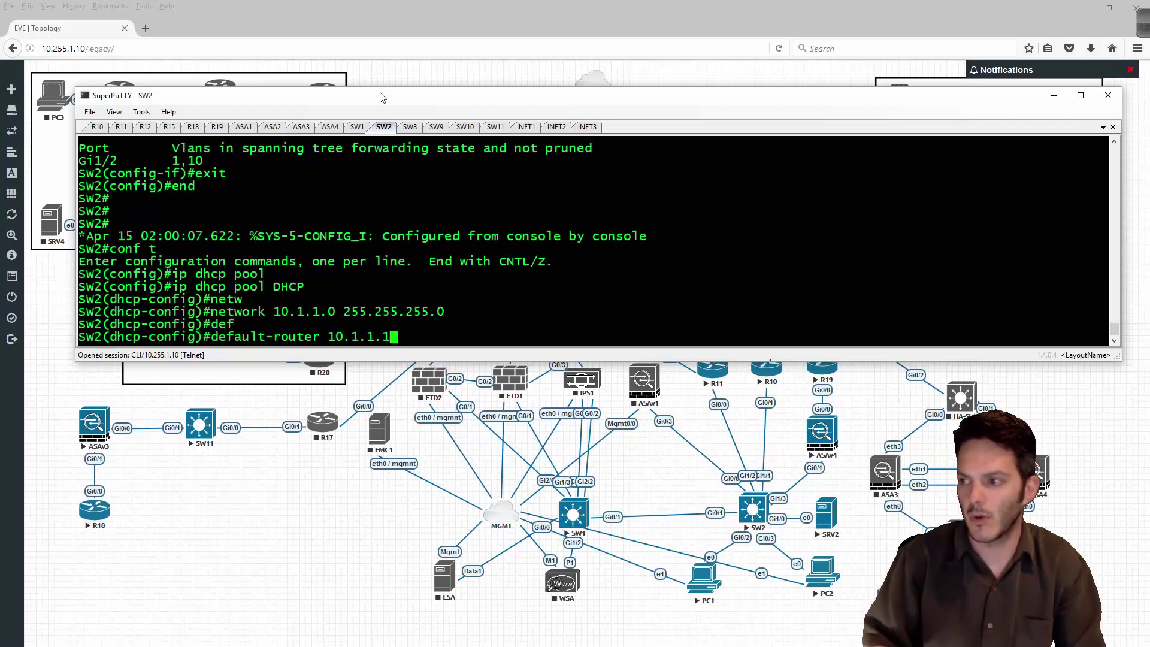
key(Return)
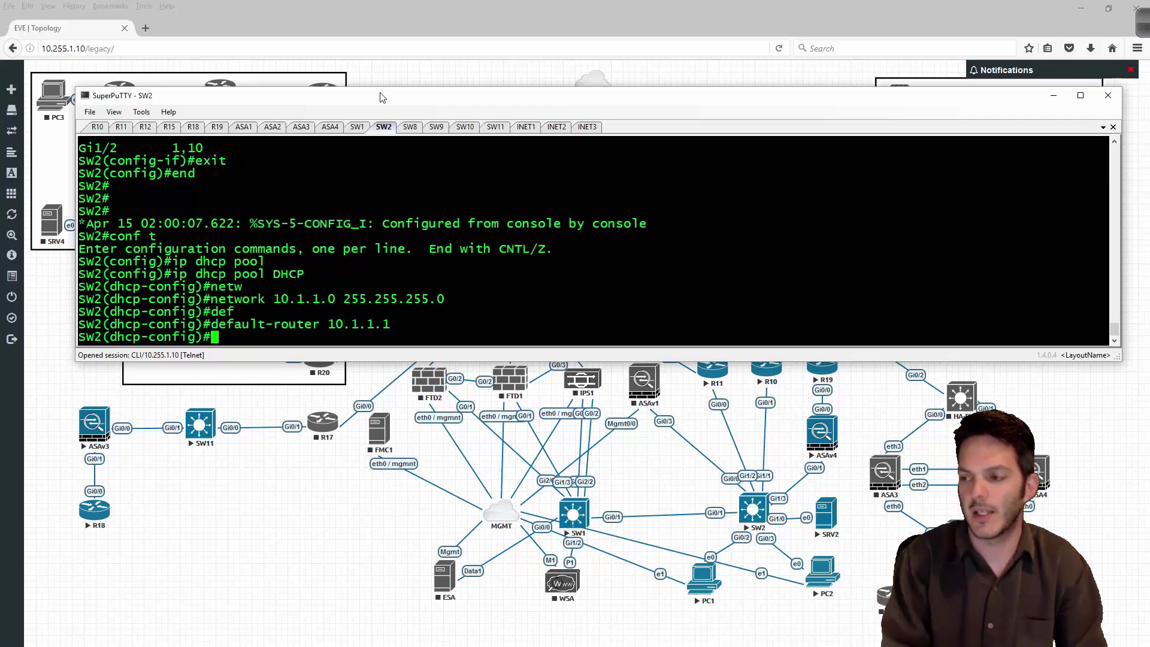
text(dns)
key(Tab)
text(8.8.8.8)
key(Return)
- Leave the pool and exclude 10.1.1.1 from DHCP leases
text(exit)
key(Return)
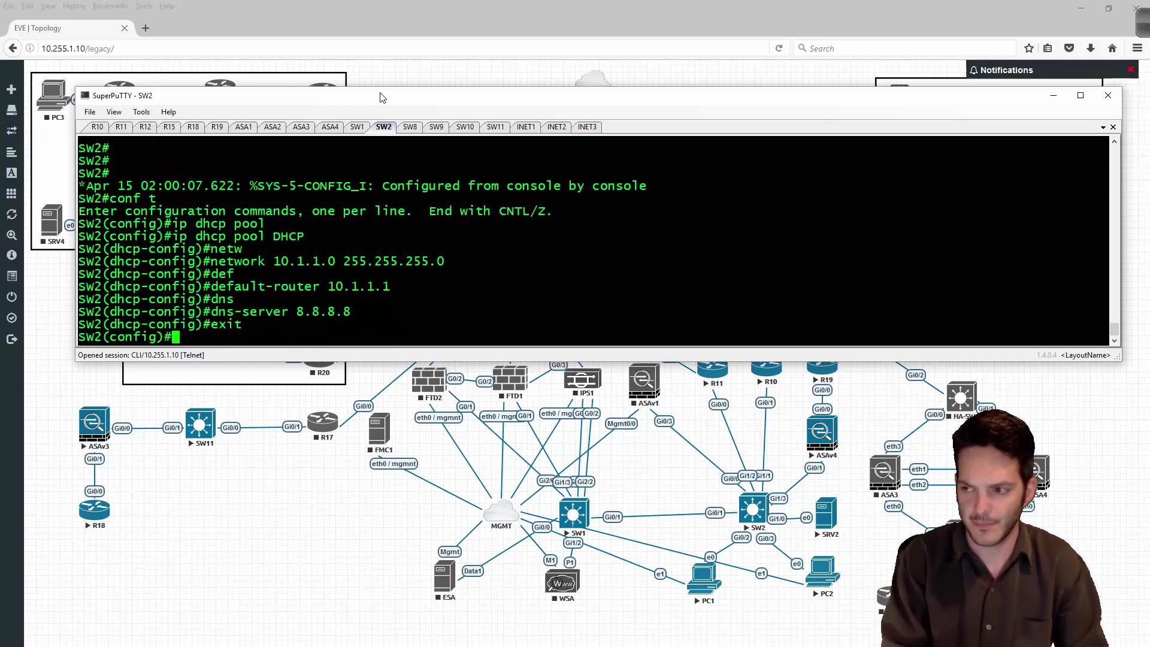
text(ip dhcp ex)
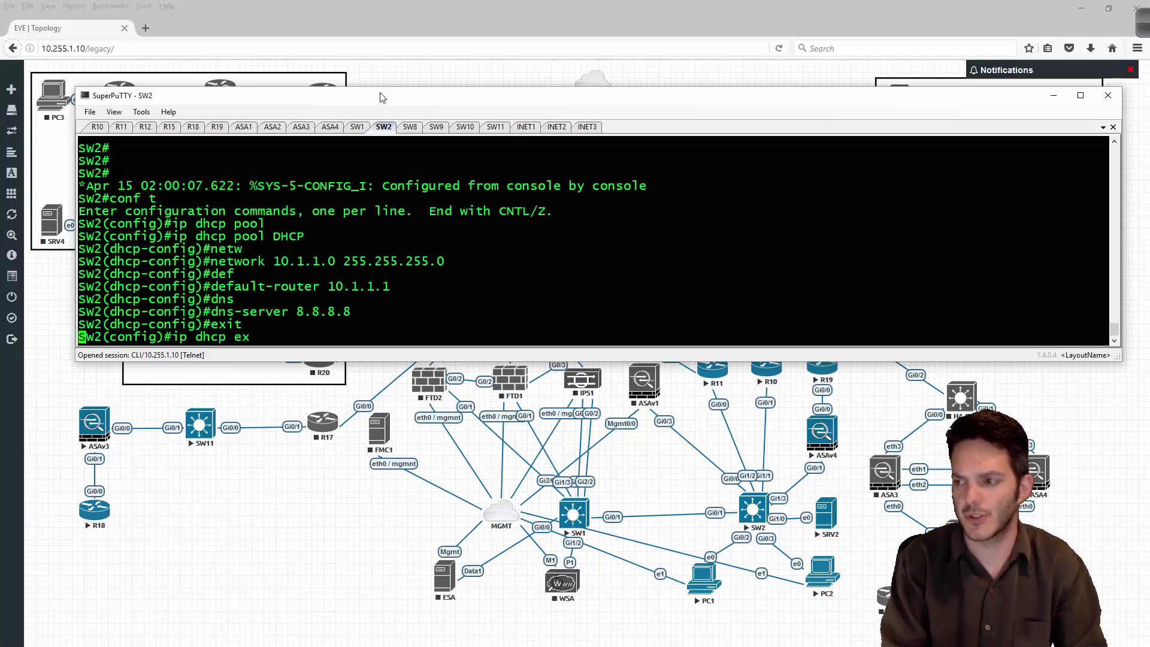
key(Tab)
text(10.1.1.1)
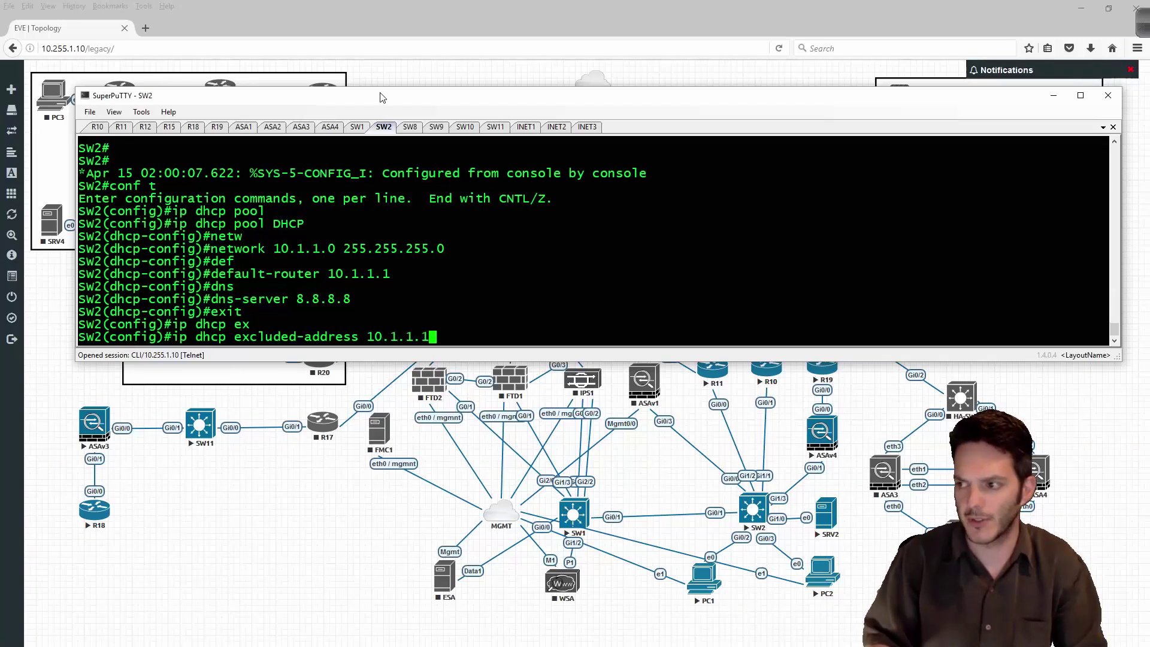
key(Return)
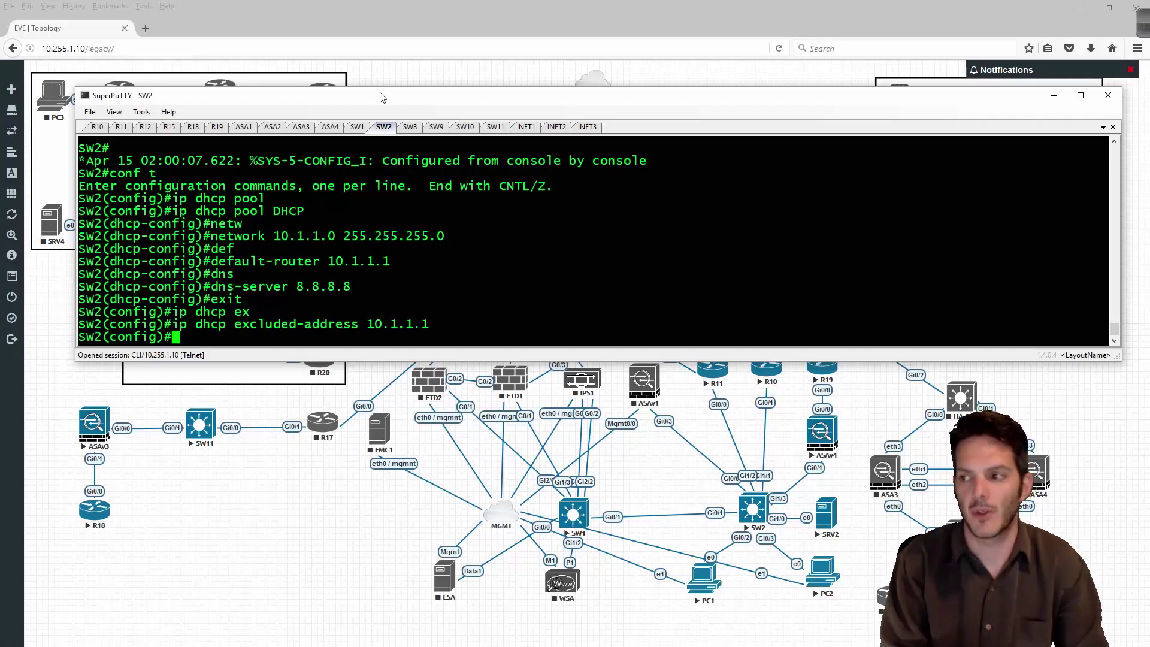
text(int vlan 10)
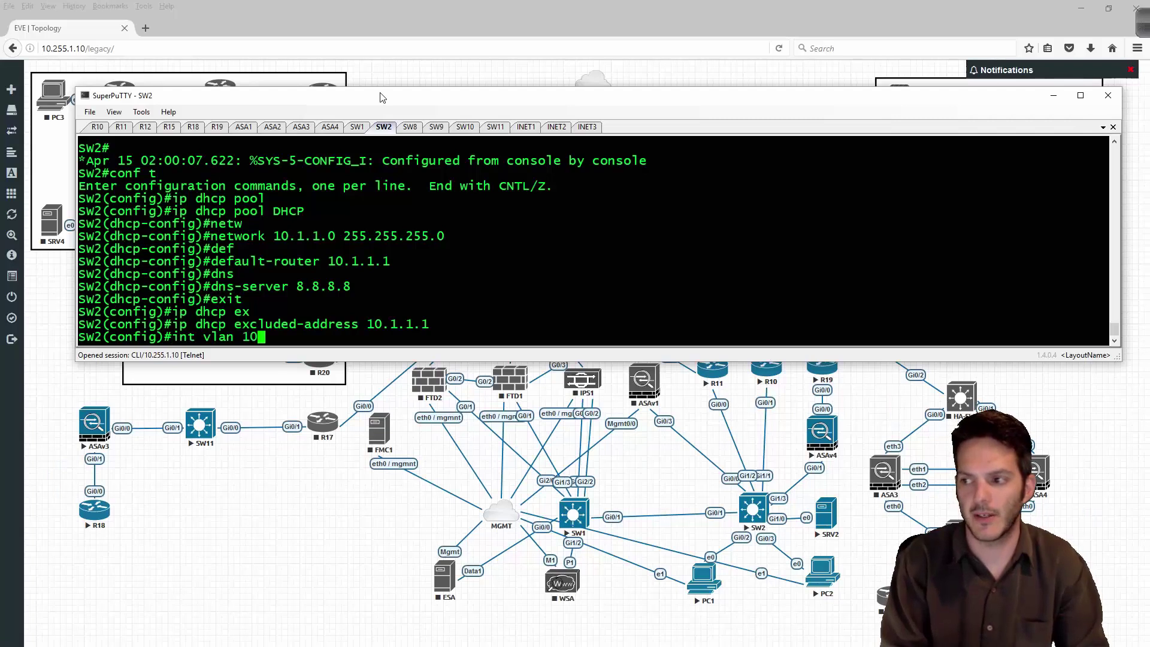
- Address interface Vlan10 as 10.1.1.1 255.255.255.0, enable it, and verify with 'do sh ip int br'
key(Return)
text(ip add )
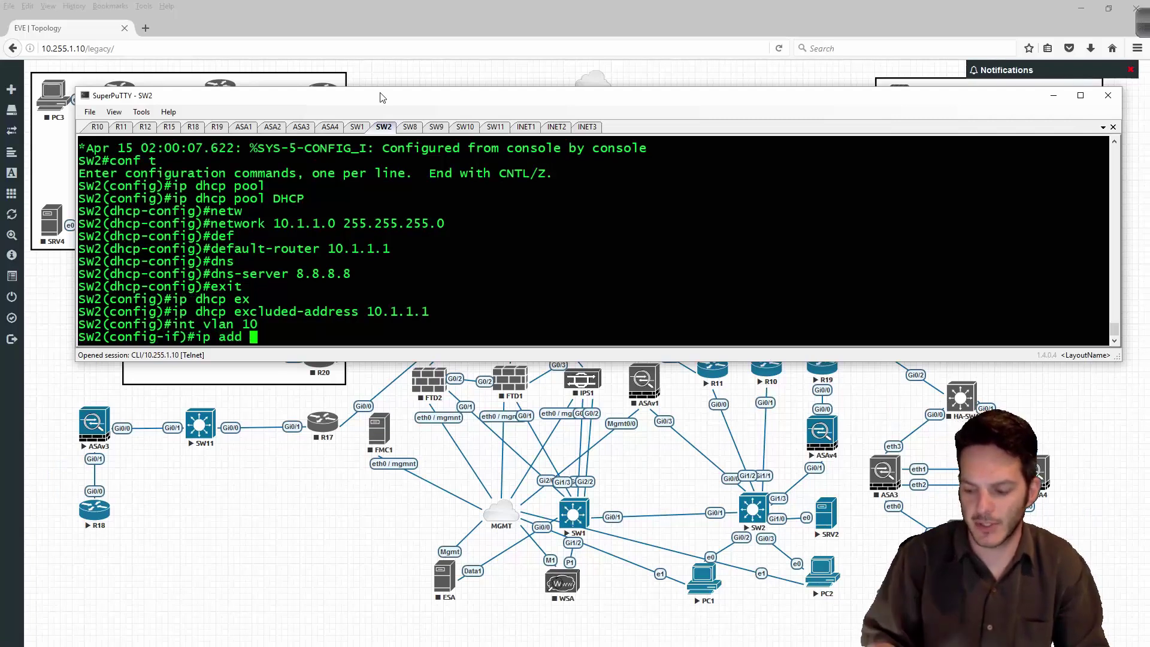
text(1)
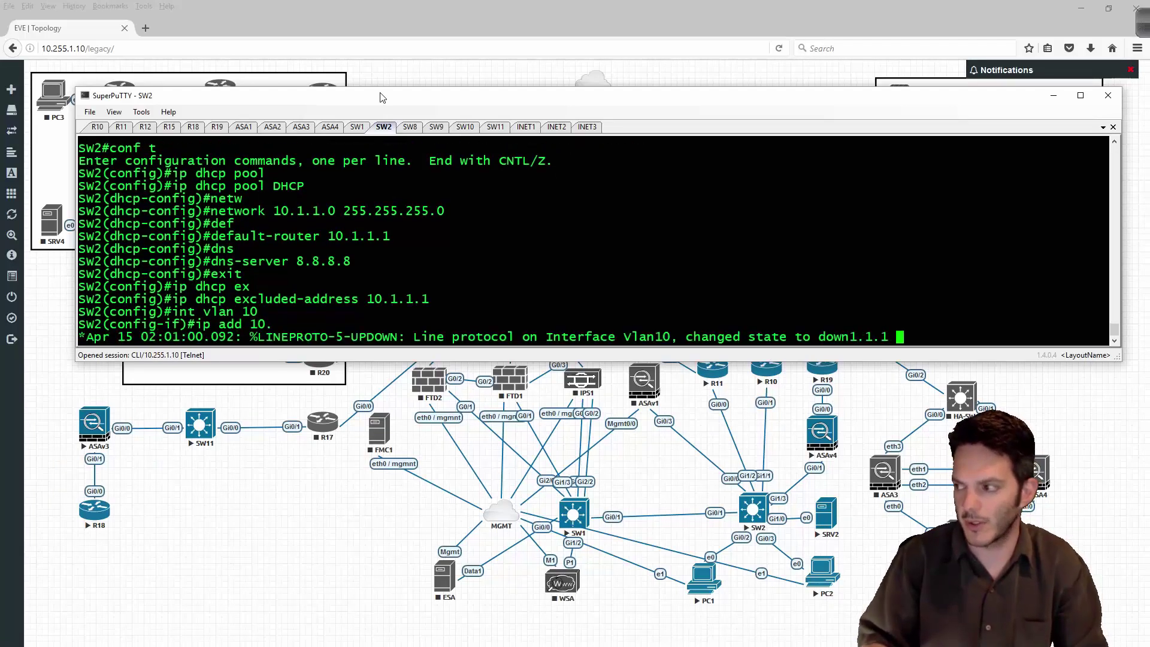
text(0.1.1.1 255.255.255.0)
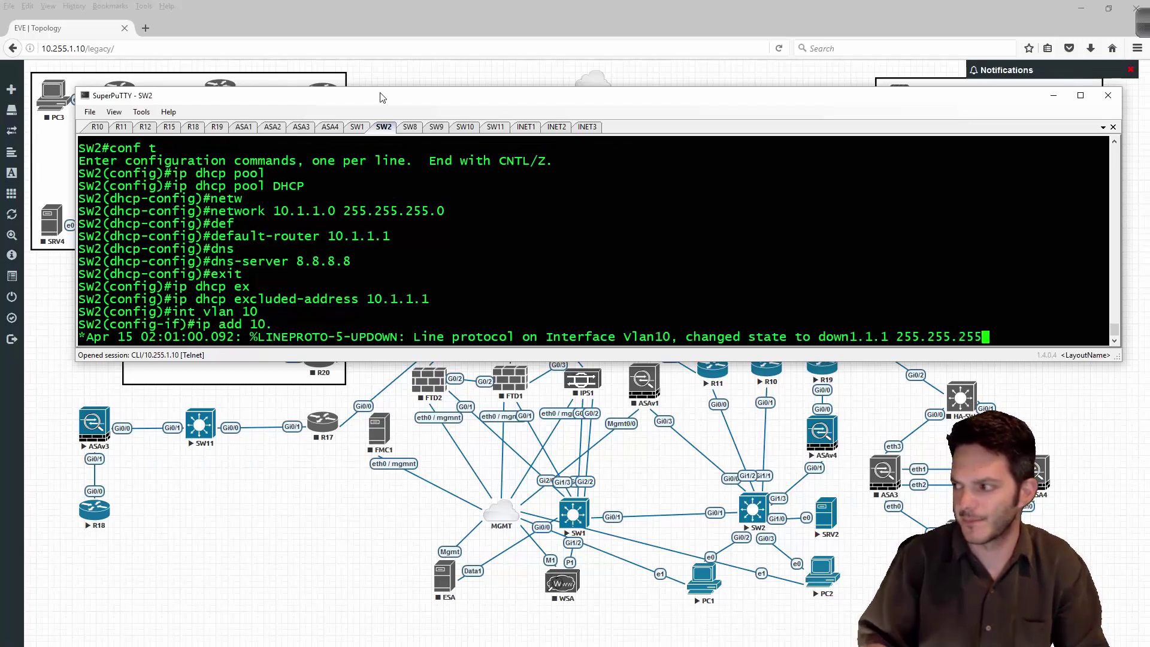
key(Return)
text(no shut)
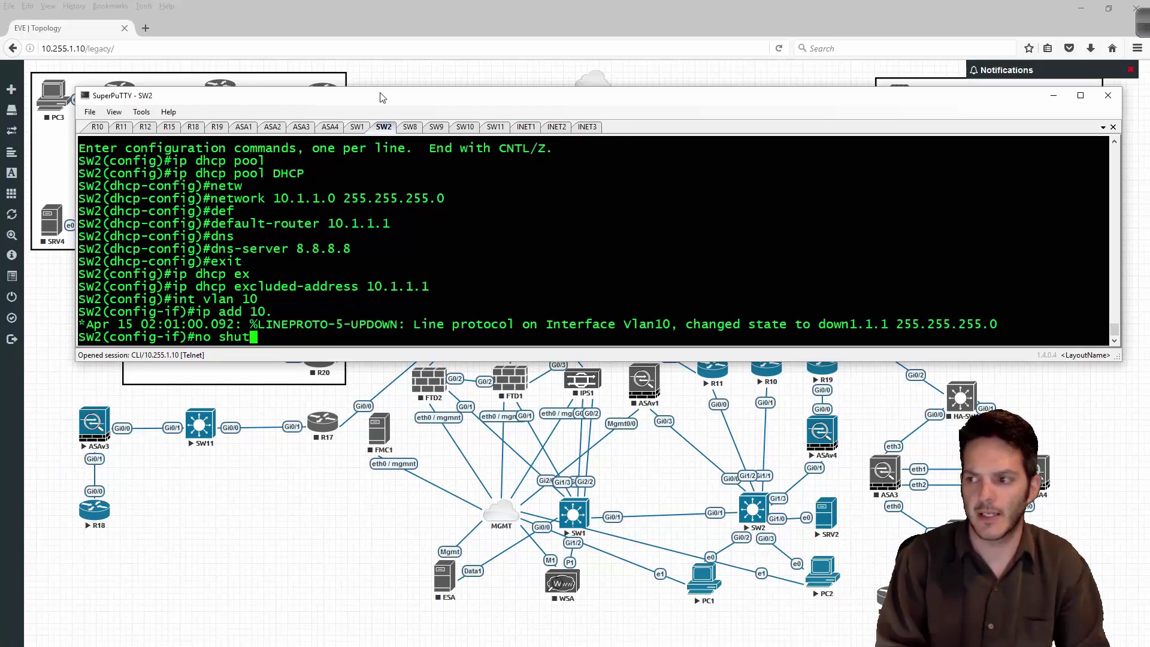
key(Return)
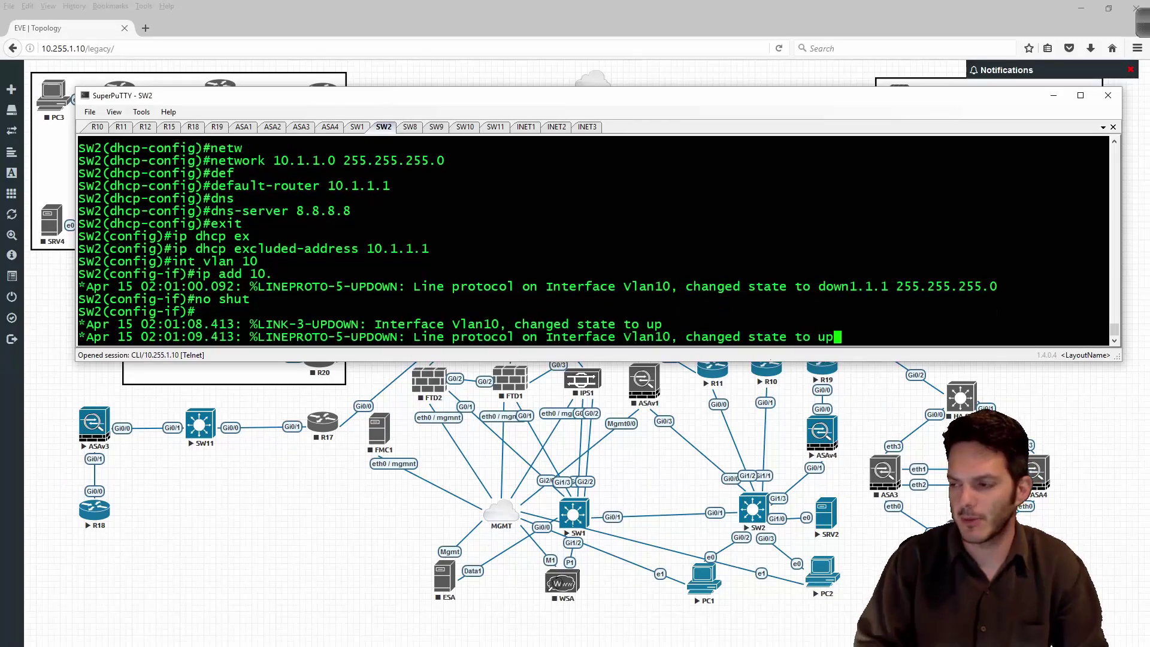
key(Return)
text(do sh ip int br)
key(Return)
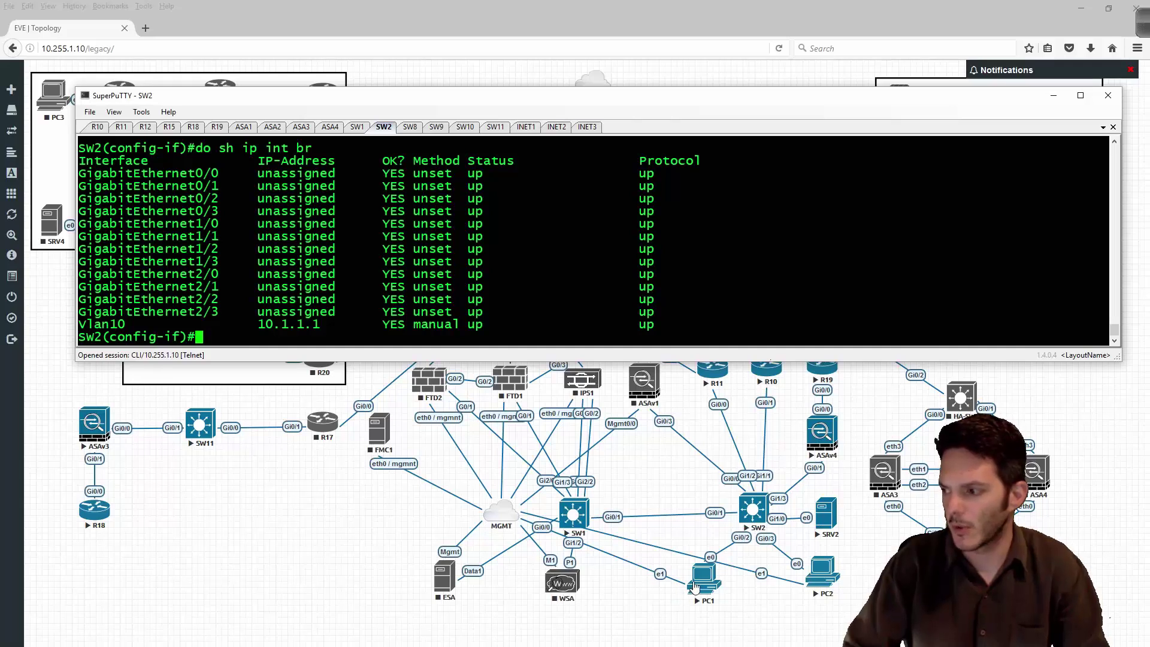
- Log in to PC1 with its password and set its network location to Home
click(698, 586)
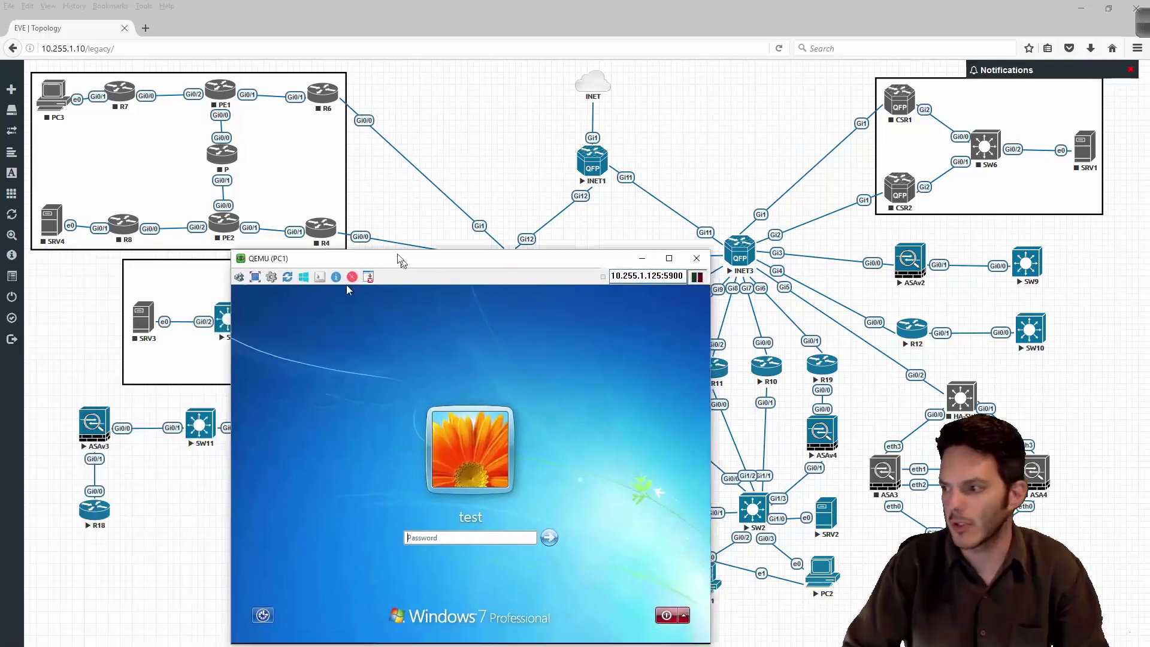
drag(398, 256, 283, 233)
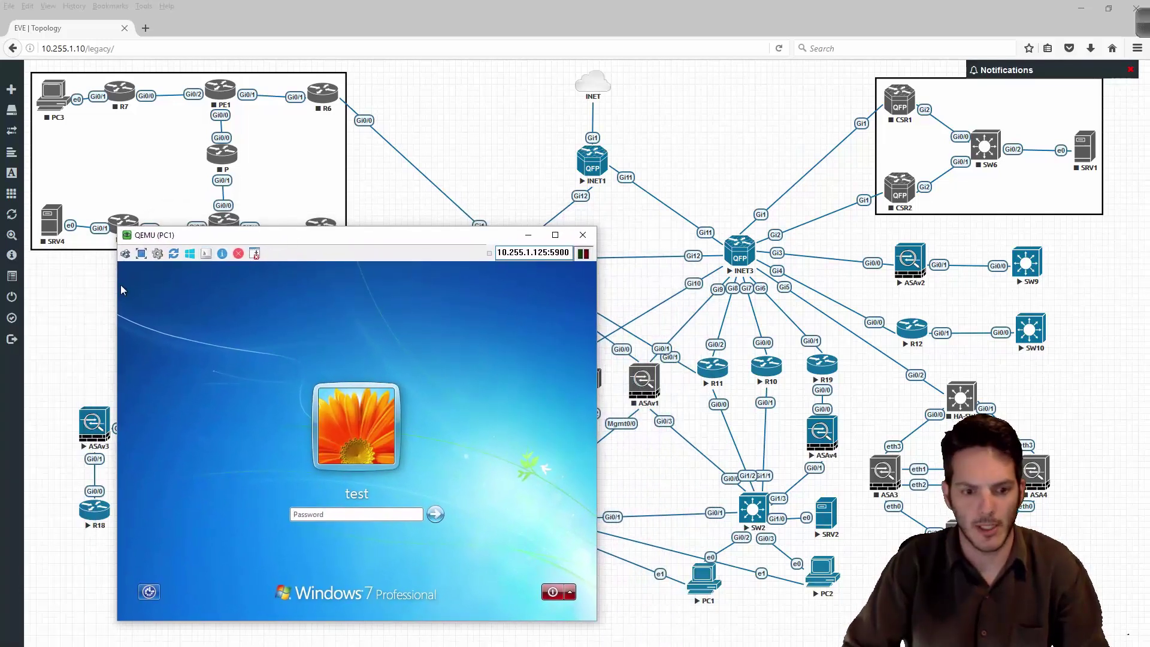
key(alt+Tab)
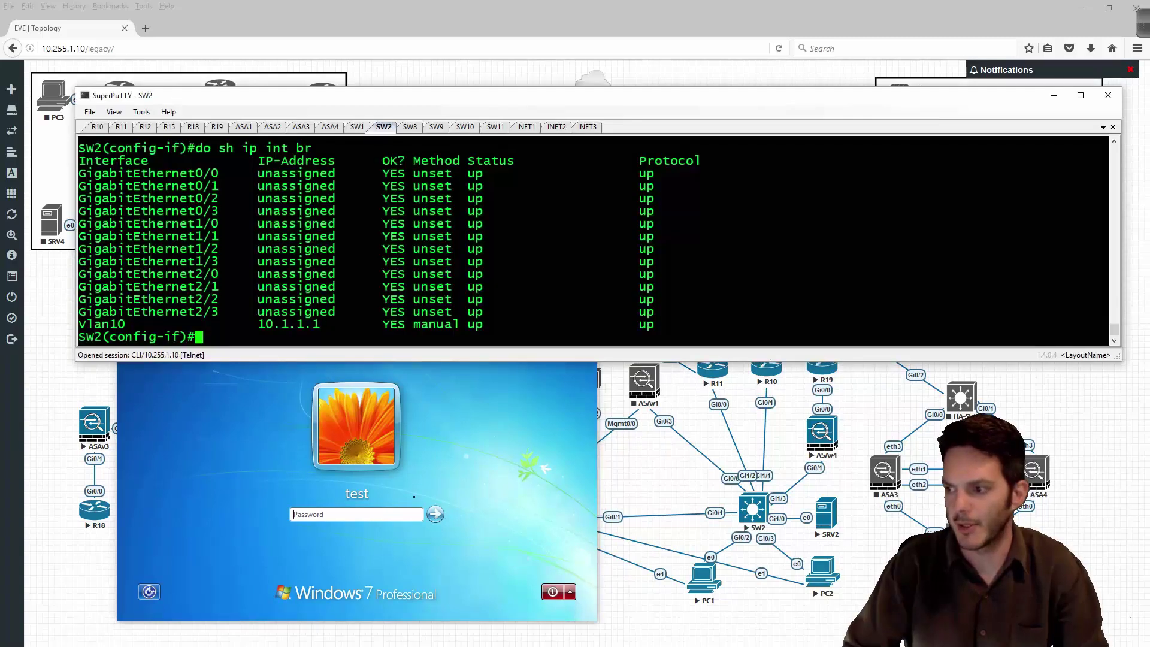
click(346, 515)
text(password)
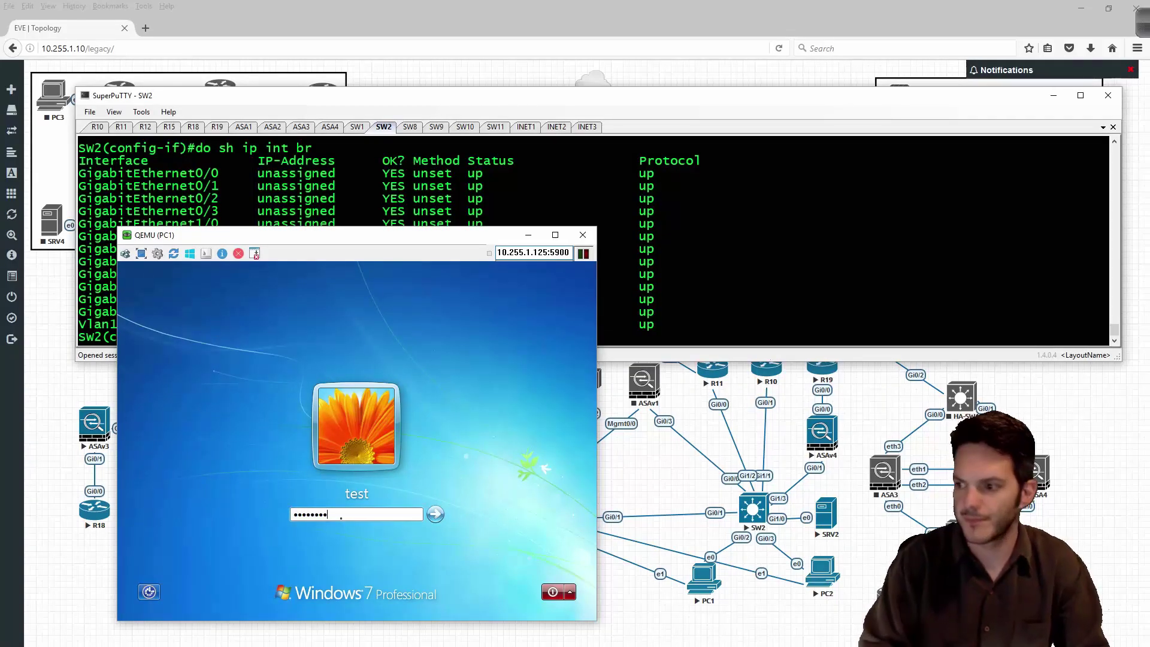
key(Return)
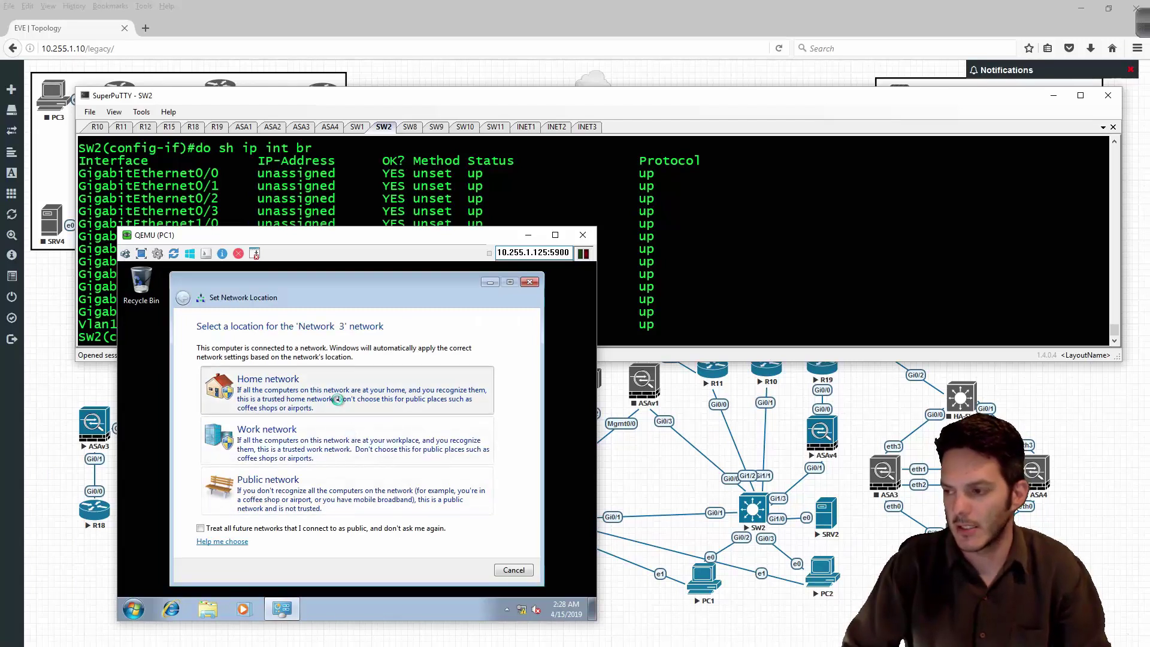
click(339, 400)
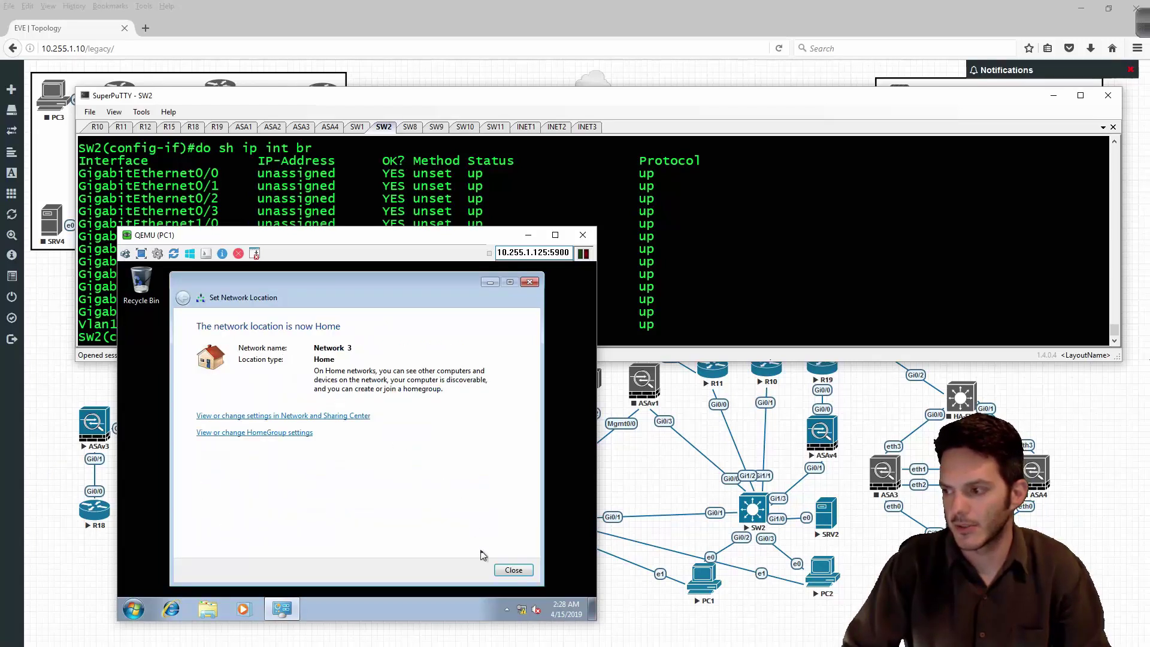
click(503, 571)
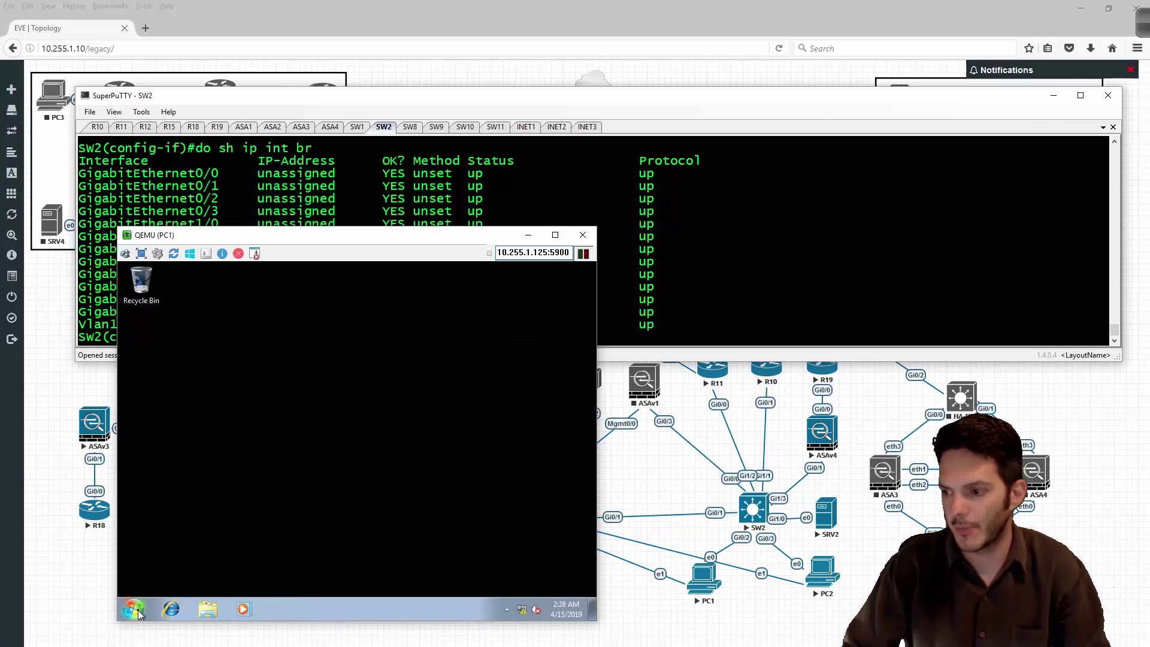
- Run ipconfig in a PC1 command prompt, showing the 10.1.1.2 lease with gateway 10.1.1.1
click(137, 612)
text(cmd)
key(Return)
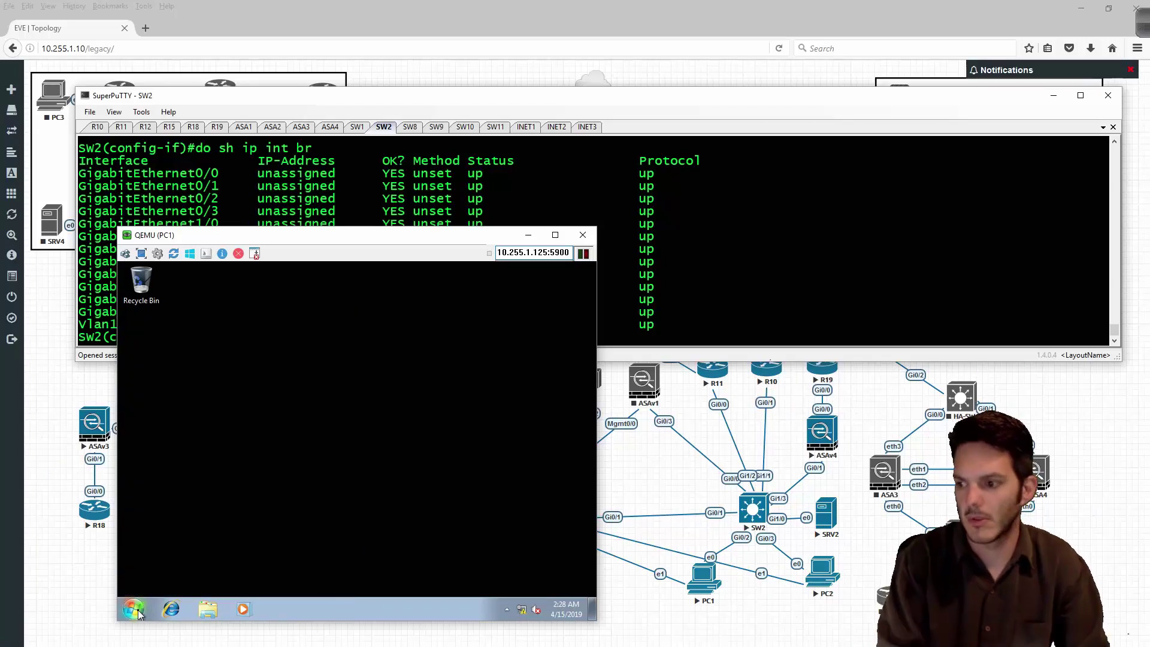
text(ipconfig)
key(Return)
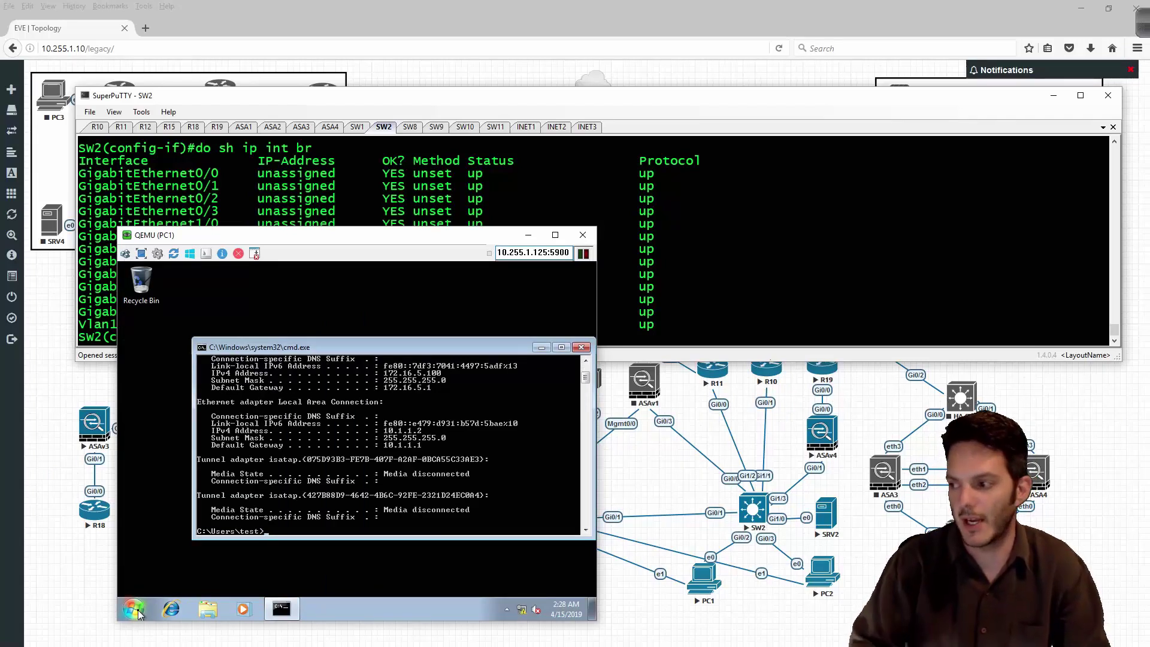
- Show SW2's DHCP bindings, confirming 10.1.1.2 leased on Vlan10, and return to global configuration
click(623, 281)
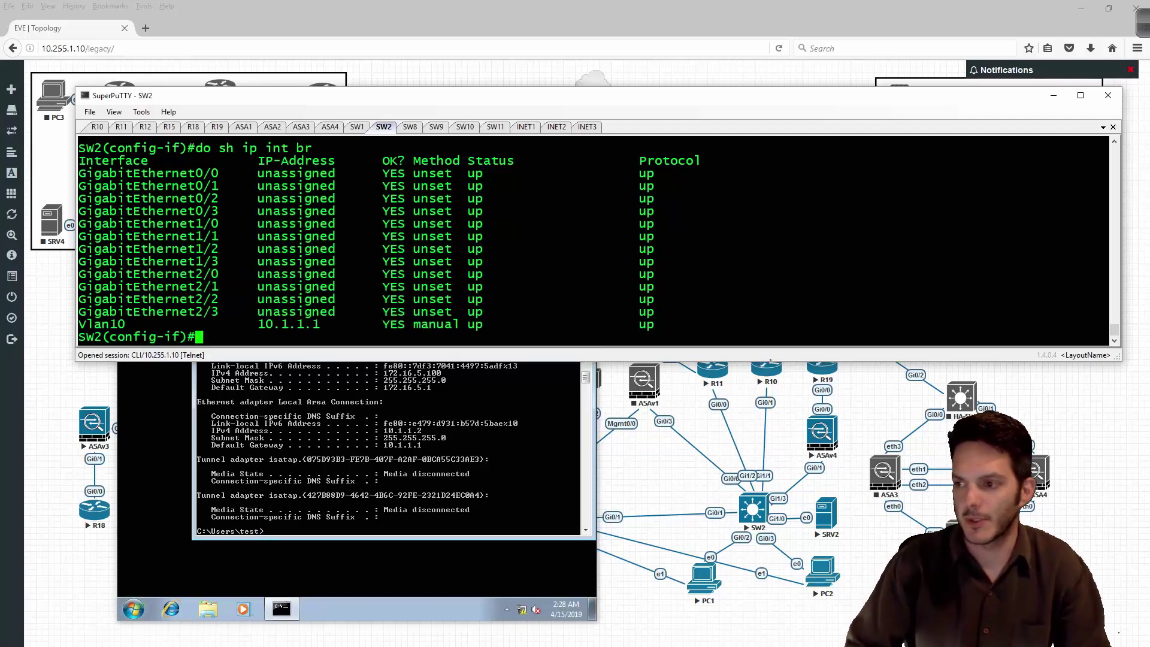
text(end)
key(Return)
key(Return)
text(shi)
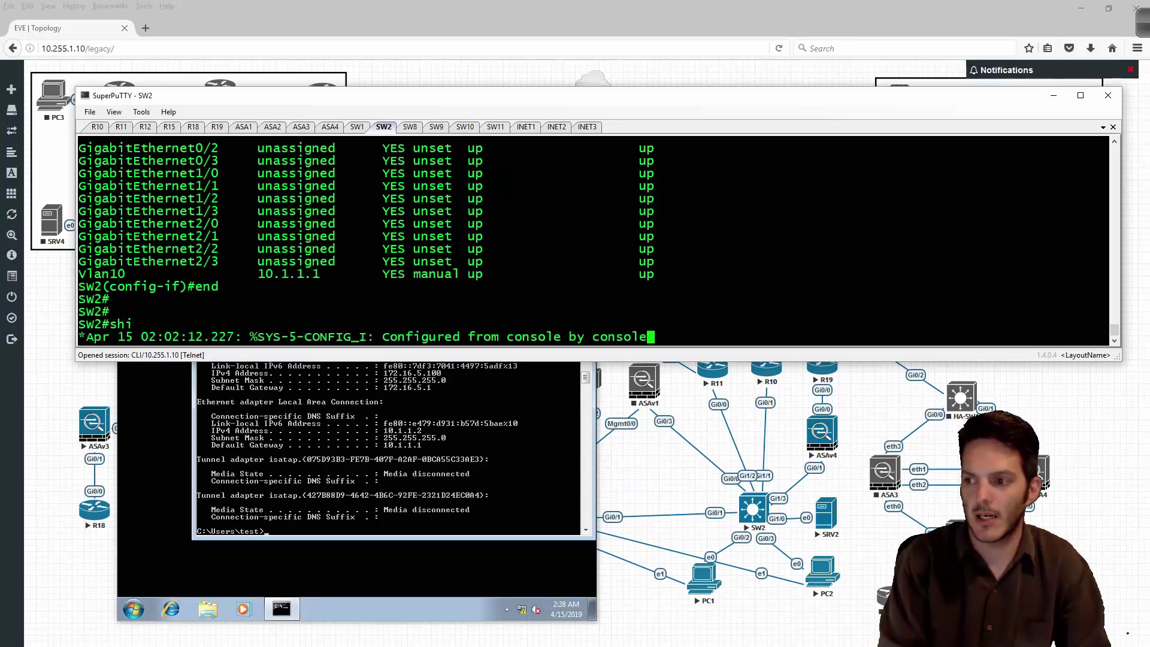
key(BackSpace)
text(ip dhcp bin)
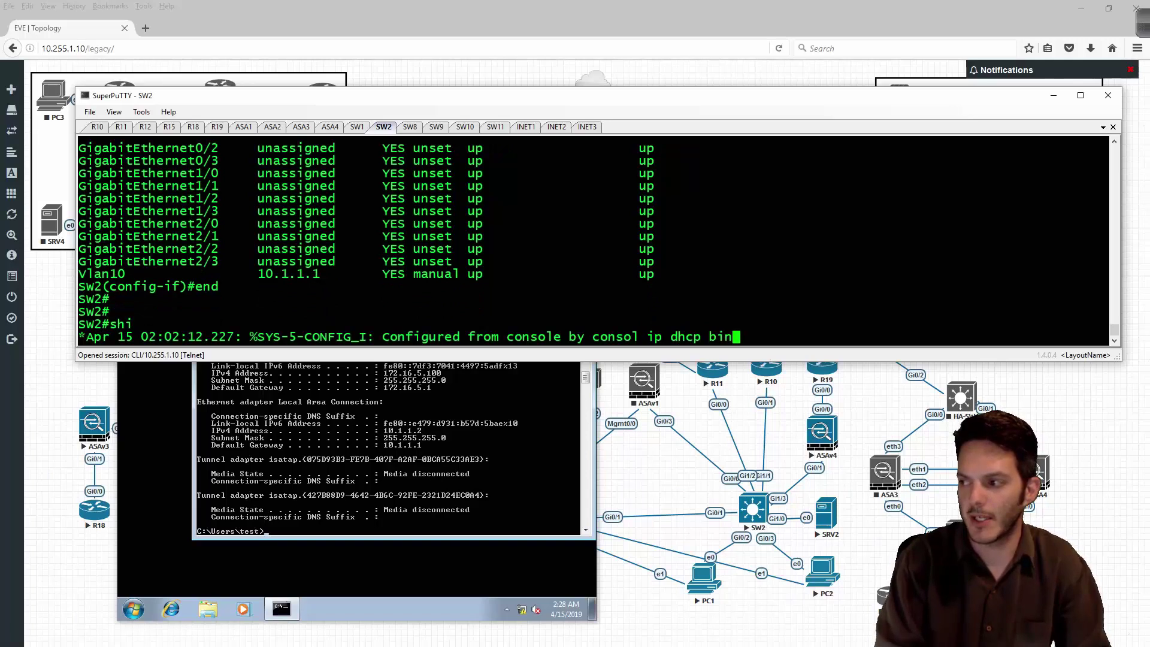
key(Tab)
key(Return)
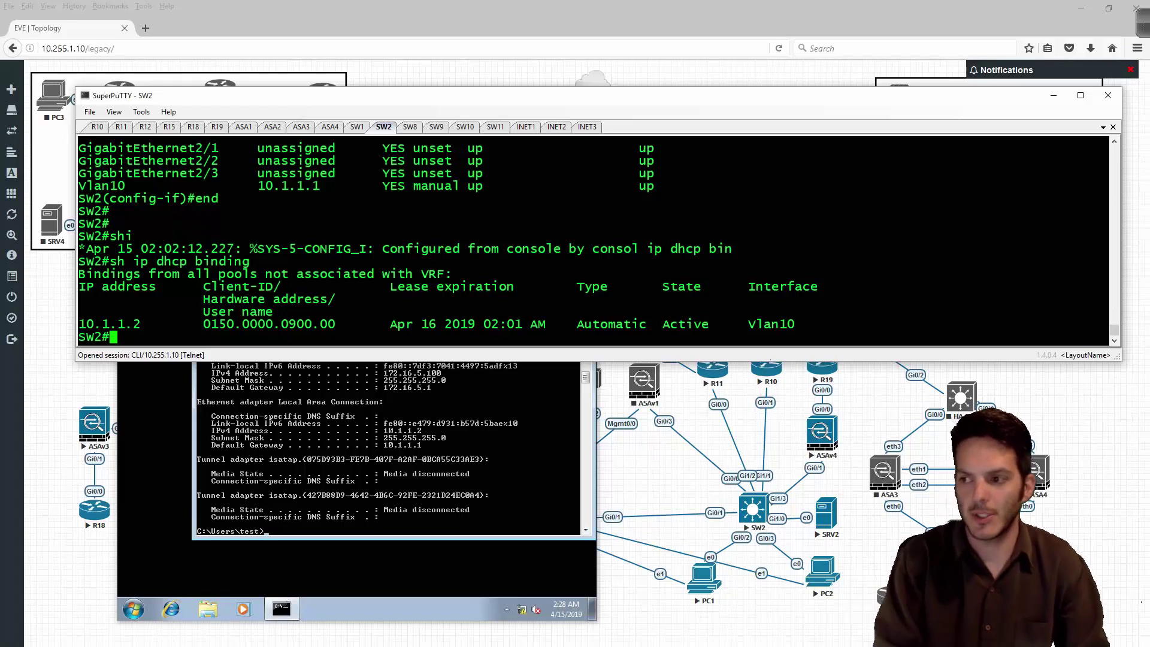
text(conf t)
key(Return)
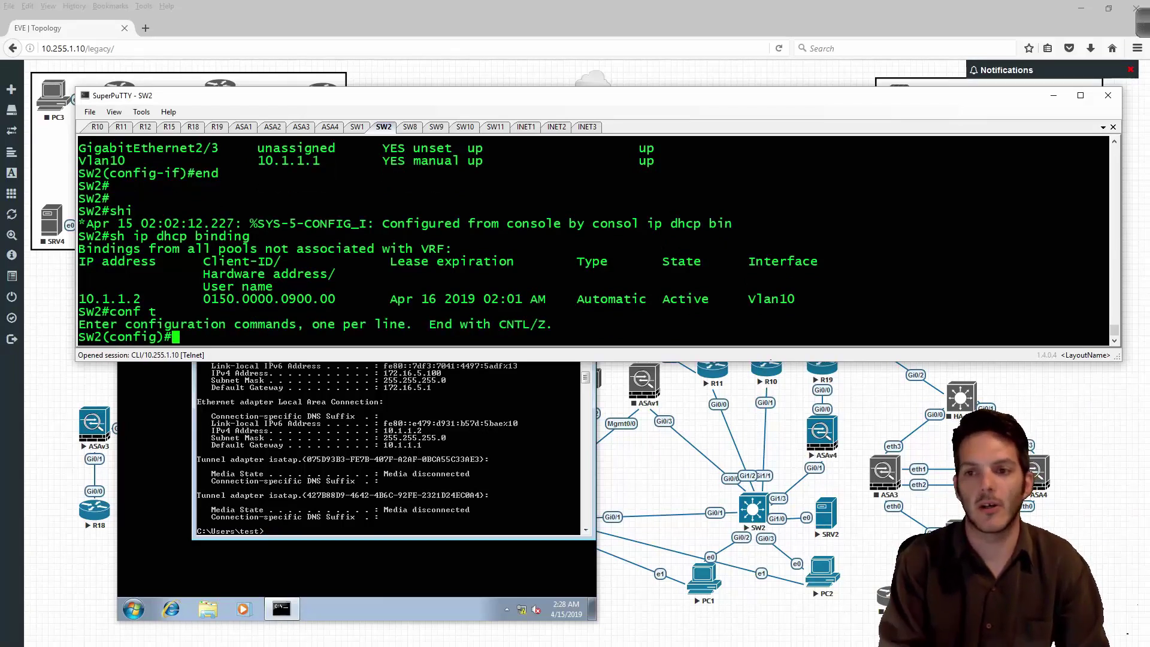
- Enable DHCP snooping on SW2 globally and for VLAN 10
text(ip dhcp sno)
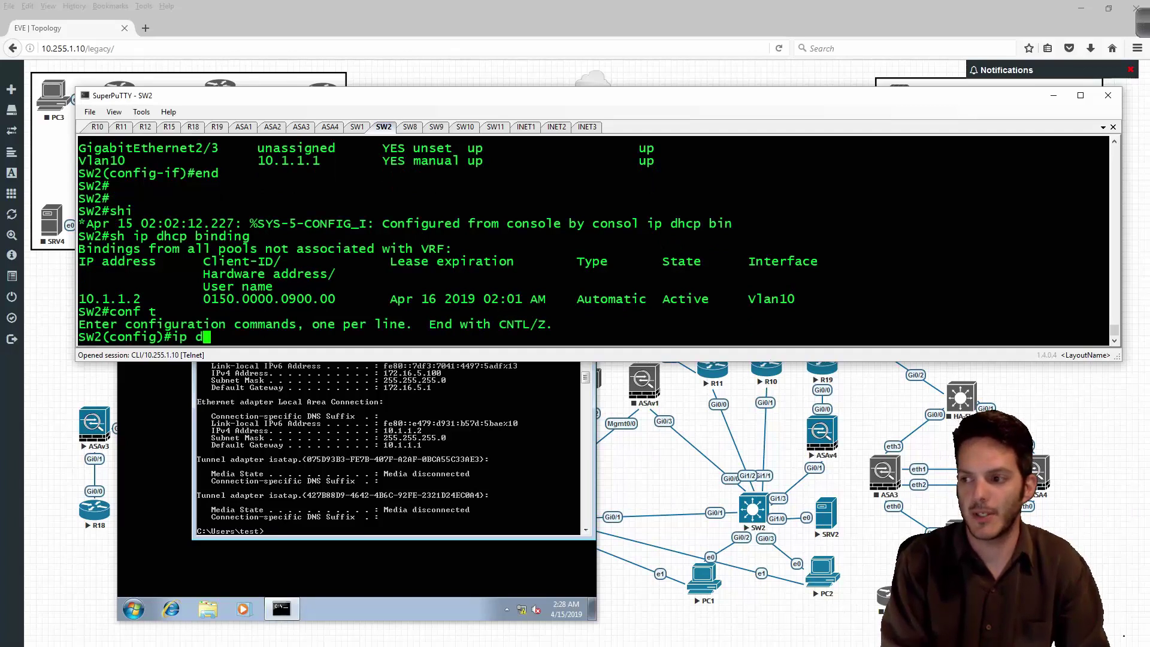
key(Tab)
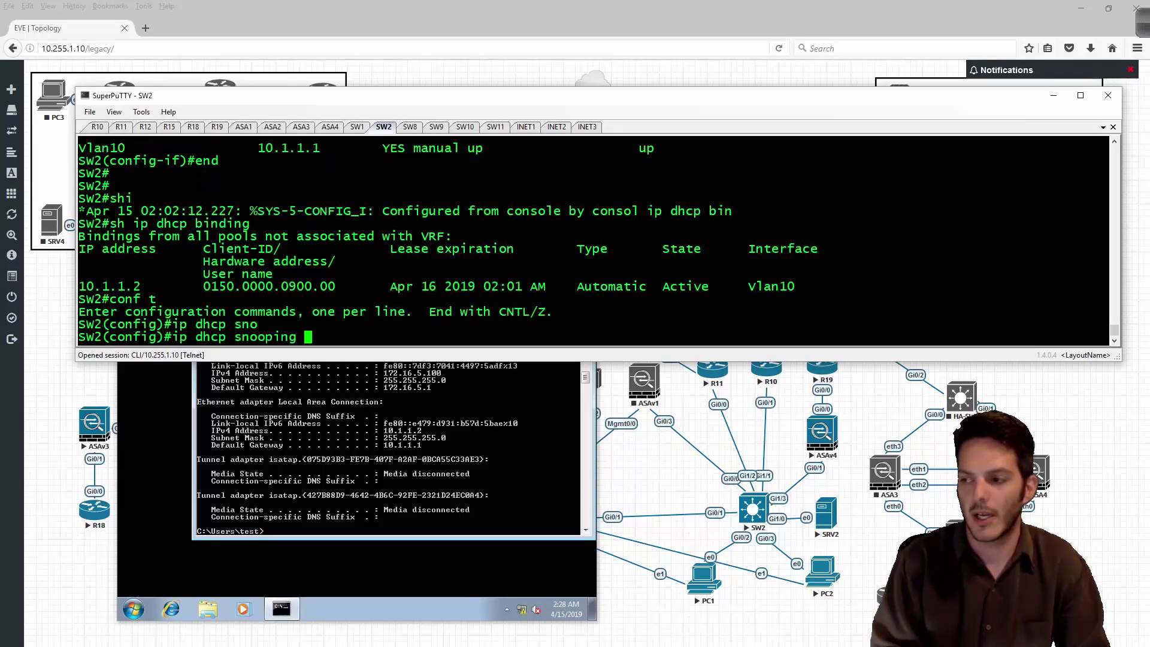
text(?)
key(Return)
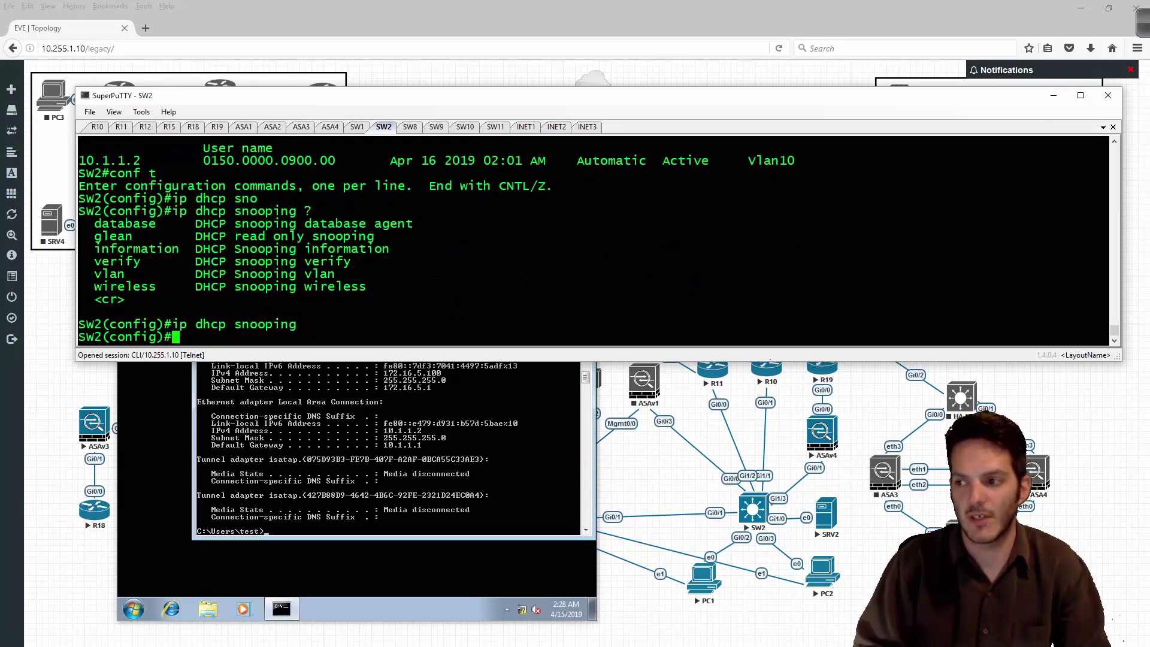
text(ip dhcp snooping vl)
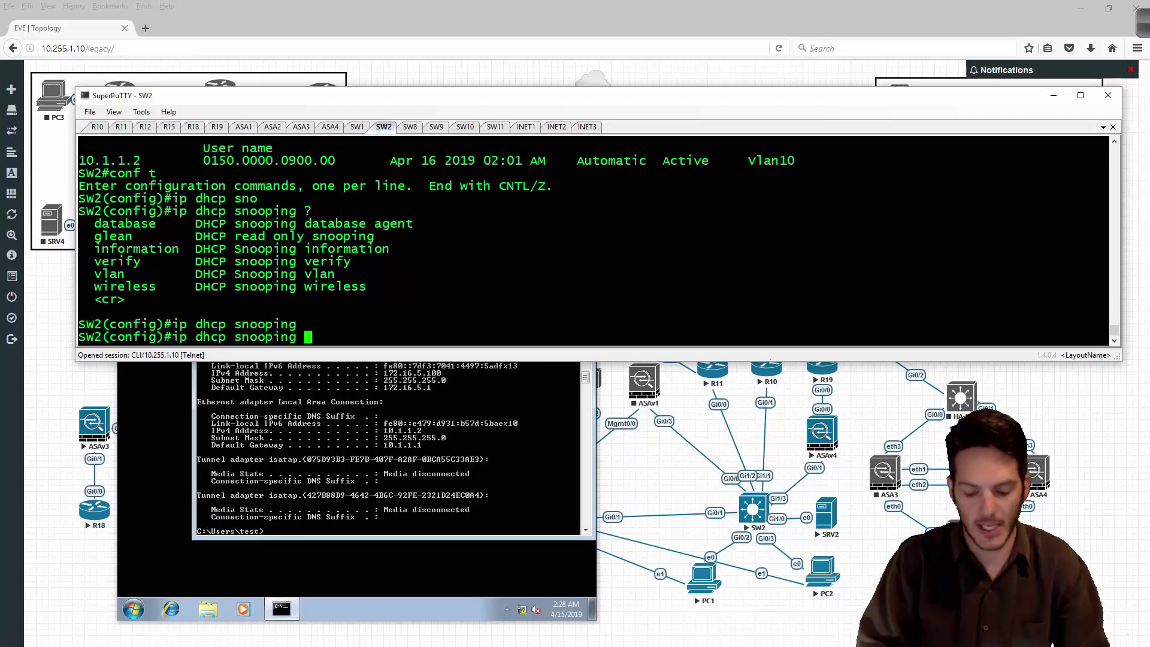
key(Tab)
text(10)
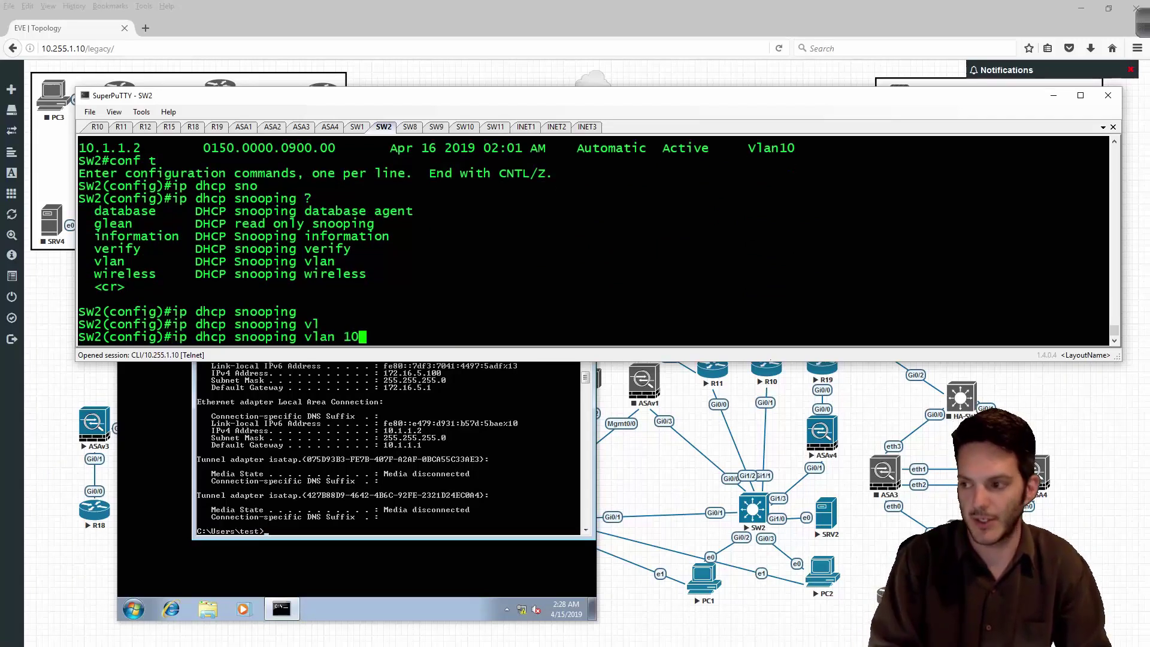
key(Return)
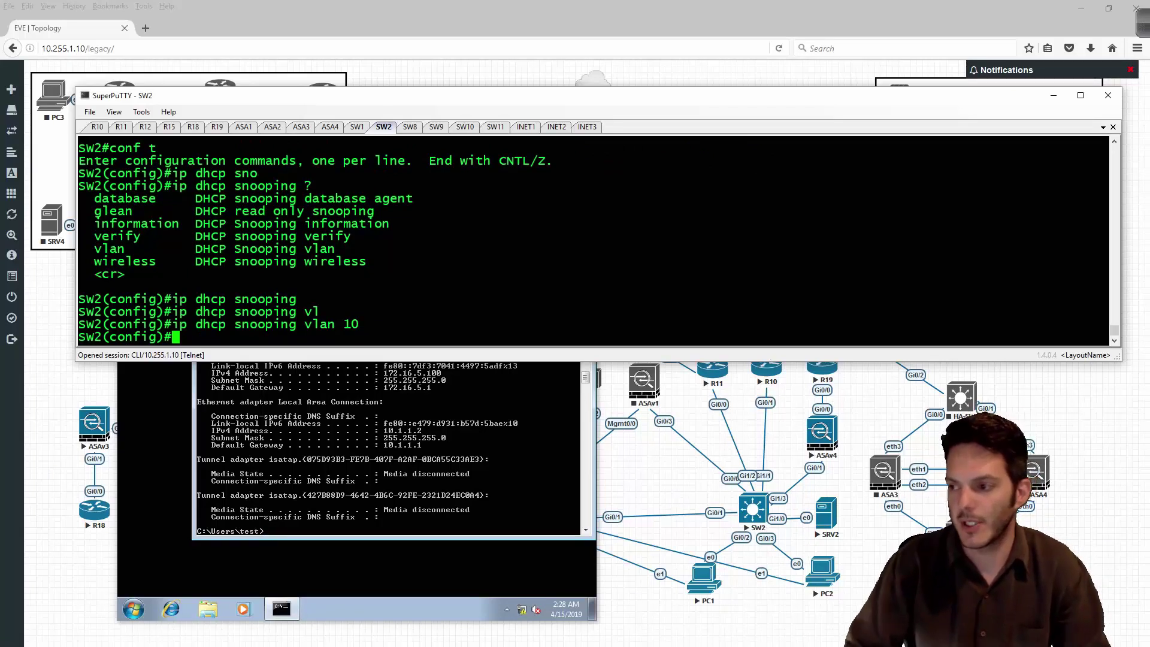
- Return to the privileged prompt and begin entering a 'debug dhcp' command
text(end)
key(Return)
key(Return)
text(deb)
key(Tab)
text(dhcp ?)
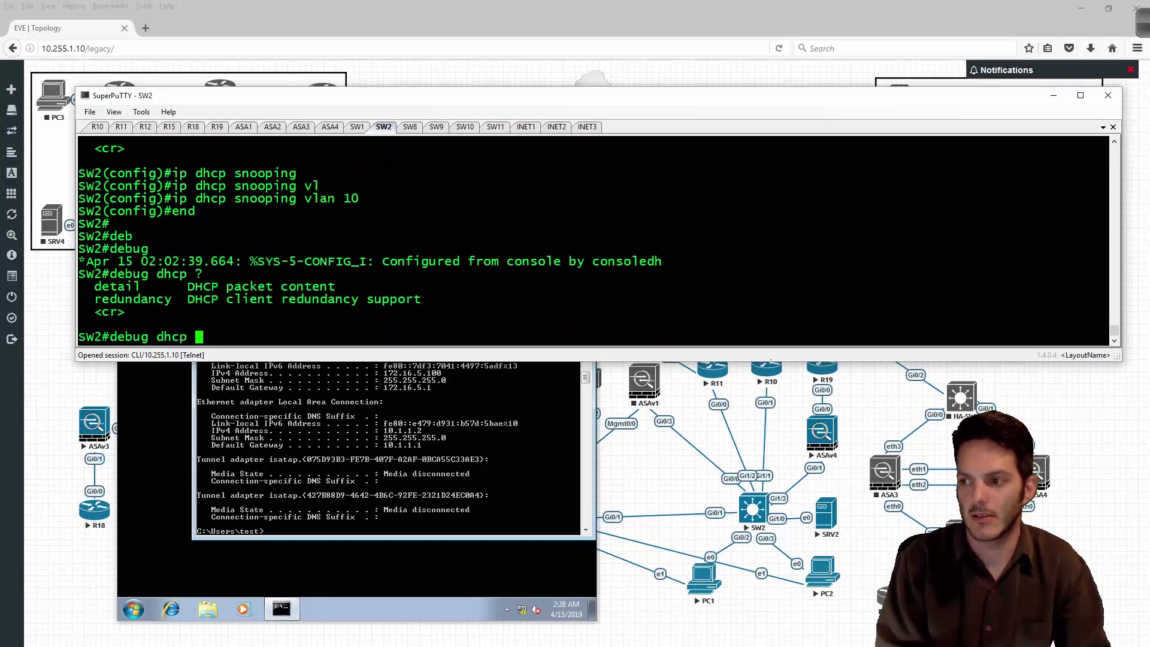
- Turn on 'debug ip dhcp server packet' on SW2
key(BackSpace)
key(BackSpace)
key(BackSpace)
key(BackSpace)
key(BackSpace)
text(ip dhc)
key(Tab)
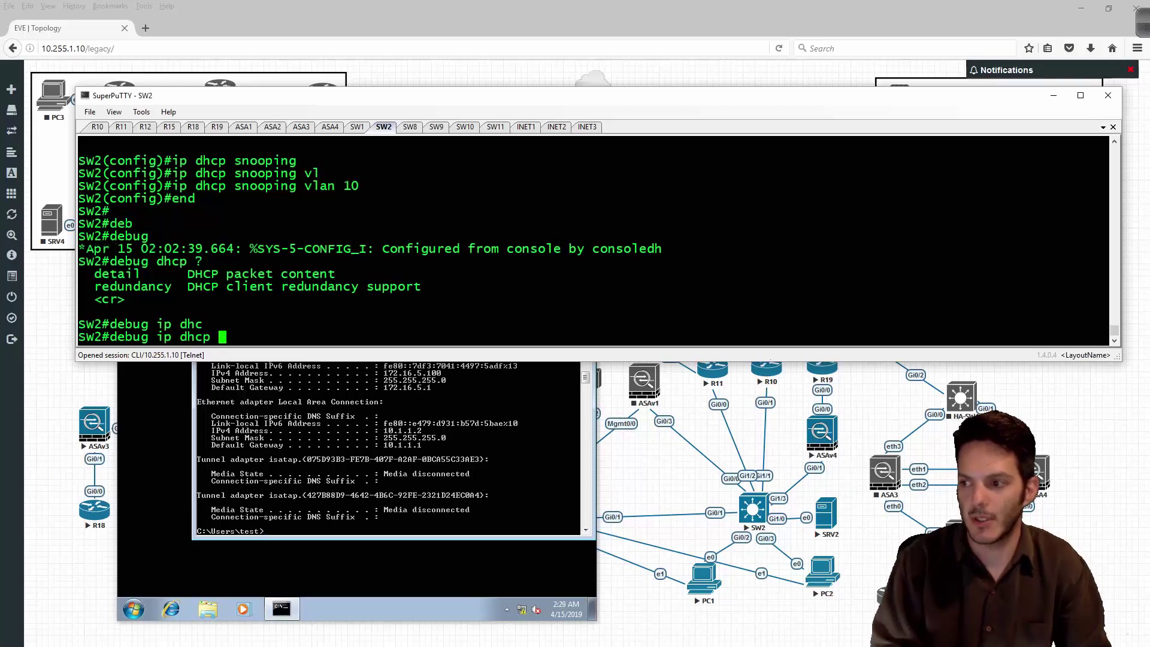
text(?ser)
key(Tab)
text(?)
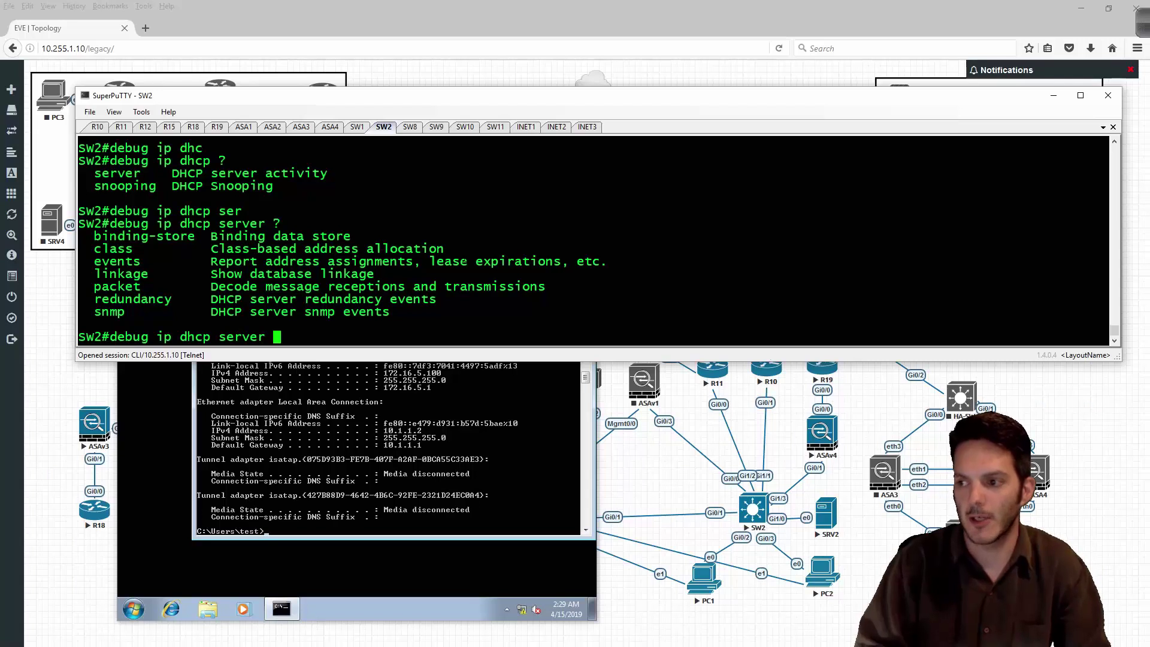
text(pa)
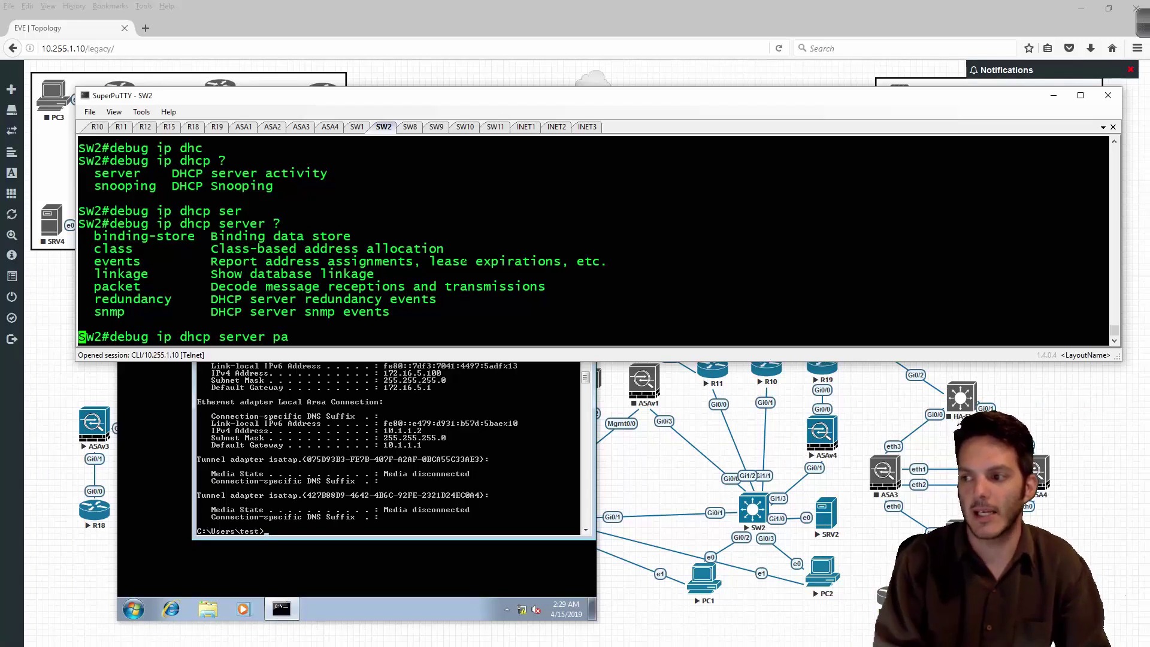
key(Tab)
key(Return)
- Turn on 'debug ip dhcp server events' on SW2
key(Up)
key(BackSpace)
key(BackSpace)
key(BackSpace)
key(BackSpace)
key(BackSpace)
key(BackSpace)
key(BackSpace)
text(eve)
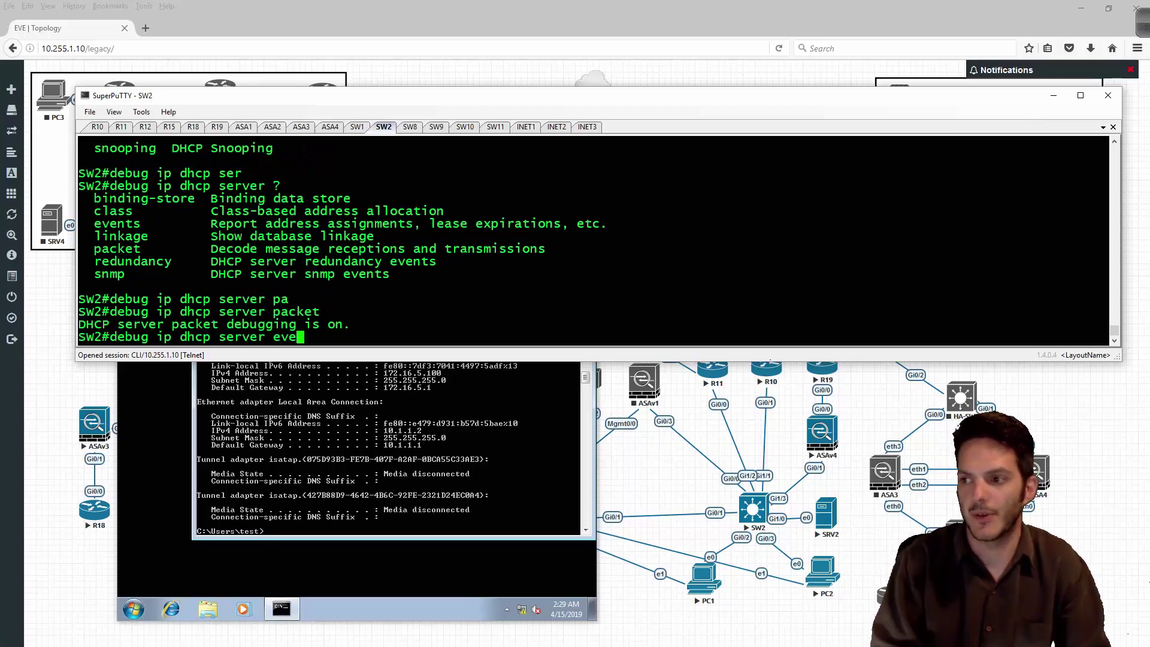
key(Tab)
key(Return)
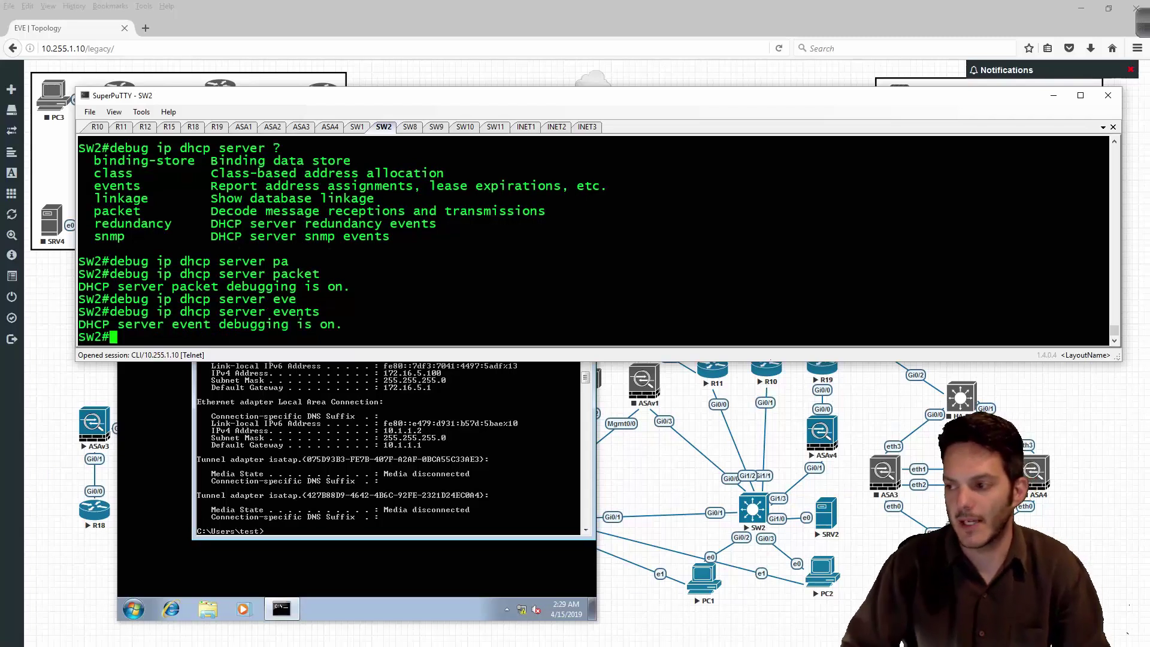
click(429, 479)
- Release and renew PC1's DHCP lease with 'ipconfig /release' and 'ipconfig /renew'
text(ipconfig)
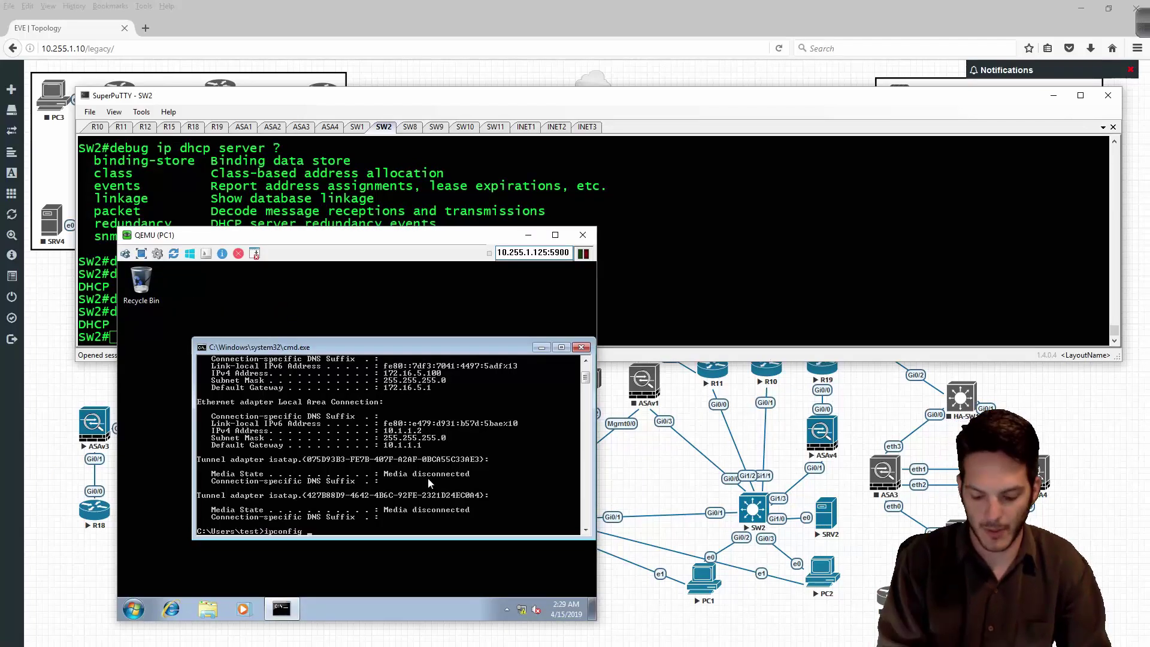
text( /release)
key(Return)
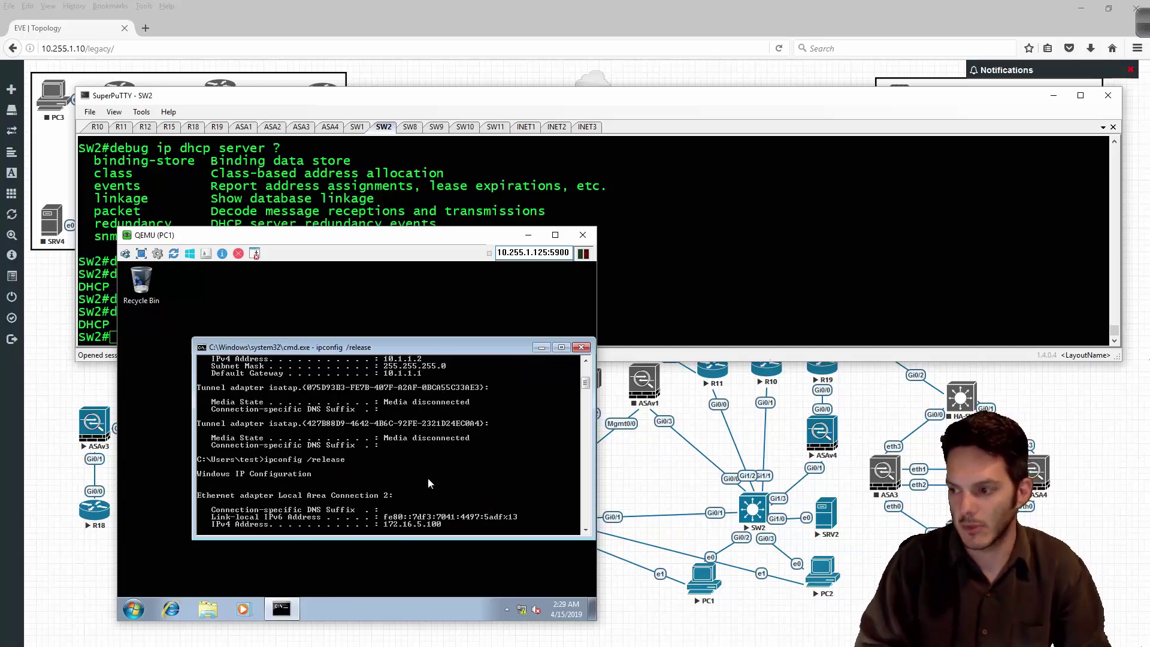
key(Up)
key(BackSpace)
key(BackSpace)
key(BackSpace)
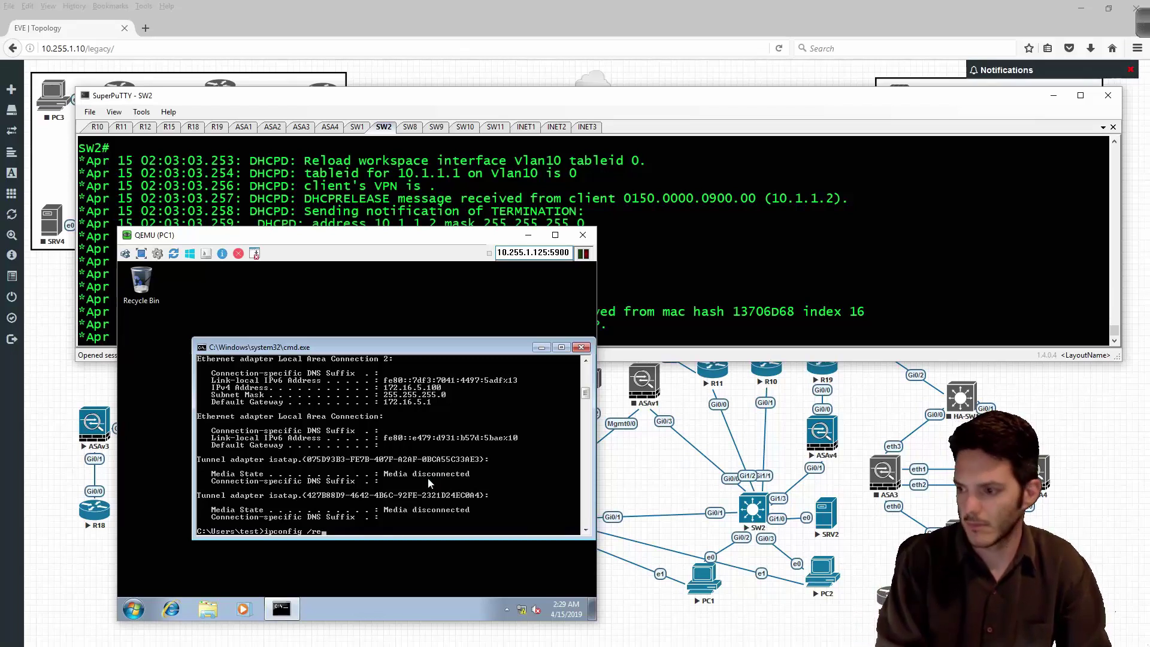
text(new)
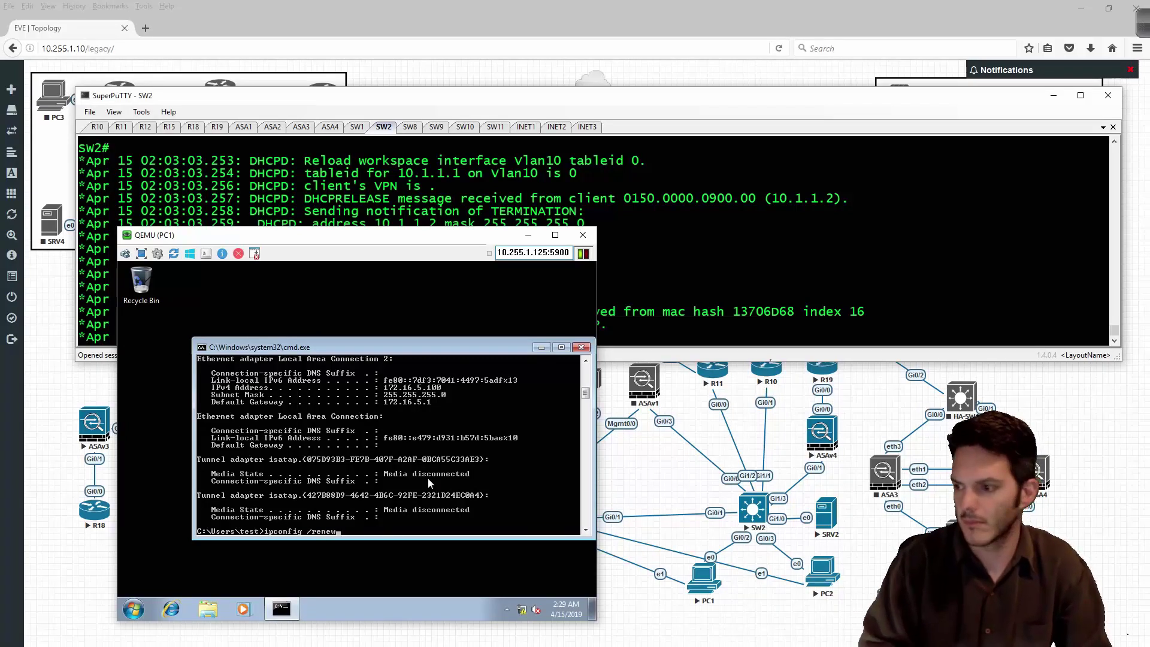
key(Return)
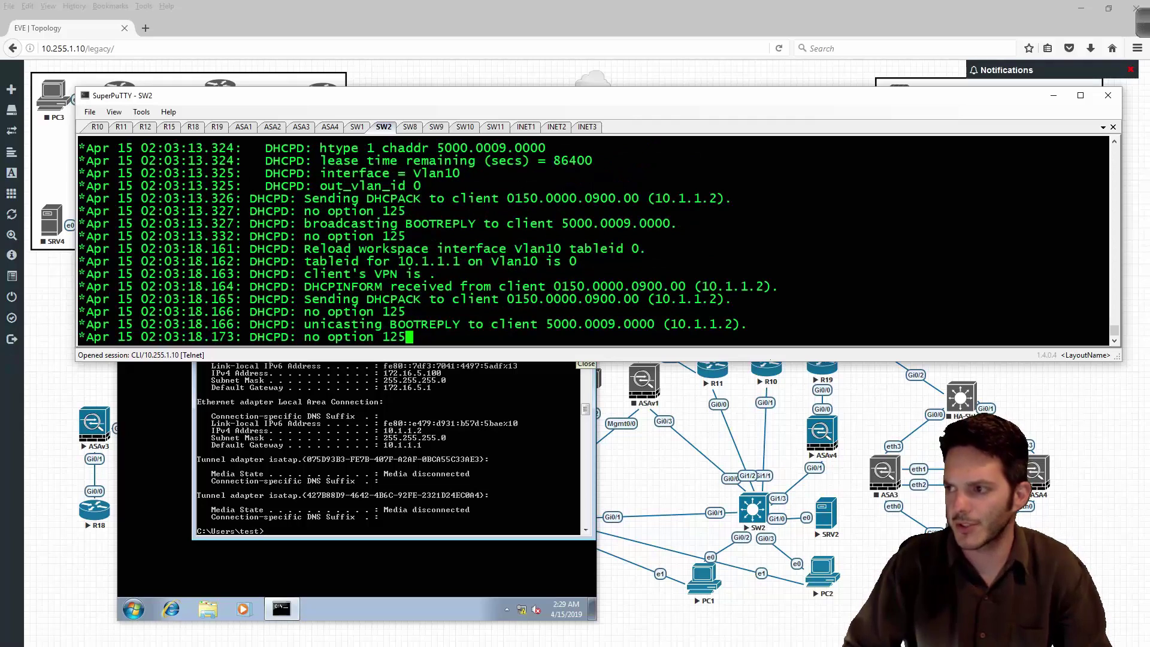
- Review SW2's debug output for the release and the DHCPACK for 10.1.1.2
scroll(593, 240, up, 9)
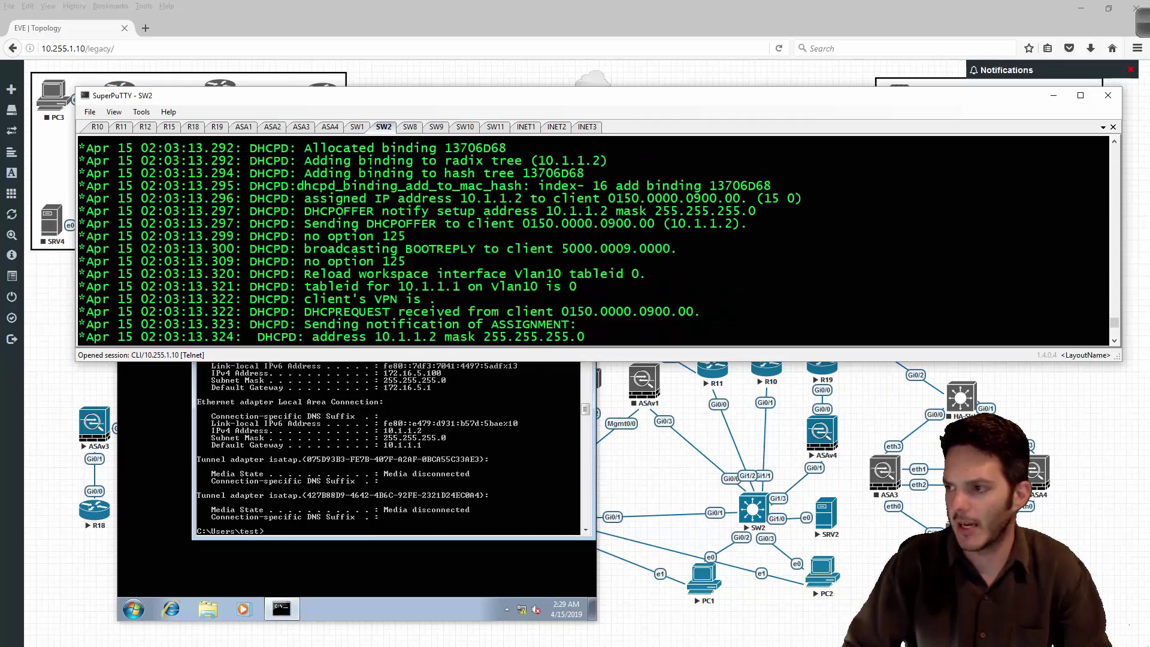
scroll(593, 240, up, 3)
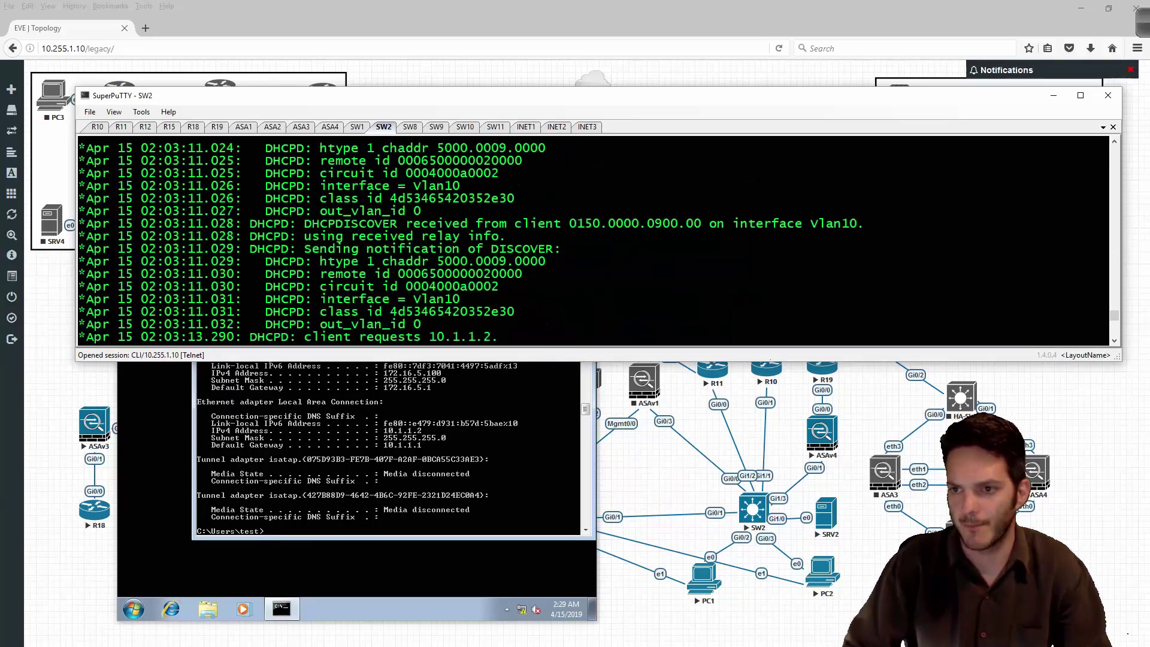
scroll(593, 239, up, 3)
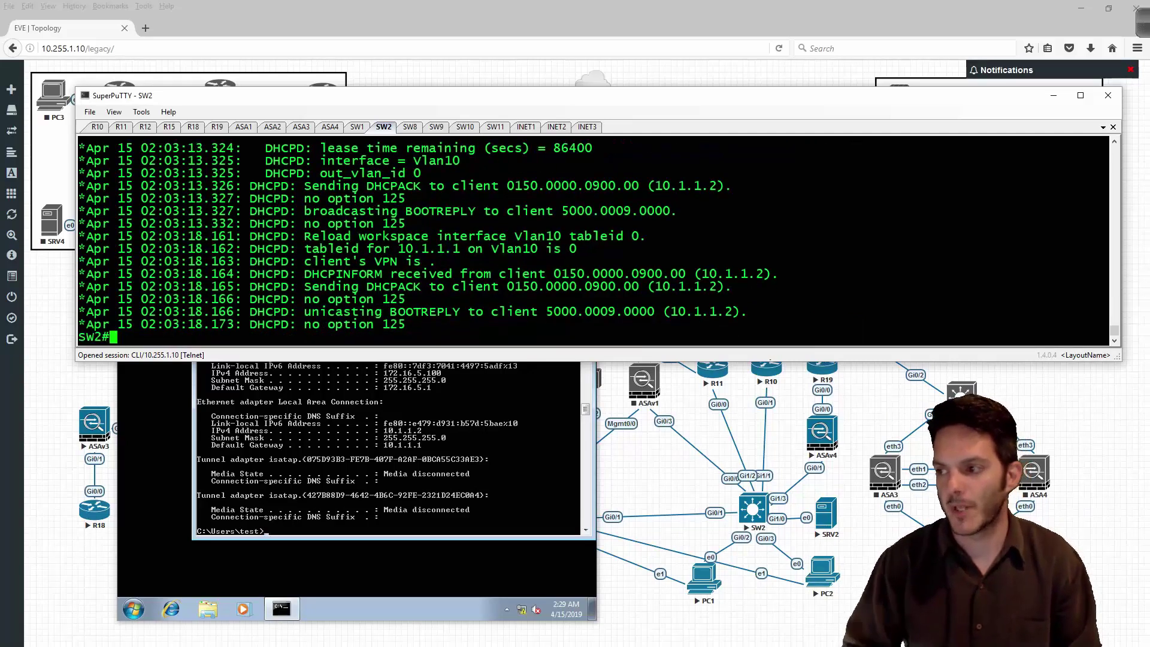
click(483, 519)
key(alt+Tab)
- Display SW2's DHCP snooping binding table, showing 10.1.1.2 on VLAN 10 via GigabitEthernet0/2
text(show ip dhcp)
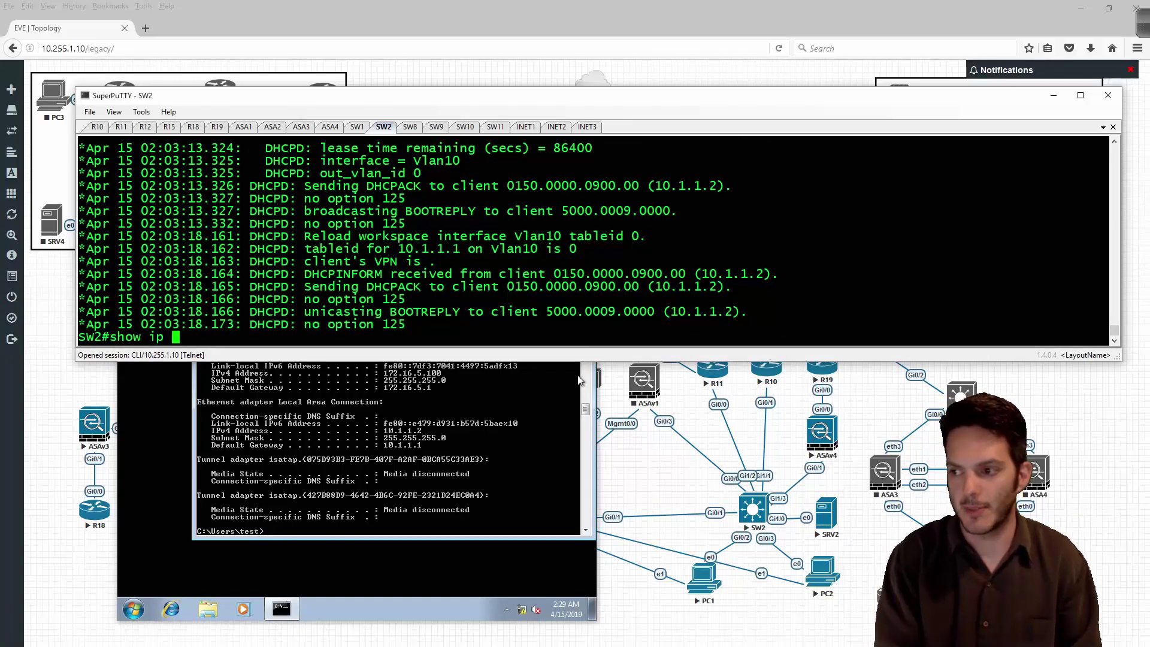
key(question)
text(sn)
key(Tab)
text(ob)
key(BackSpace)
key(BackSpace)
text(bin)
key(Tab)
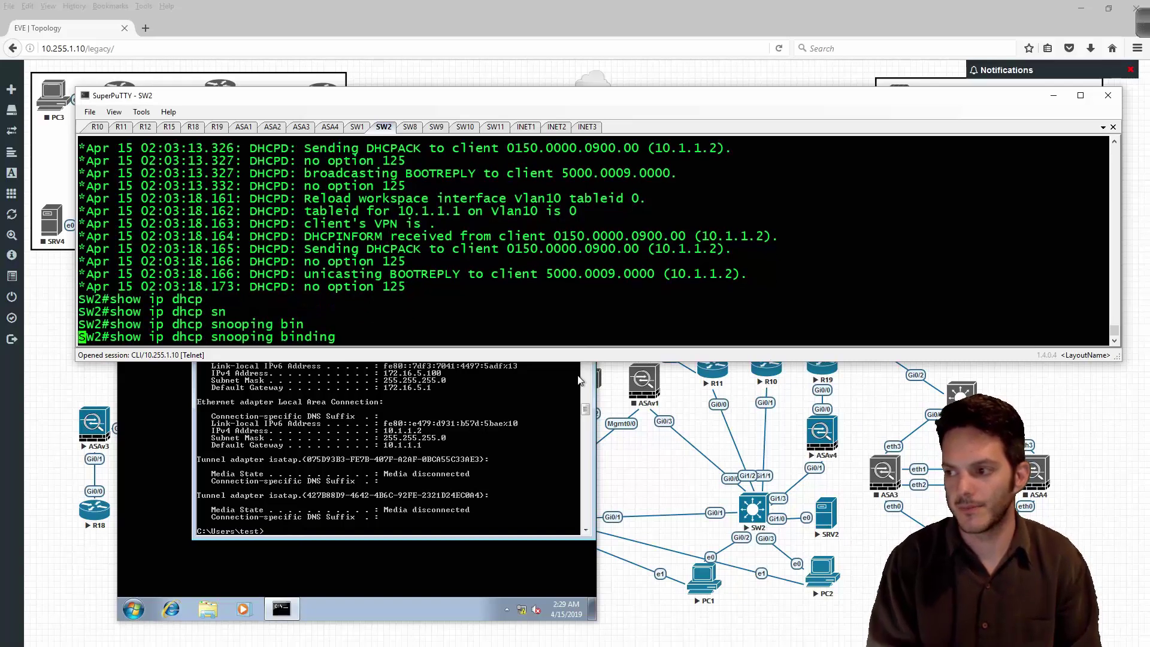
key(Return)
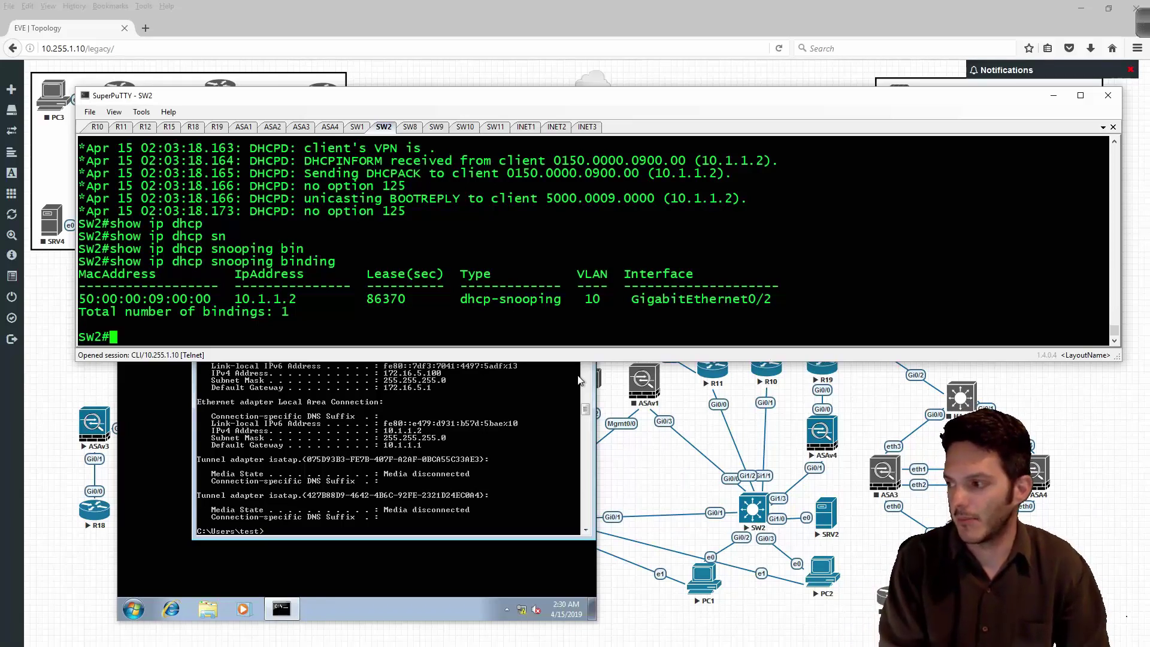
click(119, 128)
- Enter global configuration on the router and set its hostname to R11
key(Return)
text(en)
key(Return)
text(conf t)
key(Return)
text(hostn )
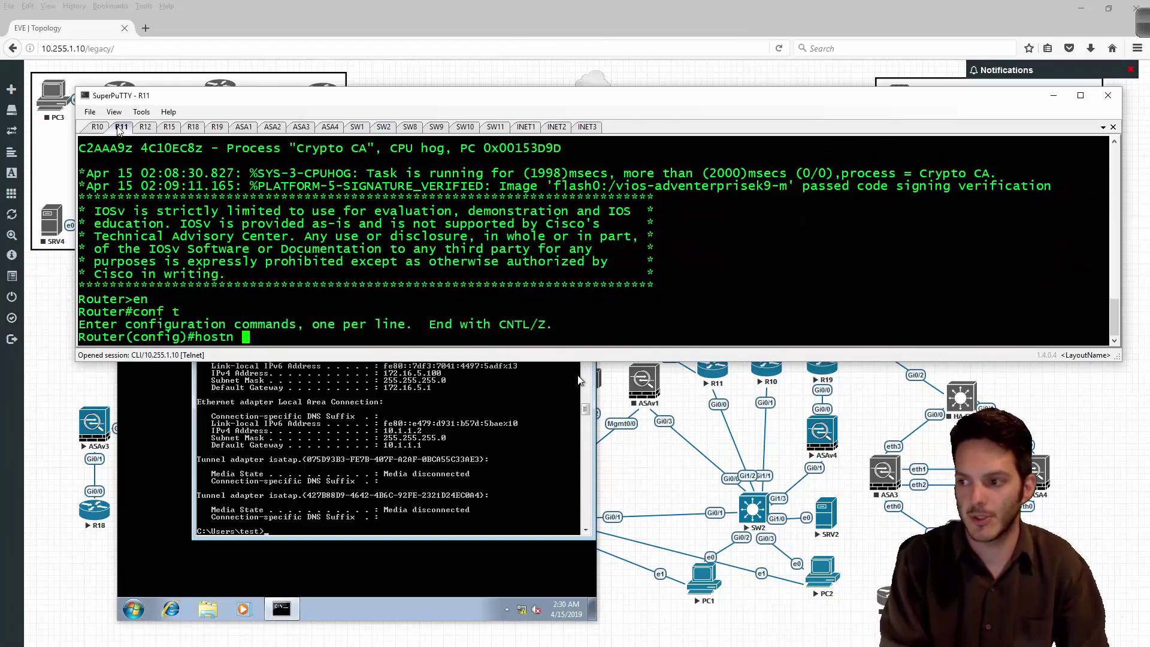
text(R11)
key(Return)
- Give GigabitEthernet0/0 address 172.16.12.1 255.255.255.0 and bring it up
text(in)
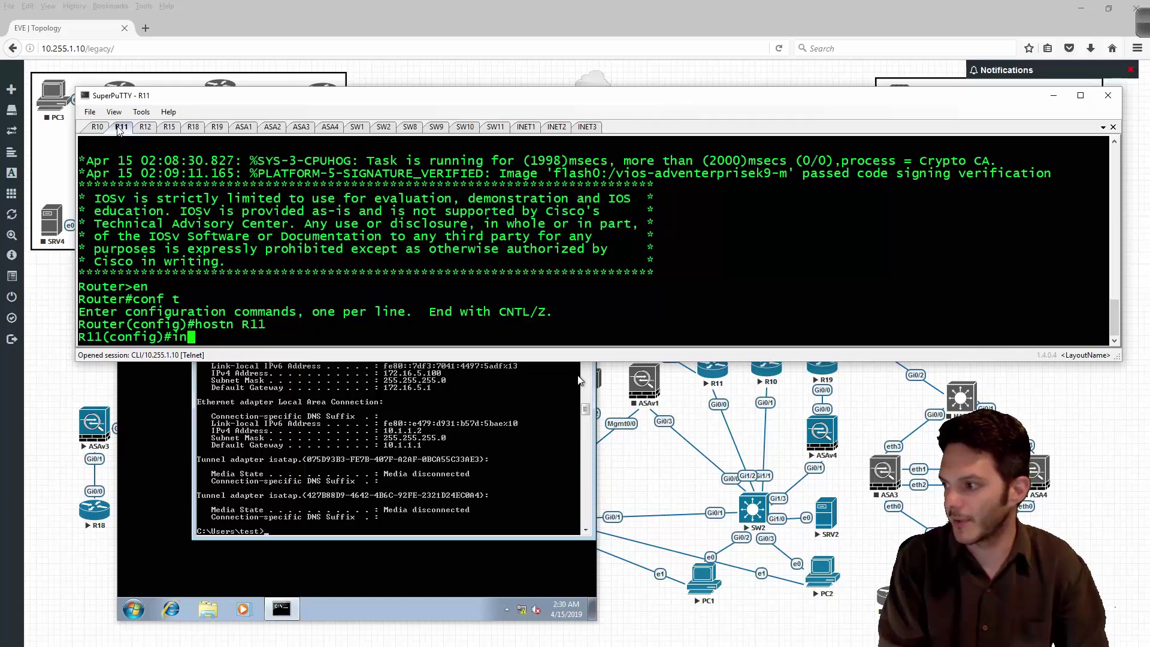
text(t g0/)
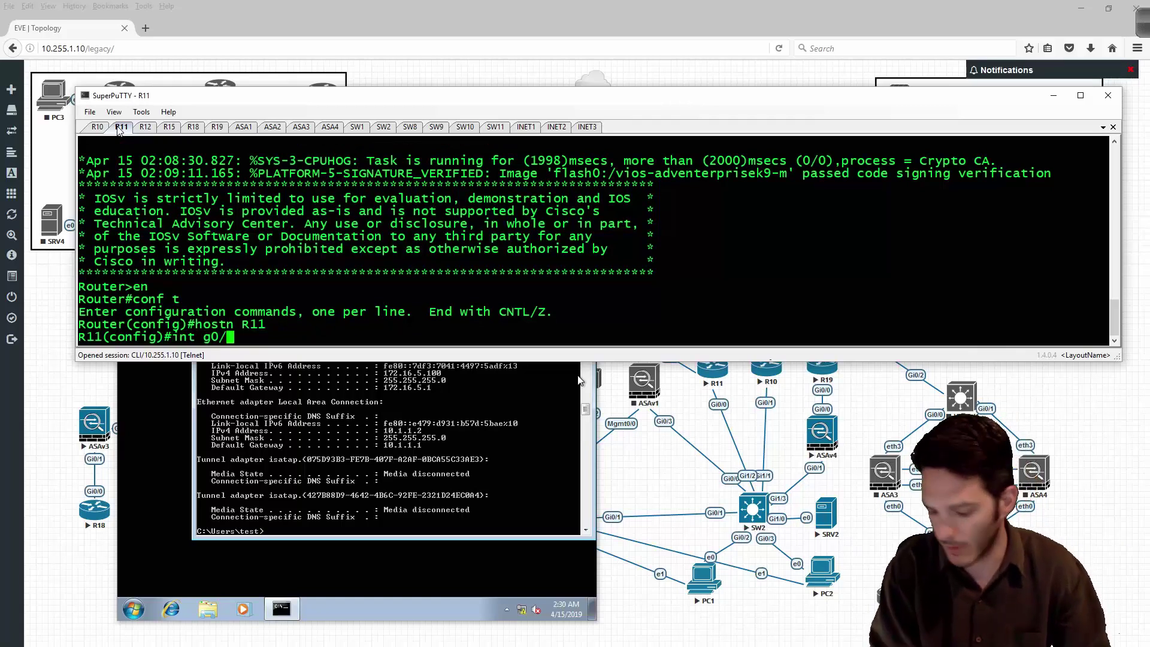
text(0)
key(Return)
text(ip add )
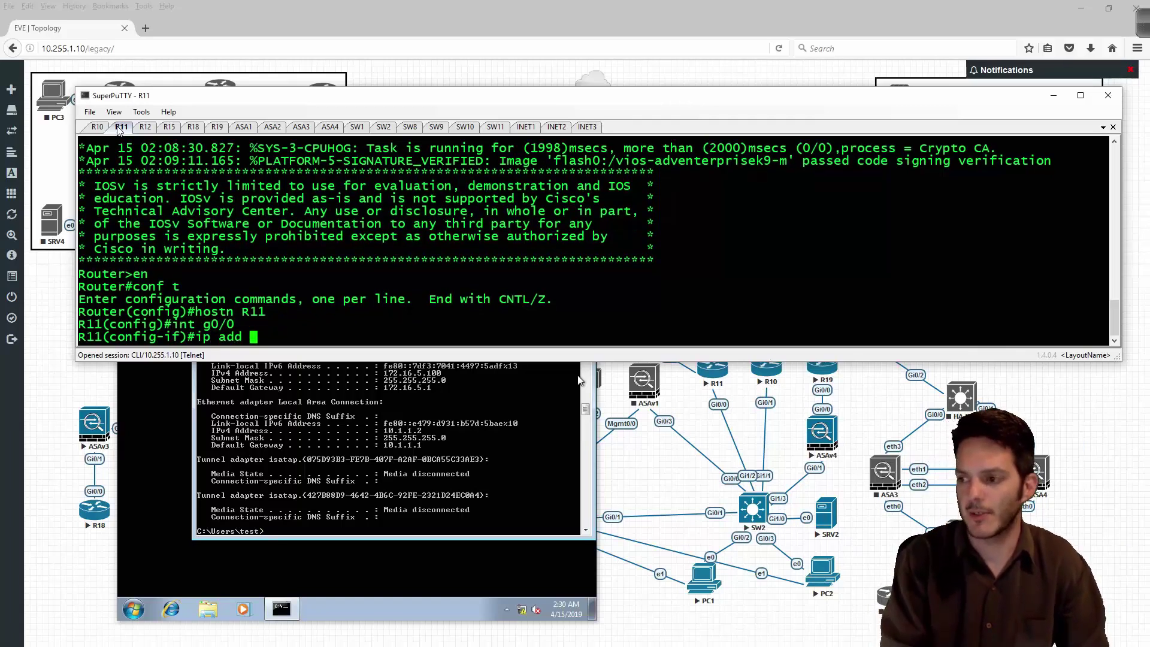
text(172.16.)
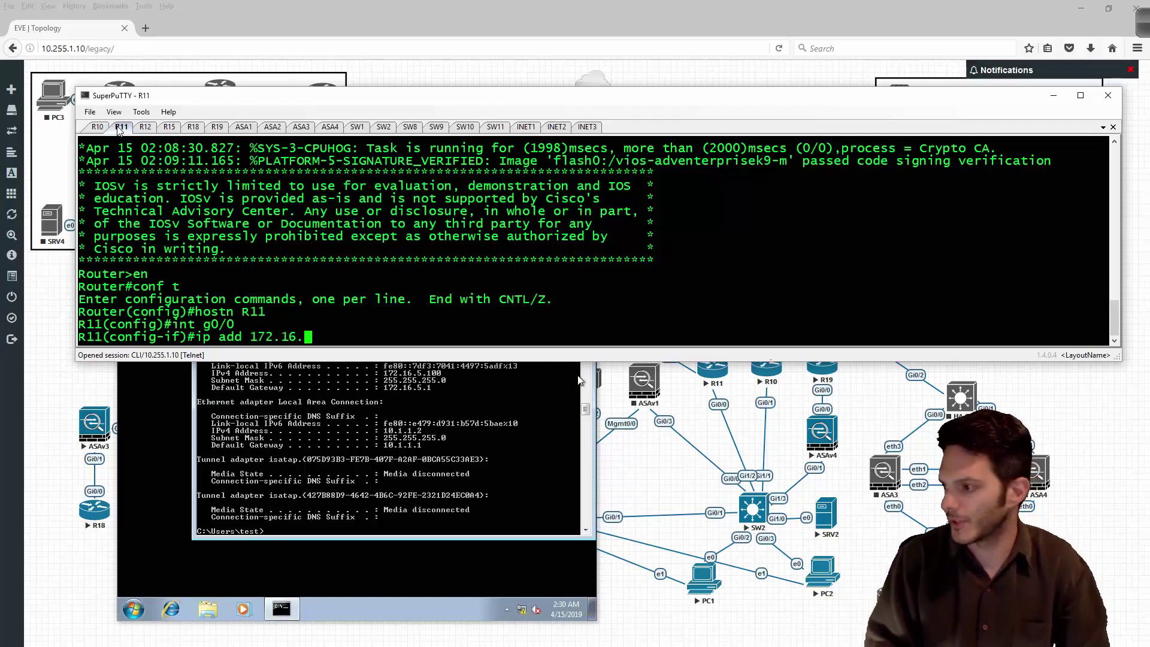
text(12.1 2)
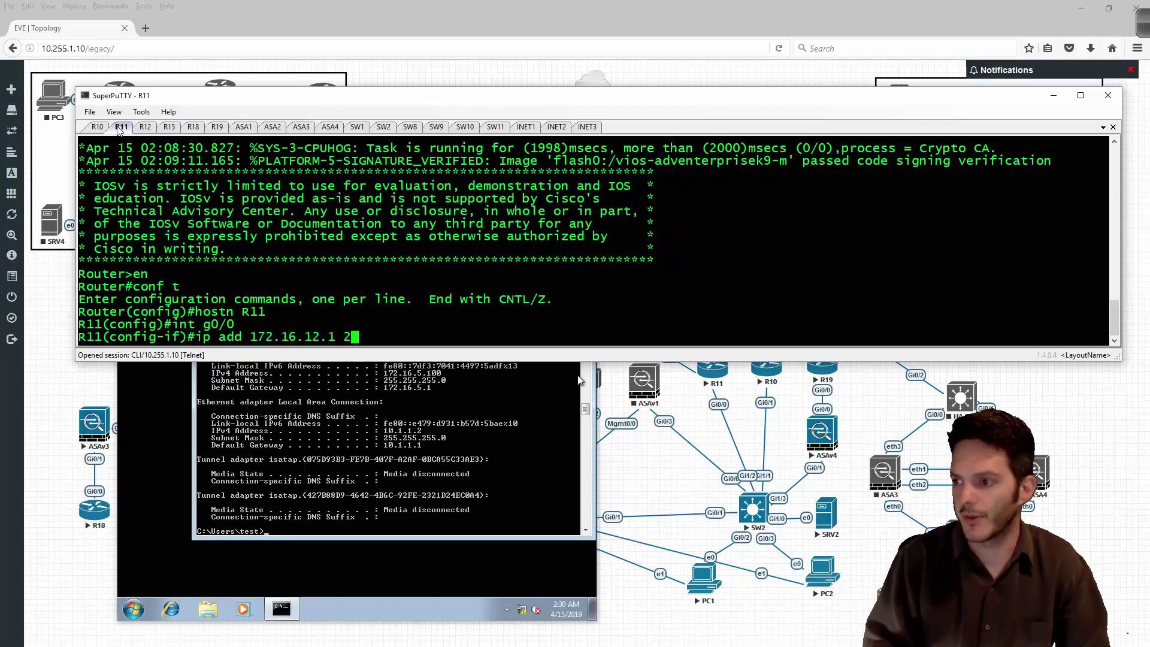
text(55.255.255.0)
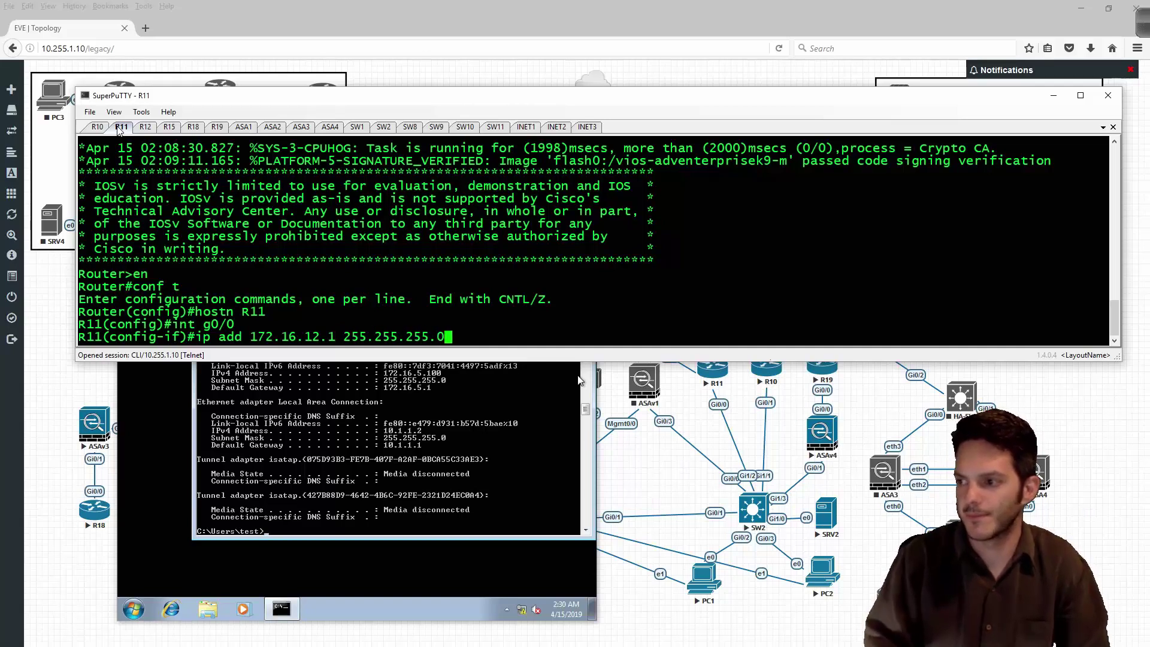
key(Return)
text(no shut)
key(Return)
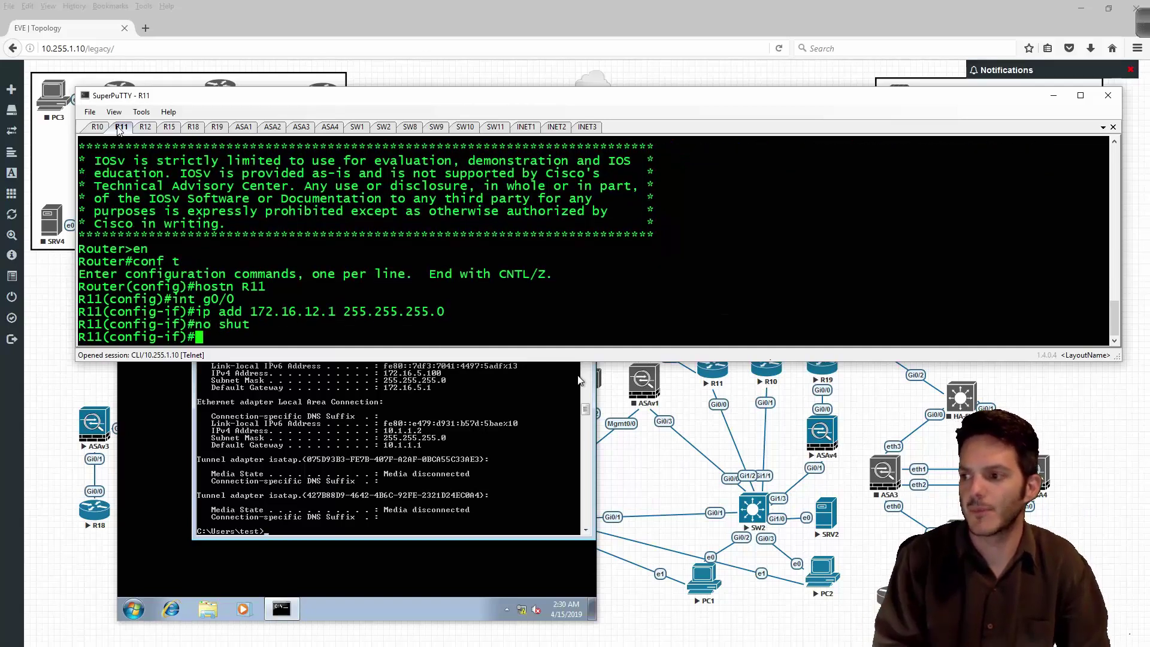
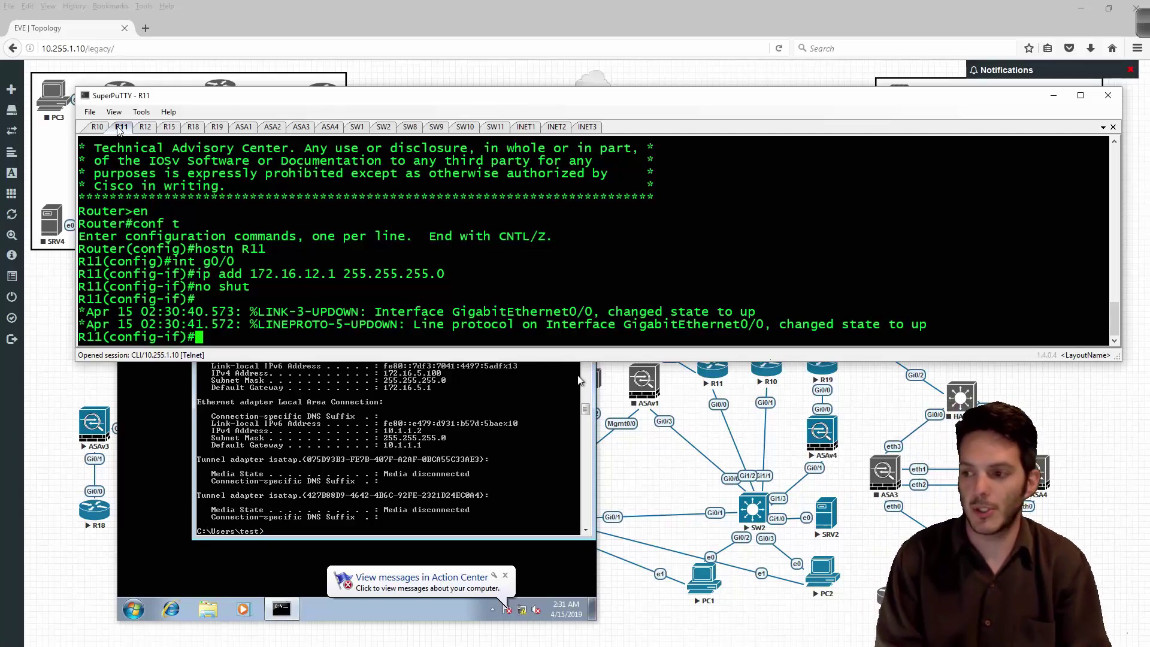
- On R11, create DHCP pool 'DHCP' with network 10.1.1.0 255.255.255.0
text(exit)
key(Return)
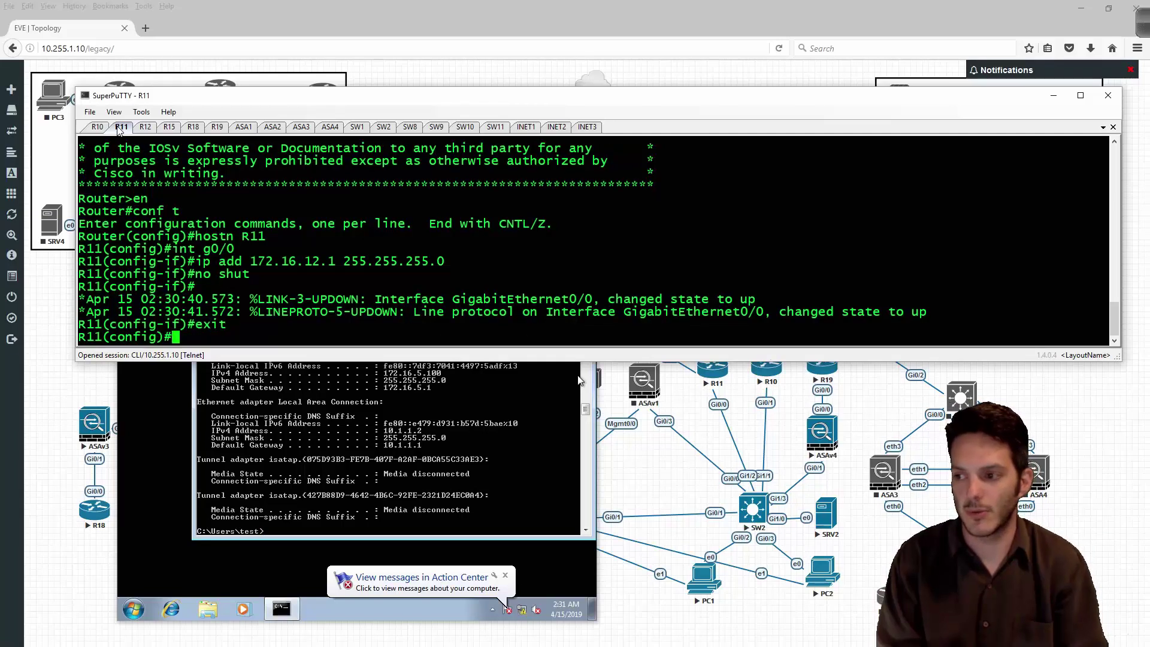
text(ip dhcp)
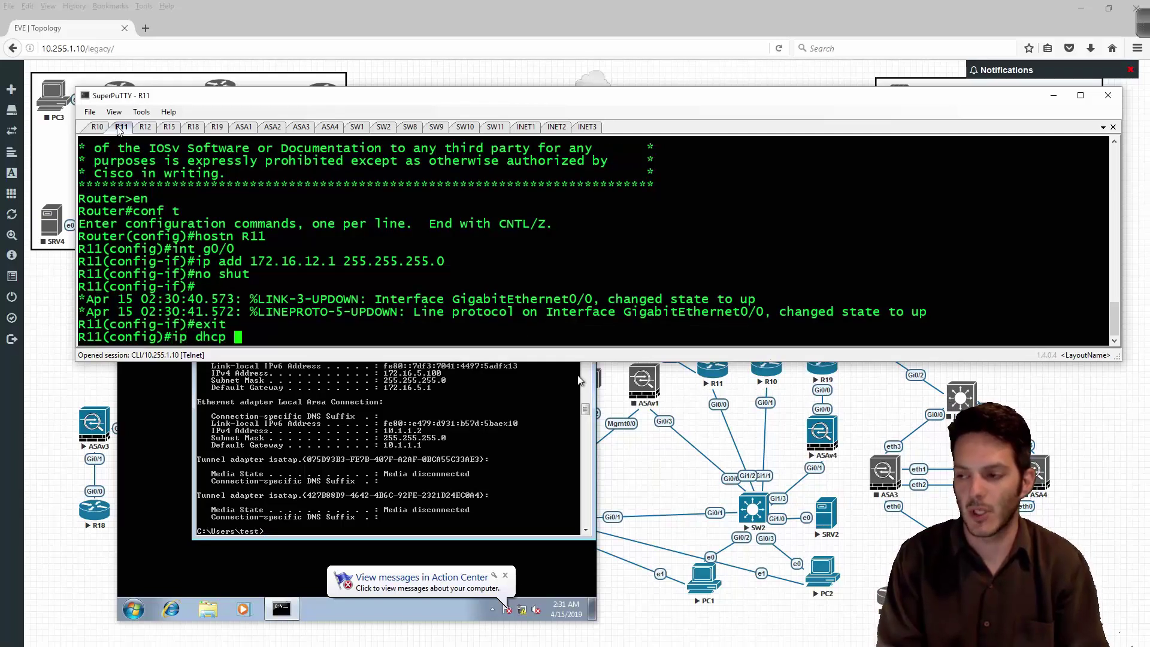
text( pool DN)
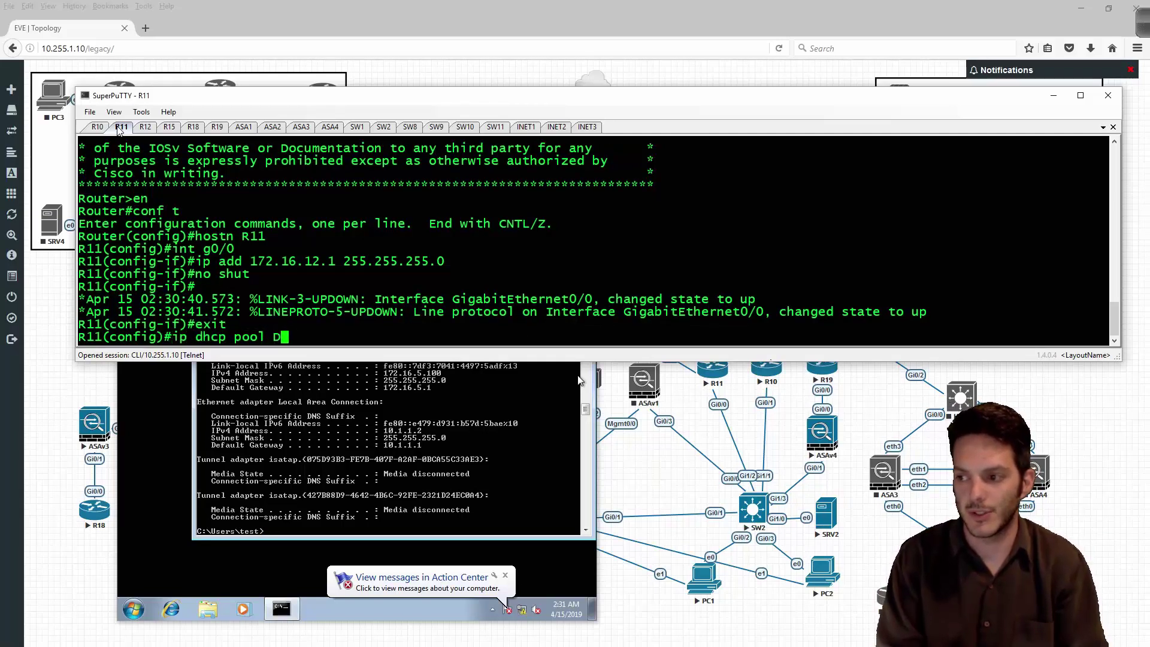
key(BackSpace)
text(HCP)
key(Return)
text(netw)
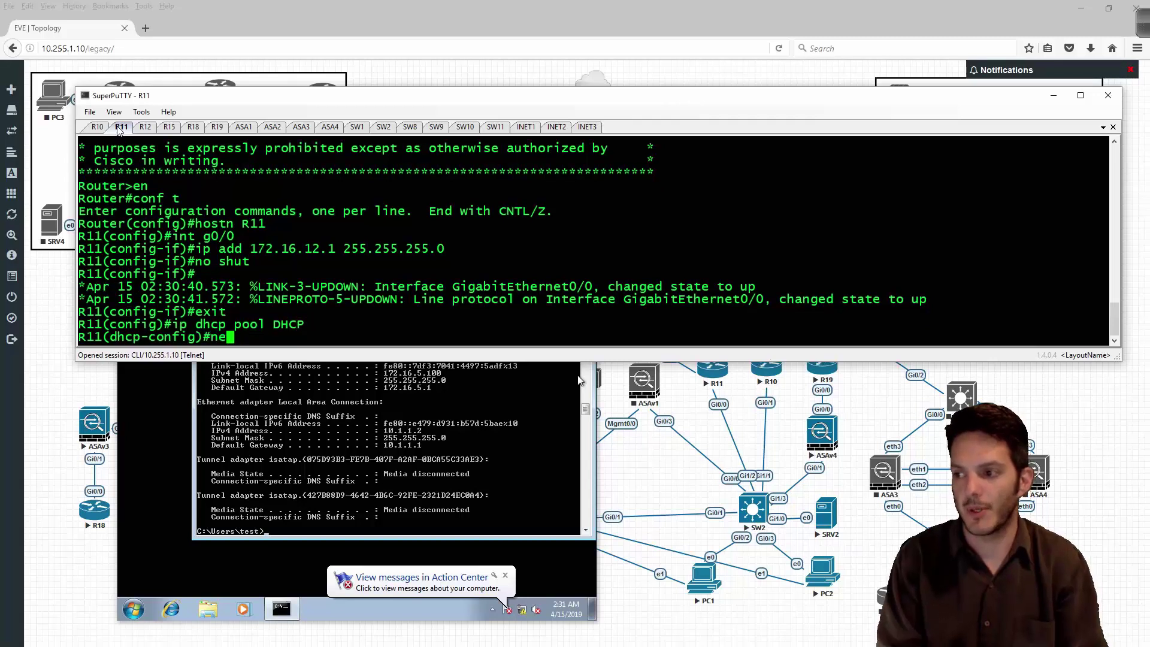
key(Tab)
text(10.1.1.)
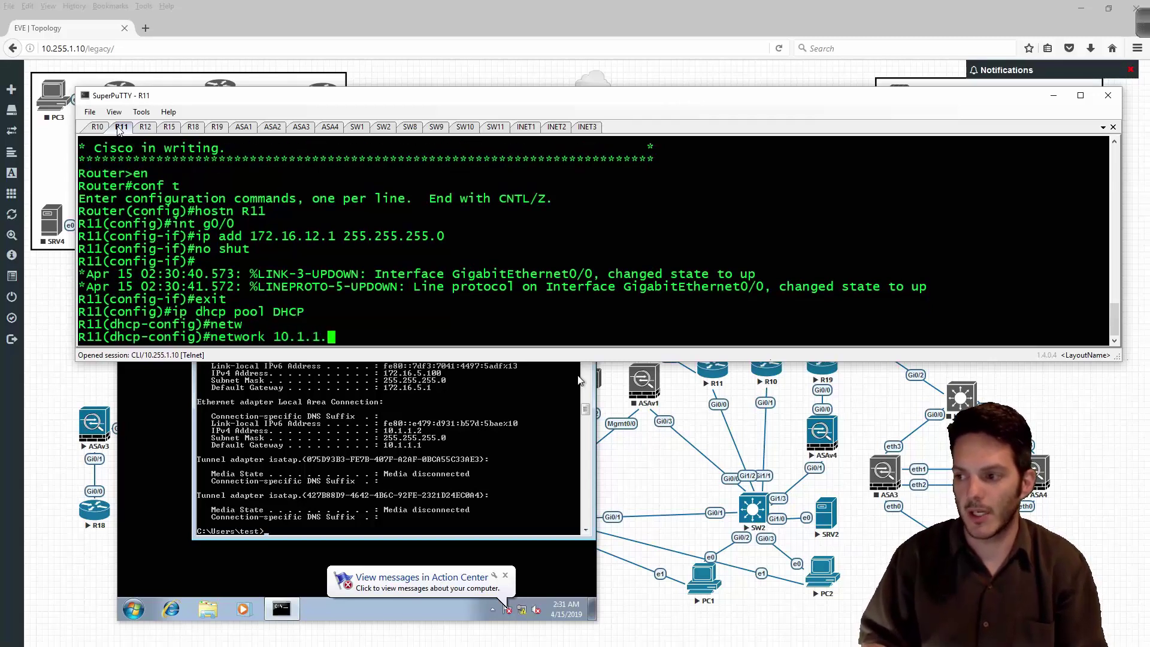
text(0 255.255)
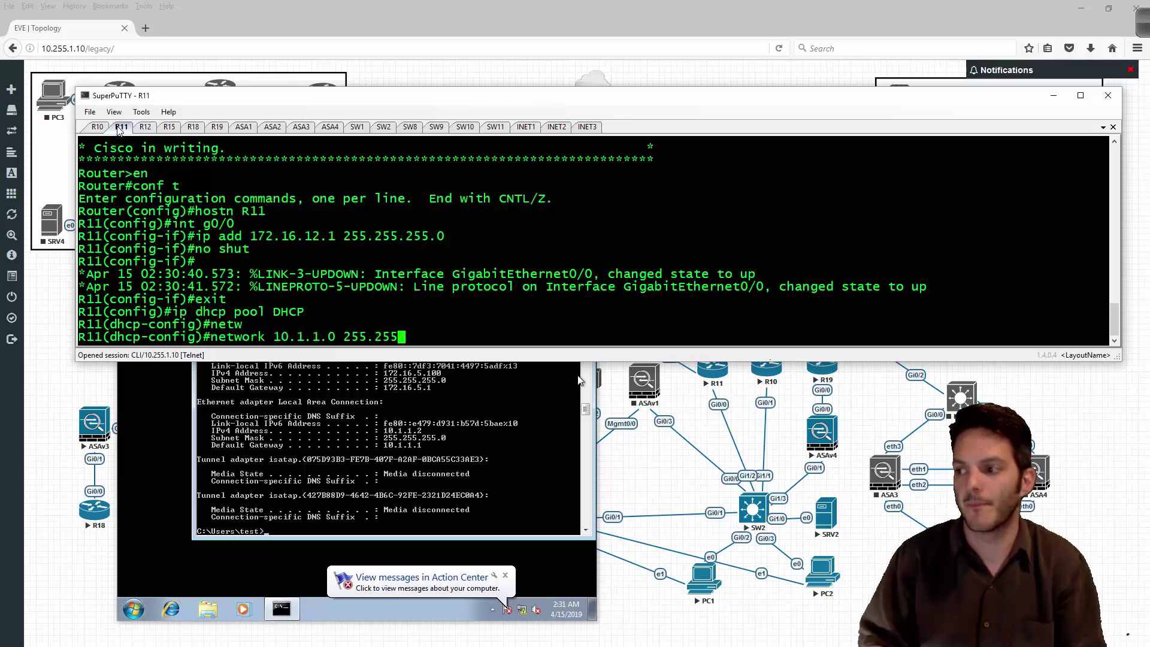
text(.255.0)
key(Return)
- Set the pool's default router to 10.1.1.1 and DNS server to 8.8.8.8, then exit the pool
text(de)
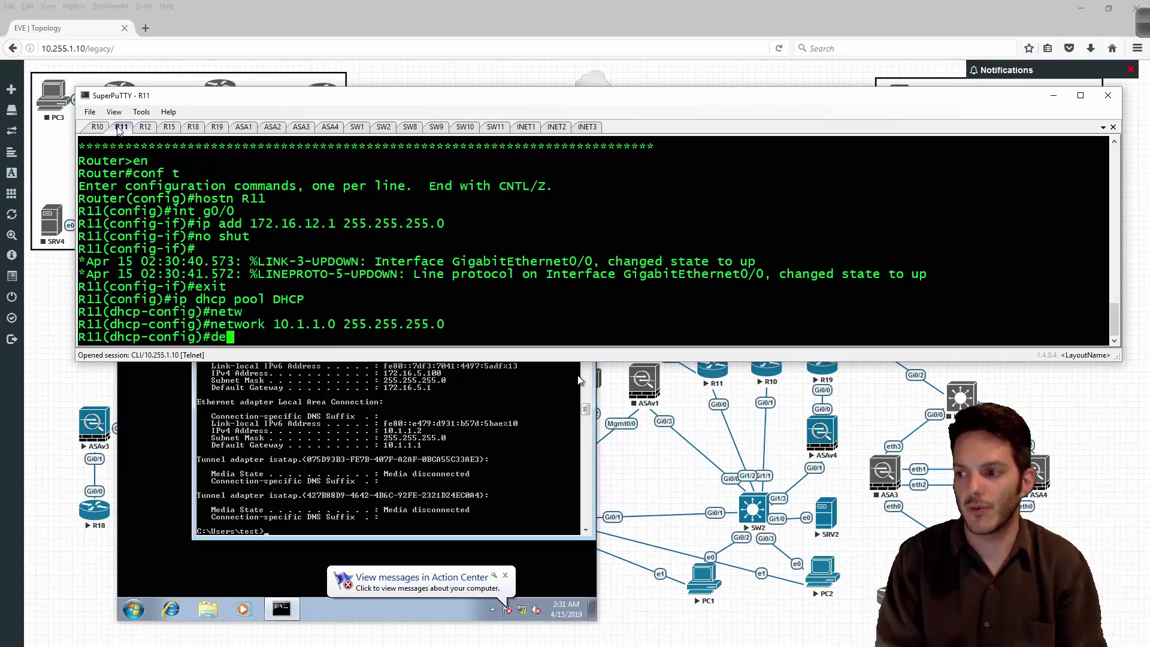
key(Tab)
text(10.1.1.1)
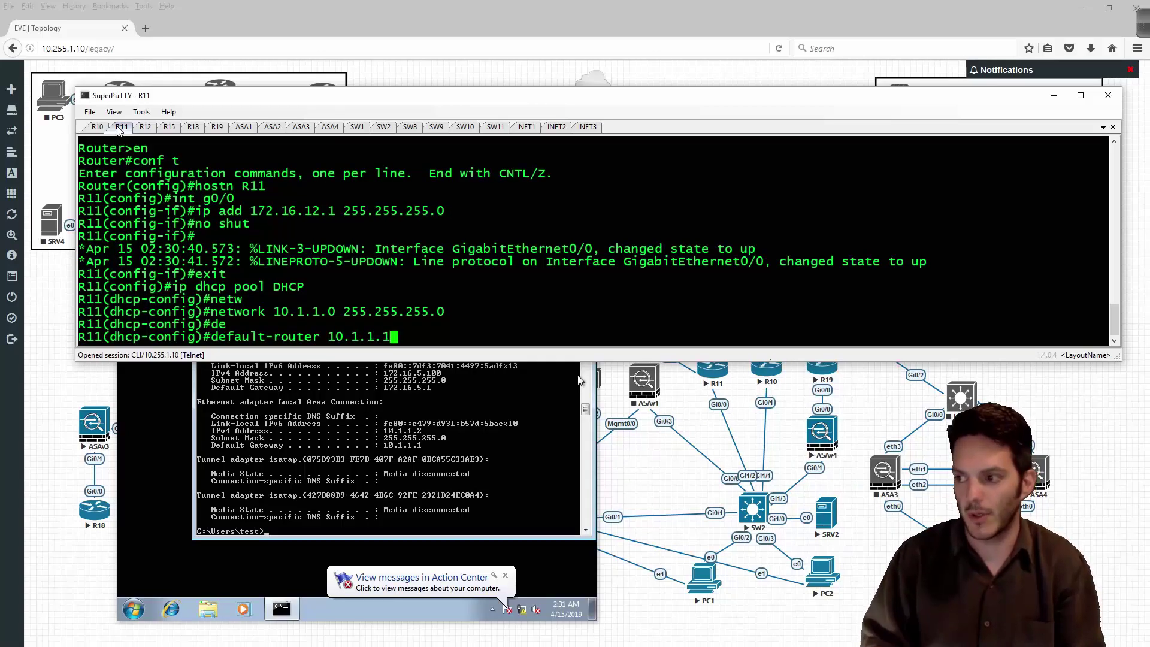
key(Return)
text(dns)
key(Tab)
text(8.8.8.8)
key(Return)
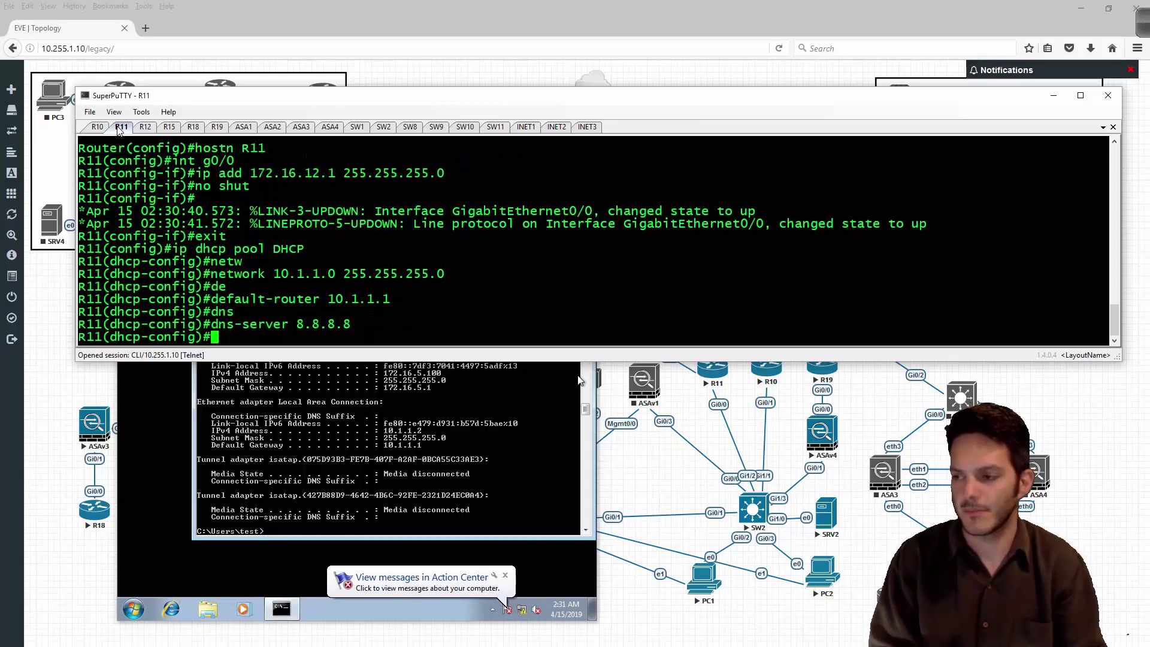
text(exit)
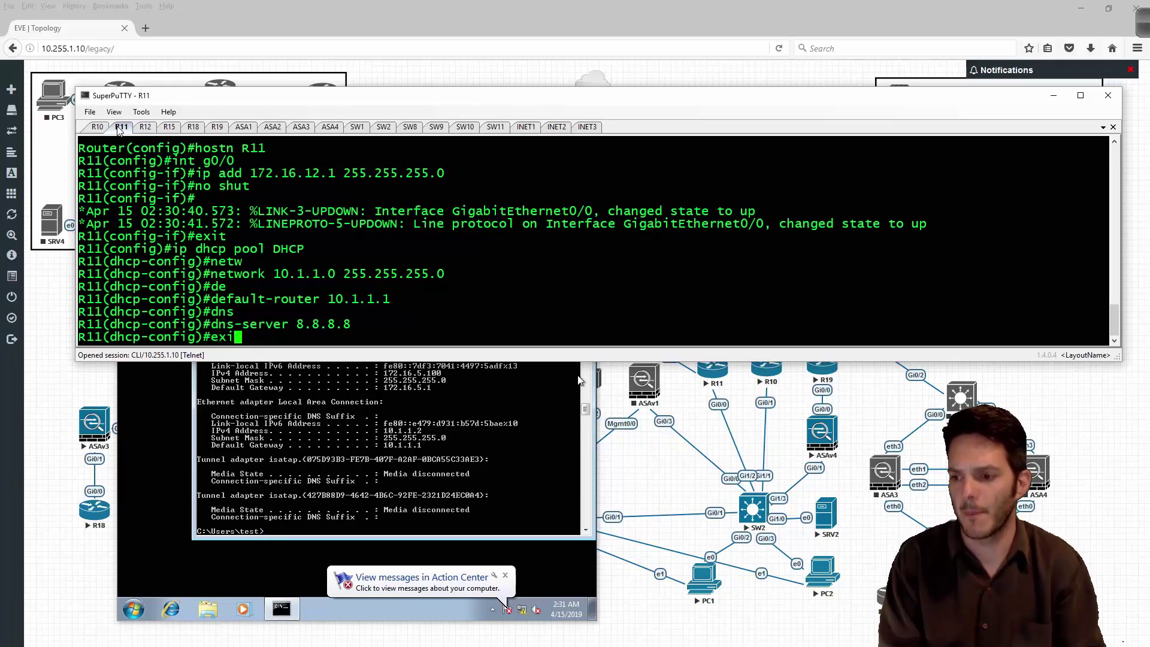
key(Return)
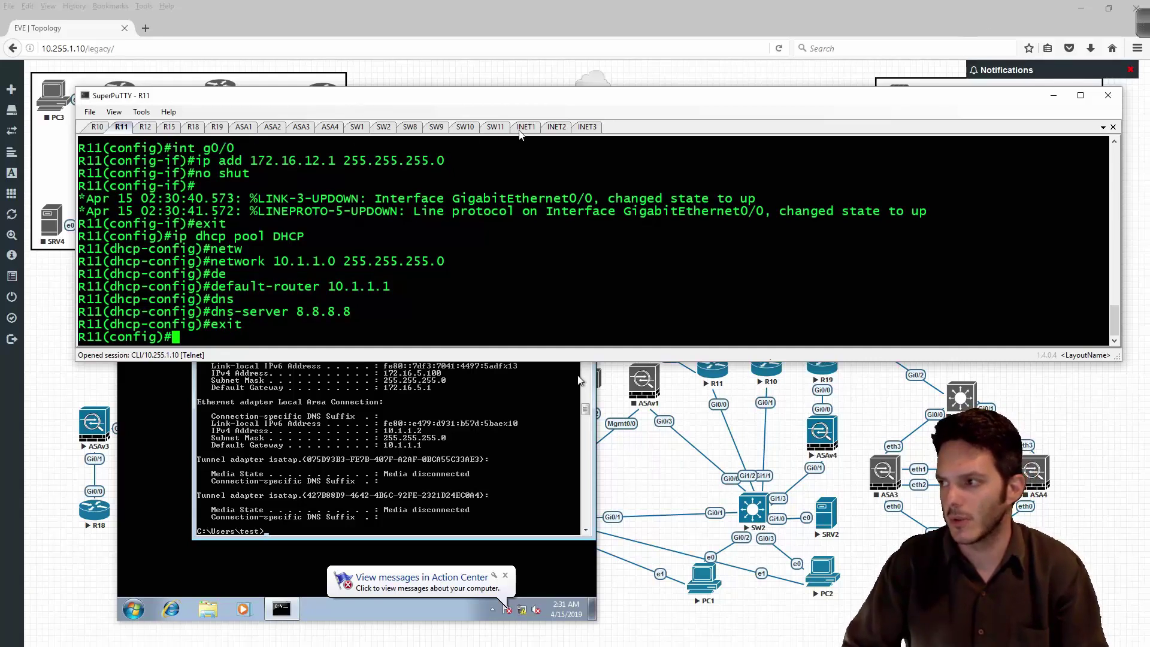
- On SW2, show the DHCP configuration with sh run | sec dhcp and enter global configuration mode
click(379, 129)
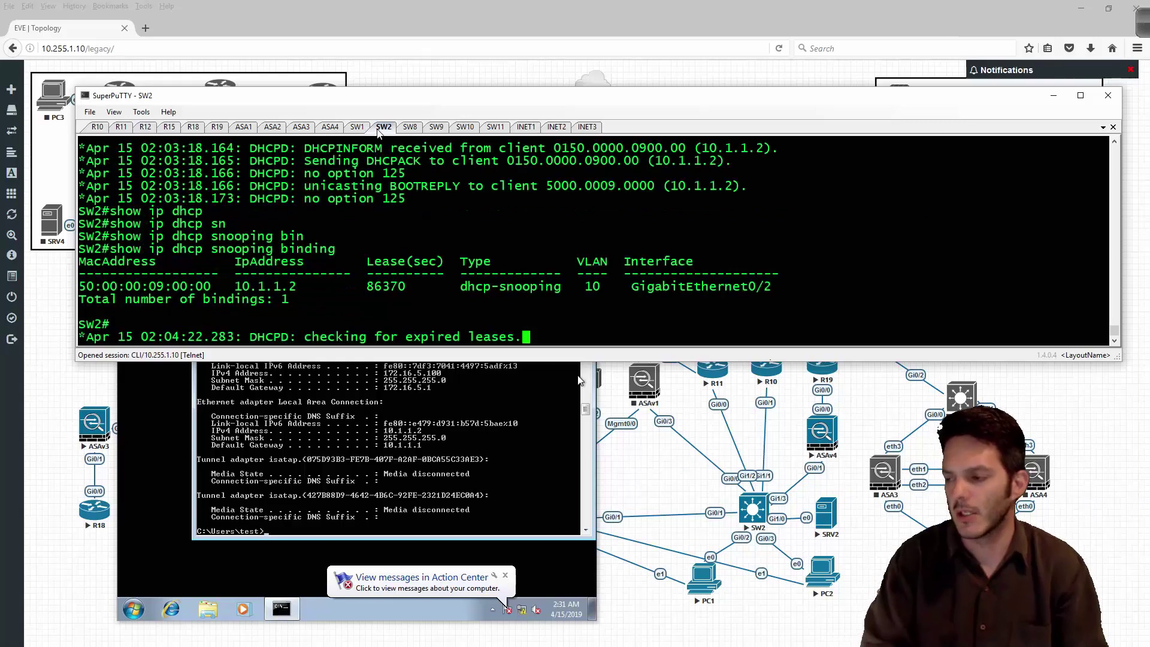
key(Return)
text(sh run | ss)
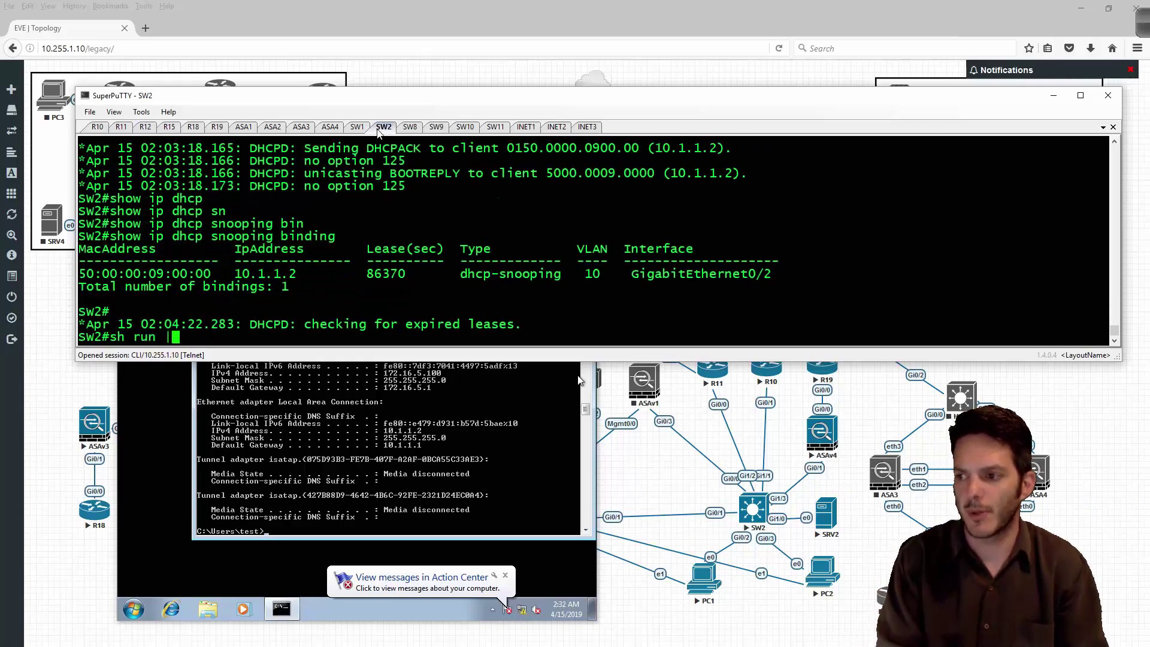
key(BackSpace)
text(ec dhcp)
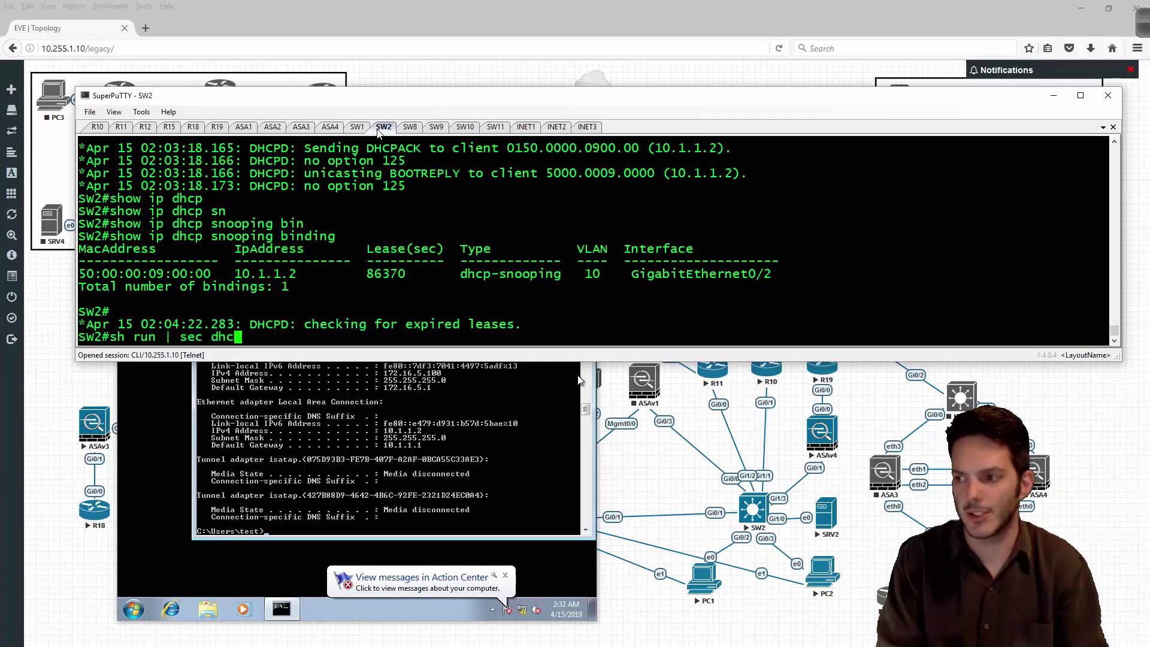
key(Return)
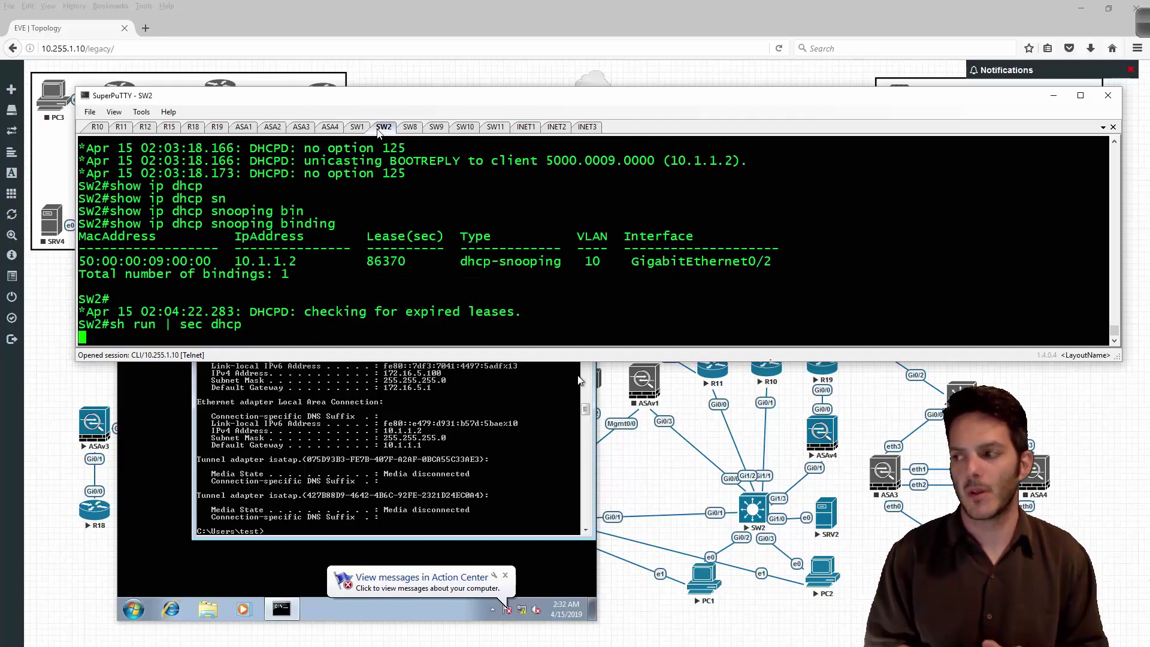
text(conf t)
key(Return)
- Delete SW2's DHCP pool named DHCP
text(no)
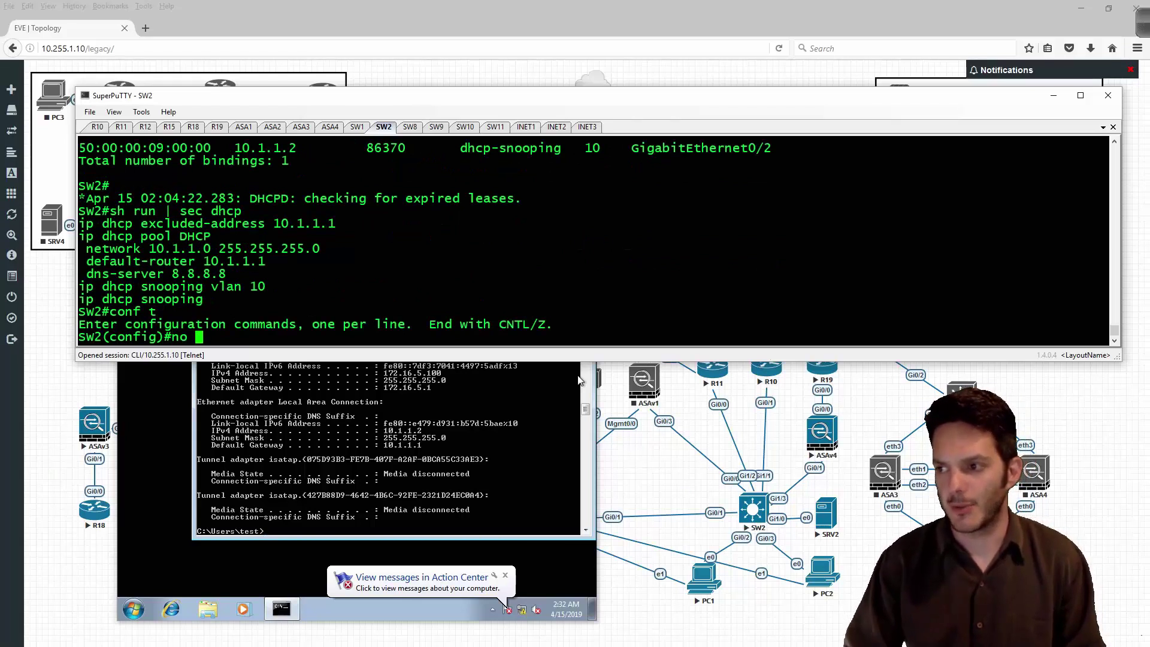
drag(95, 236, 211, 236)
right_click(187, 226)
key(Return)
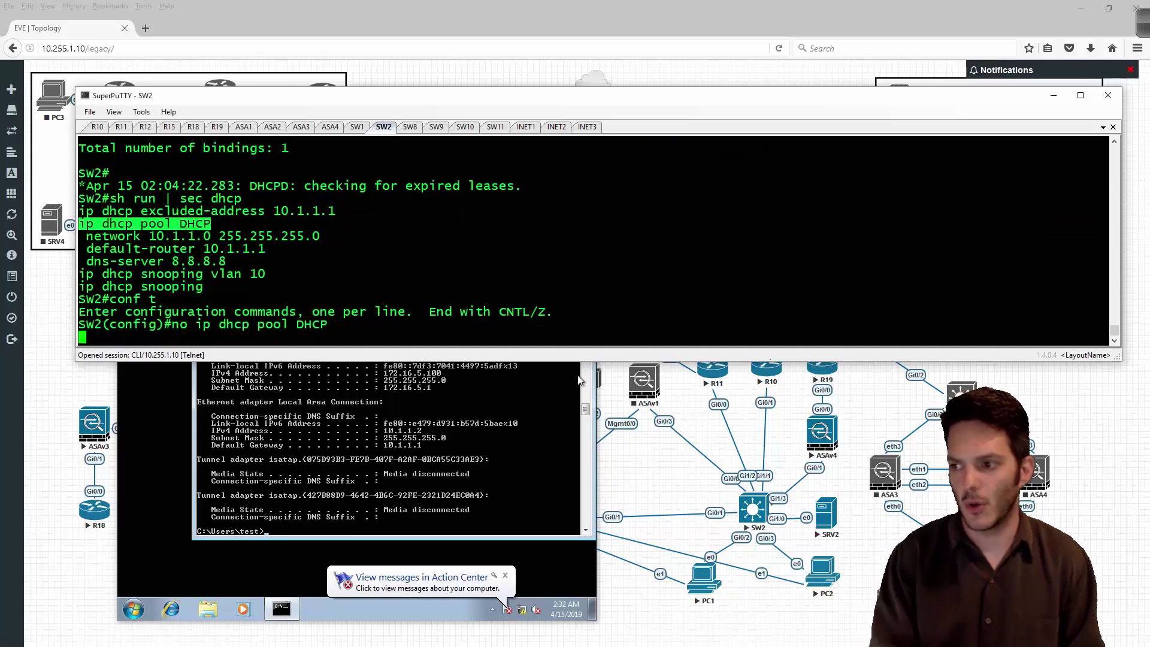
- Remove SW2's DHCP excluded address 10.1.1.1
text(no)
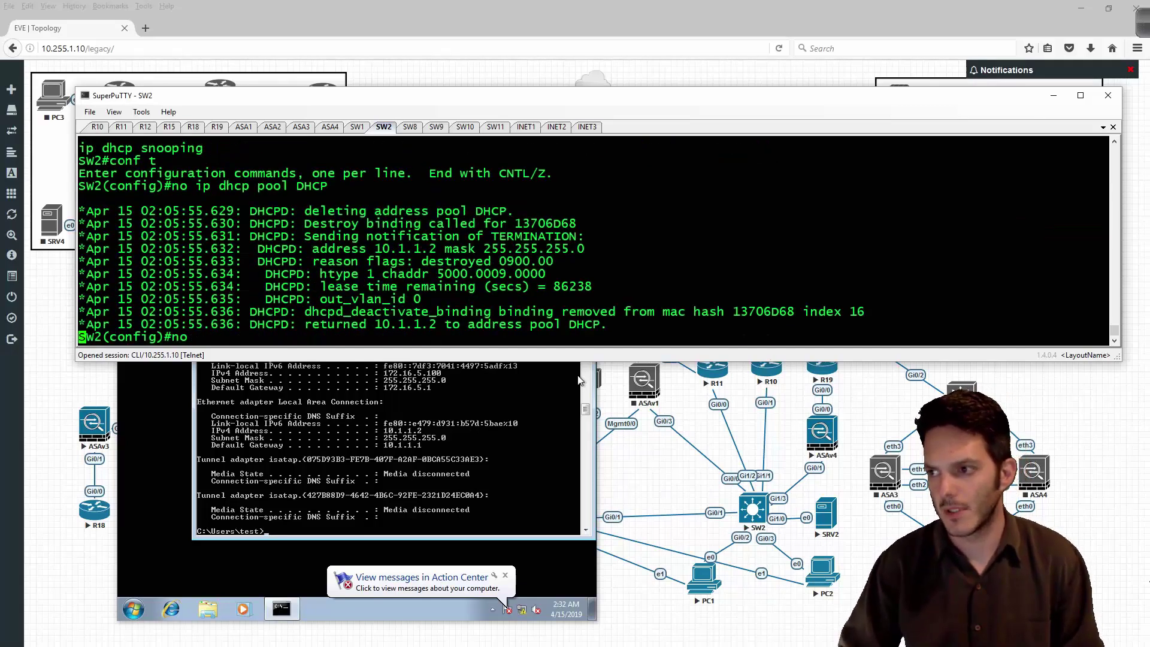
scroll(578, 381, up, 5)
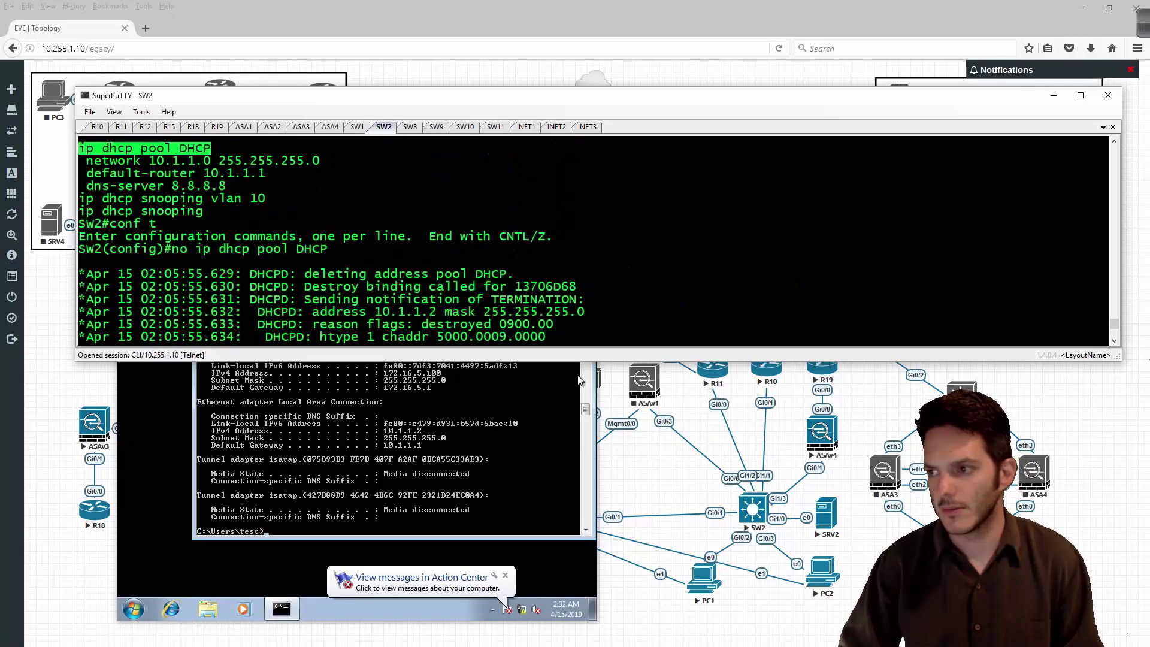
drag(78, 236, 281, 251)
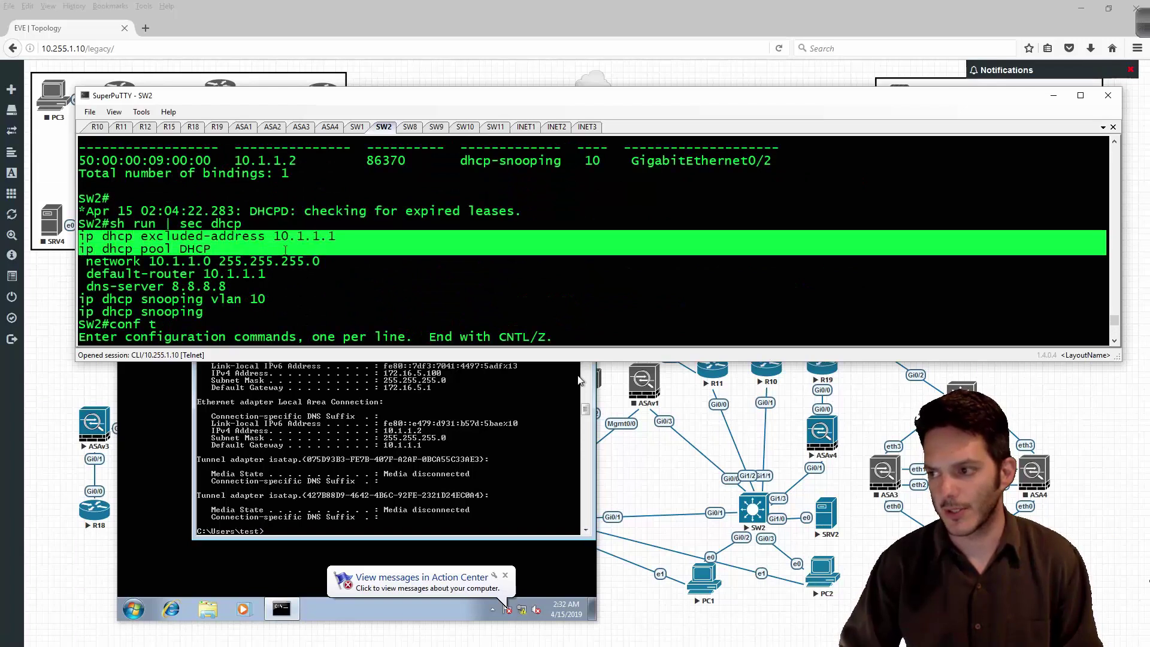
triple_click(308, 242)
right_click(322, 237)
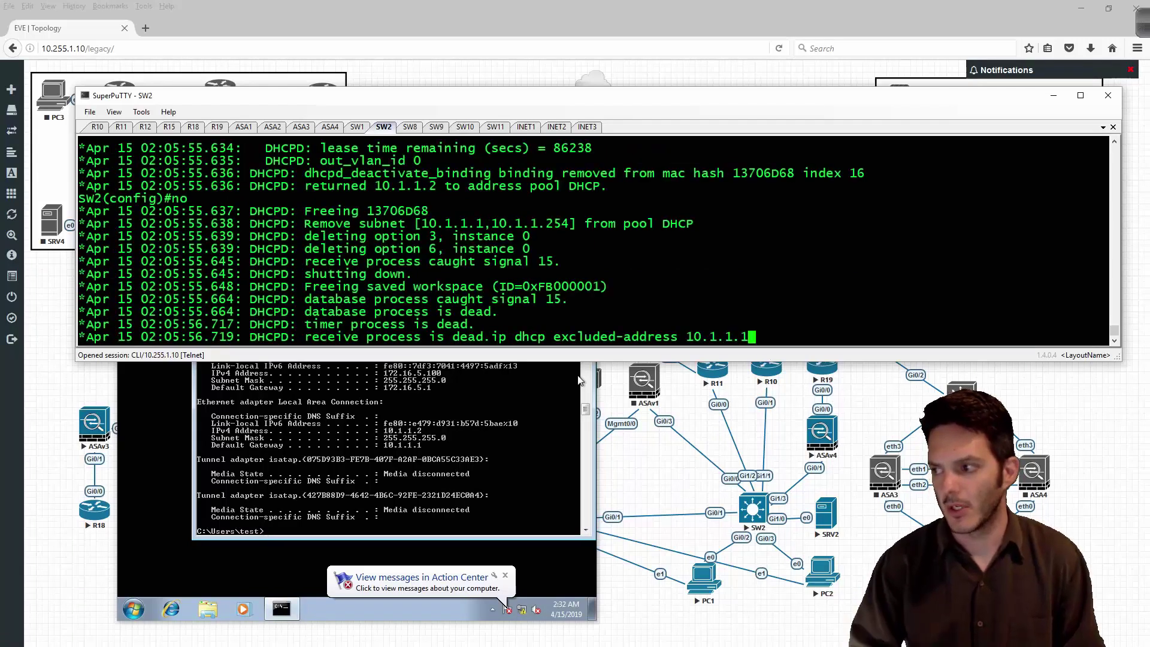
key(Return)
click(579, 380)
- Make SW2's interface GigabitEthernet1/2 a routed port with no switchport
key(alt+Tab)
key(Return)
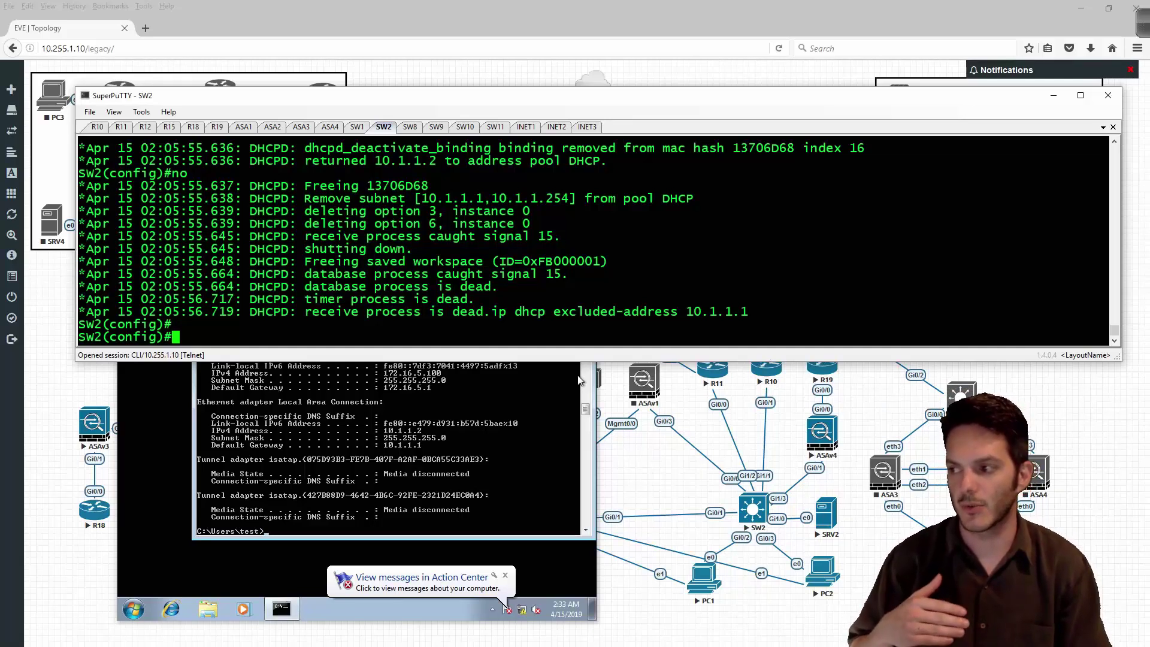
key(Up)
key(Down)
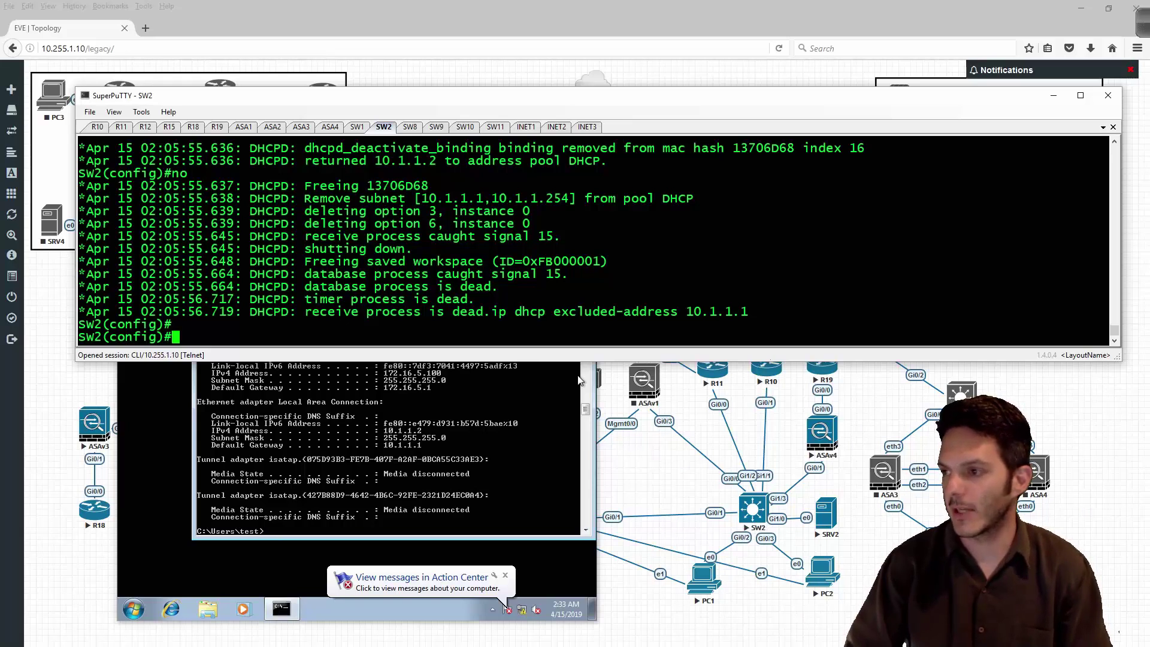
text(int g1/2)
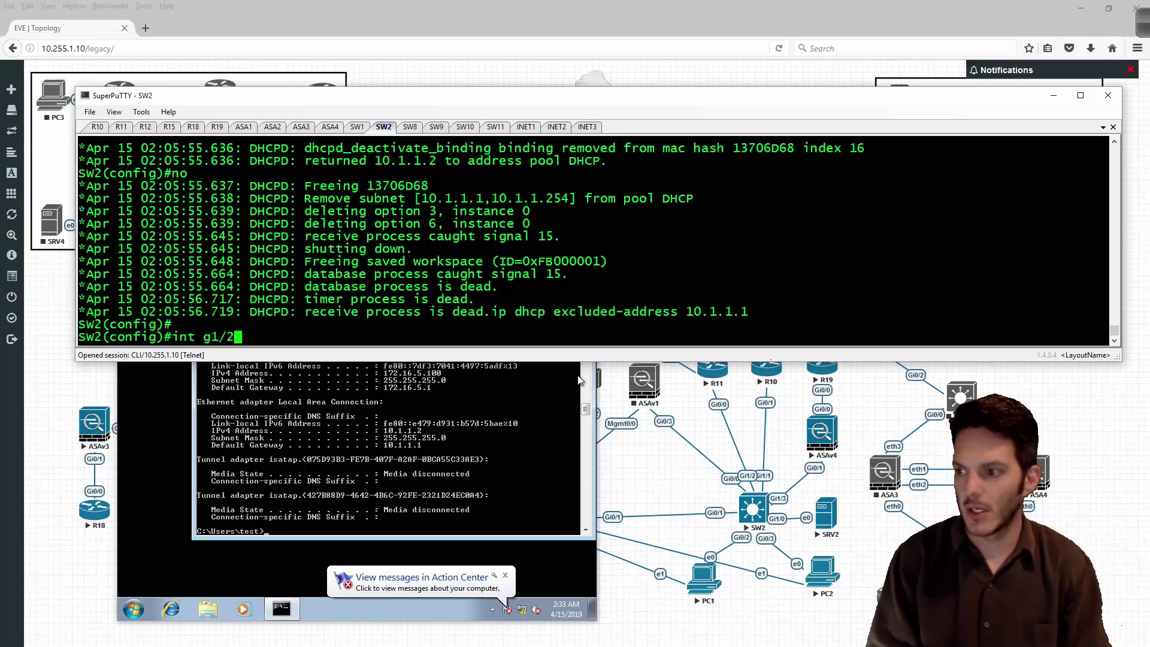
key(Return)
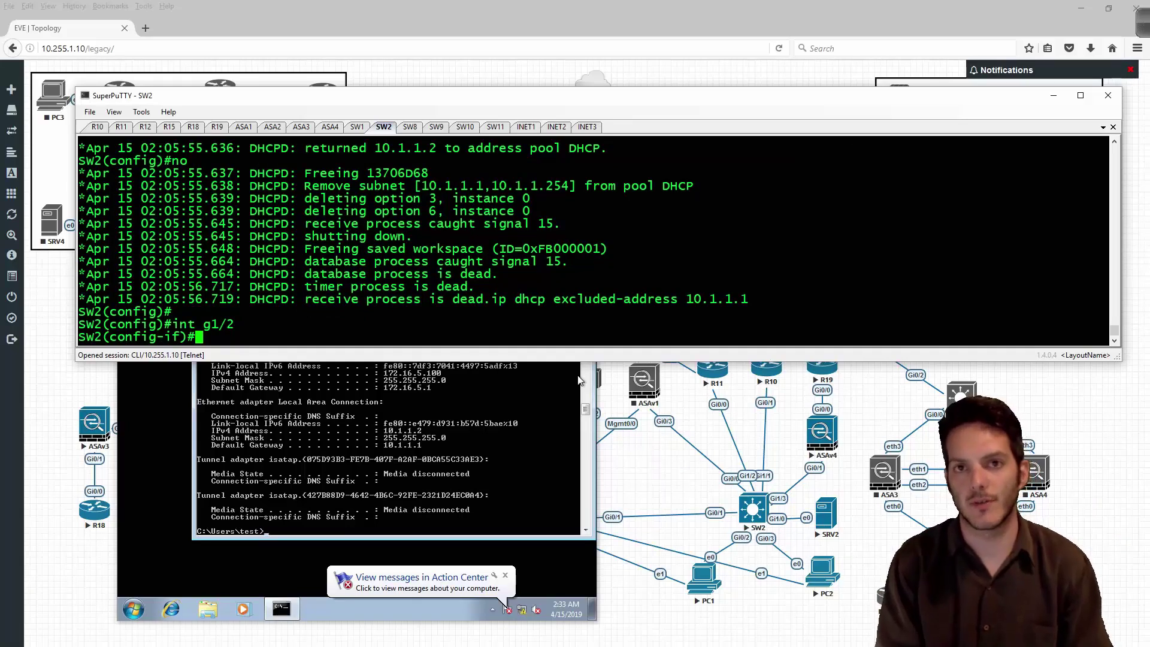
text(no sw)
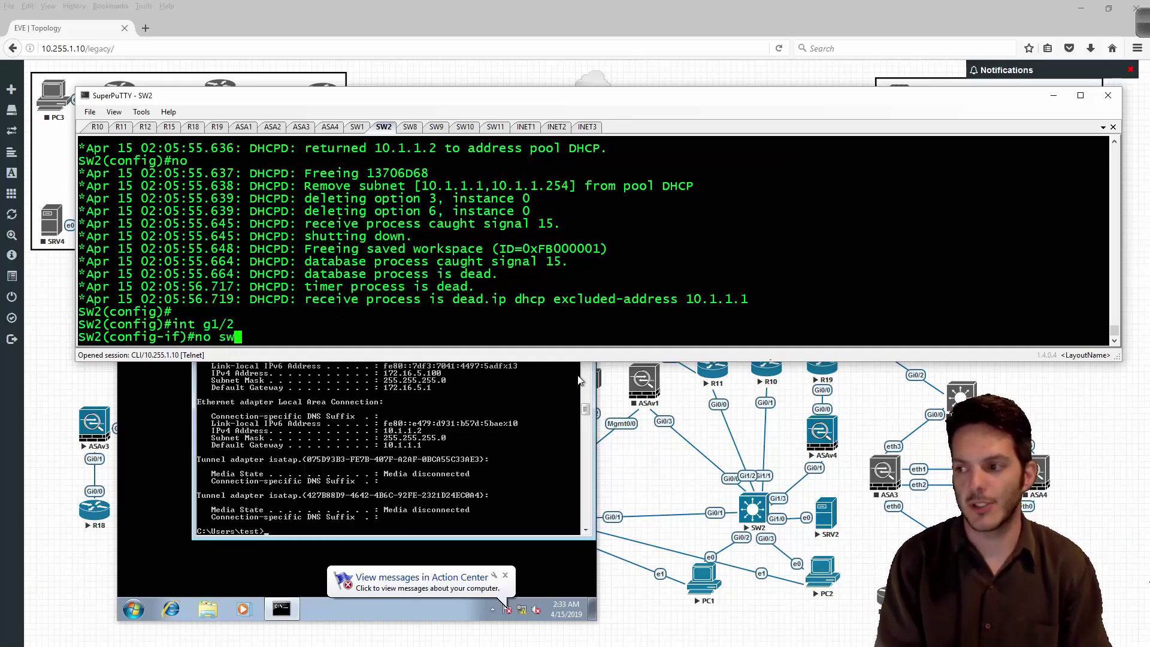
key(Tab)
key(Return)
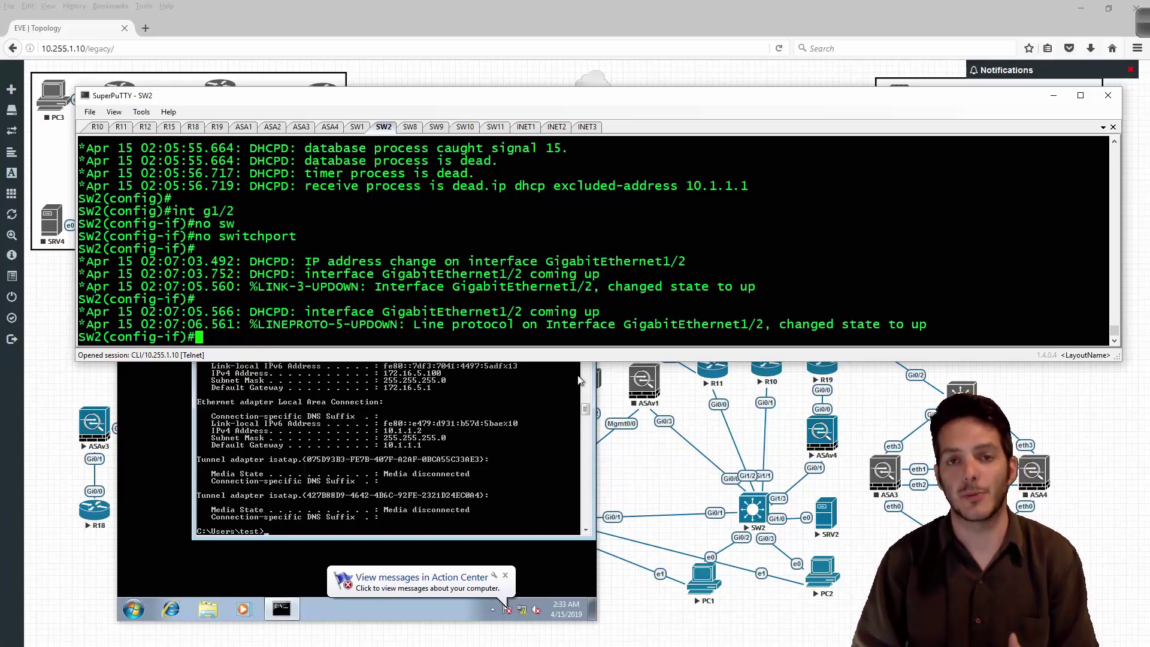
- Check Gi1/2's running config, then give it IP address 172.16.12.2 255.255.255.0 on SW2
key(Return)
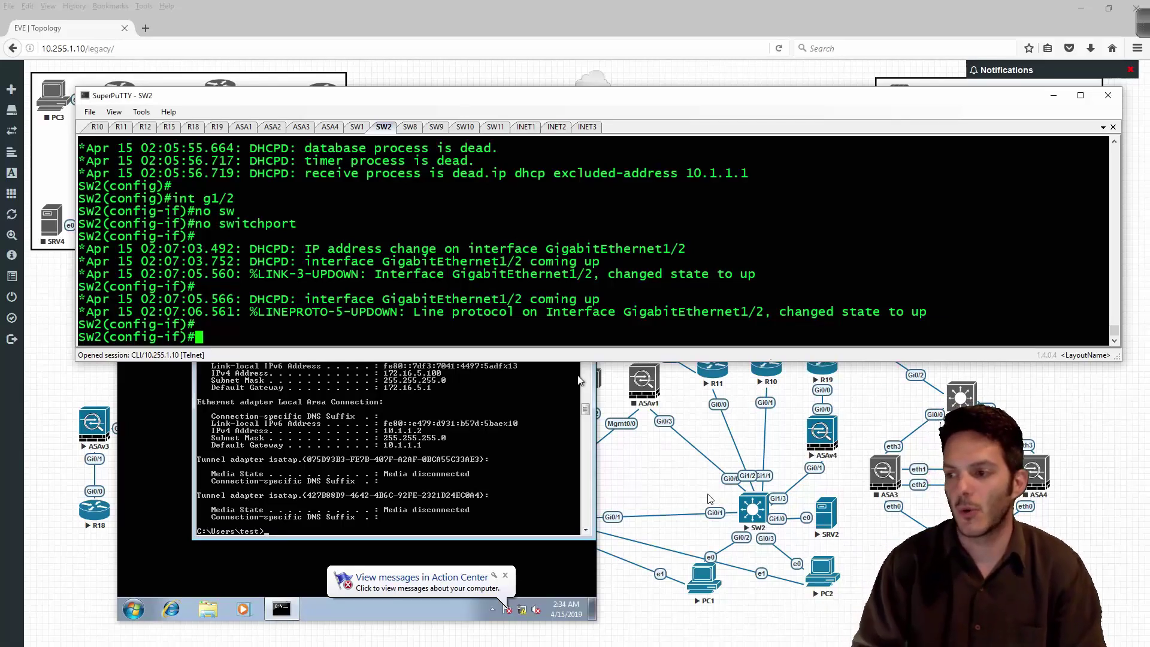
text(do sh run int g1/2)
key(Return)
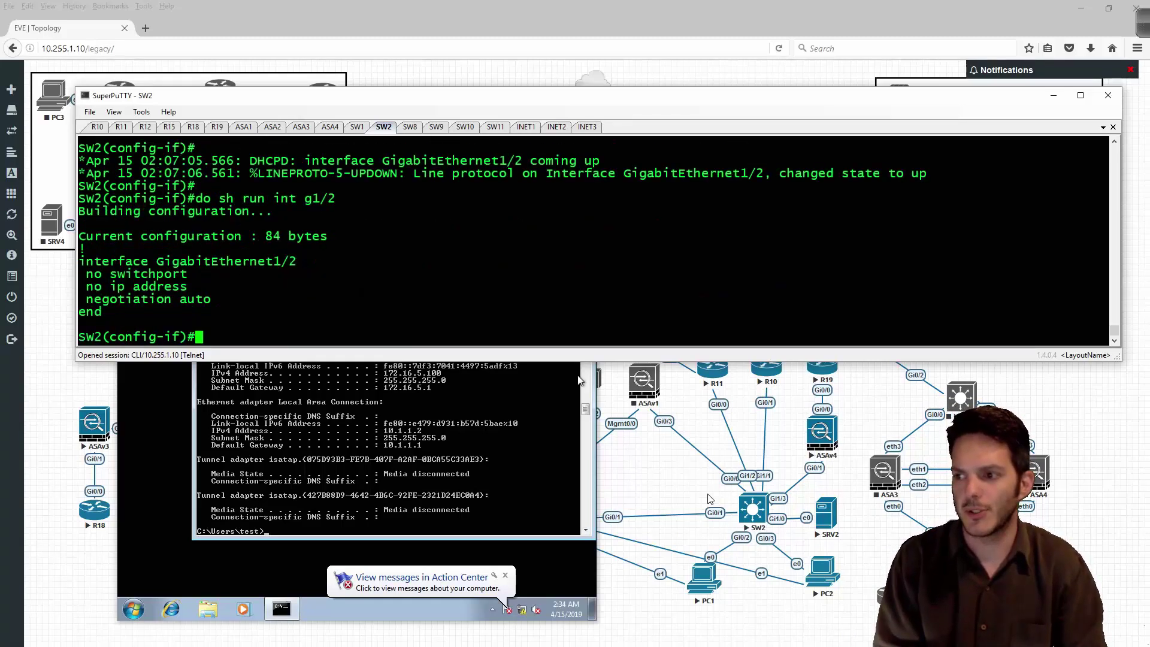
text(ip add )
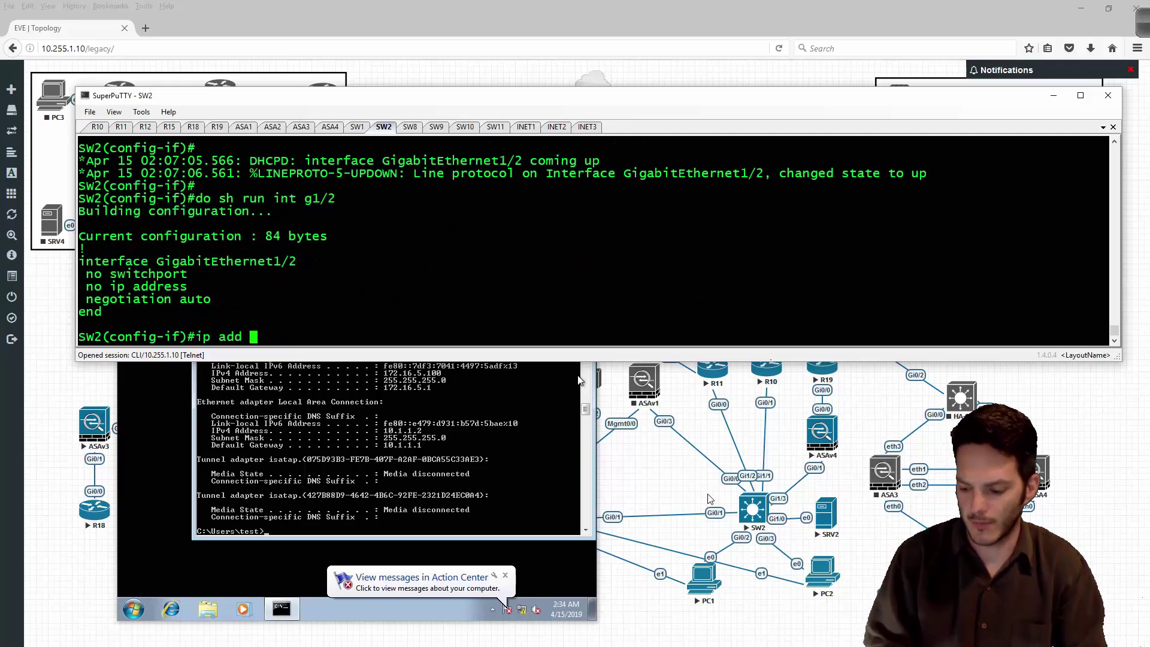
text(172.16.1)
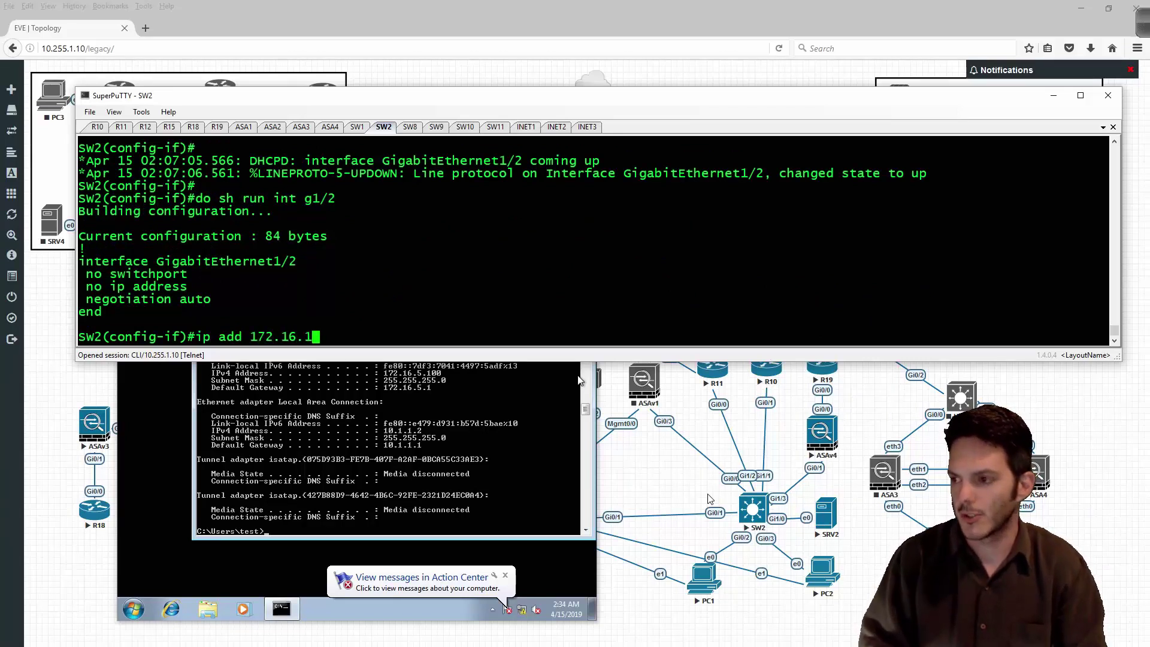
text(2.2 255.2)
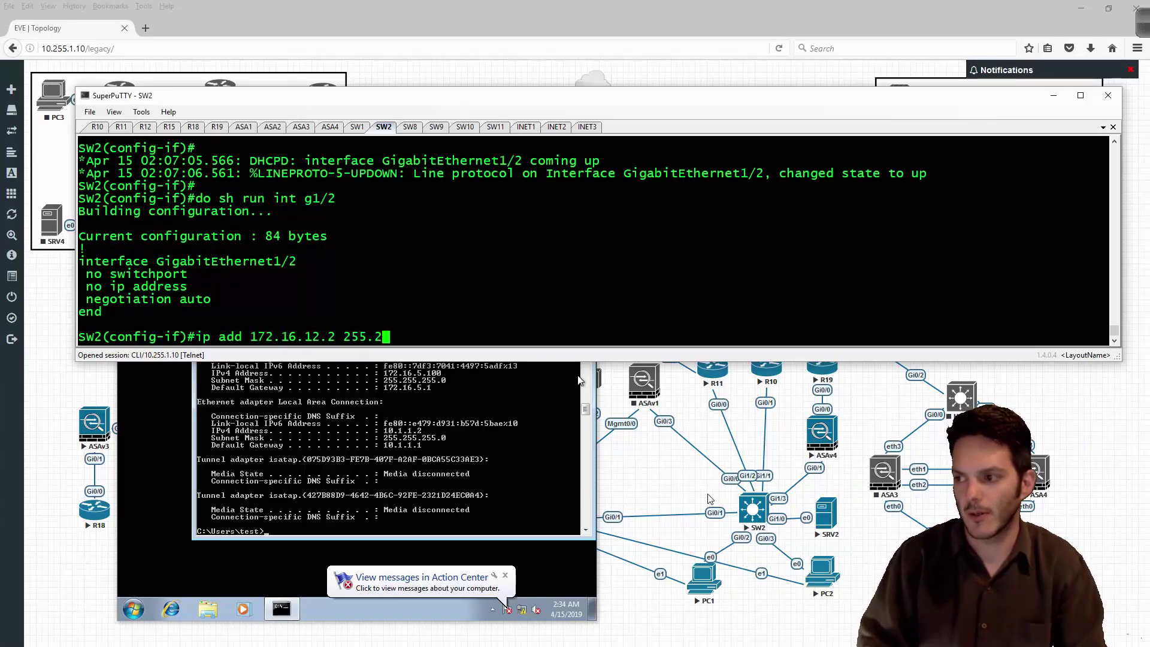
text(55.255.0)
key(Return)
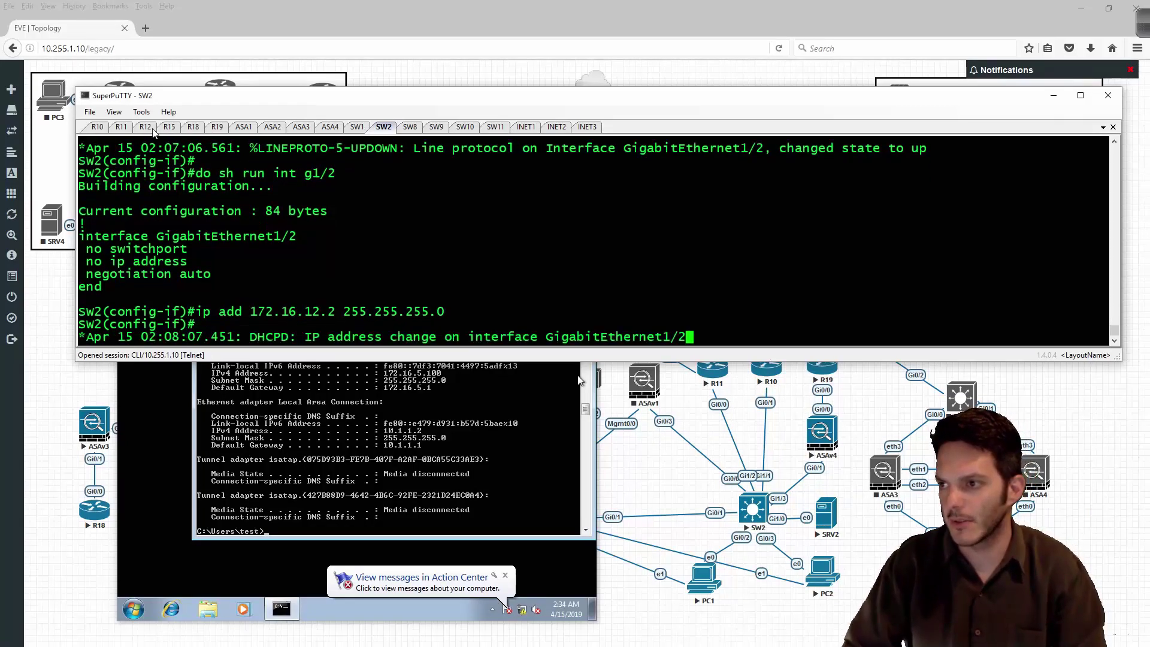
click(122, 128)
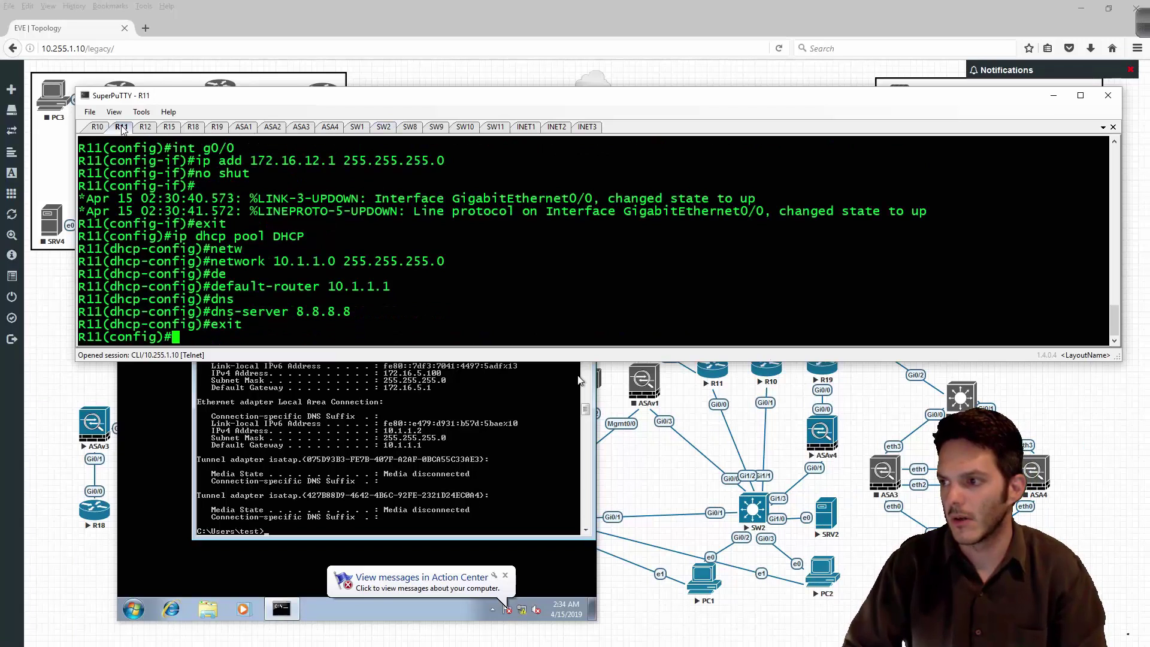
- From R11, ping 172.16.12.2 and add network 172.16.12.0 0.0.0.255 to EIGRP 1
text(do)
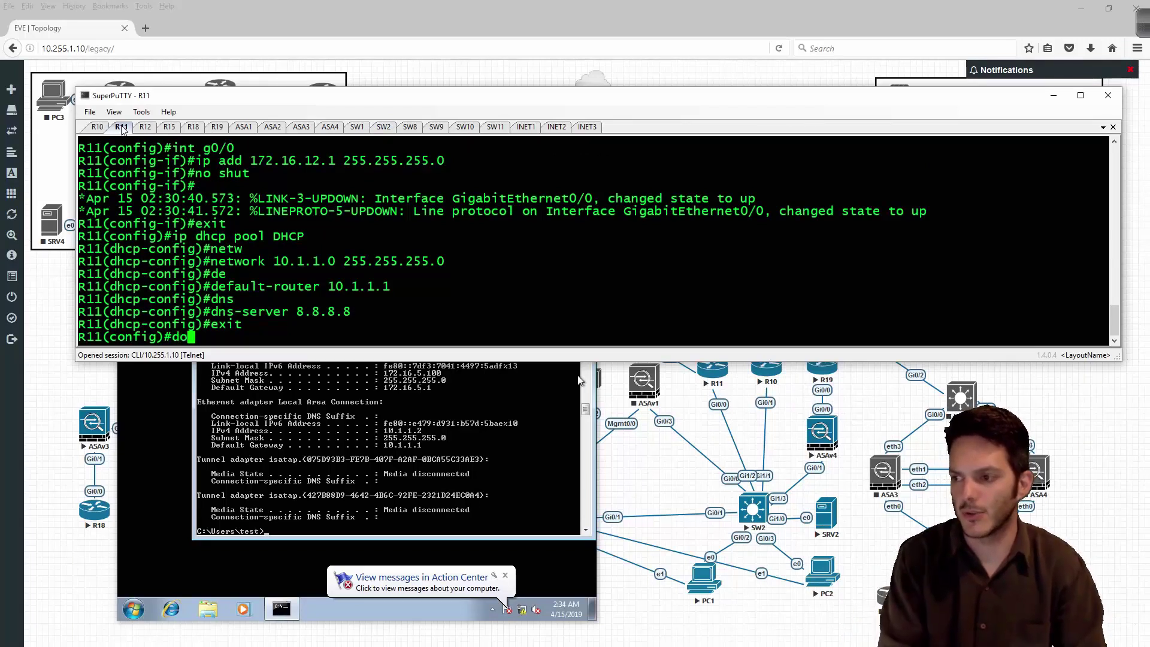
text( ping 172.16.12.2)
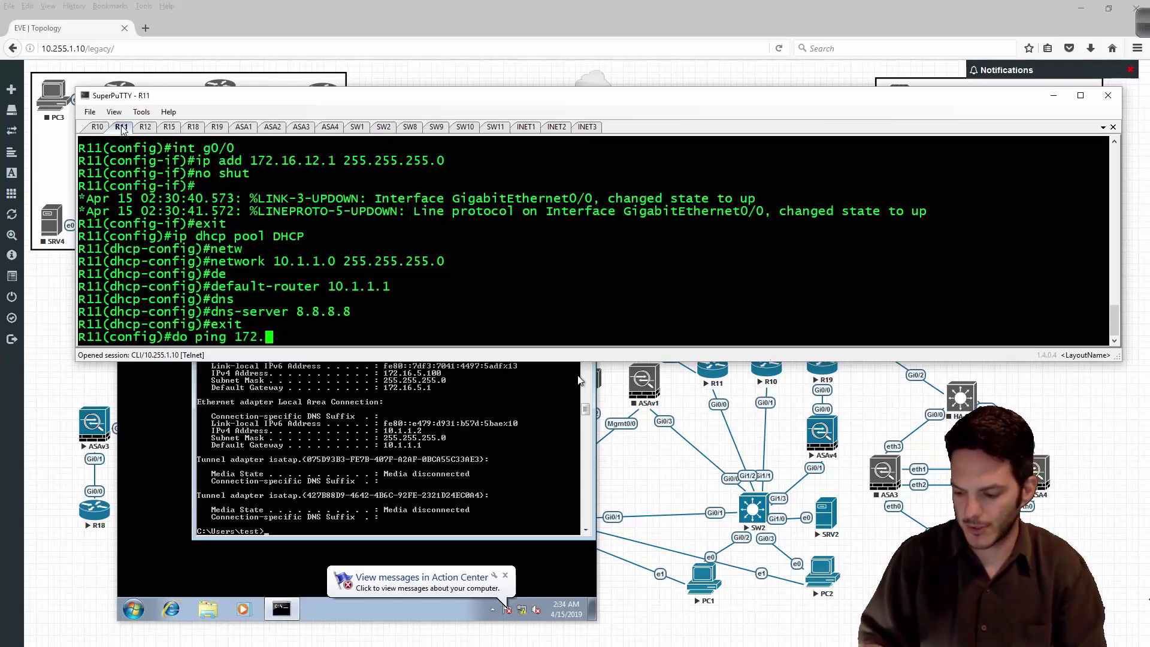
key(Return)
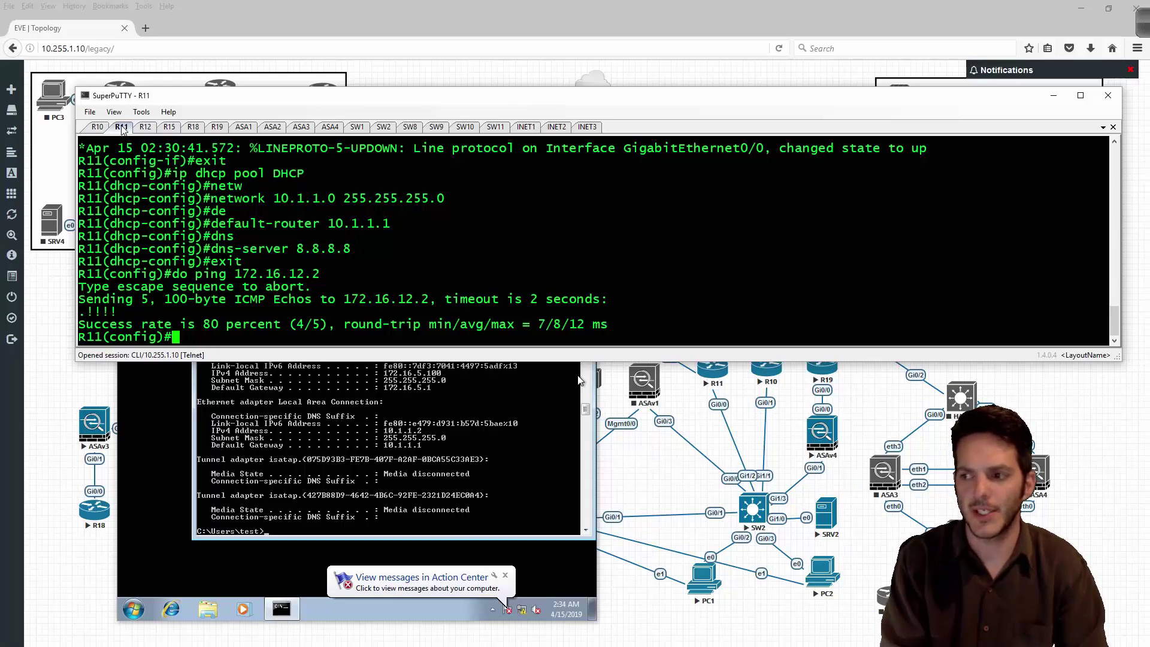
text(router eigrp 1)
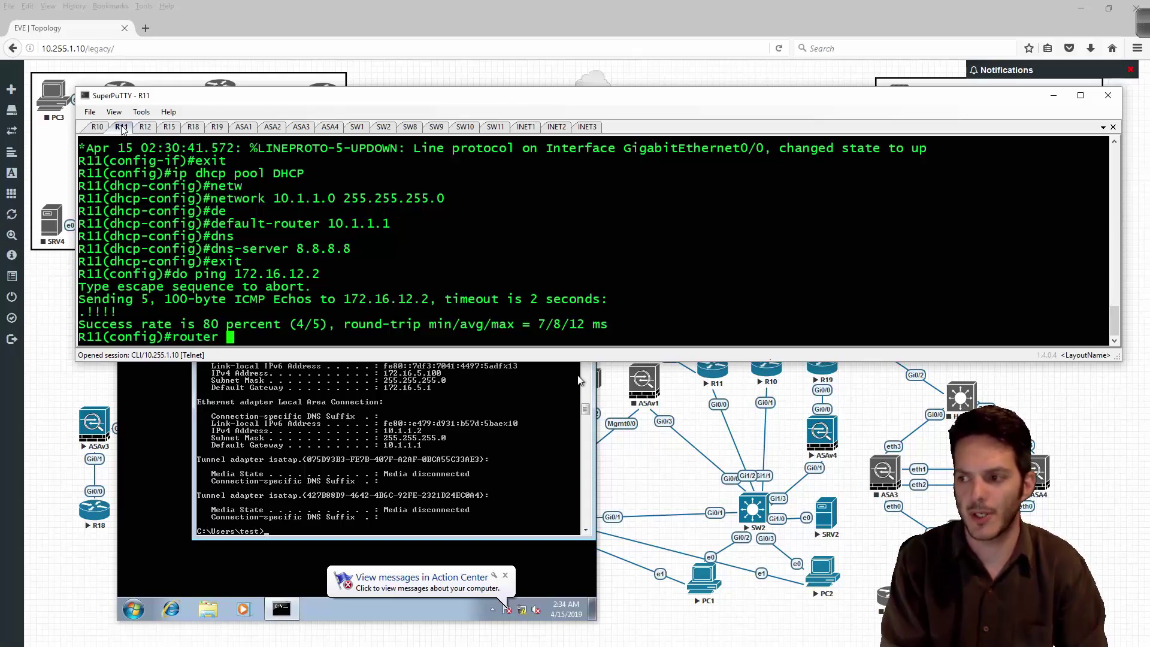
key(Return)
text(network 172.16.11.)
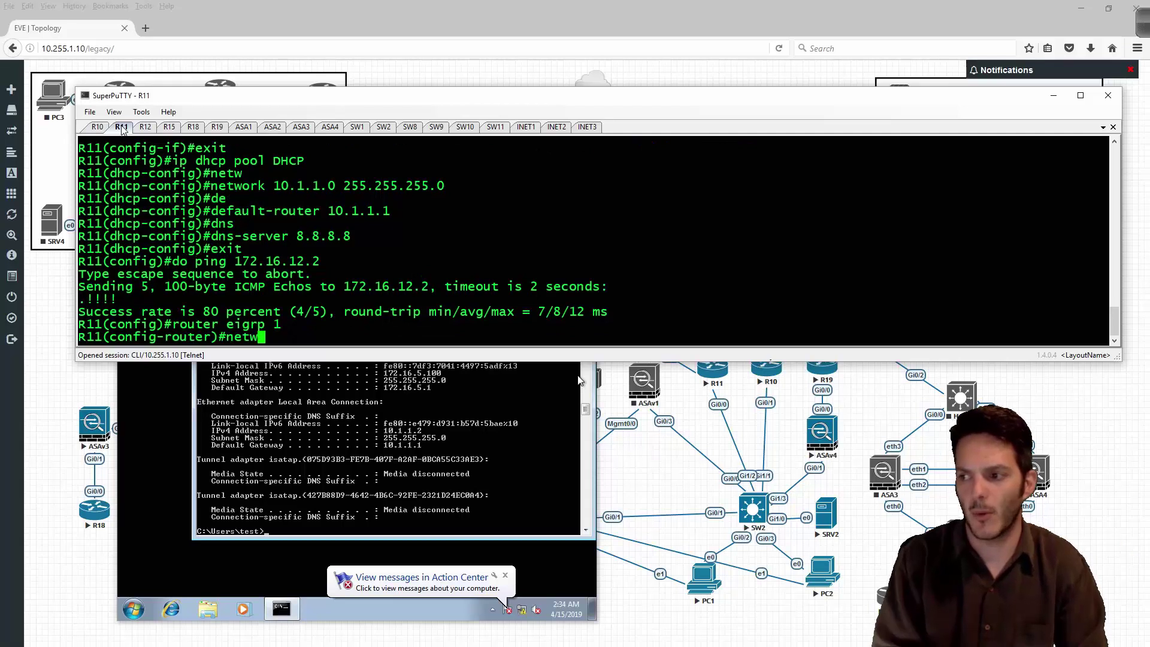
key(Tab)
text(172.16.11)
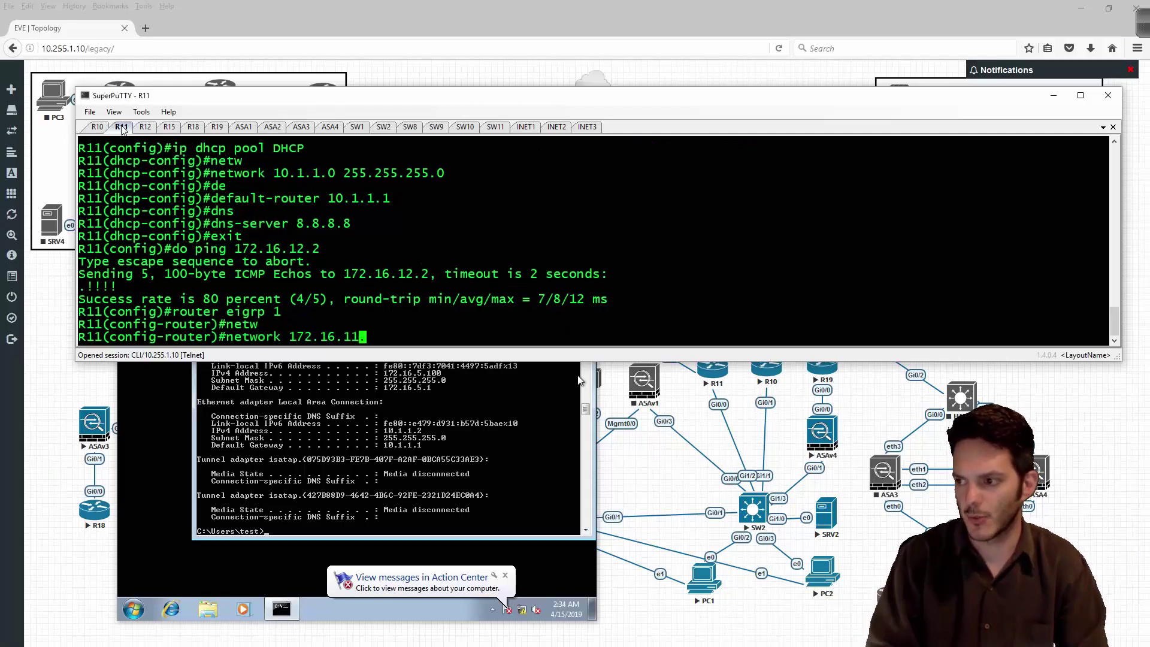
key(BackSpace)
text(2.0 0.0.0.255)
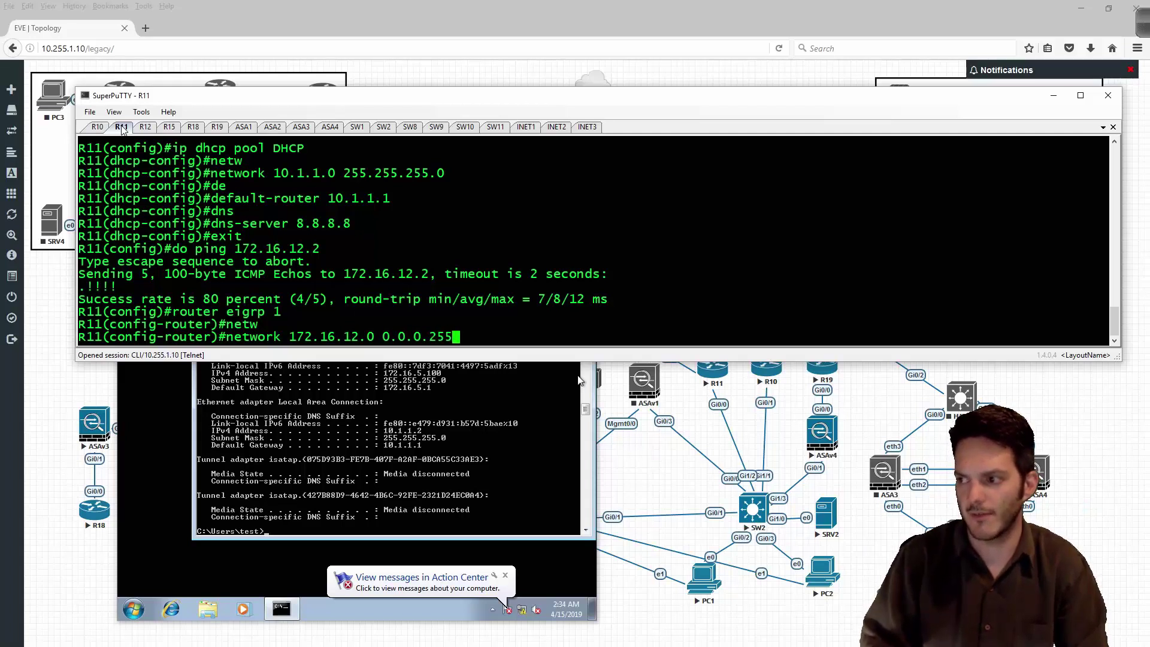
key(Return)
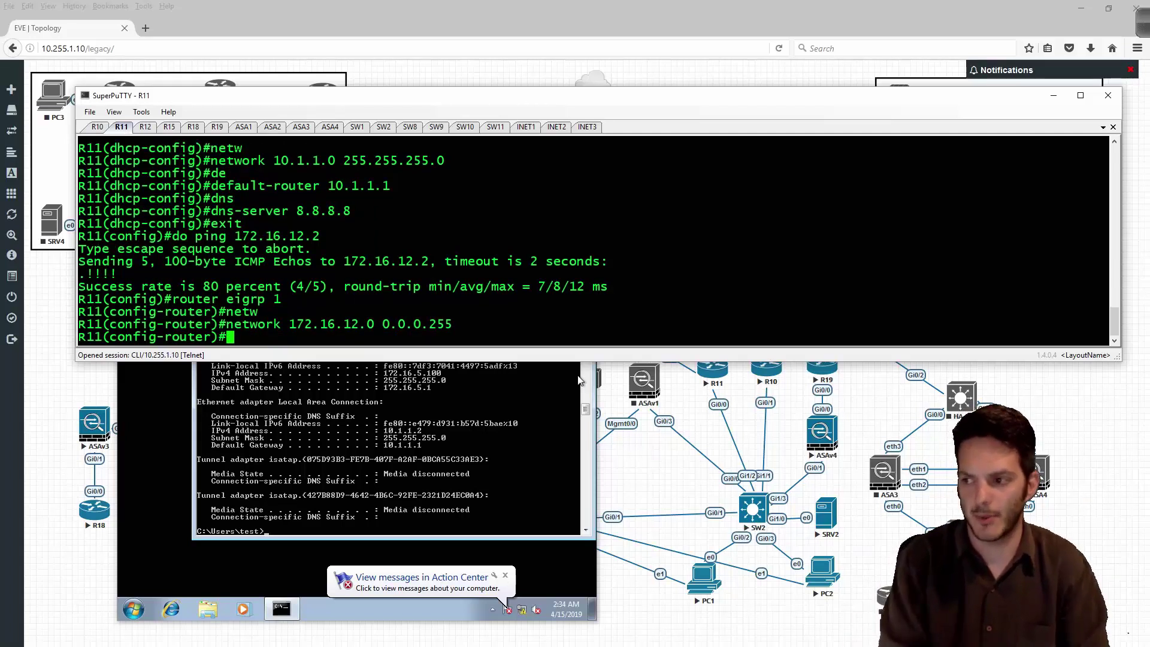
- Leave EIGRP and begin the default route ip route 0.0.0.0 0.0.0.0 100.64
text(exit)
key(Return)
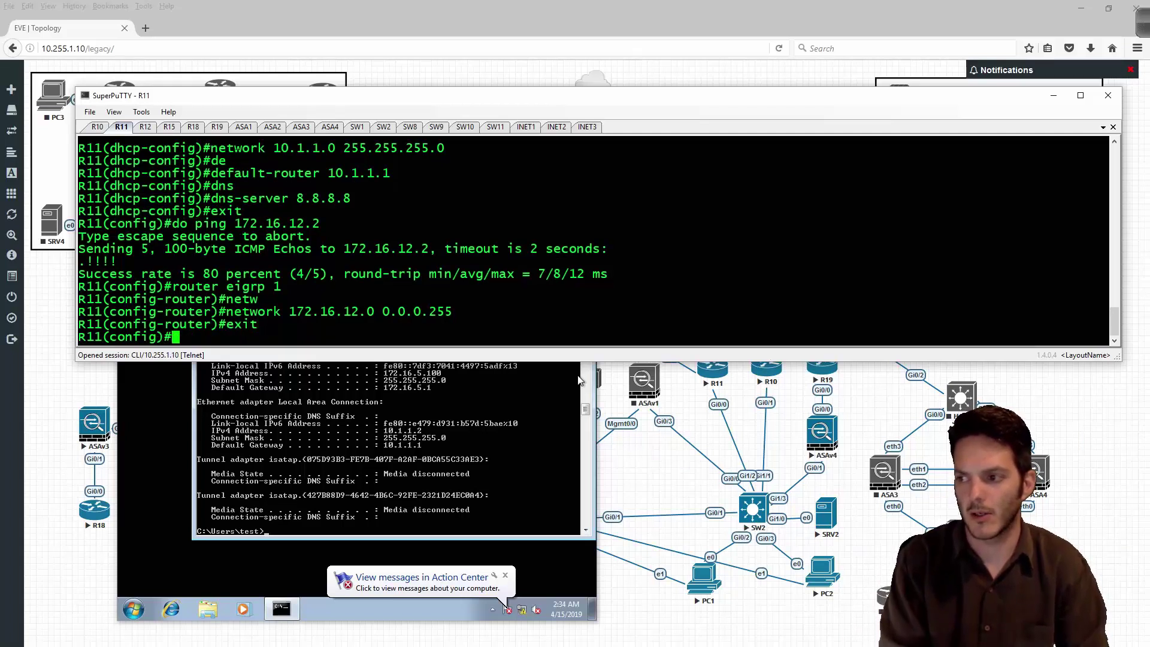
text(ip )
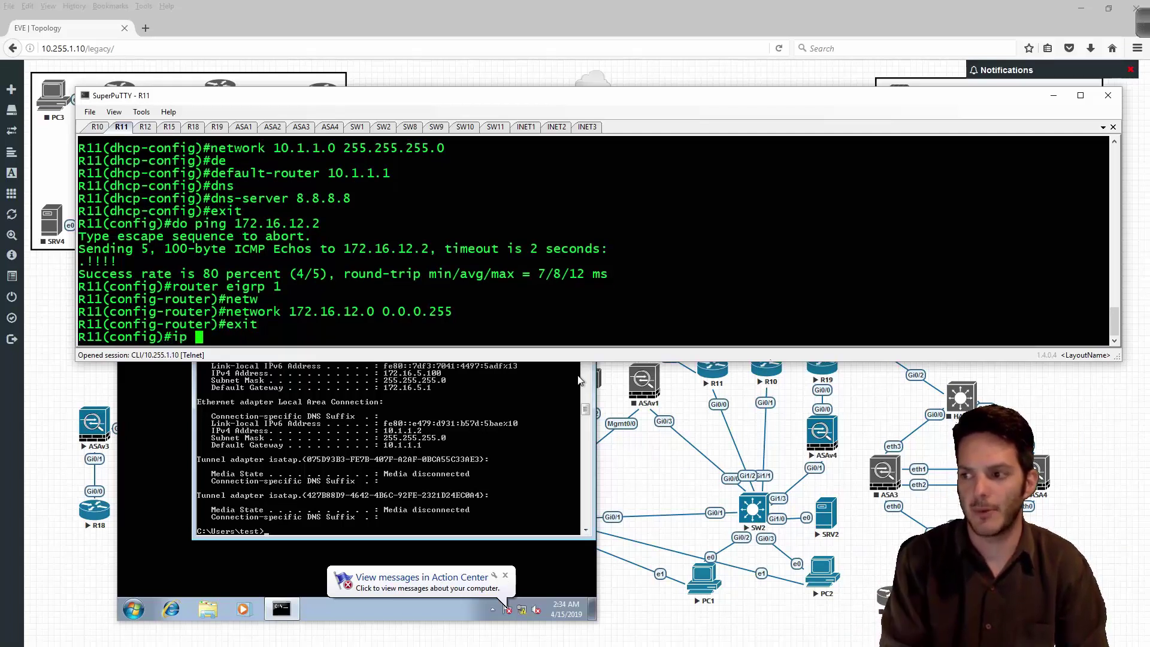
text(route 0.0.0.0)
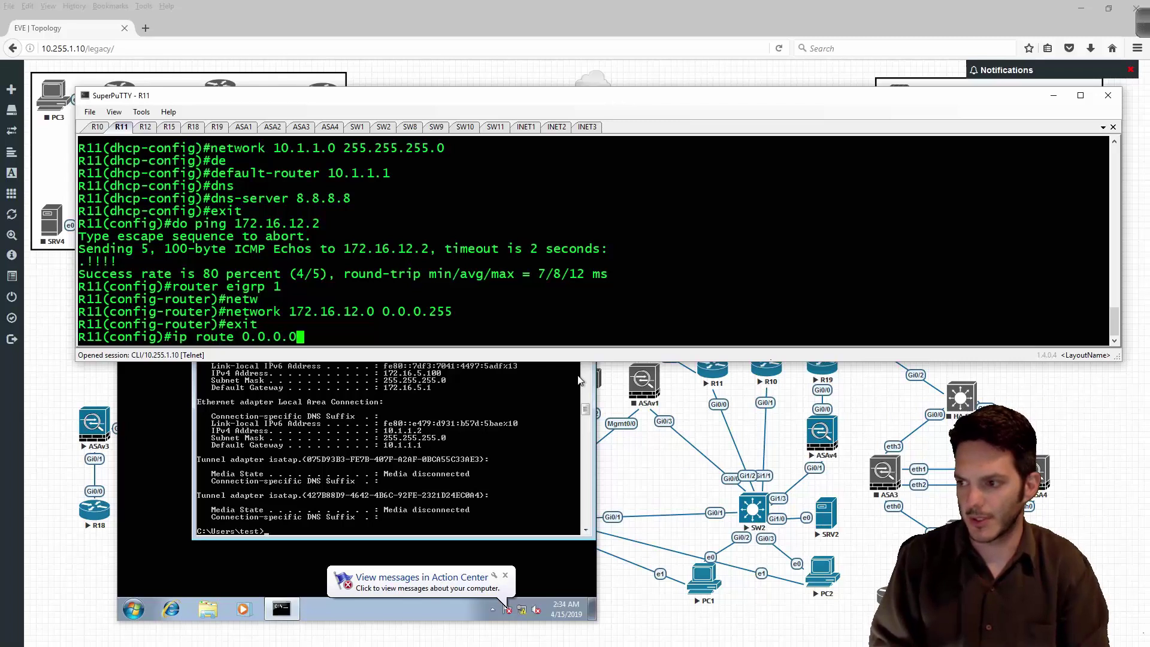
text( 0.0.0.0 100.64.)
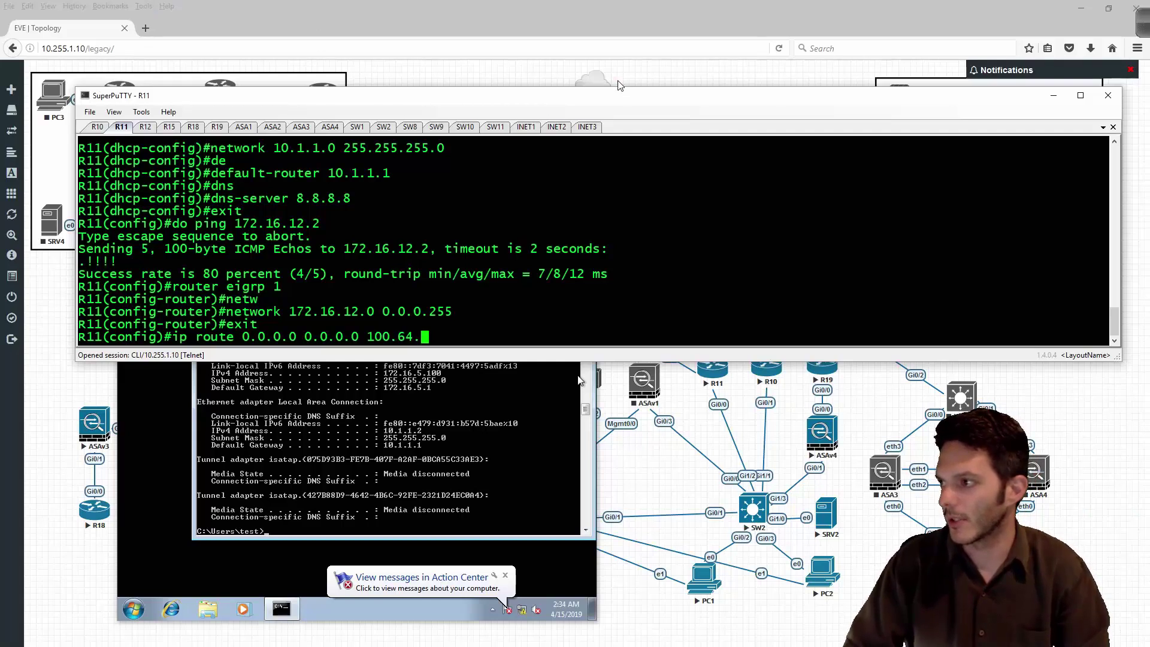
- Complete R11's default route 0.0.0.0 0.0.0.0 via 100.64.21.2
drag(613, 95, 588, 480)
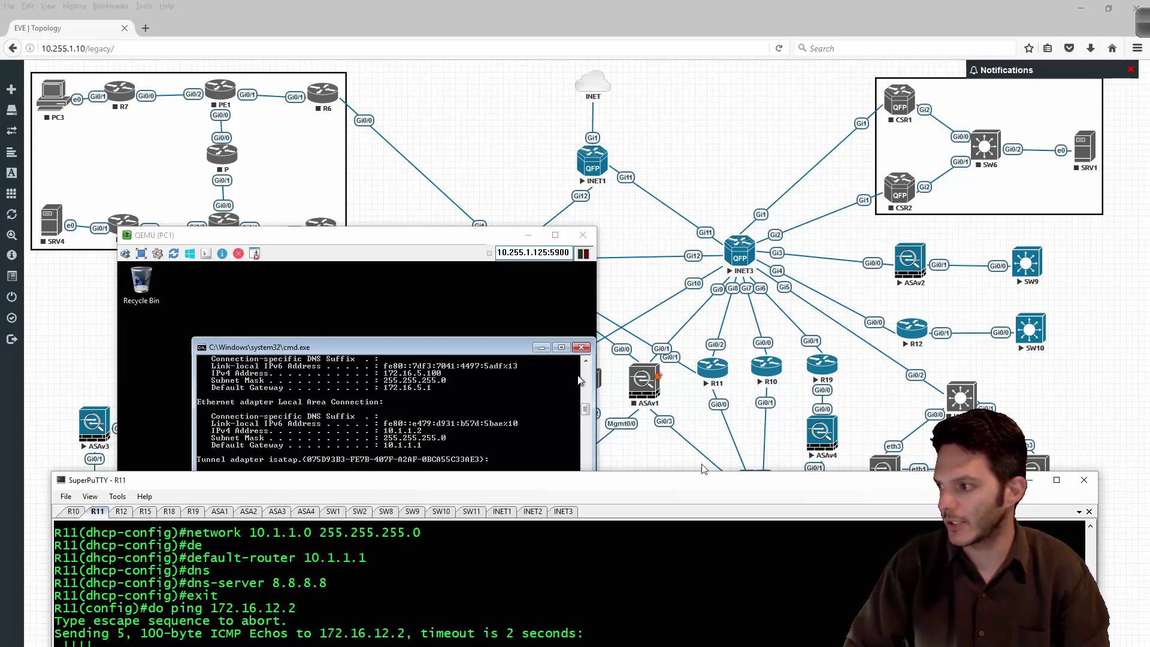
drag(708, 487, 740, 45)
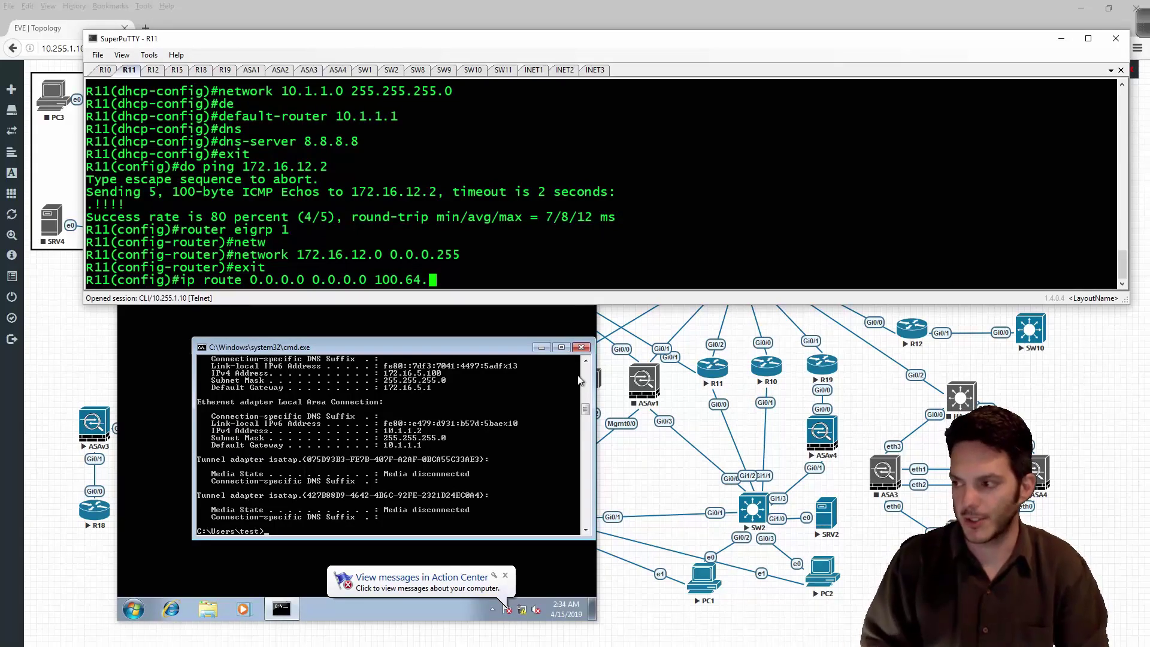
text(21)
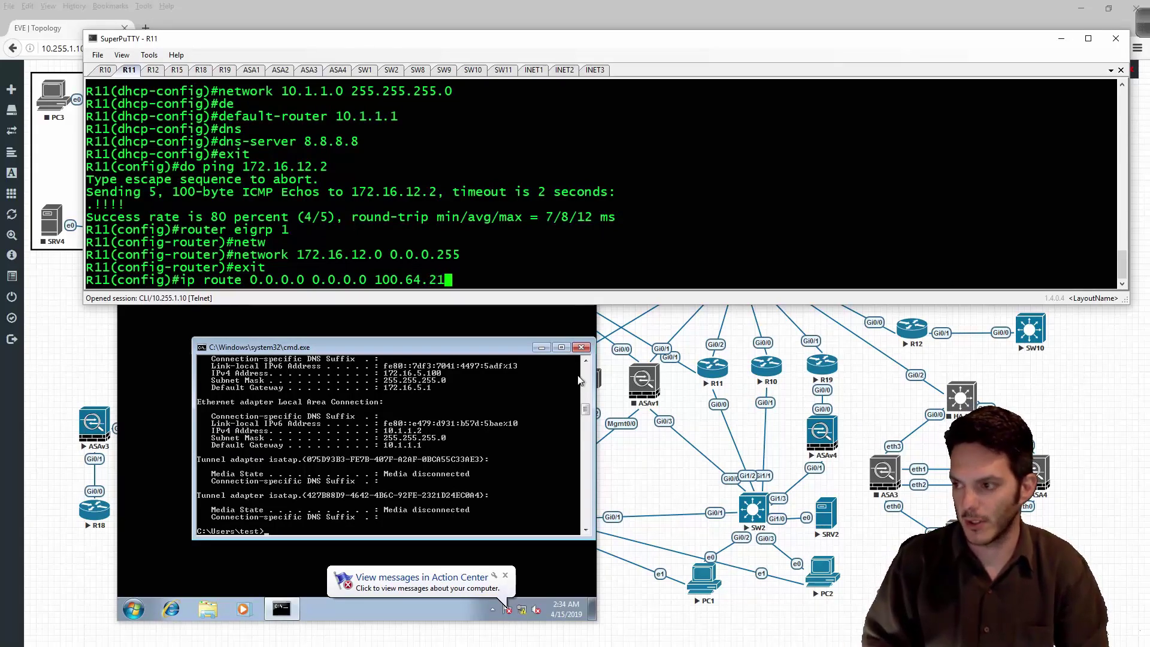
text(.2)
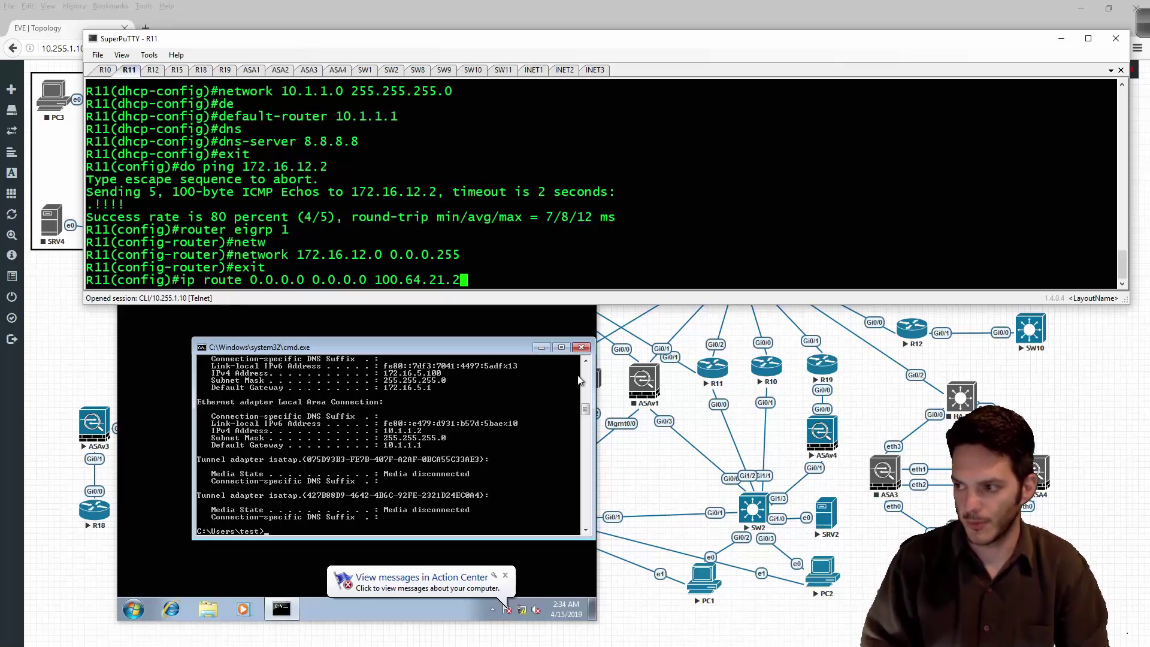
key(Return)
- Give R11's Gi0/1 the address 100.64.21.11 255.255.255.0 and enable it
text(int g0/1)
key(Return)
text(ip add 100)
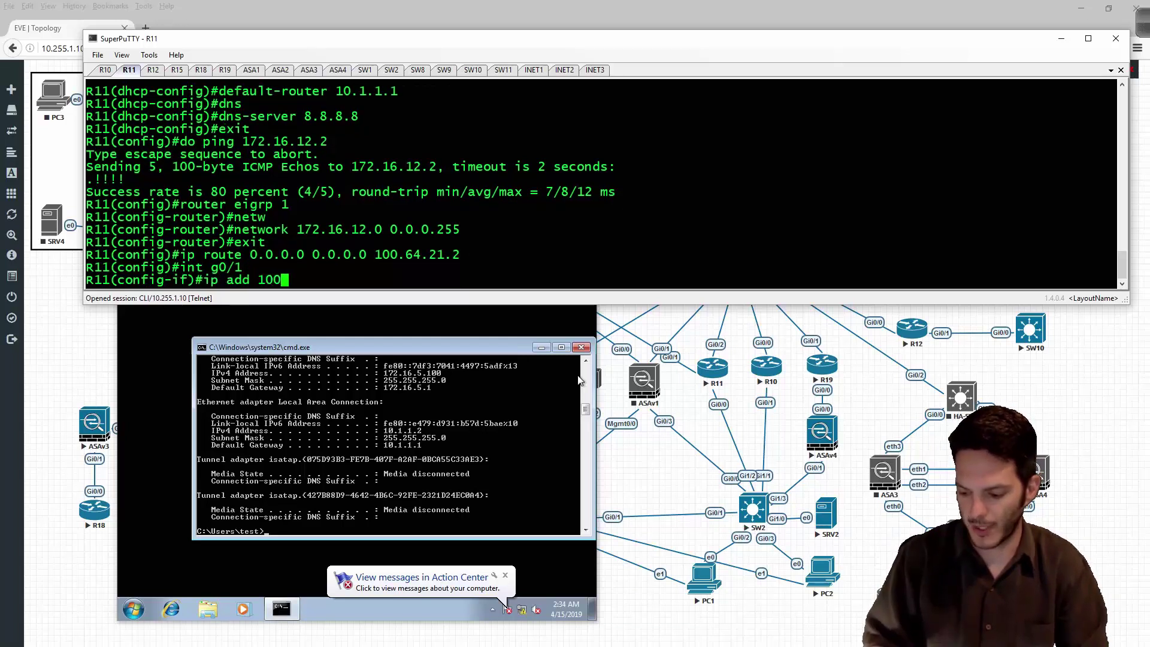
text(.64.21.)
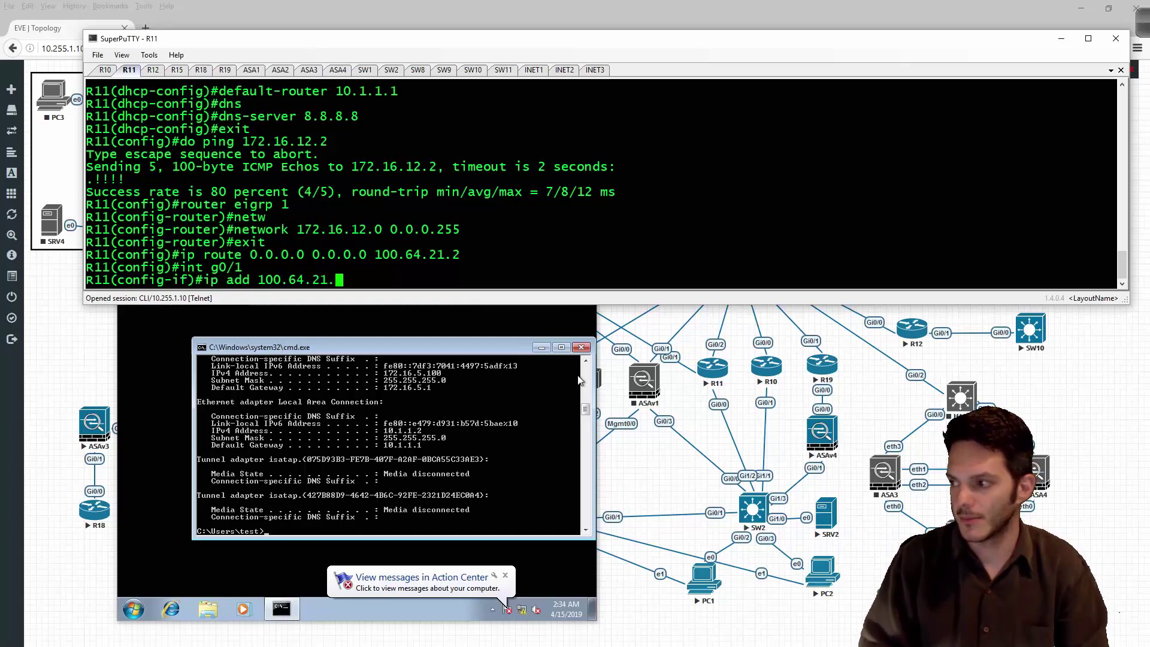
text(11 2)
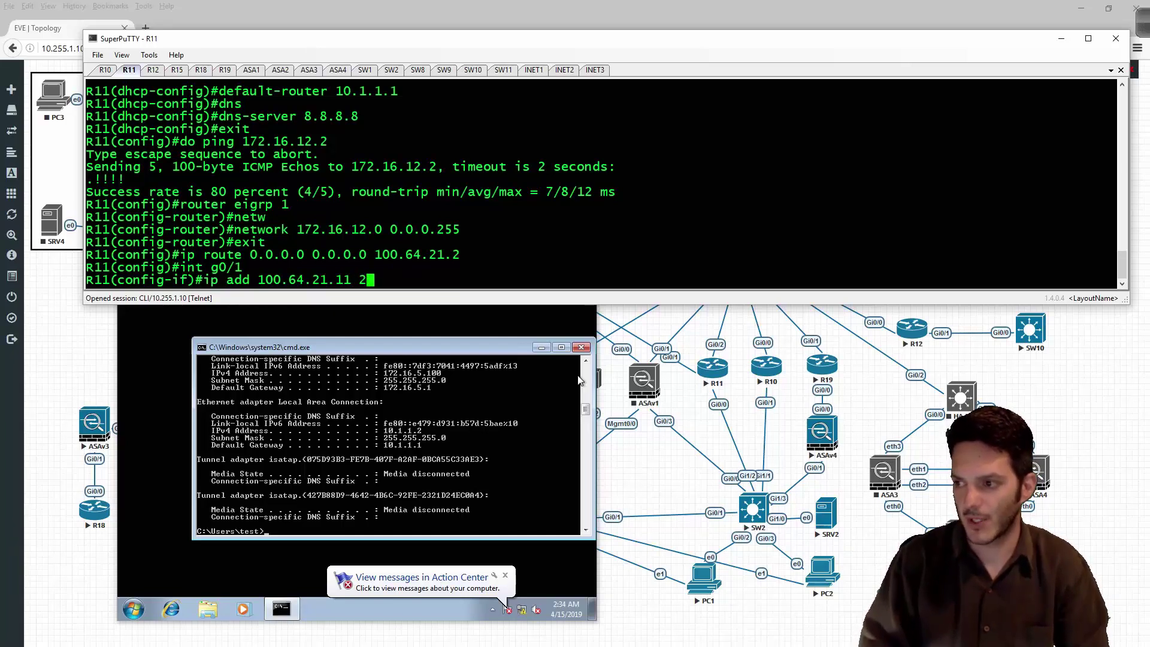
text(55.255.255.0)
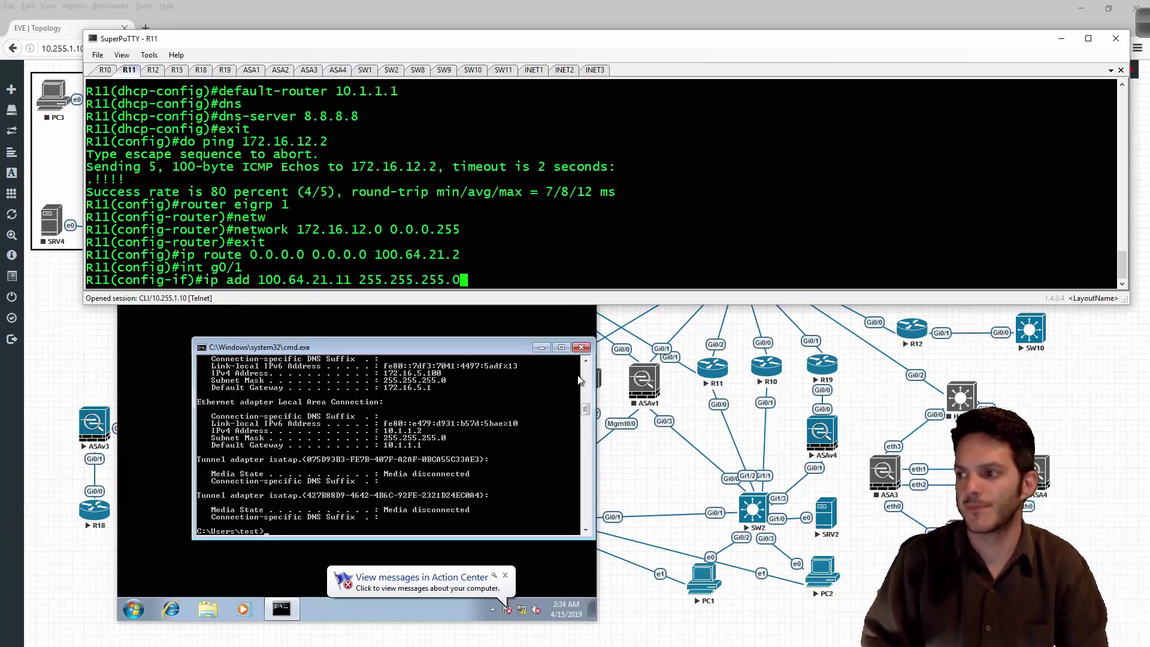
key(Return)
text(no shut)
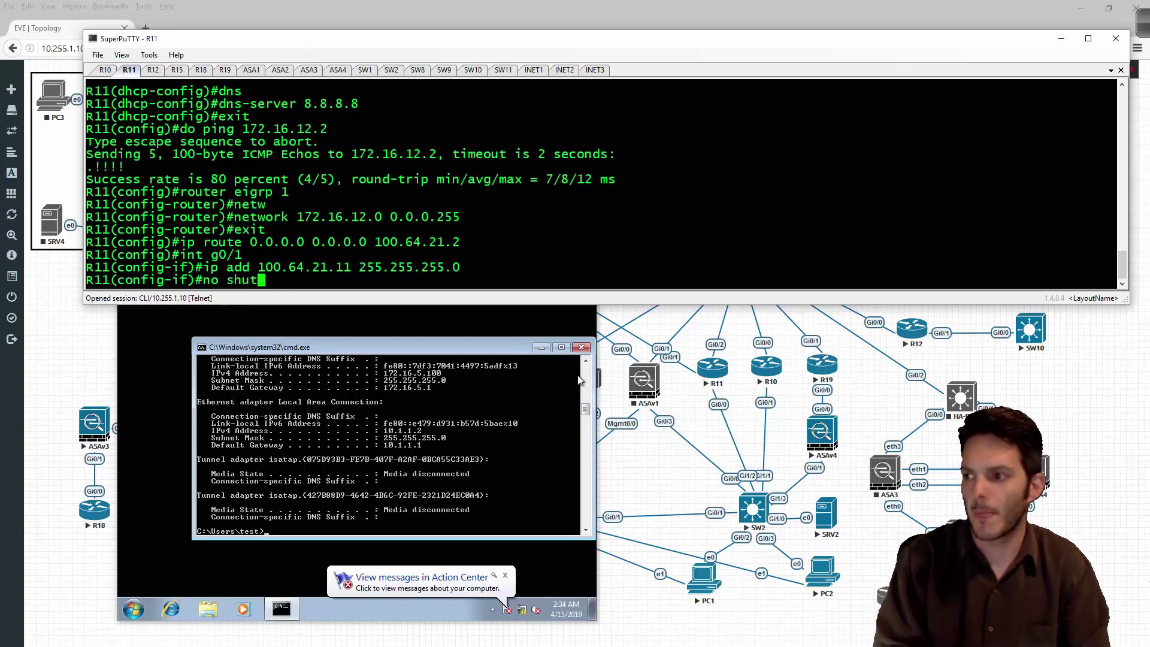
key(Return)
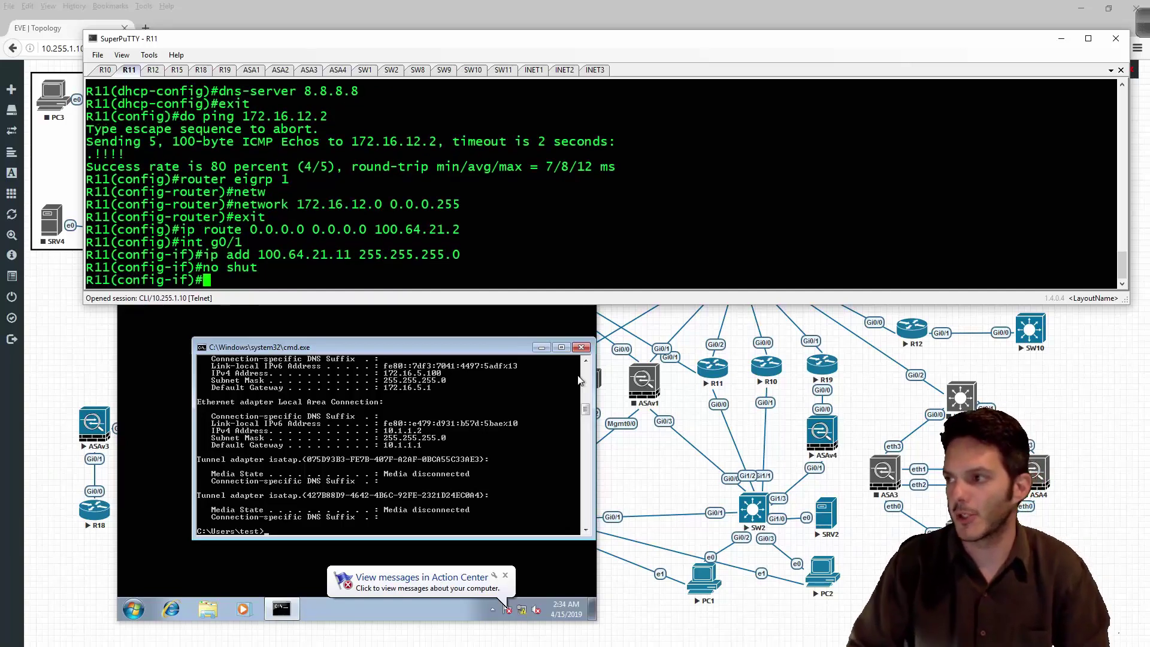
click(565, 70)
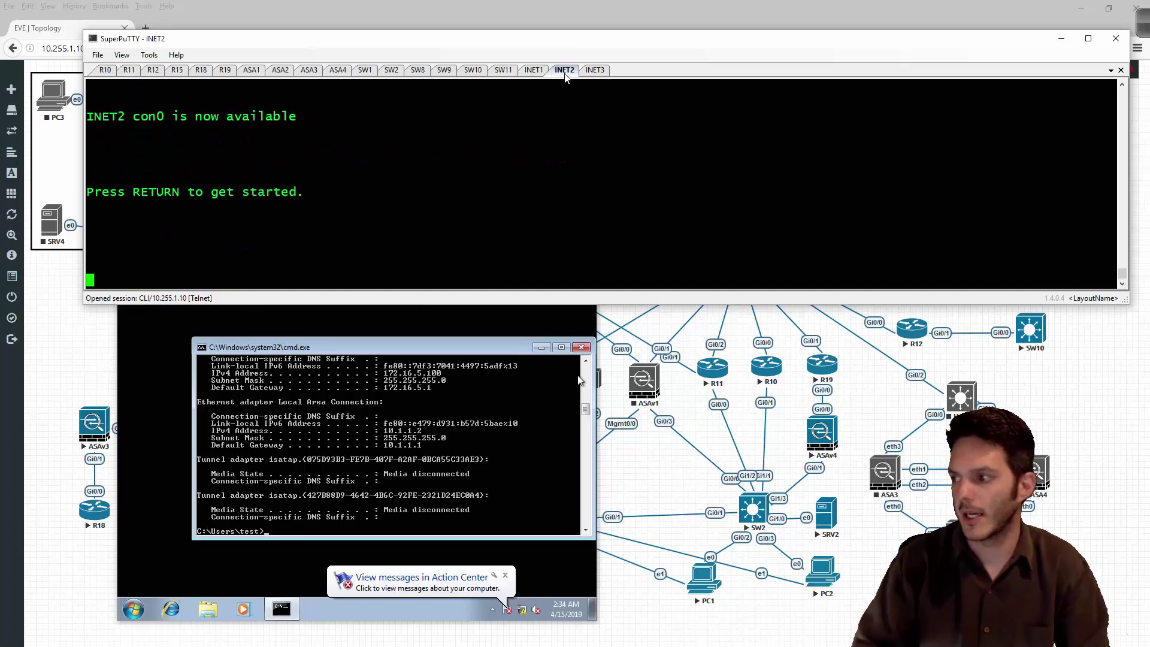
- Wake INET2's console and rearrange the windows so the EVE topology stays visible
key(Return)
double_click(531, 38)
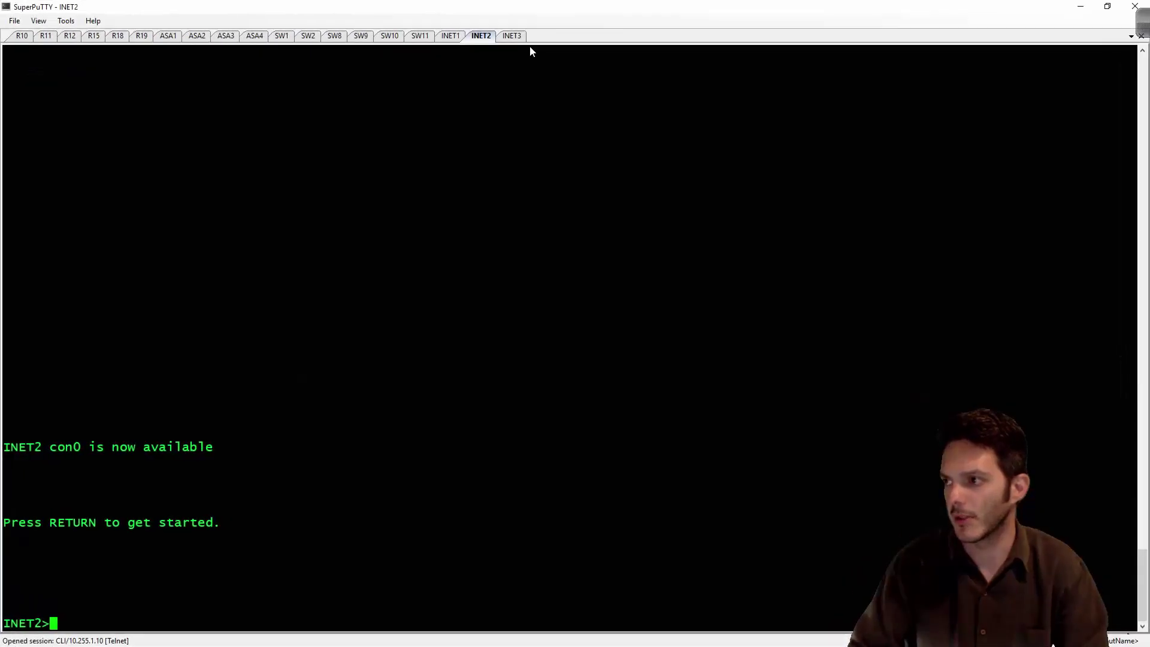
drag(543, 6, 539, 509)
drag(462, 239, 364, 466)
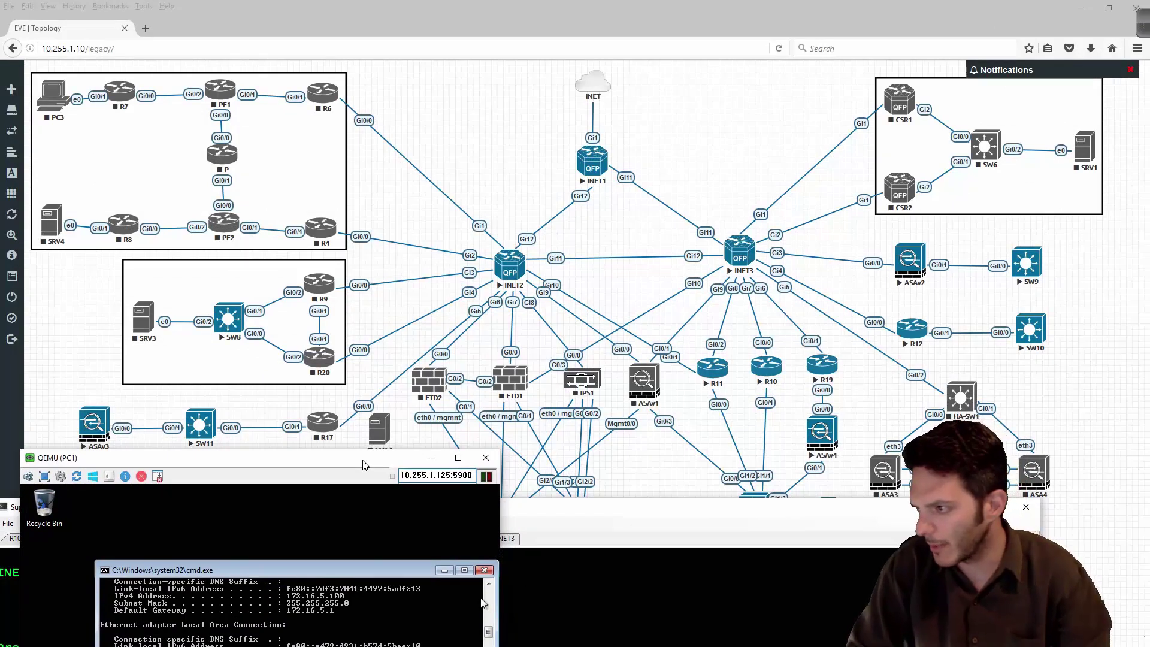
drag(364, 466, 360, 261)
drag(638, 506, 693, 31)
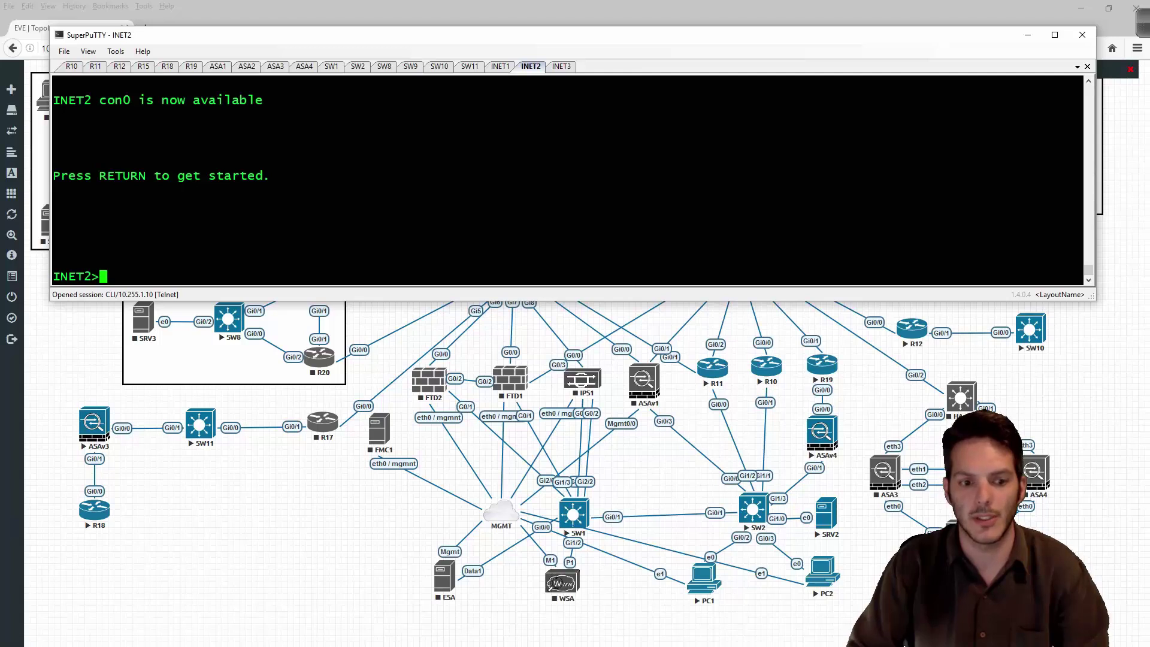
- On INET2, enter privileged mode and then global configuration mode
key(alt+Tab)
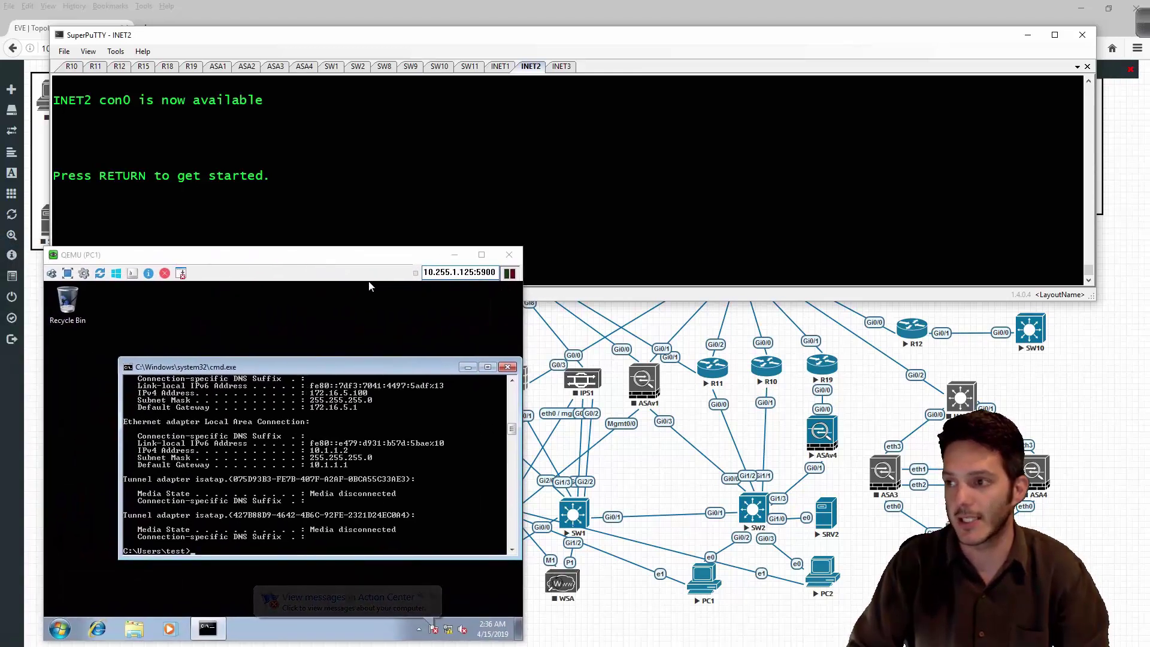
key(alt+Tab)
key(Return)
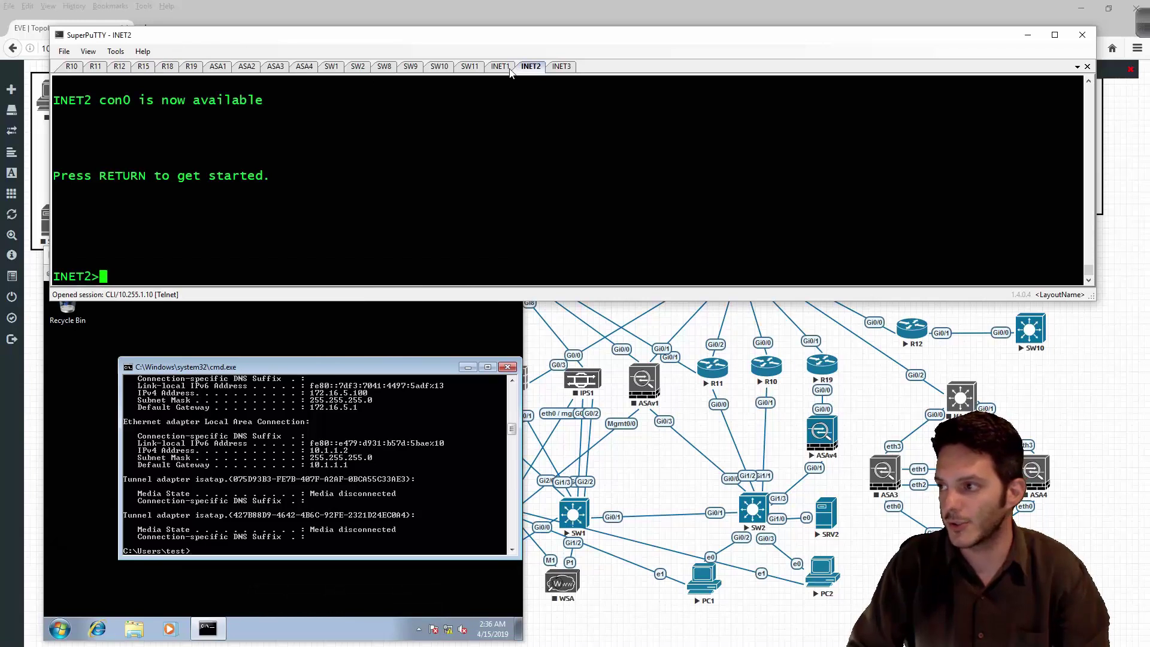
key(Return)
text(en)
key(Return)
text(conf t)
key(Return)
- Give GigabitEthernet10 100.64.21.2 255.255.255.0, enable it, and add it to OSPF 1 area 0
text(int g)
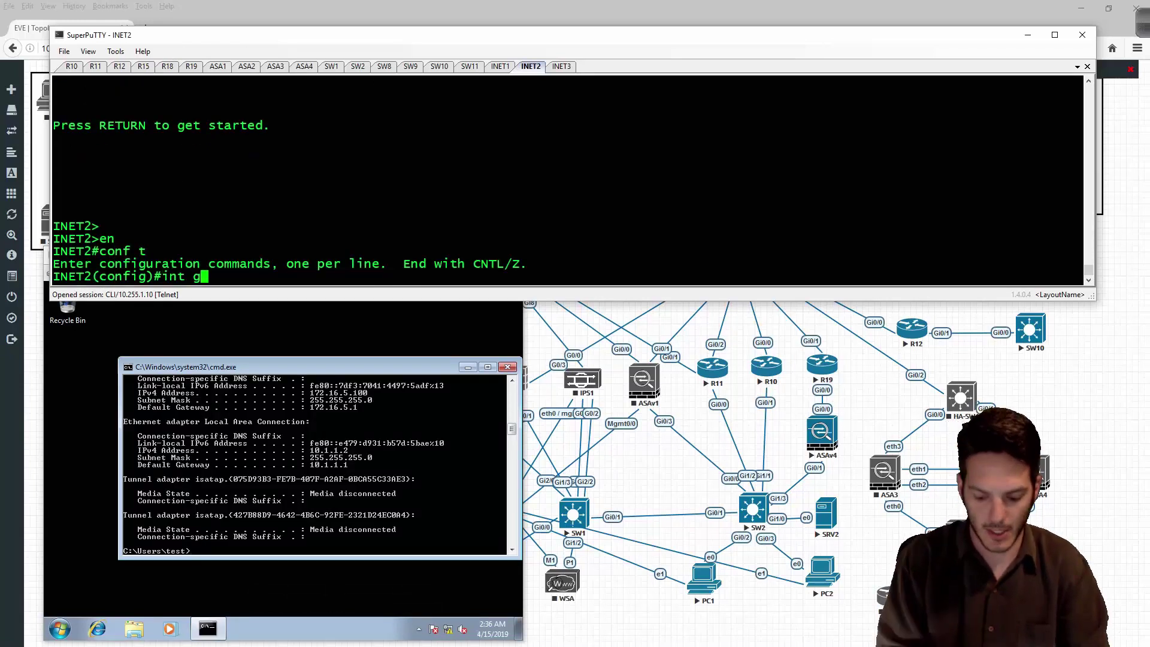
text(10)
key(Return)
text(ip ad)
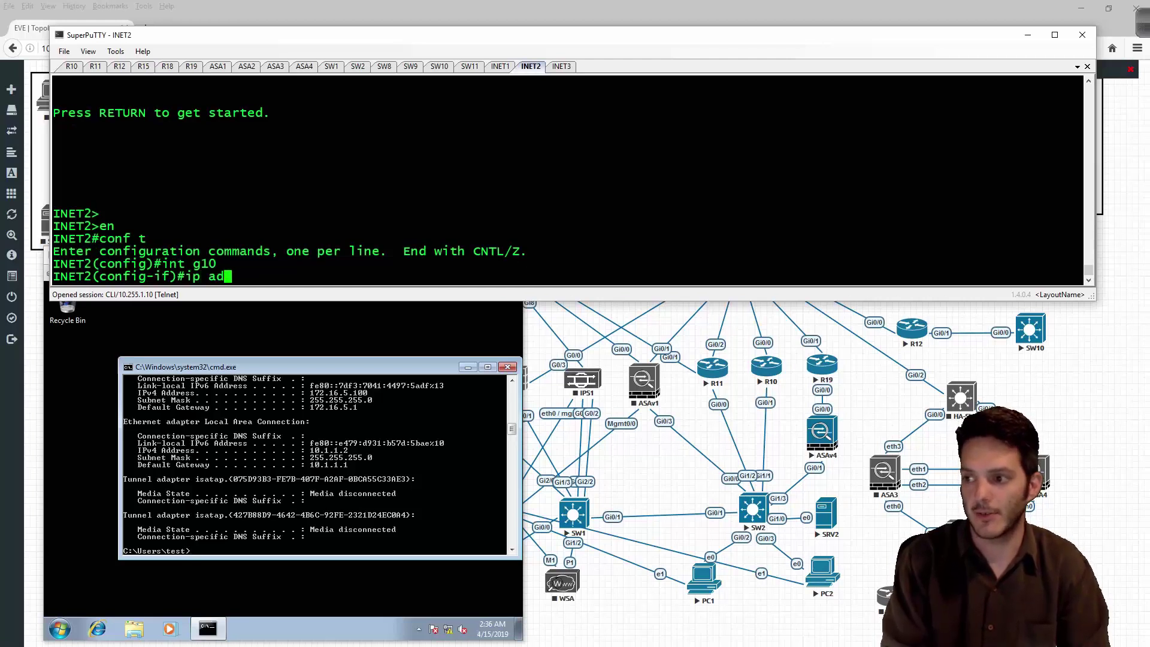
text(d 100.64.)
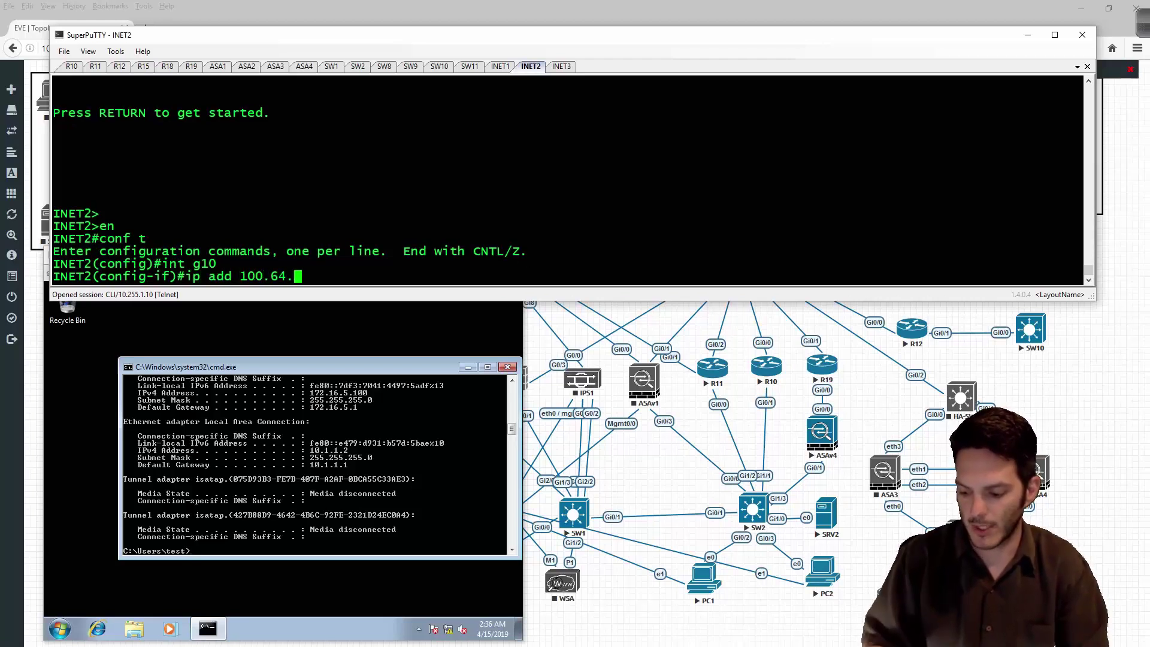
text(21.2 255.255.255.0)
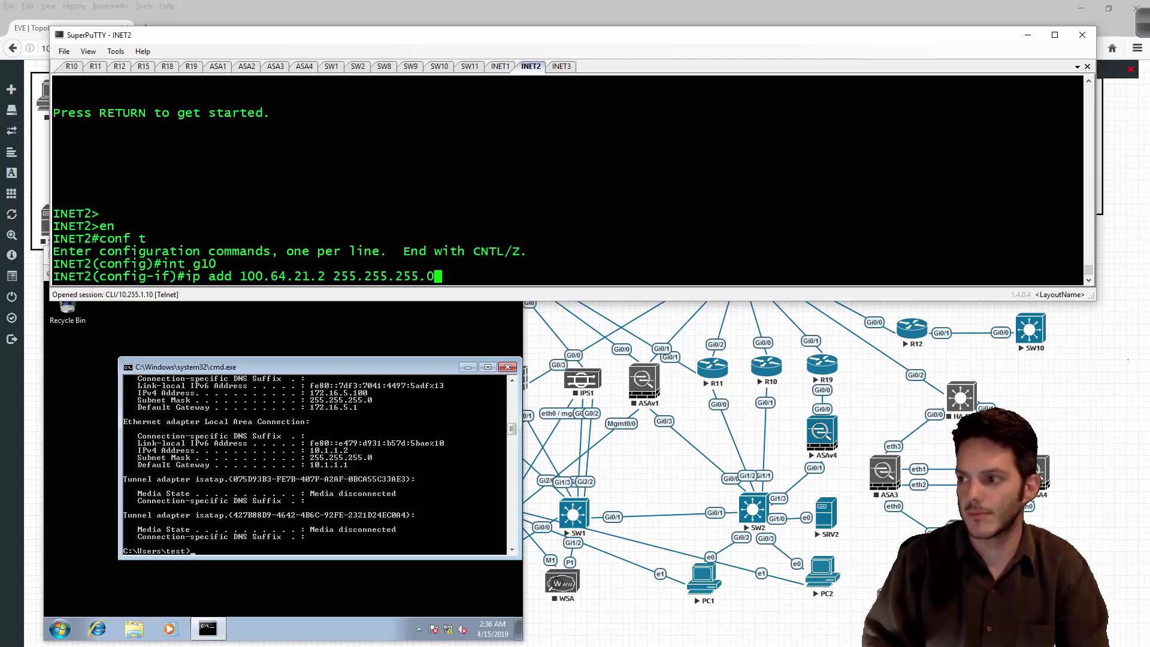
key(Return)
text(no shut)
key(Return)
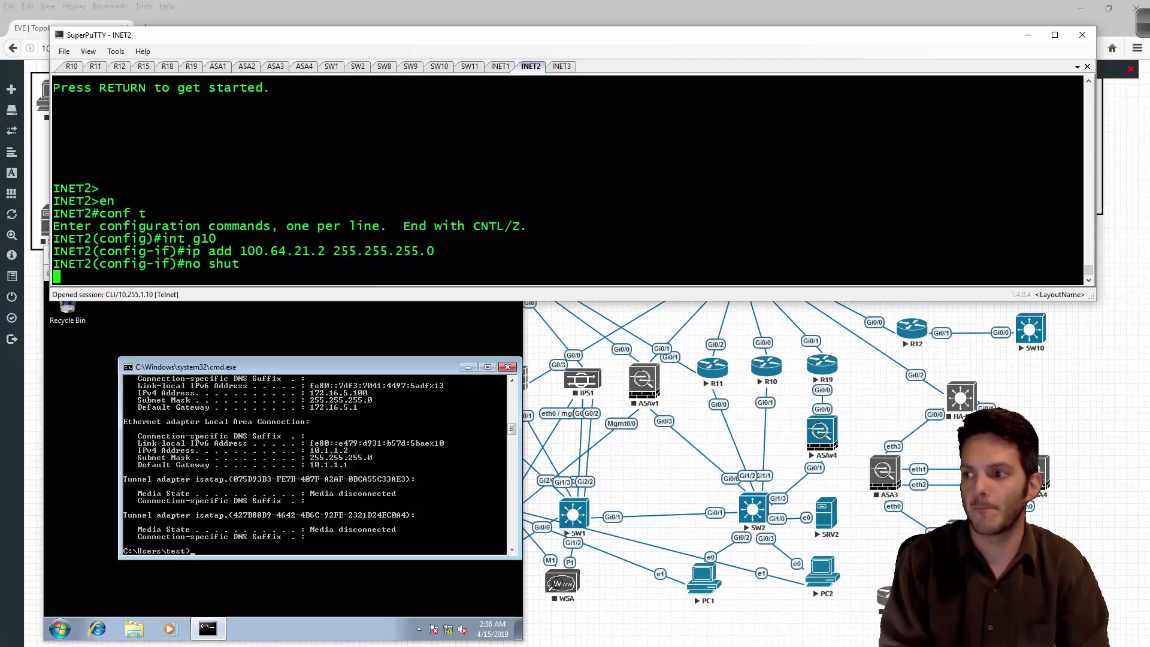
text(ip os)
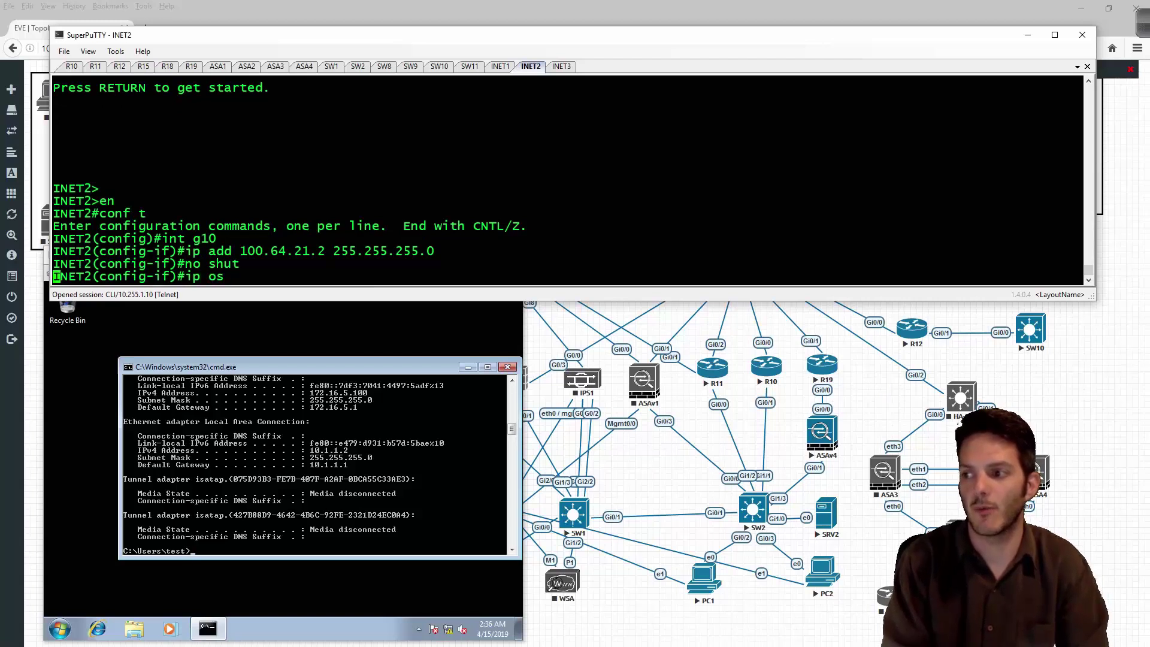
key(Tab)
text(1 area 0)
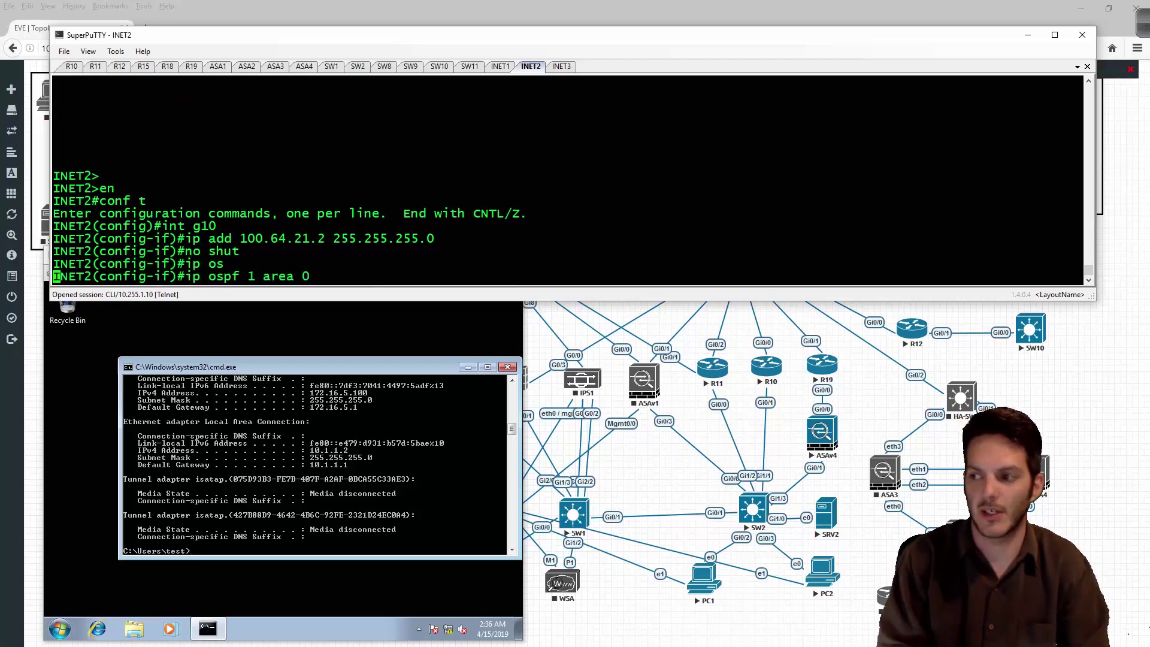
key(Return)
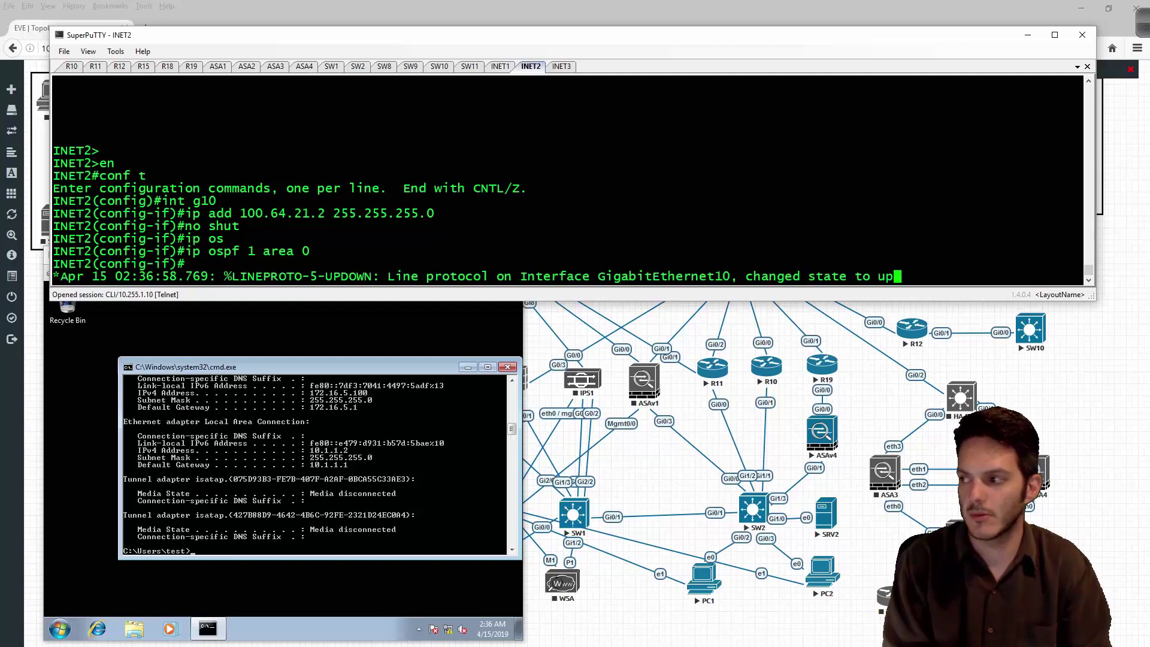
- List INET2's interface summary and ping R11 at 100.64.21.11, correcting the misspelled command
key(Return)
text(do s)
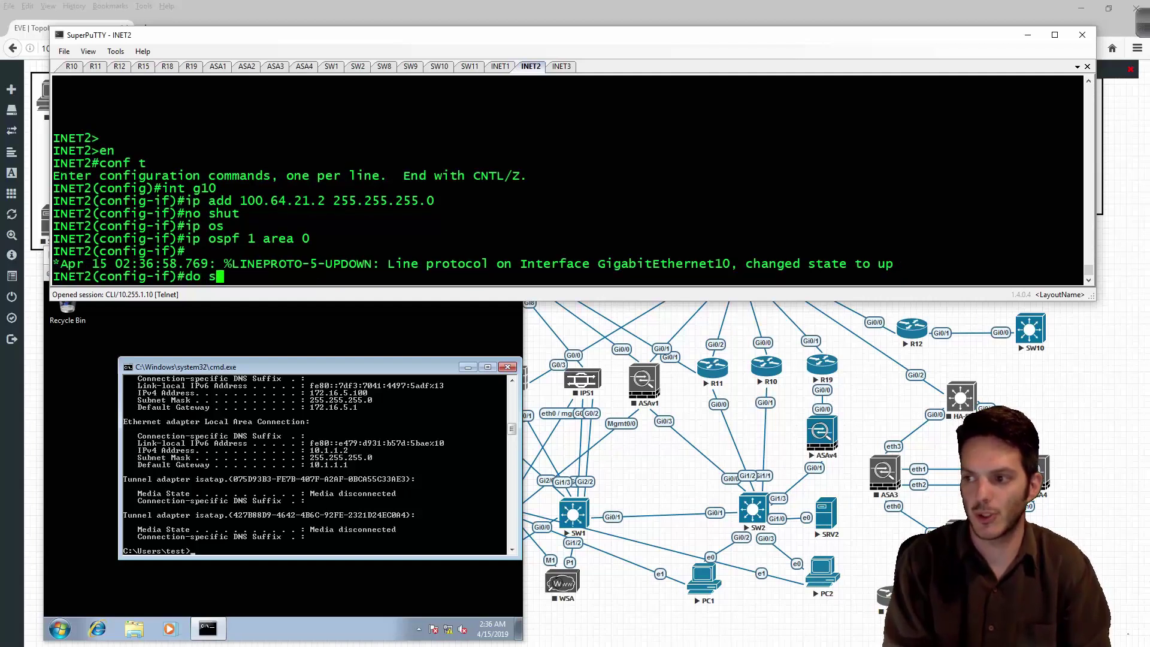
text(h ip int br)
key(Return)
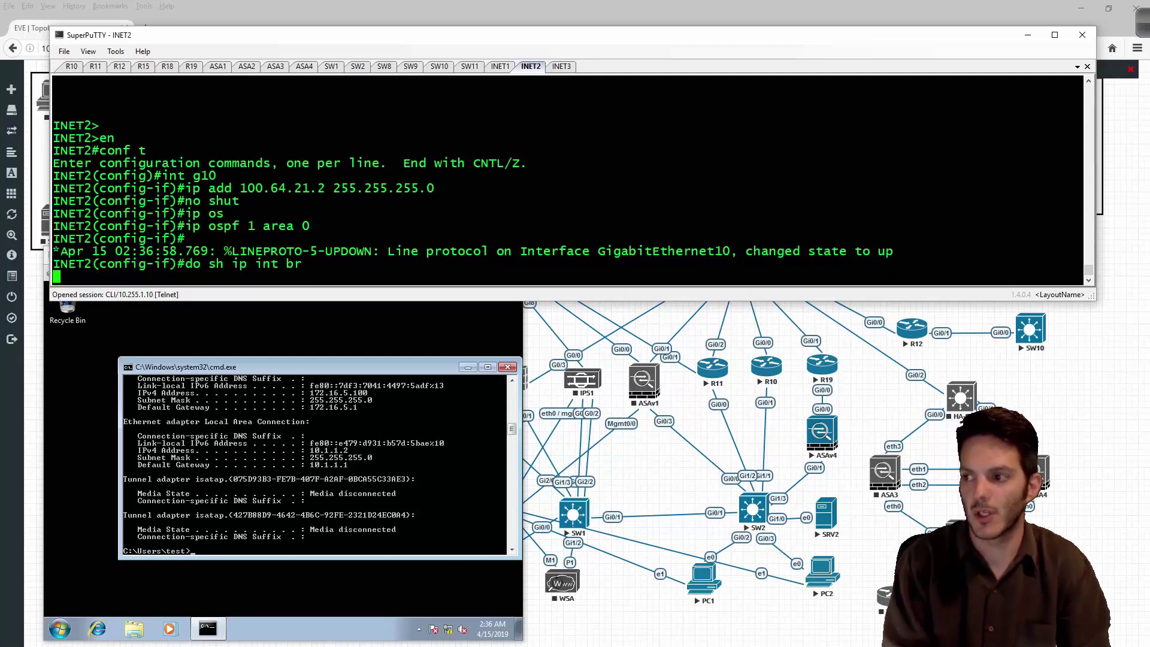
text(do piong )
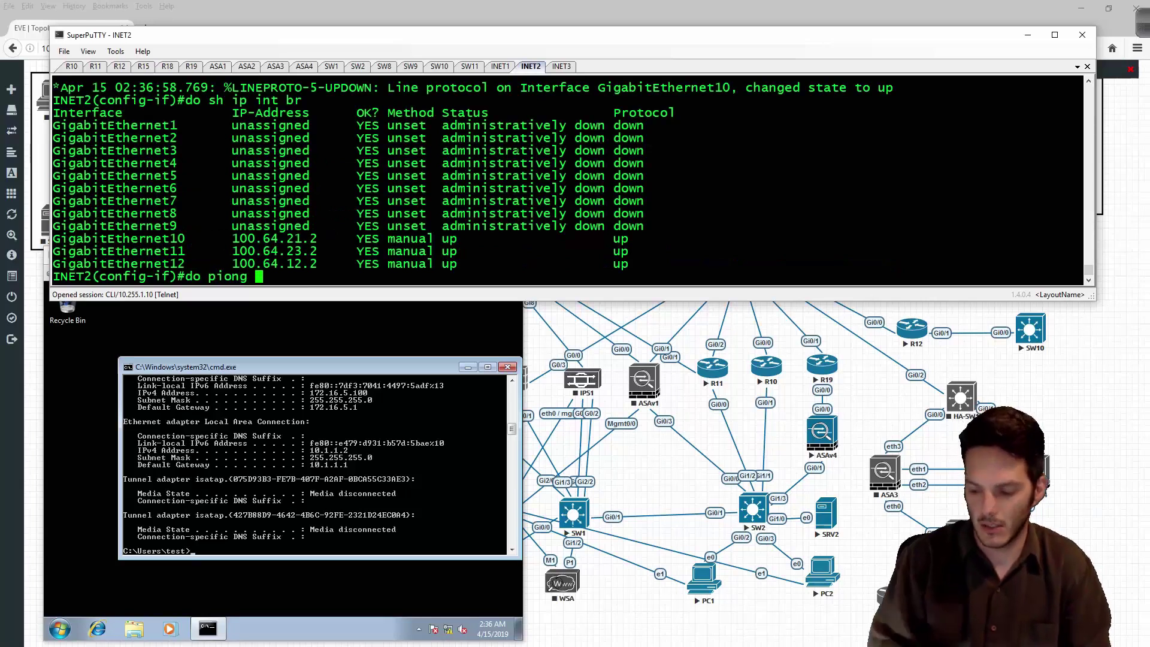
text(100.64.21.11)
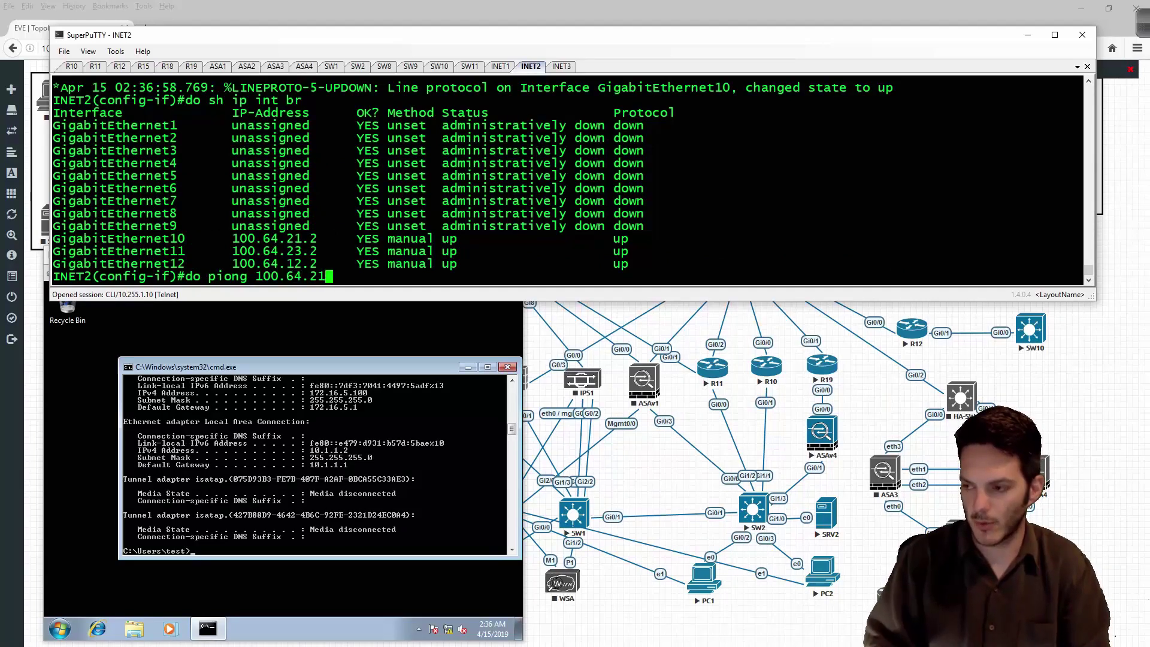
key(Return)
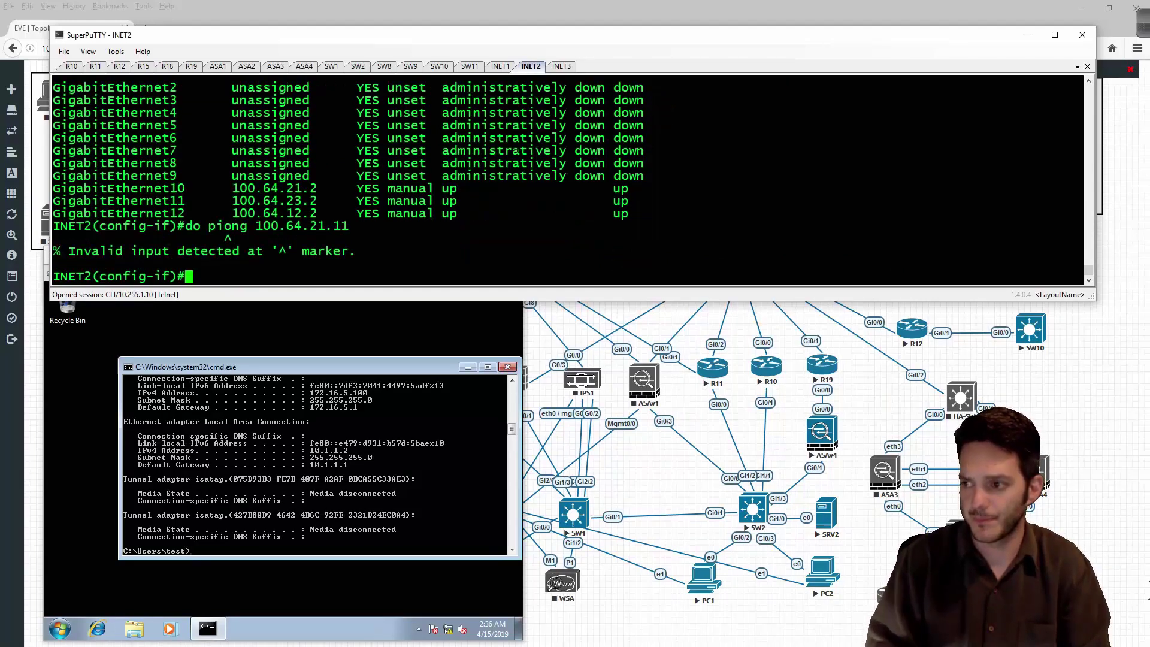
key(Up)
key(Left)
key(Left)
key(Left)
key(Left)
key(Left)
key(Left)
key(Left)
key(Left)
key(Left)
key(Left)
key(Left)
key(Left)
key(Left)
key(Left)
key(Left)
key(BackSpace)
key(Return)
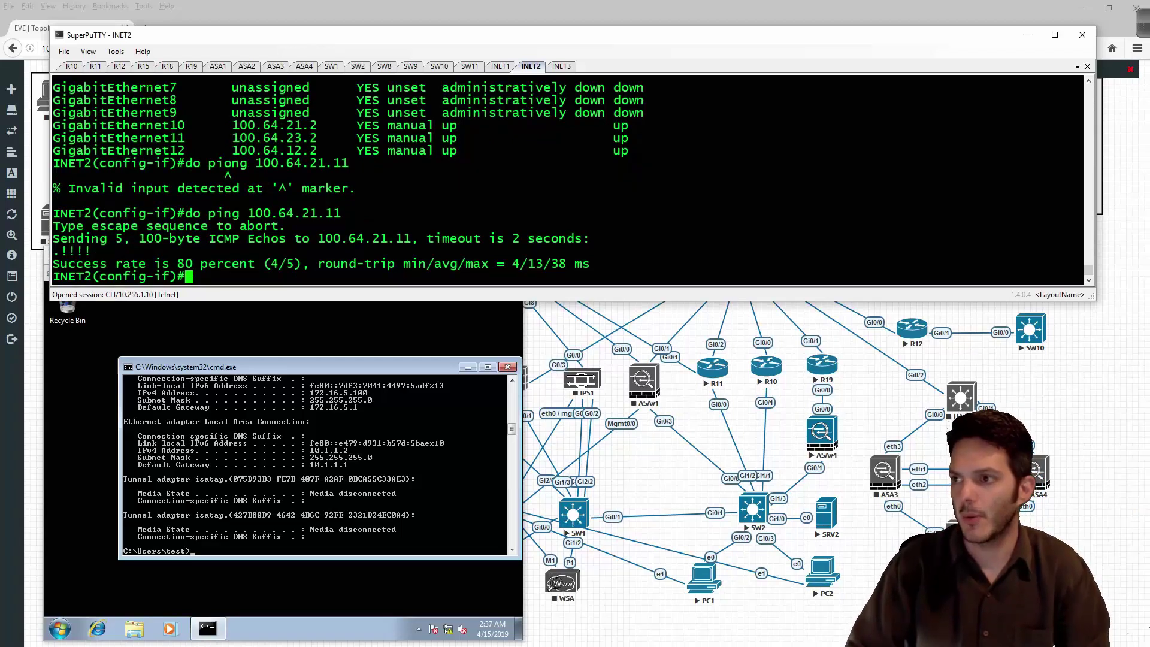
- On SW2, start EIGRP routing process 1
click(97, 68)
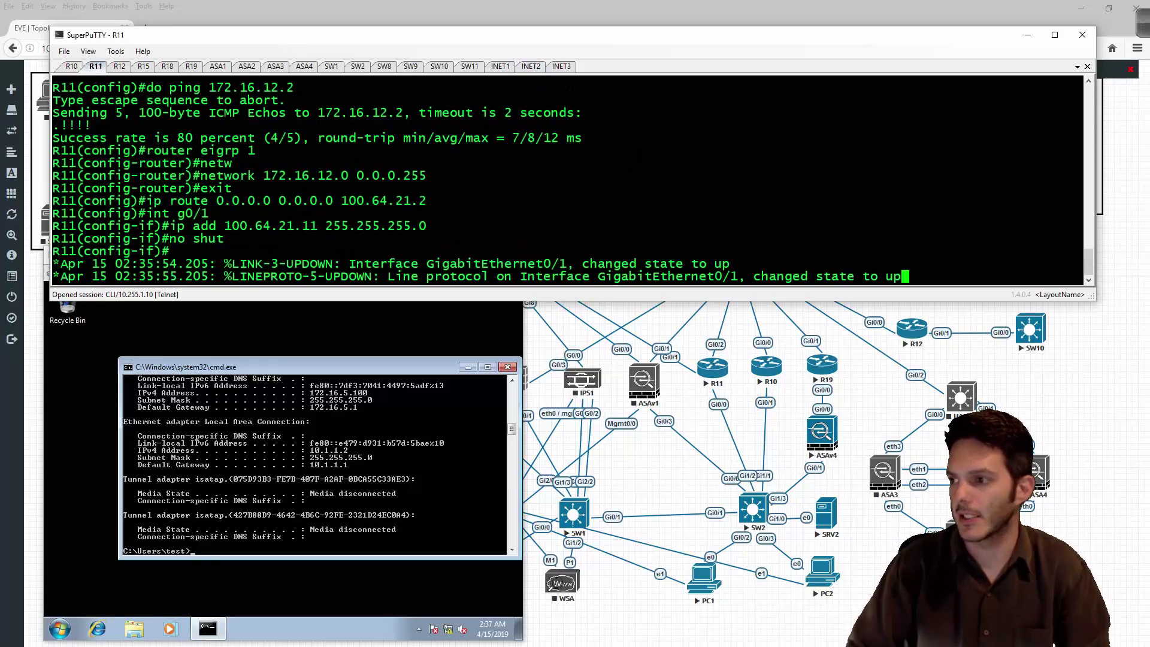
key(Return)
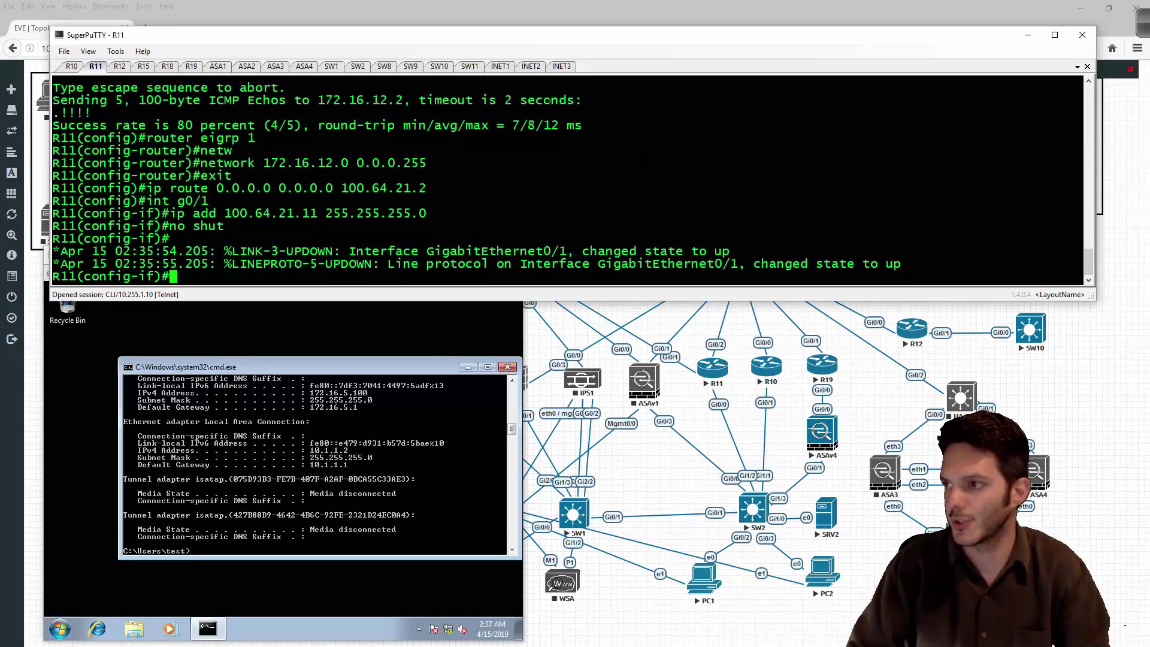
click(361, 67)
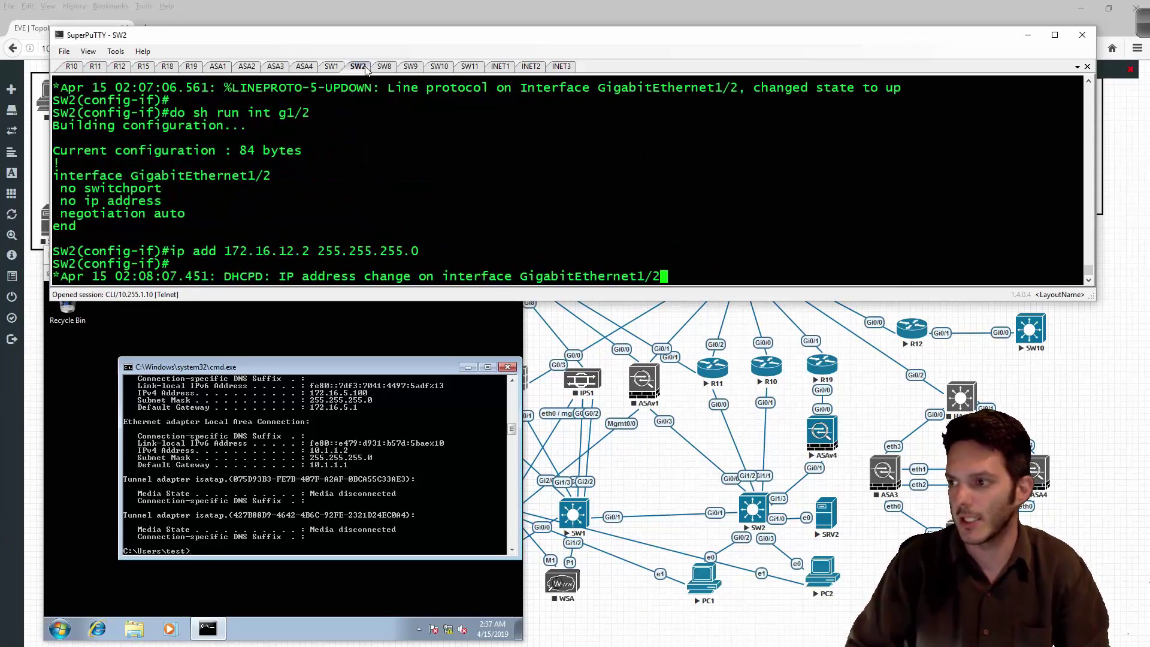
key(Return)
text(router eigrp 1)
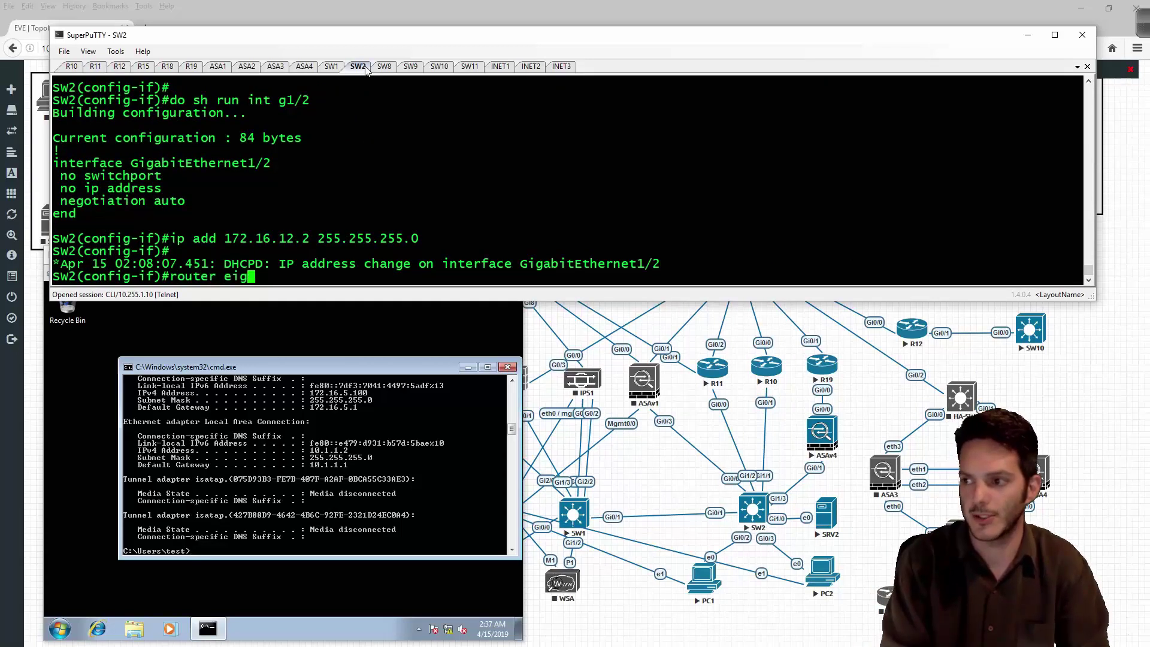
key(Return)
- Advertise networks 172.16.12.0 0.0.0.255 and 10.1.1.0 0.0.0.255 in SW2's EIGRP 1
text(network 172.16.12.0 0.0.0.255)
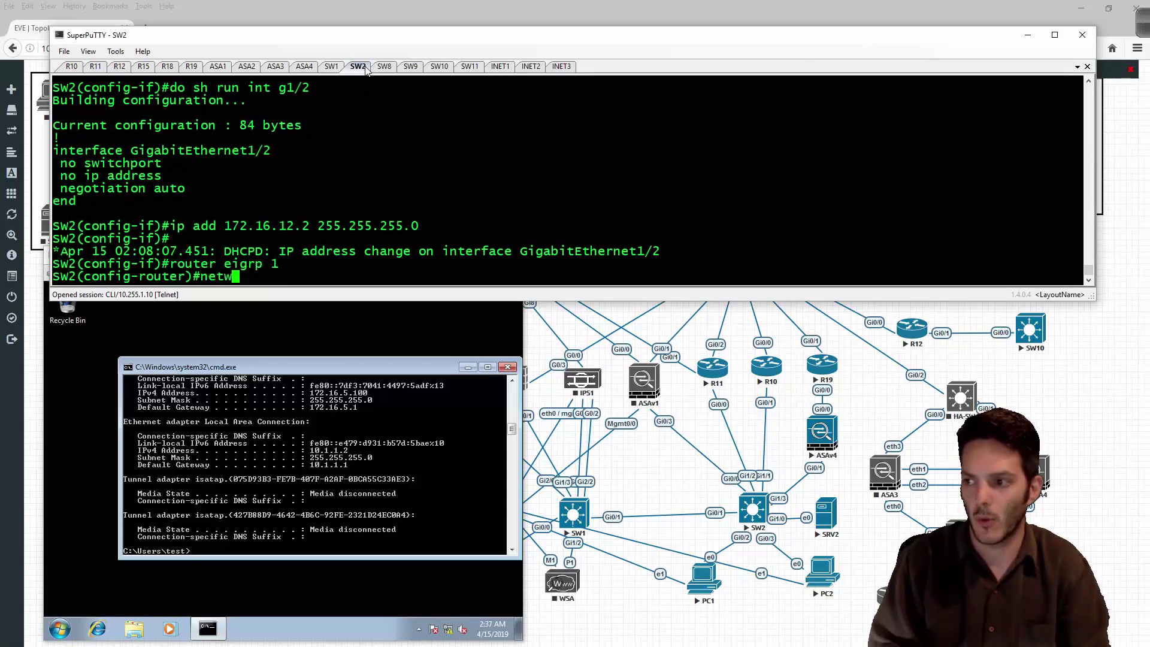
key(Tab)
text(172.16.12.0 0.0.0.255)
key(Return)
text(netw)
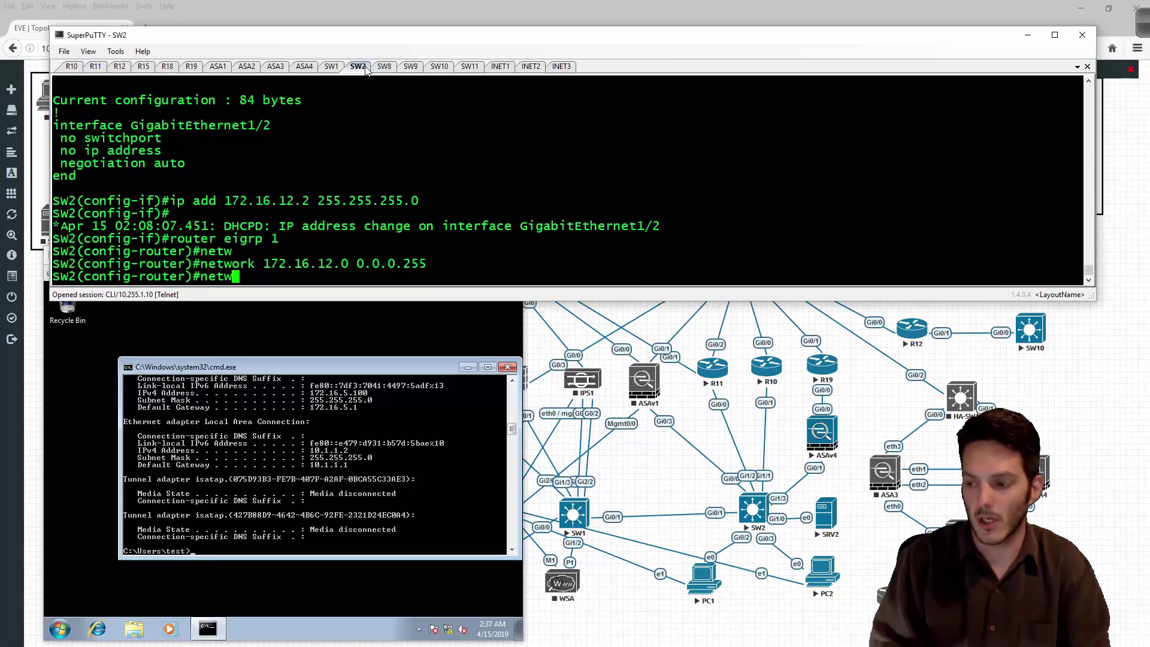
key(Tab)
text(10.1.1.)
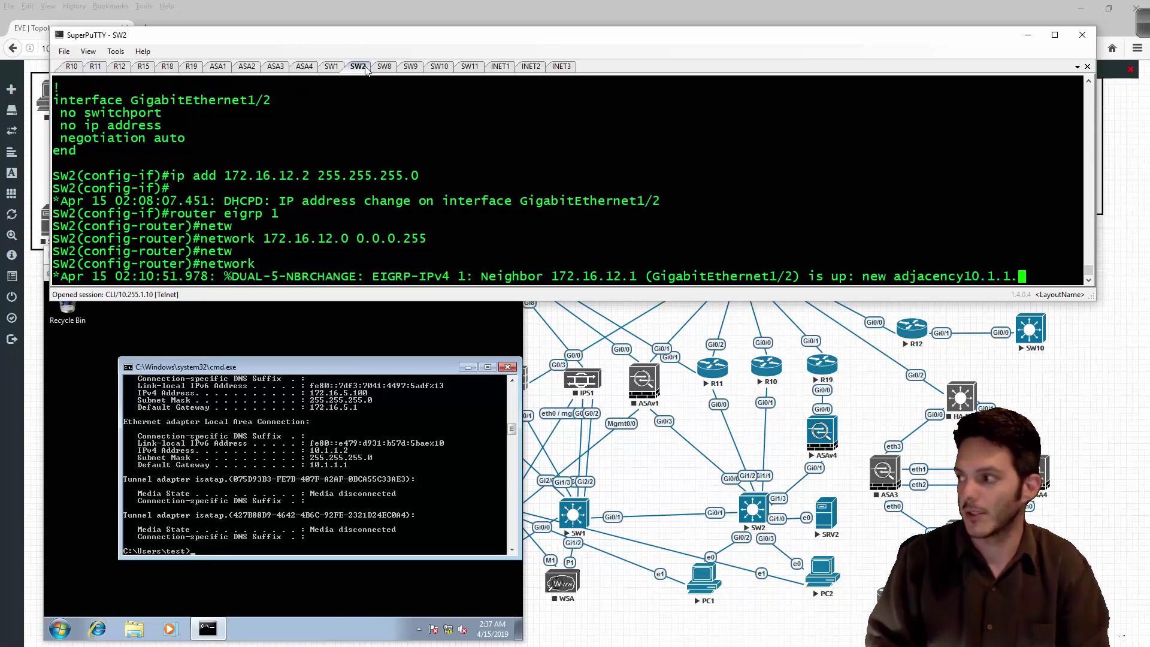
text(0 0.0.0.255)
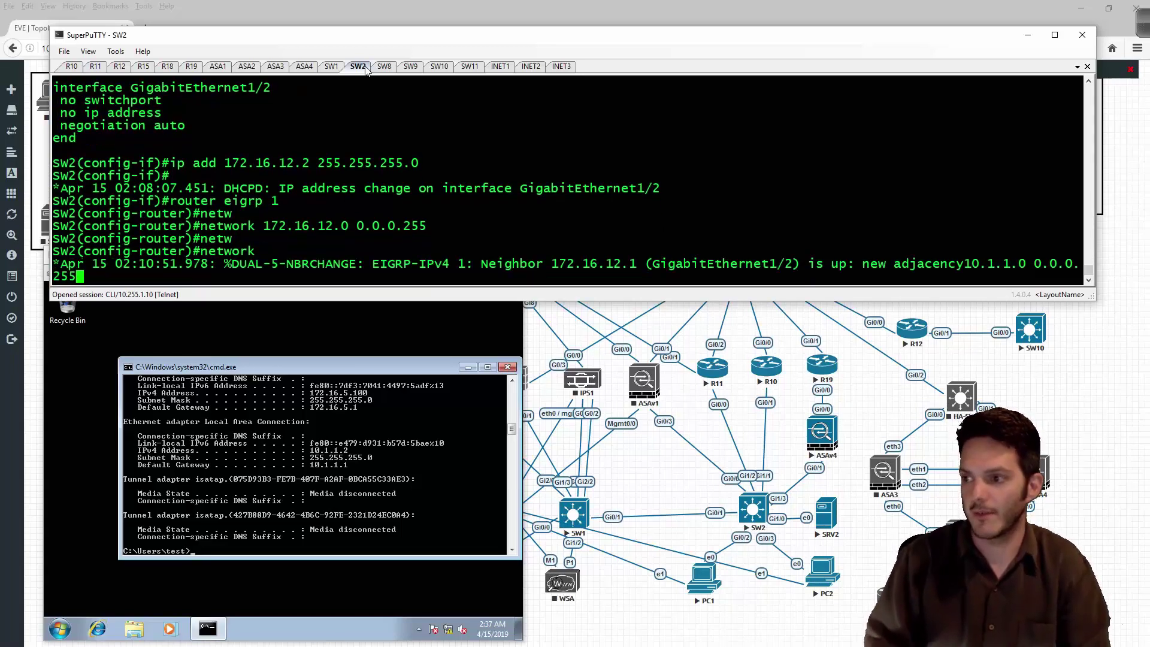
key(Return)
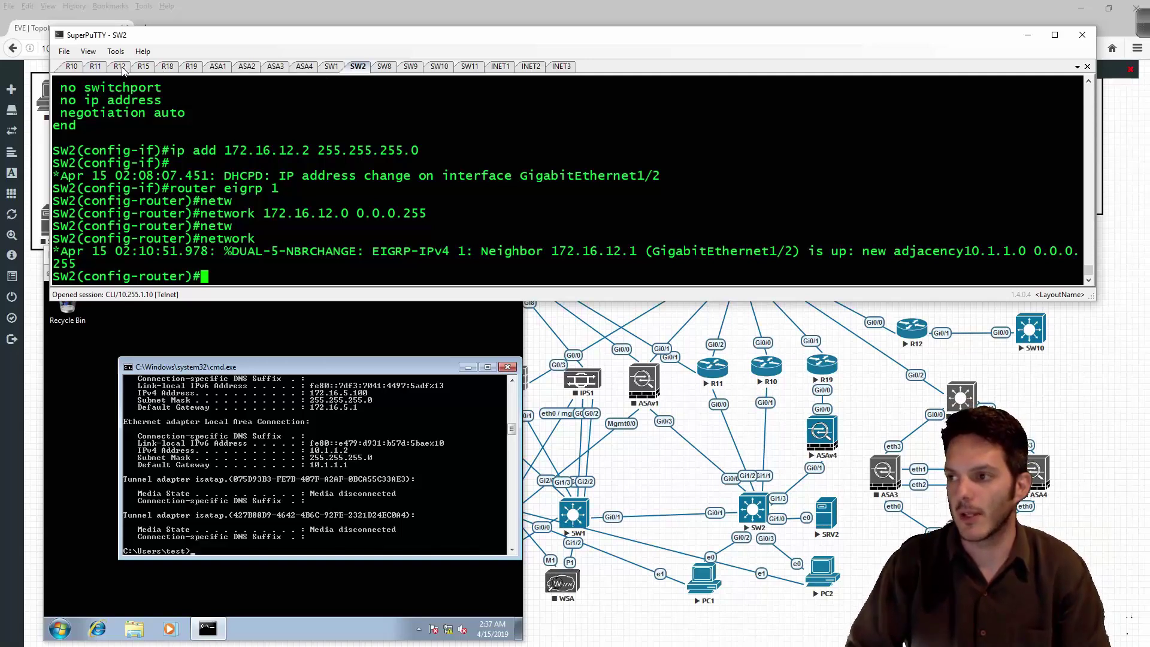
click(96, 67)
- Configure R11's EIGRP 1 to redistribute static routes
key(Return)
text(roiuter)
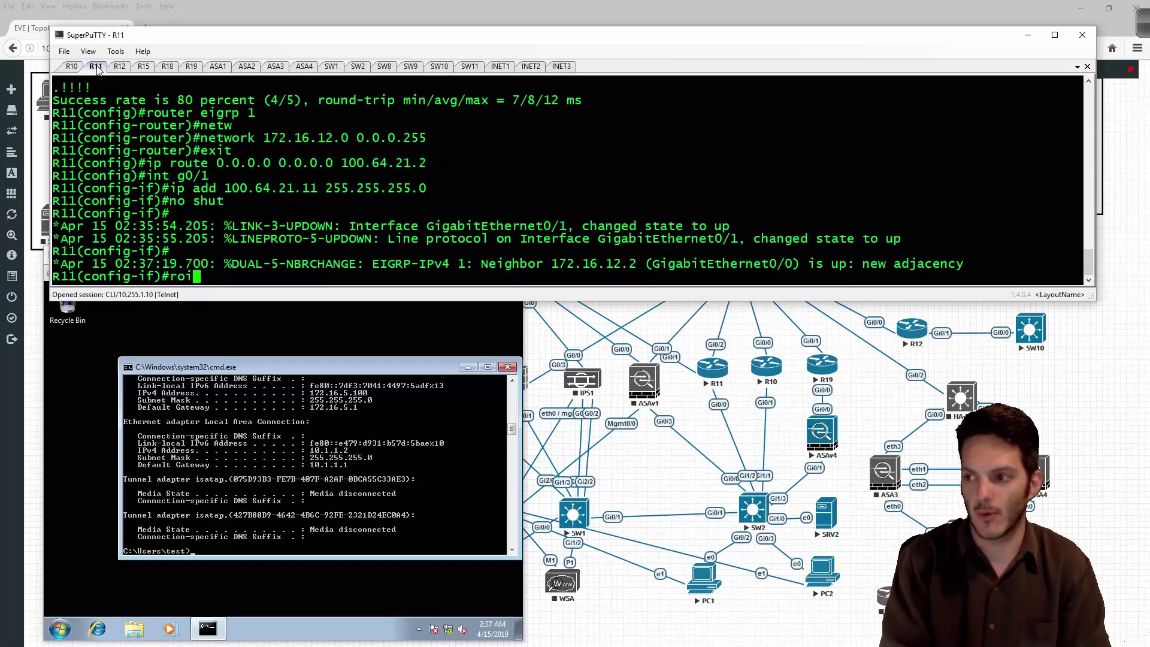
key(BackSpace)
key(BackSpace)
key(BackSpace)
key(BackSpace)
key(BackSpace)
key(BackSpace)
key(BackSpace)
key(BackSpace)
text(router eig)
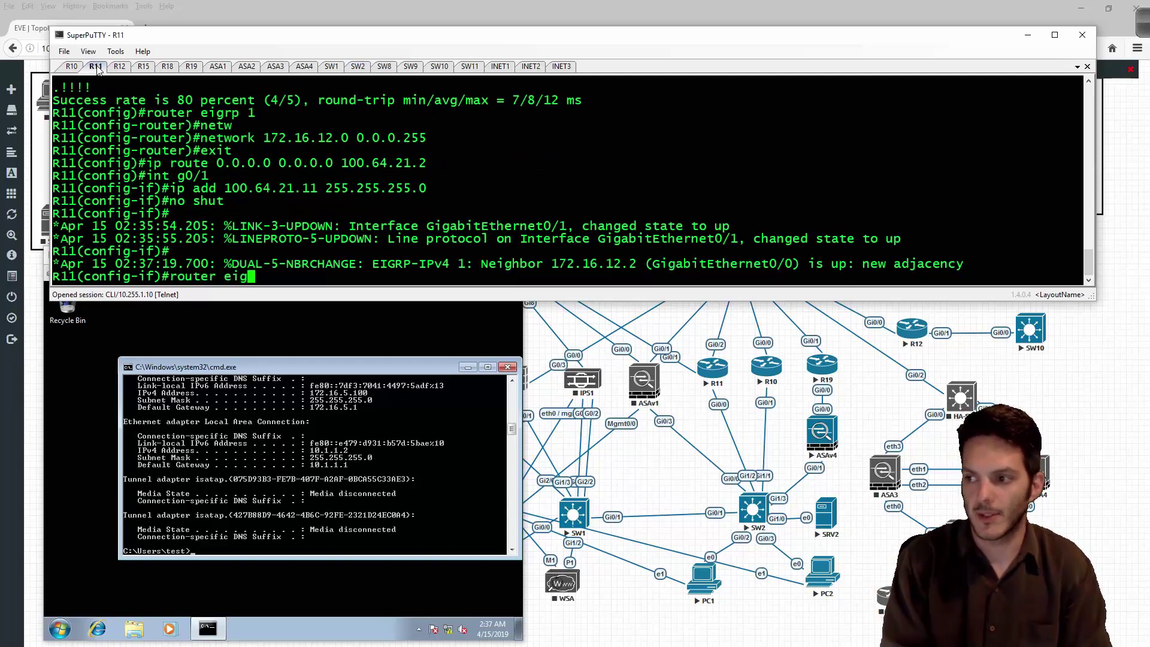
text(rp 1)
key(Return)
text(red)
key(Tab)
text(st)
key(Tab)
key(Return)
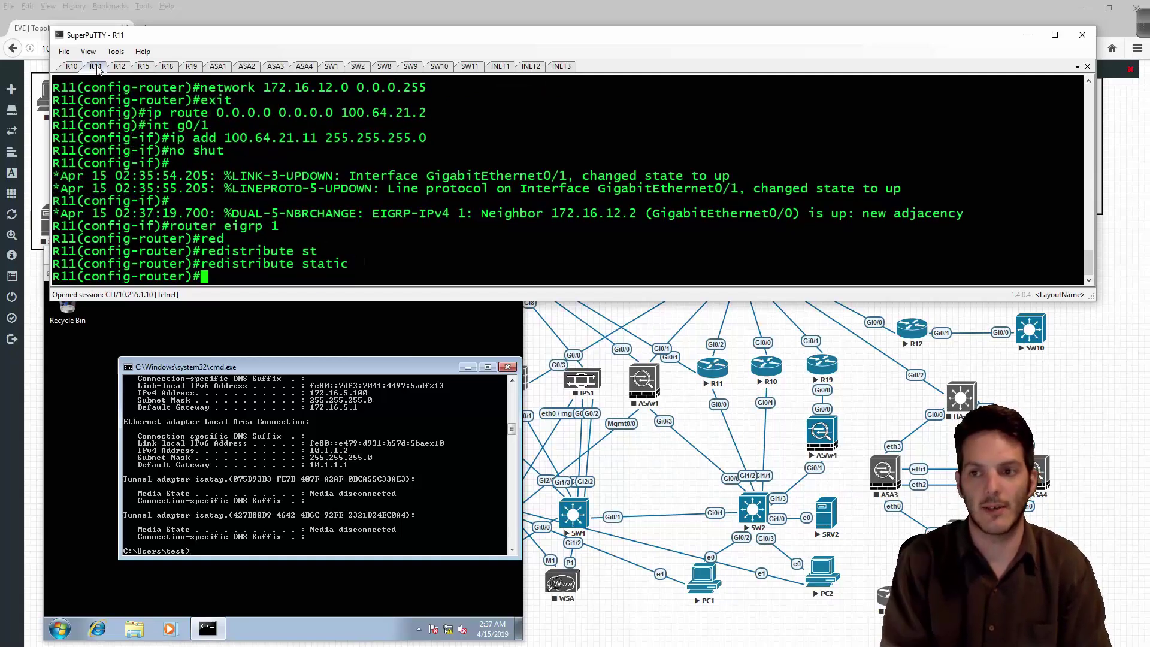
- Show SW2's routing table to check for the default route via 172.16.12.1
click(351, 67)
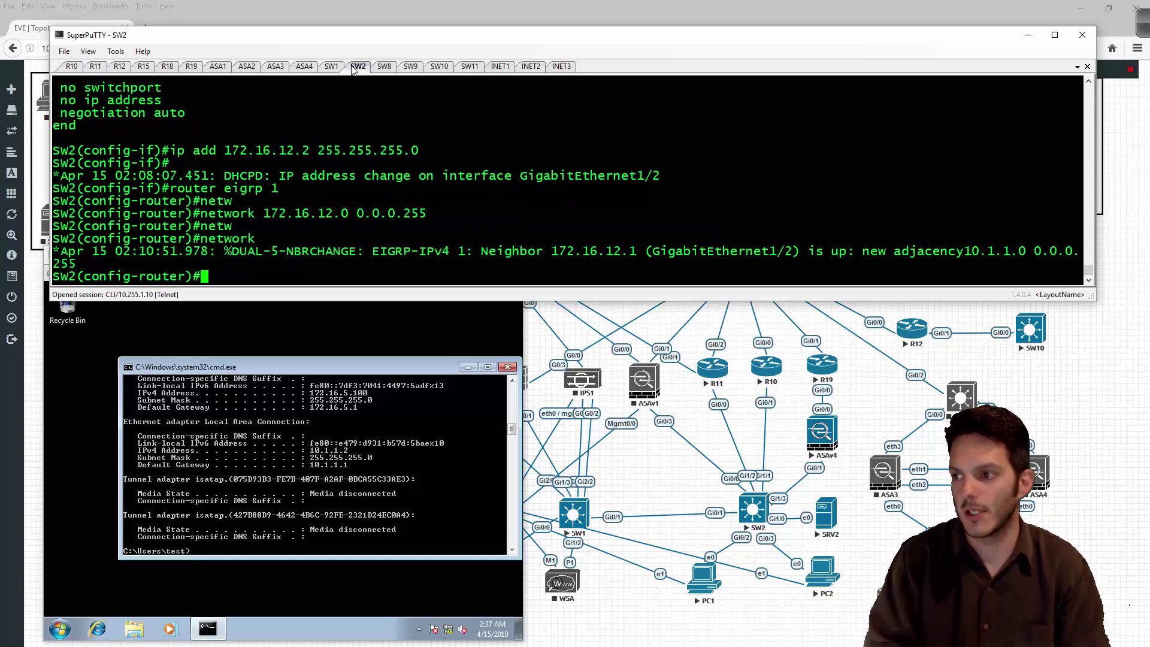
text(do sh ip route)
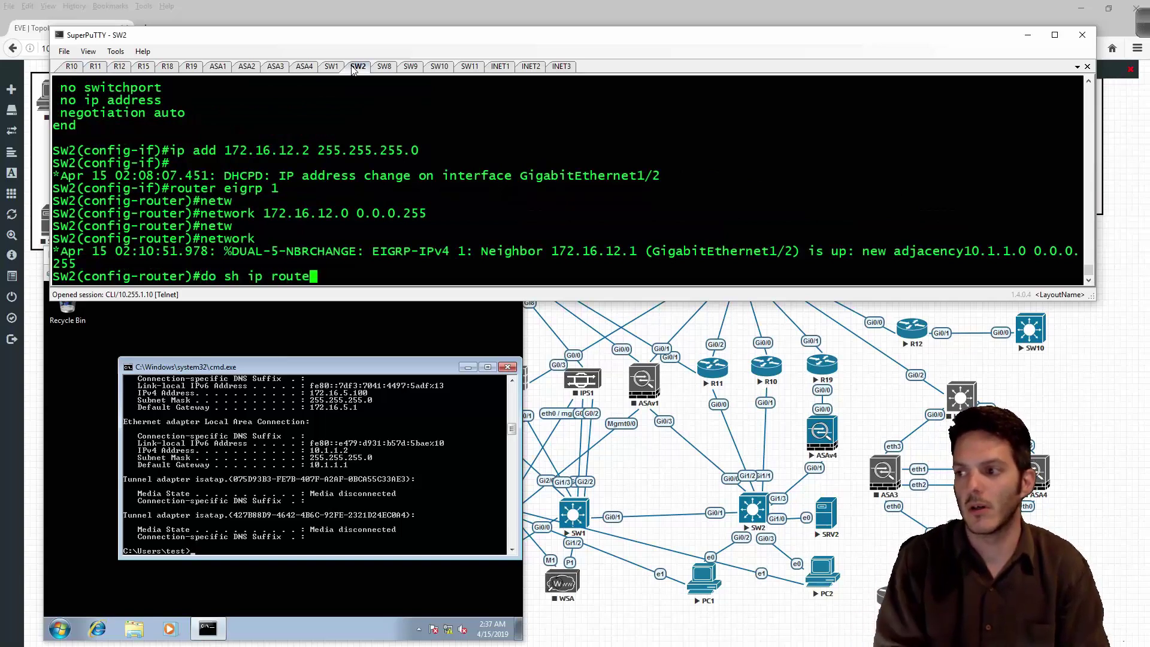
key(Return)
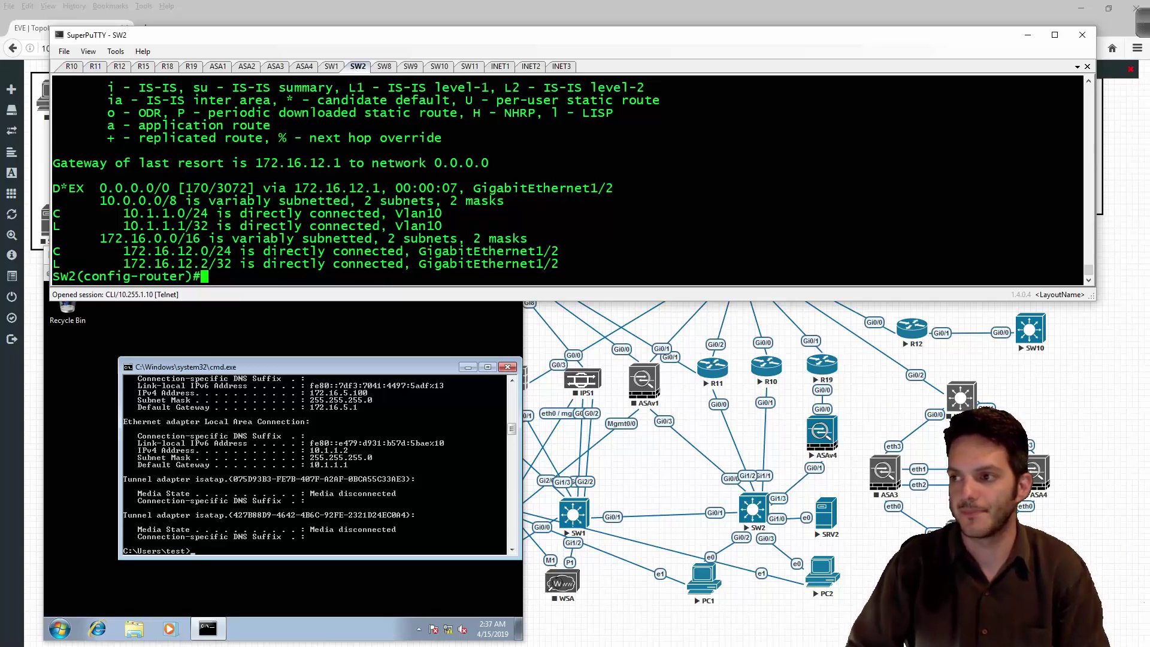
click(97, 67)
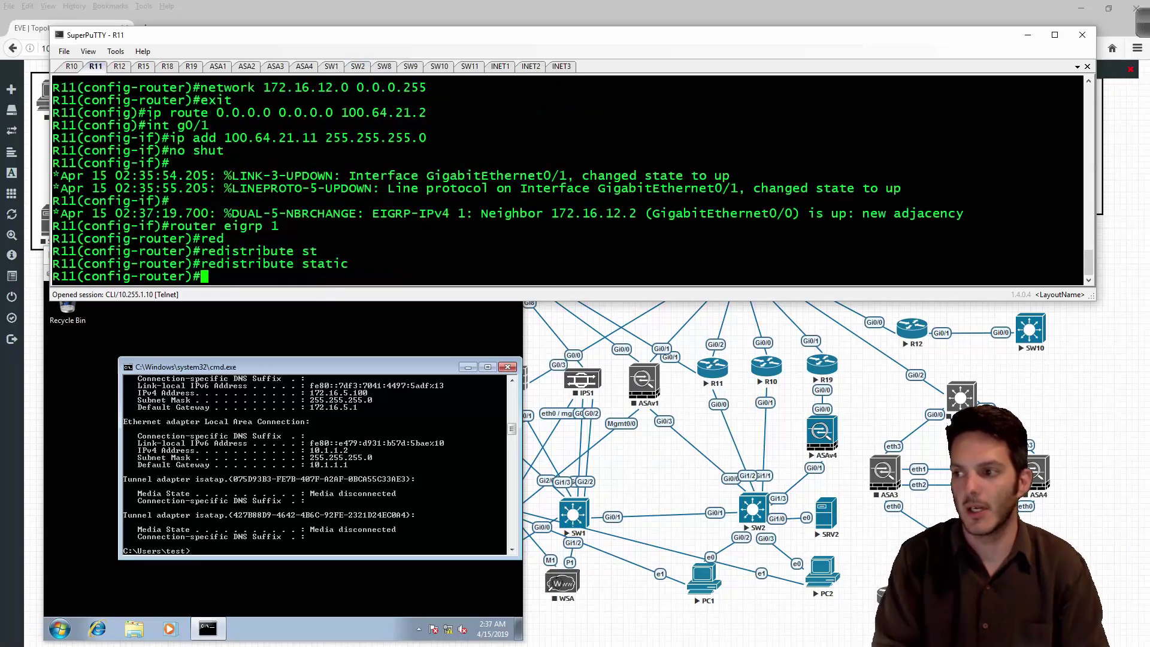
text(int g0/0)
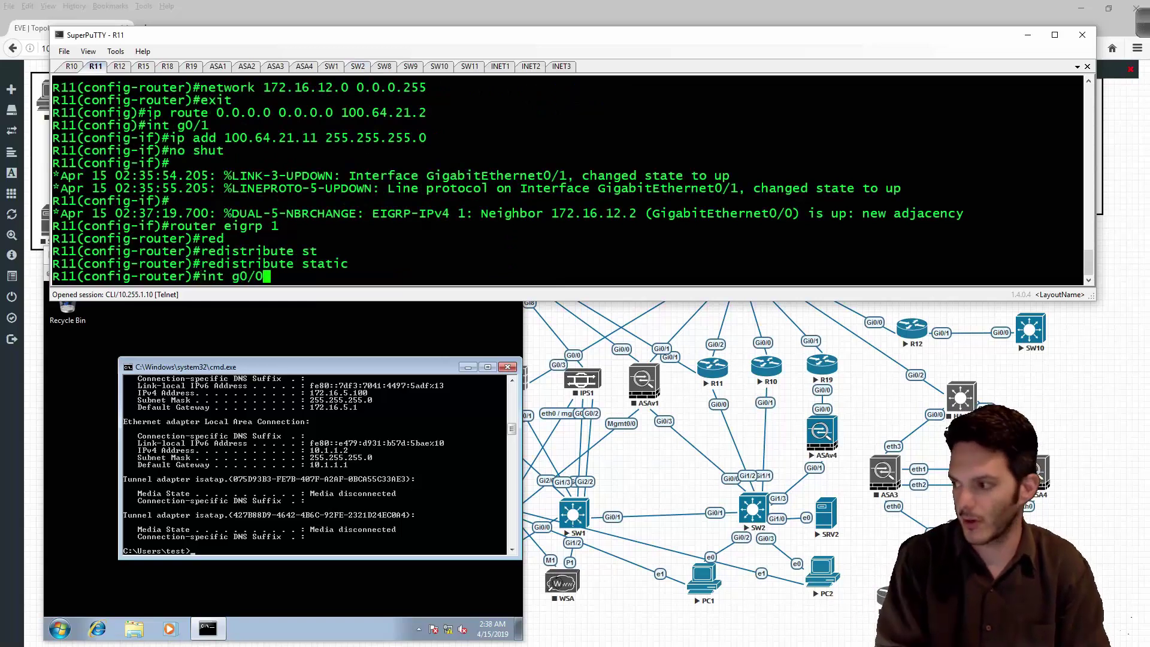
key(Return)
text(ip )
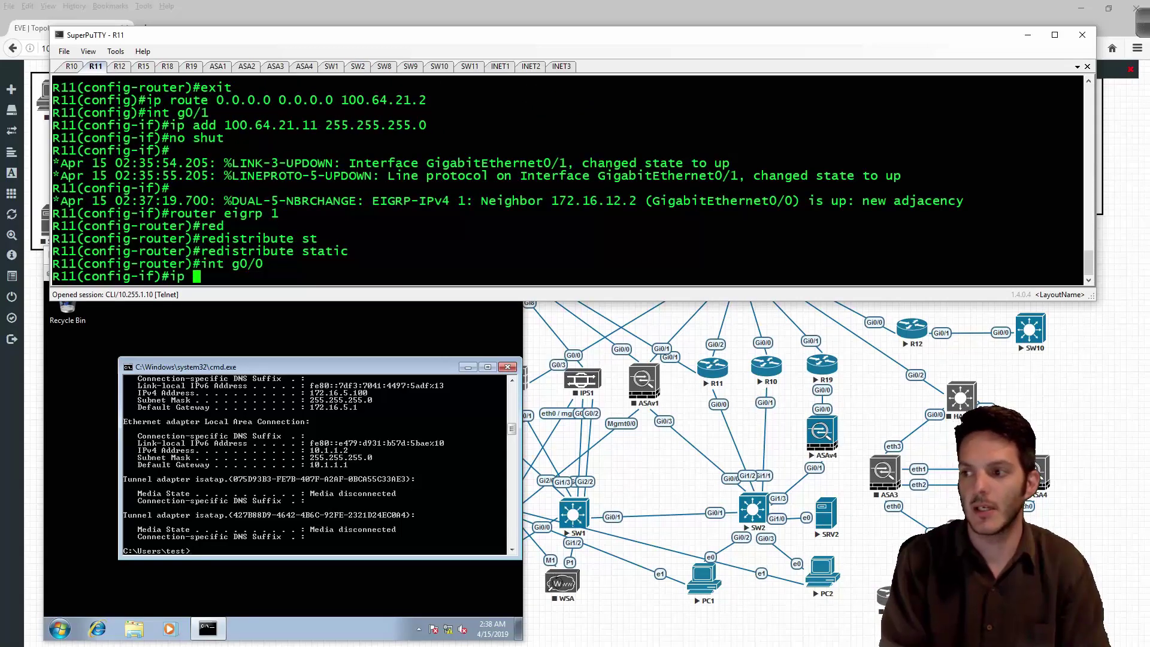
text(nat in)
key(Tab)
key(Return)
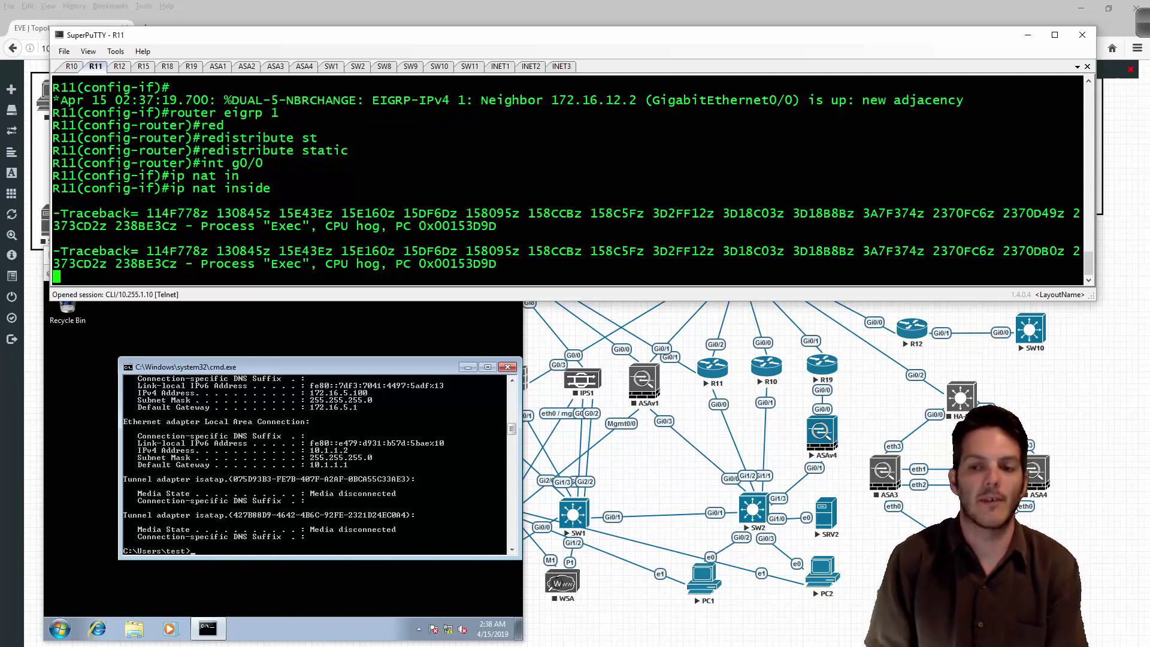
key(Return)
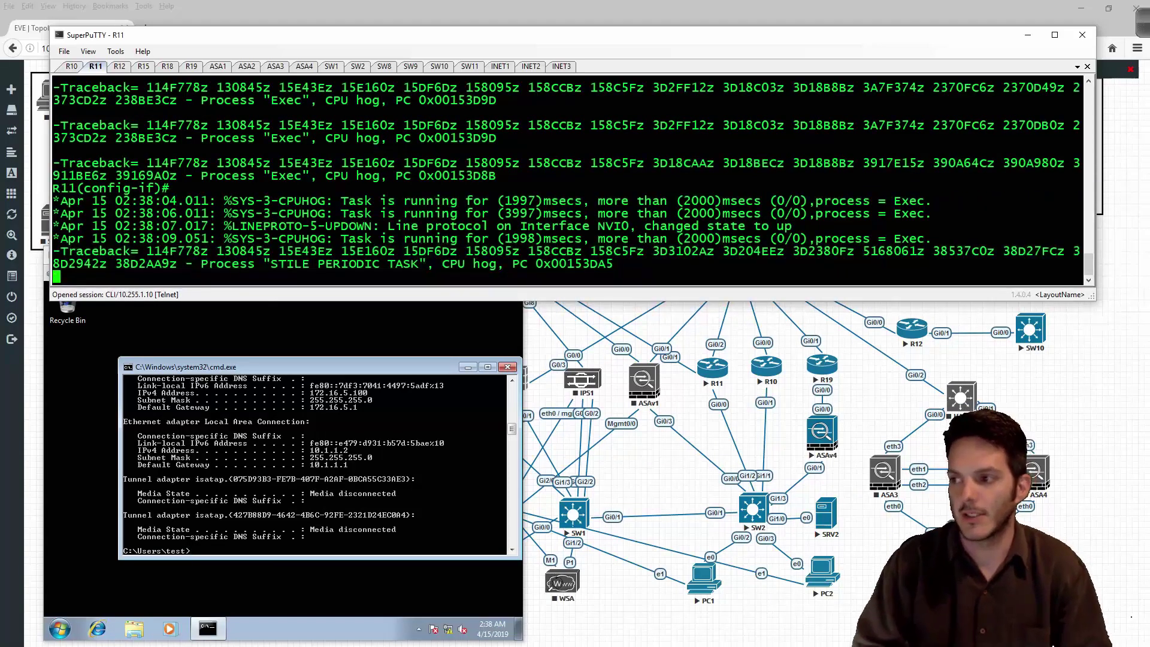
key(Return)
key(Return)
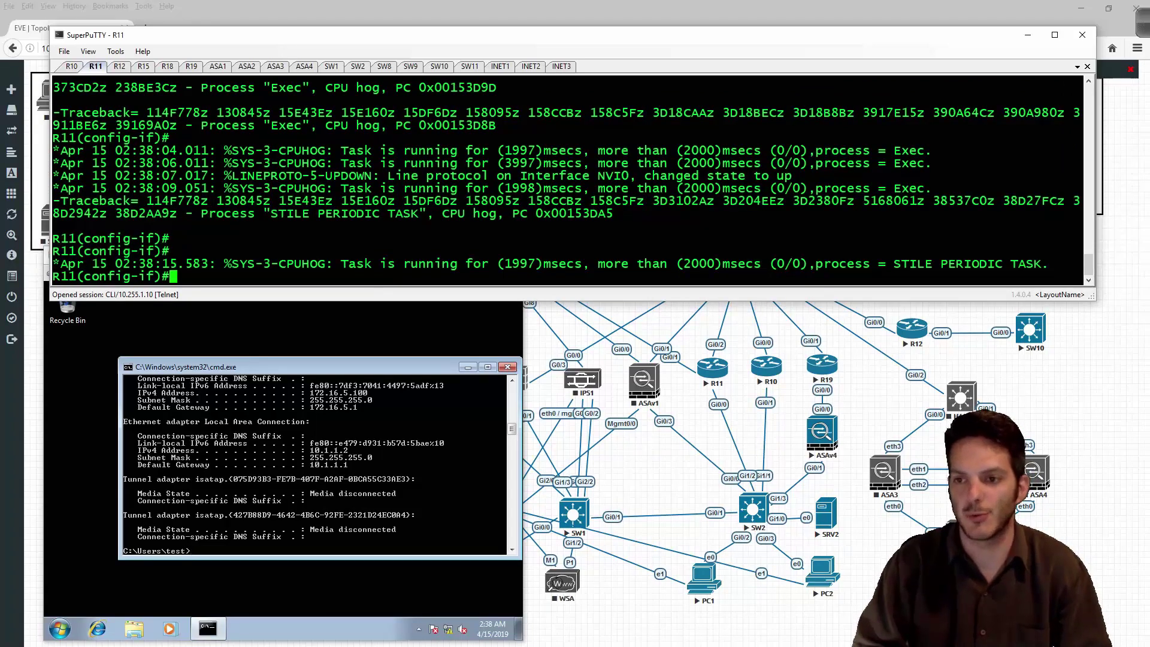
key(Return)
key(Return)
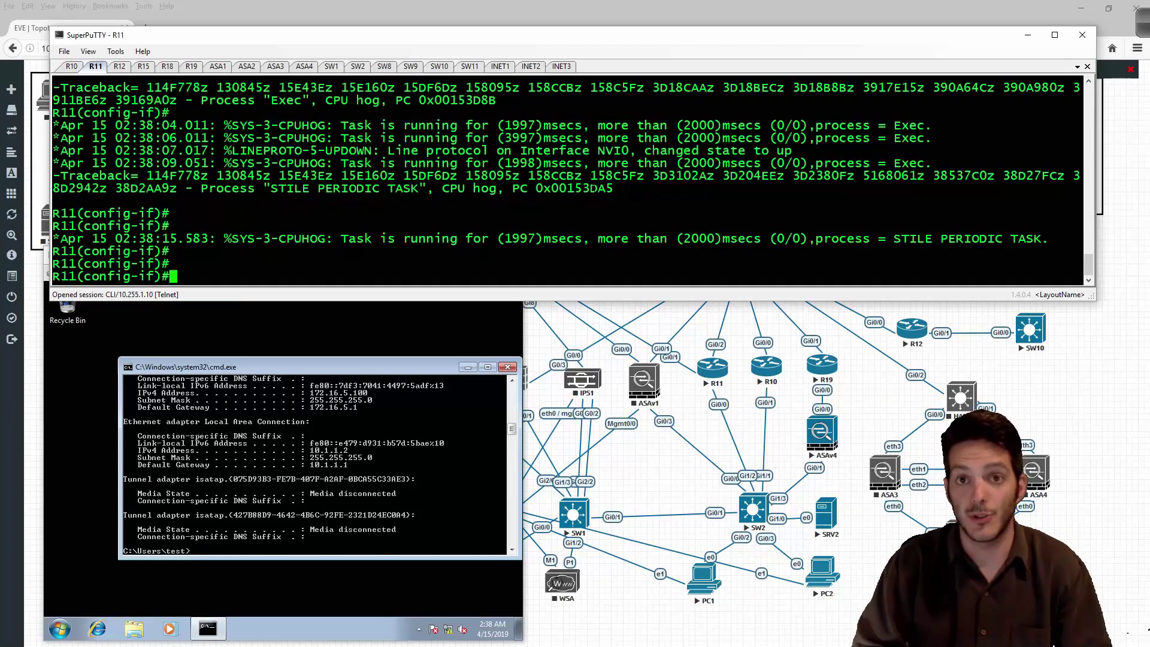
- Make R11's g0/1 the NAT outside interface
text(int g0/1)
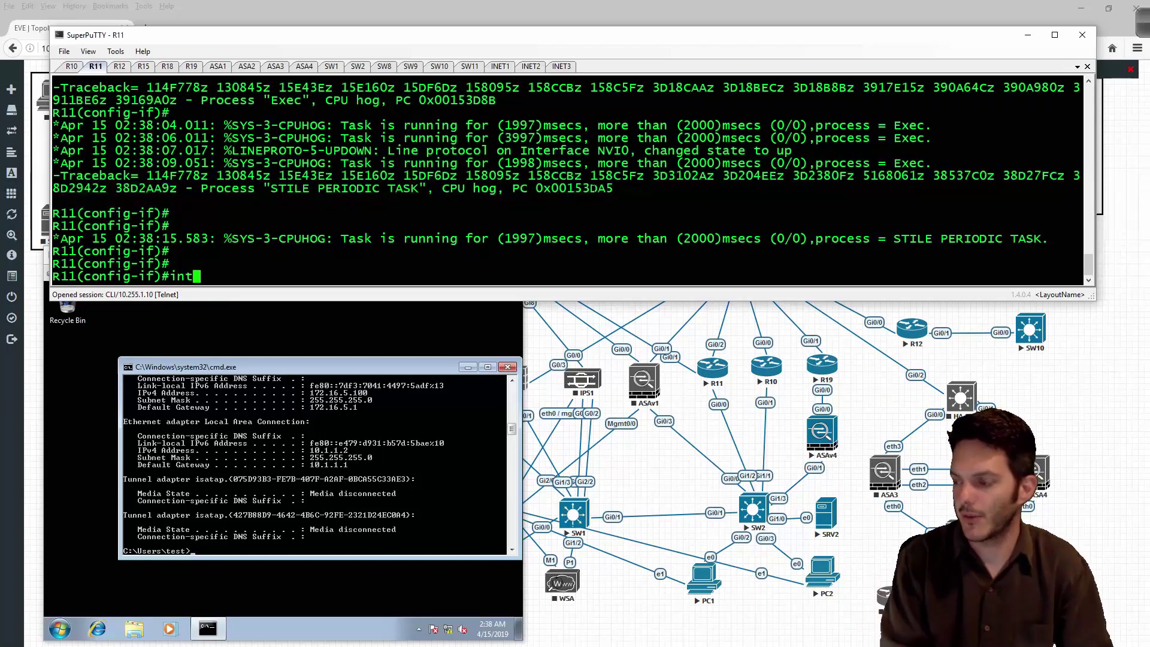
key(Return)
text(ip address)
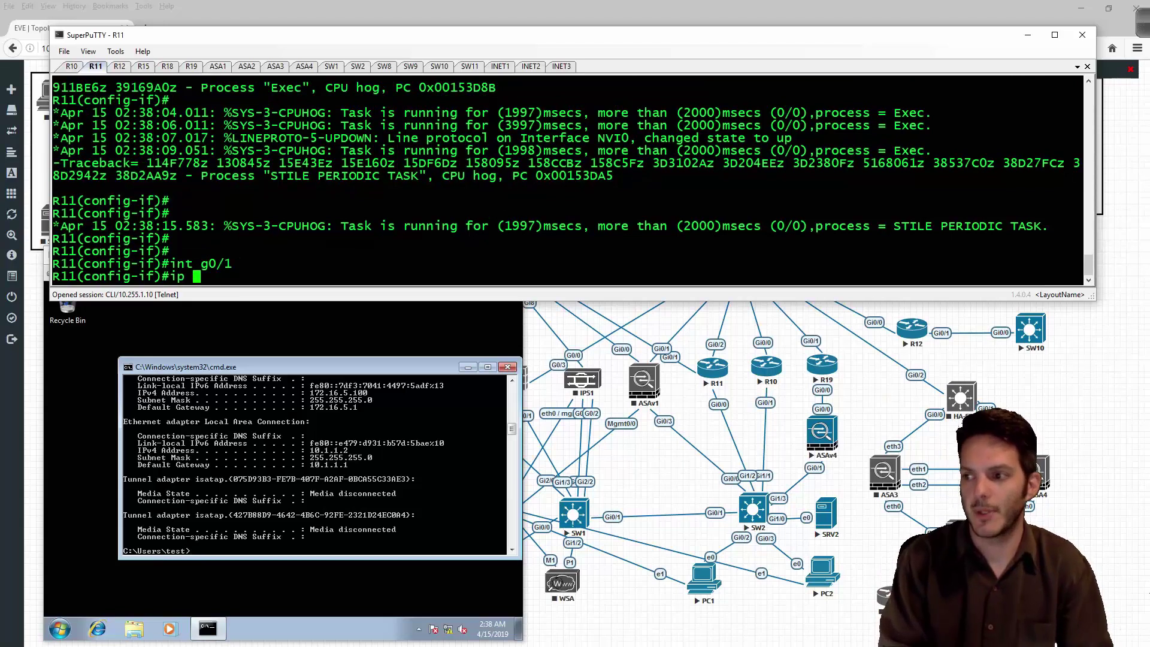
key(BackSpace)
key(BackSpace)
key(BackSpace)
key(BackSpace)
key(BackSpace)
key(BackSpace)
key(BackSpace)
text(nat out)
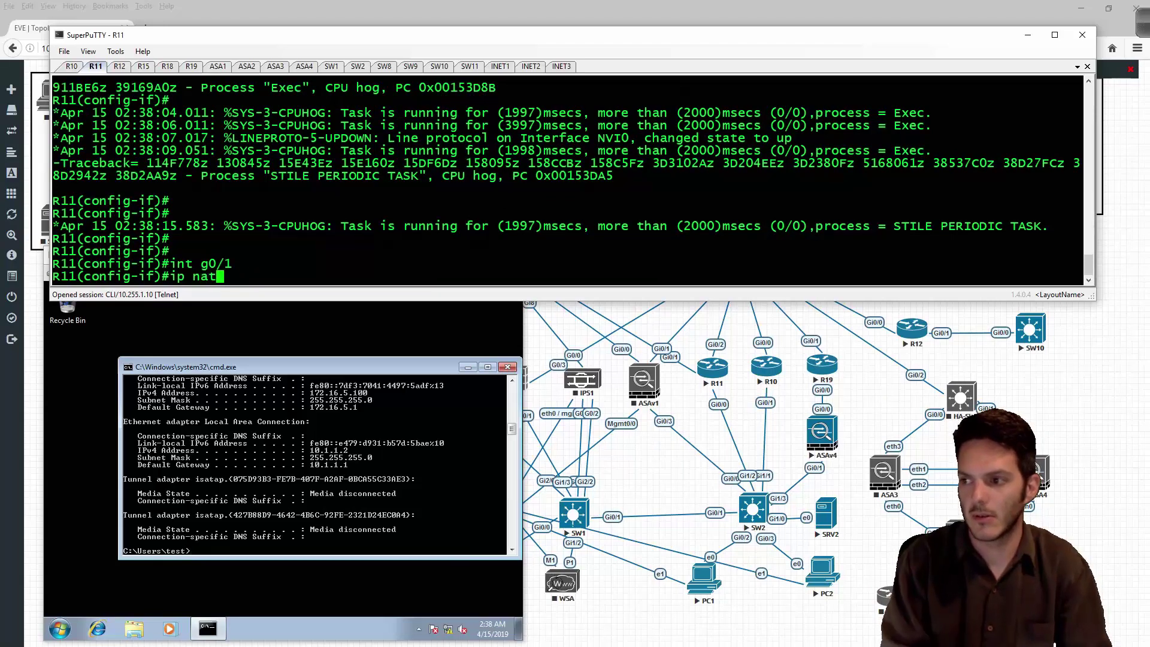
key(Tab)
key(Return)
text(exit)
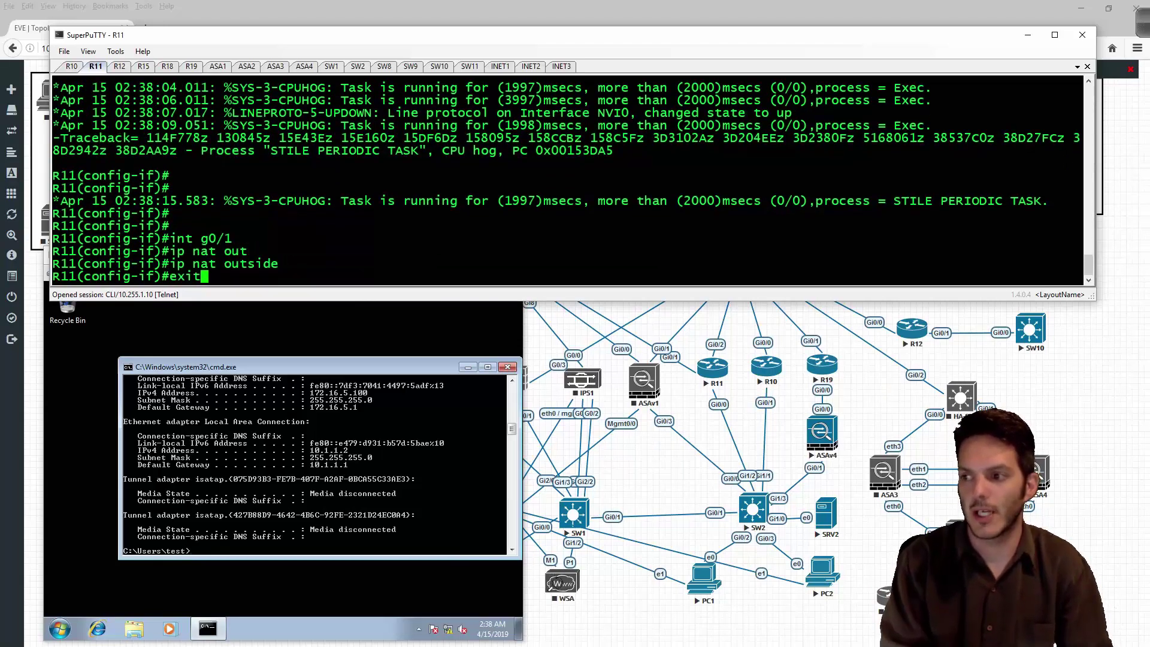
key(Return)
- Create extended access list NAT with permit ip 10.1.1.0 0.0.0.255 any
text(ip access-list ex)
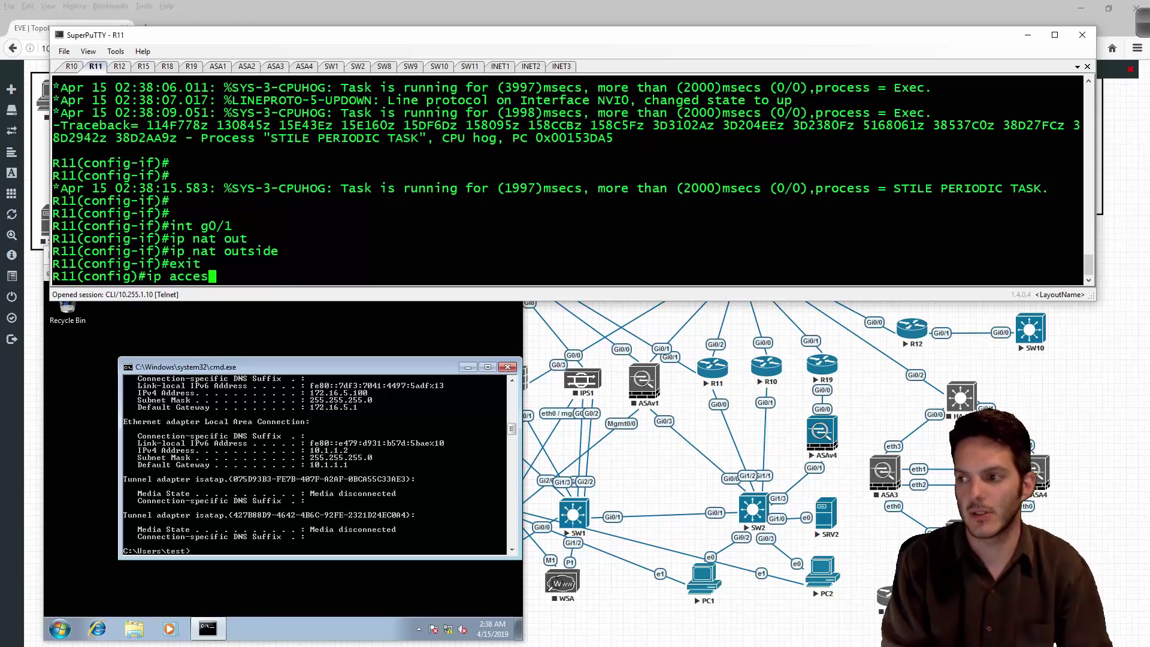
key(Tab)
text(ex)
key(Tab)
text(NAT)
key(Return)
text(pe)
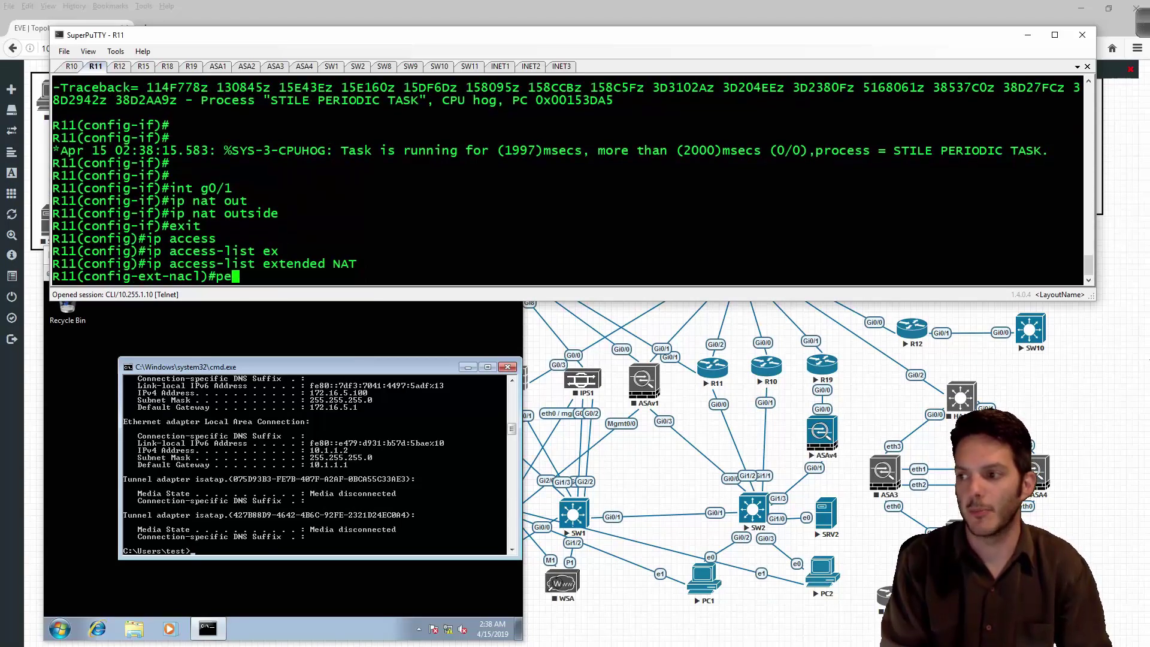
text(r)
key(Tab)
text(10.1.)
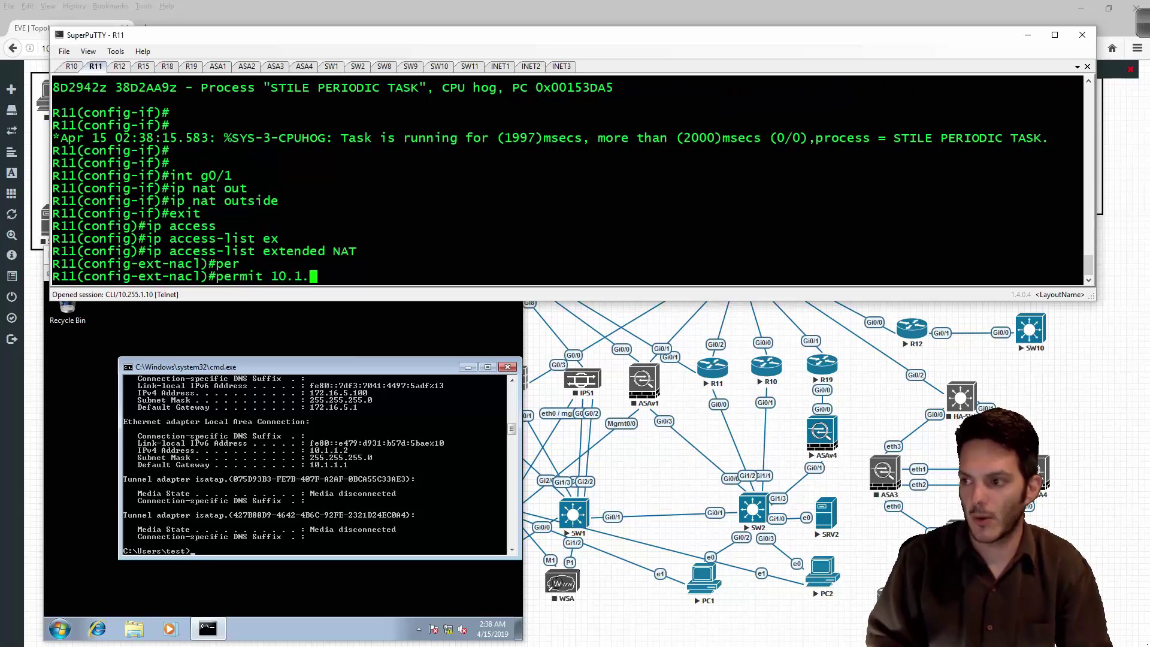
text(1.0 0.0.0.25)
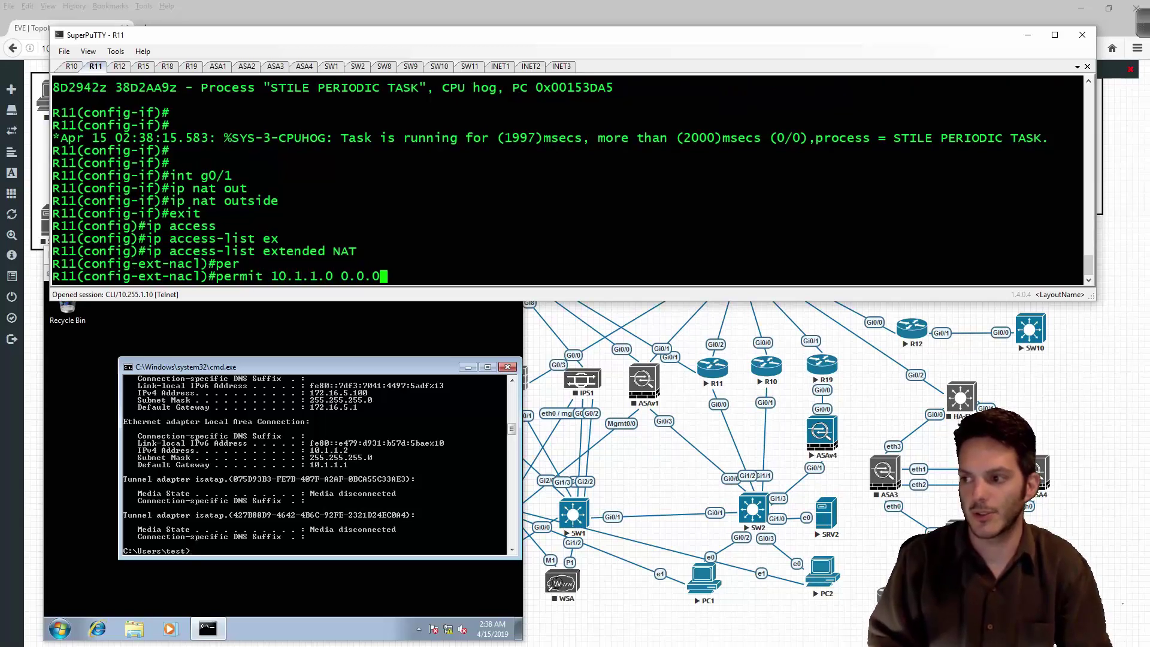
key(BackSpace)
key(BackSpace)
text(255)
key(Left)
key(Left)
key(Left)
key(Left)
key(Left)
key(Left)
key(Left)
key(Left)
key(Left)
key(Left)
key(Left)
key(Left)
key(Left)
key(Left)
key(Left)
key(Left)
key(Left)
key(Left)
key(Left)
text(ip)
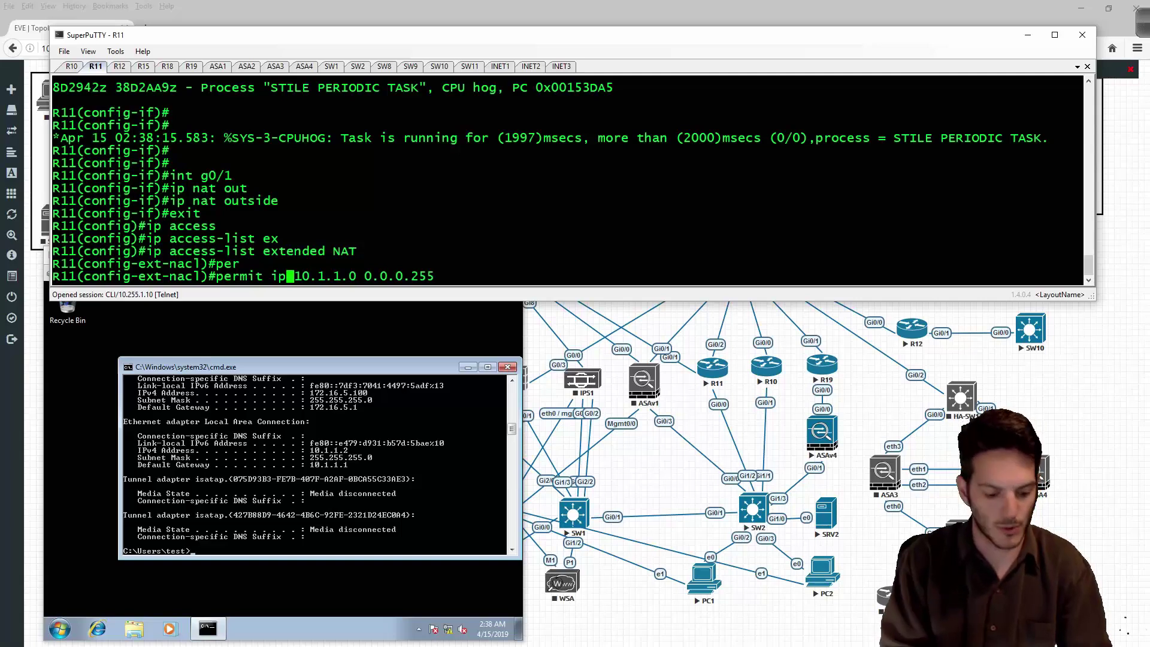
key(ctrl+e)
text(anyu)
key(Return)
key(Up)
key(Delete)
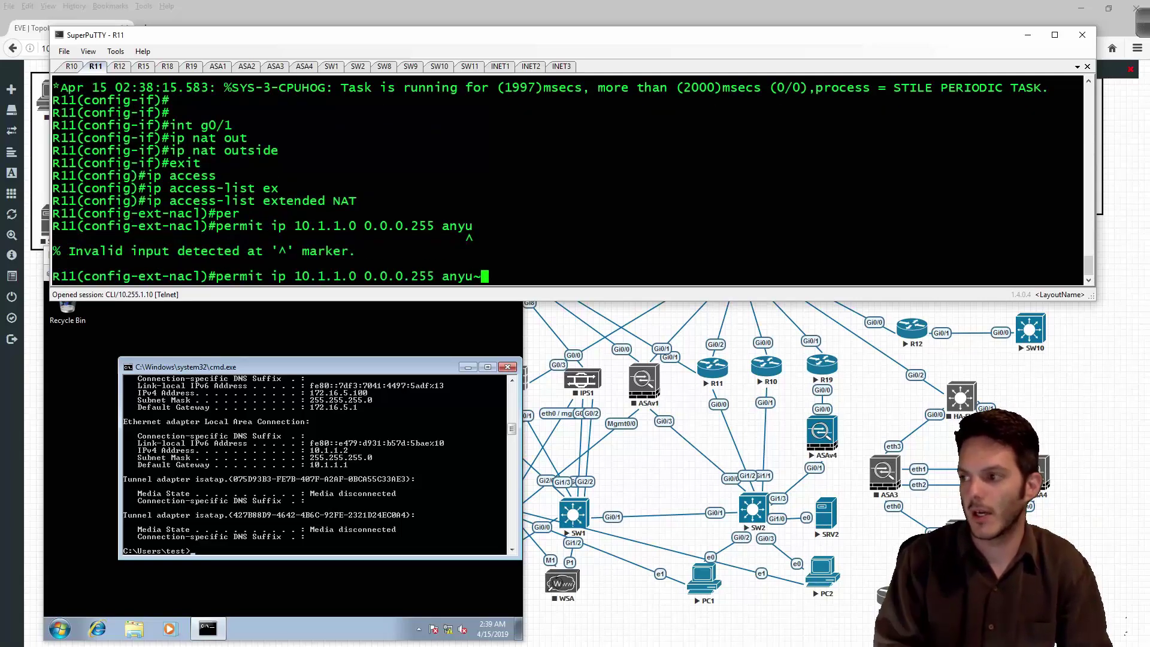
key(Delete)
key(BackSpace)
key(BackSpace)
key(BackSpace)
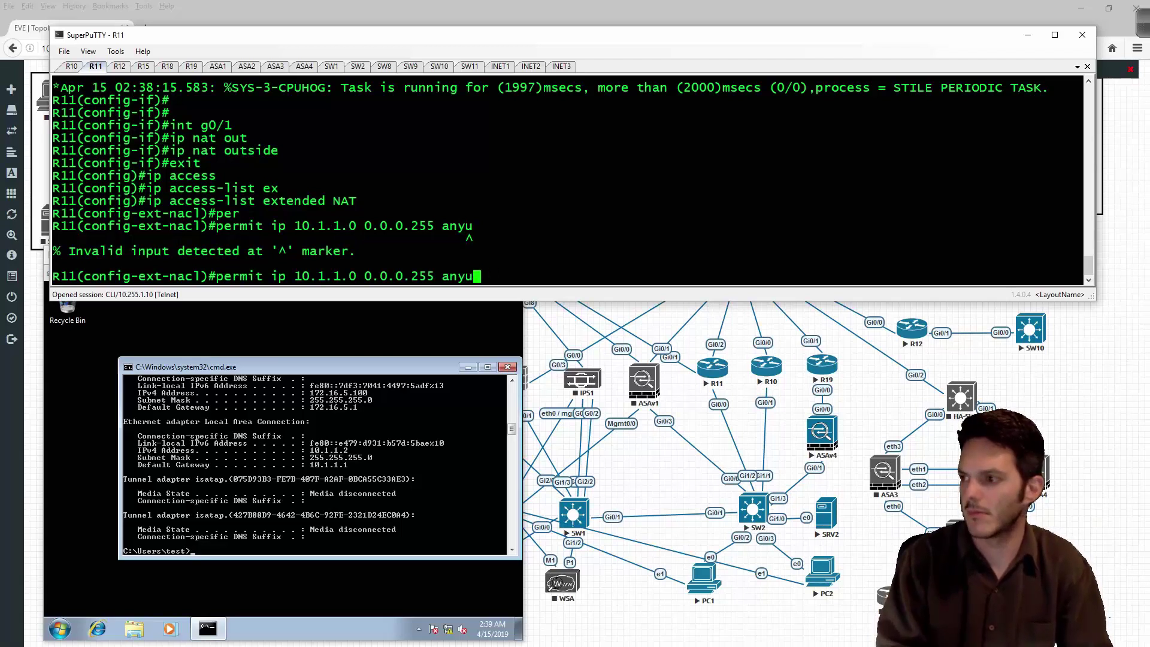
key(Return)
text(exit)
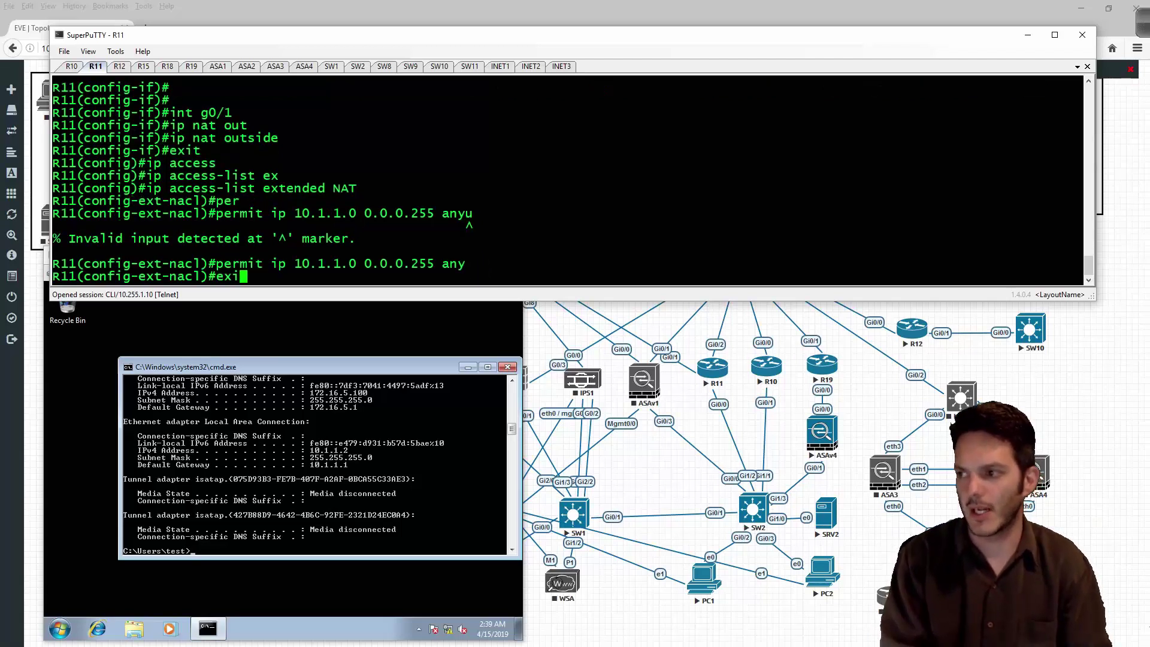
key(Return)
- Apply ip nat inside source list NAT interface g0/1 overload
text(ip nat inside)
key(Tab)
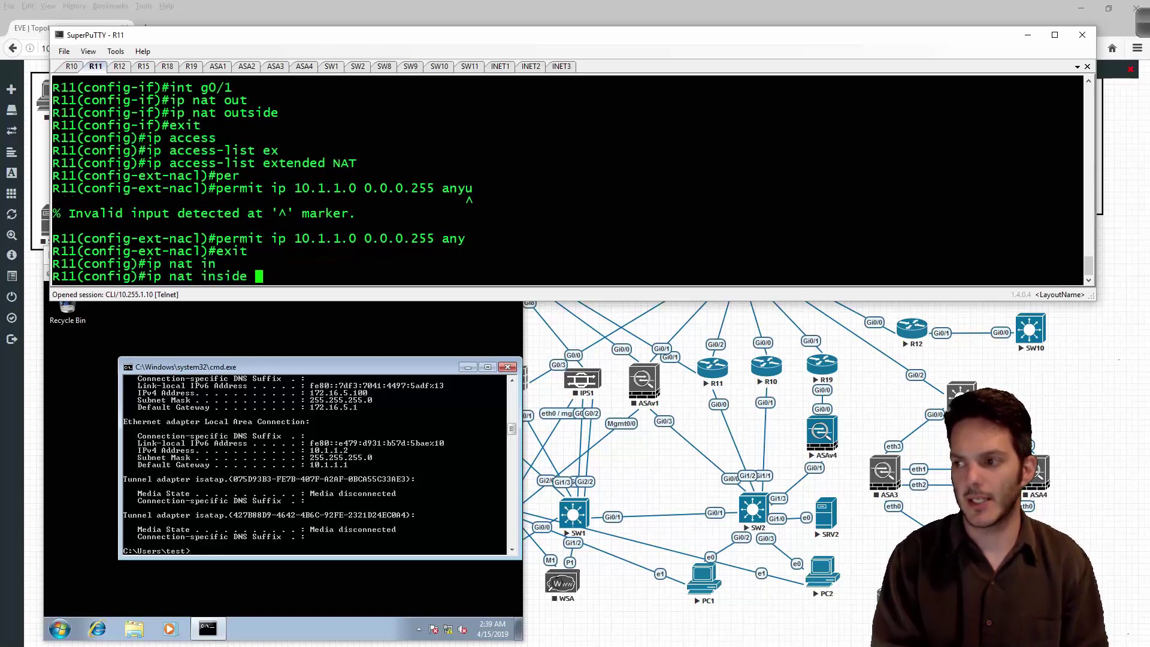
text(so)
key(Tab)
text(li)
key(Tab)
text(NAT in)
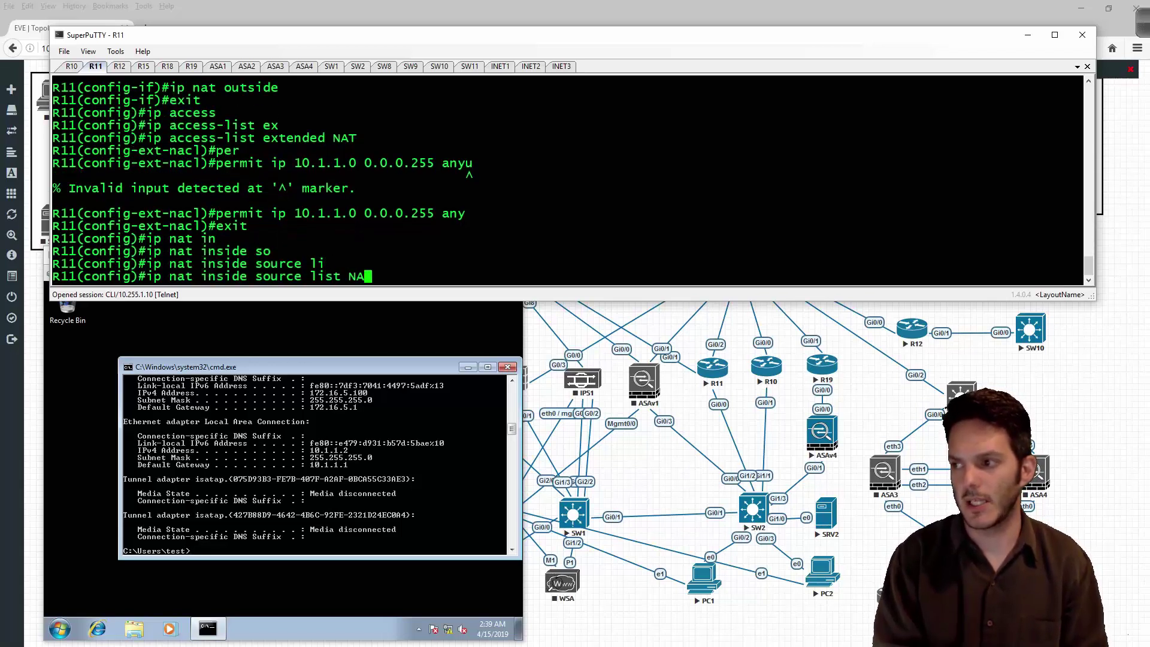
key(Tab)
text(g0/1 over)
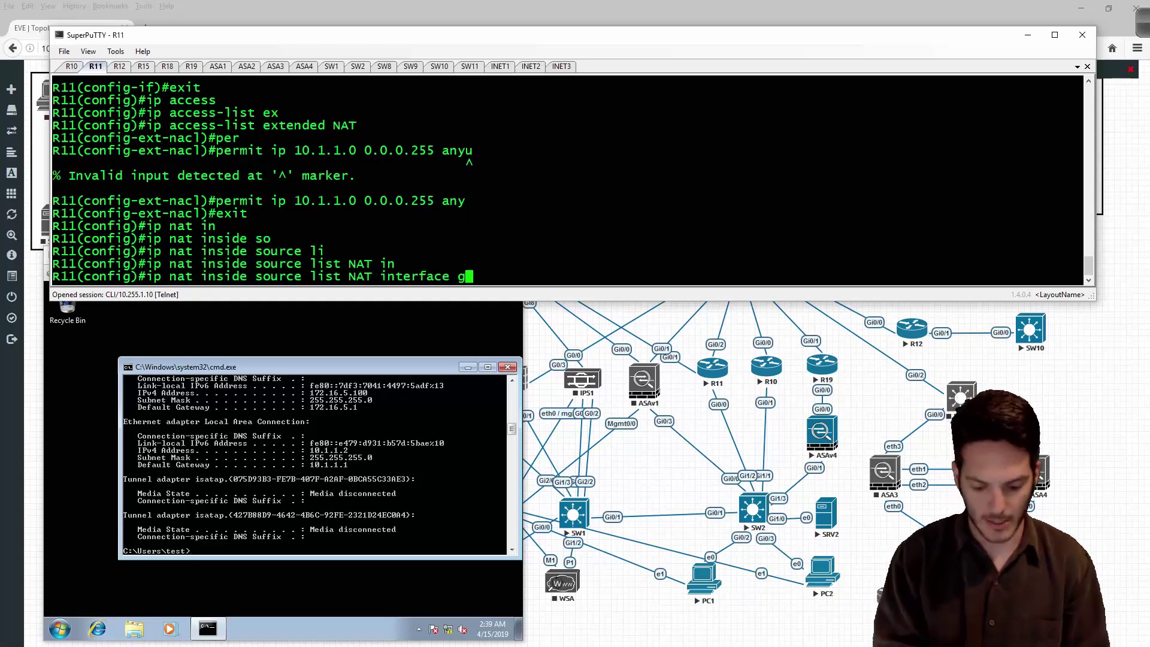
key(Tab)
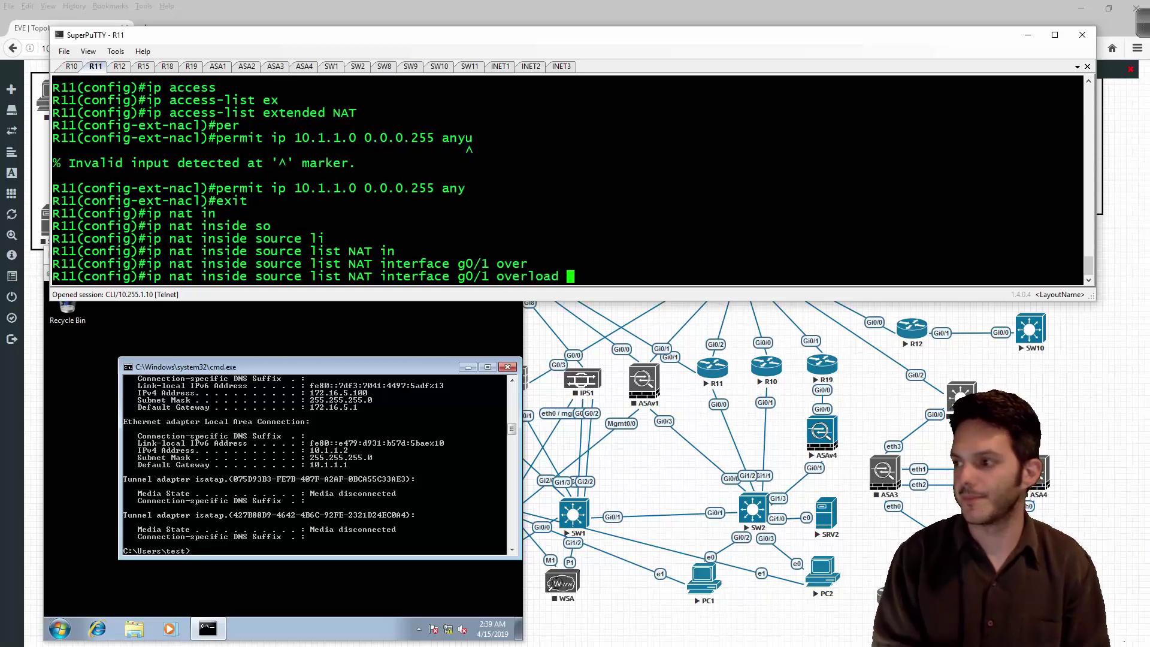
key(Return)
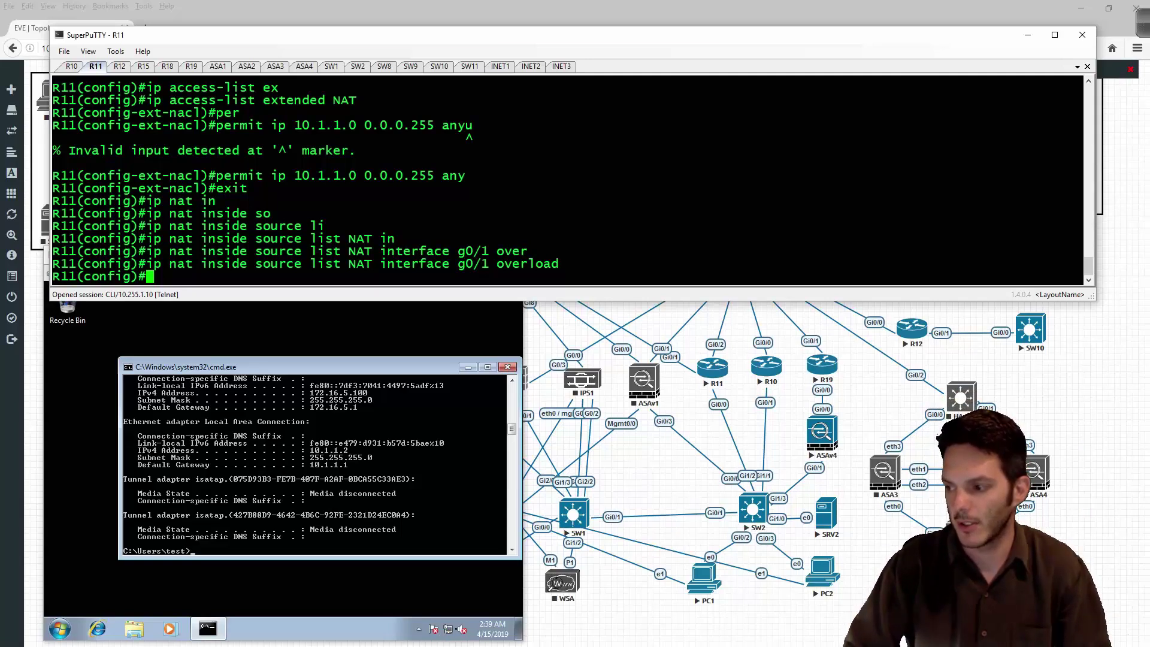
- Run ipconfig /release in PC1's command prompt to drop its 10.1.1.2 lease
click(349, 621)
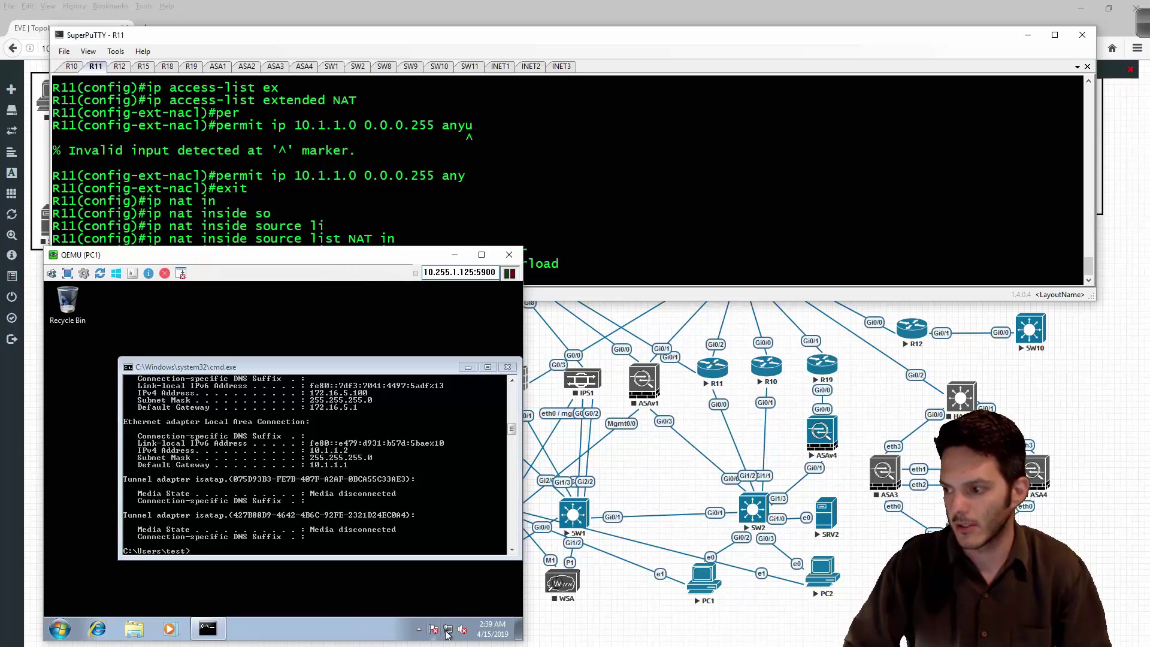
mouse_move(450, 635)
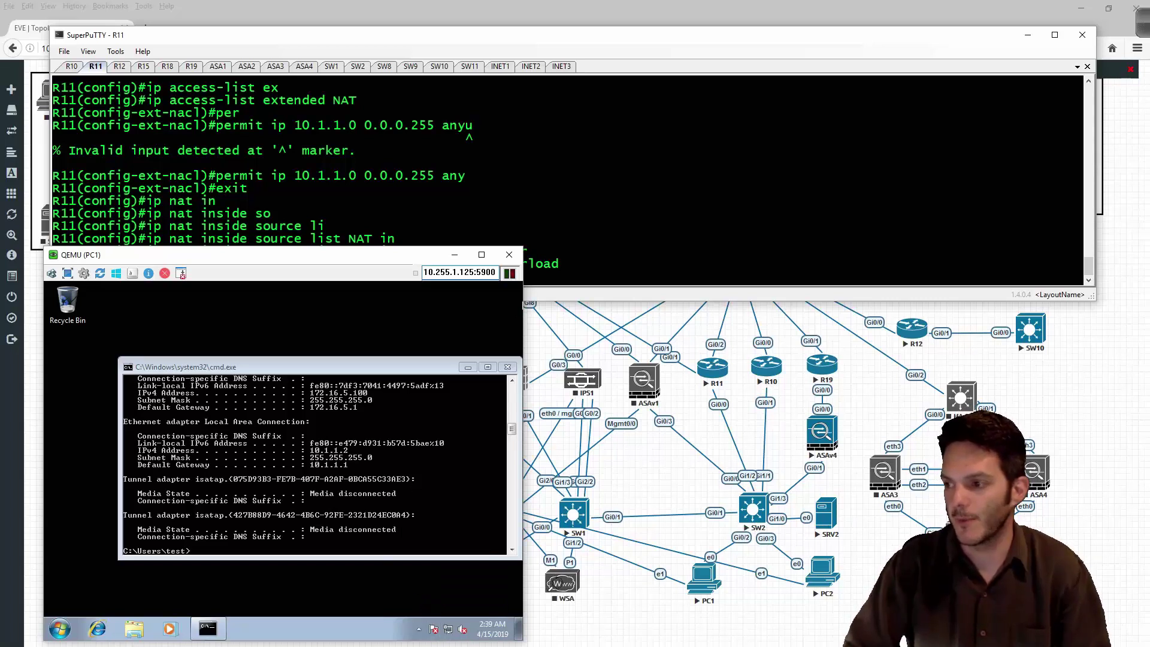
click(380, 445)
text(ipconfig /renew)
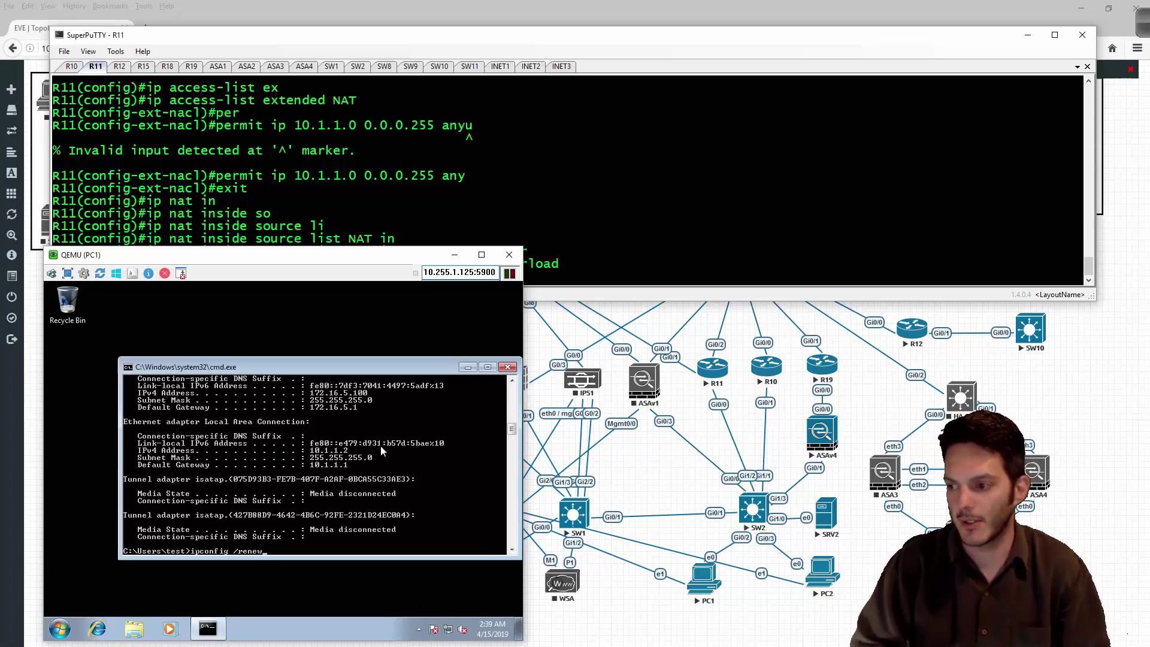
key(BackSpace)
key(BackSpace)
text(le)
key(BackSpace)
text(ase)
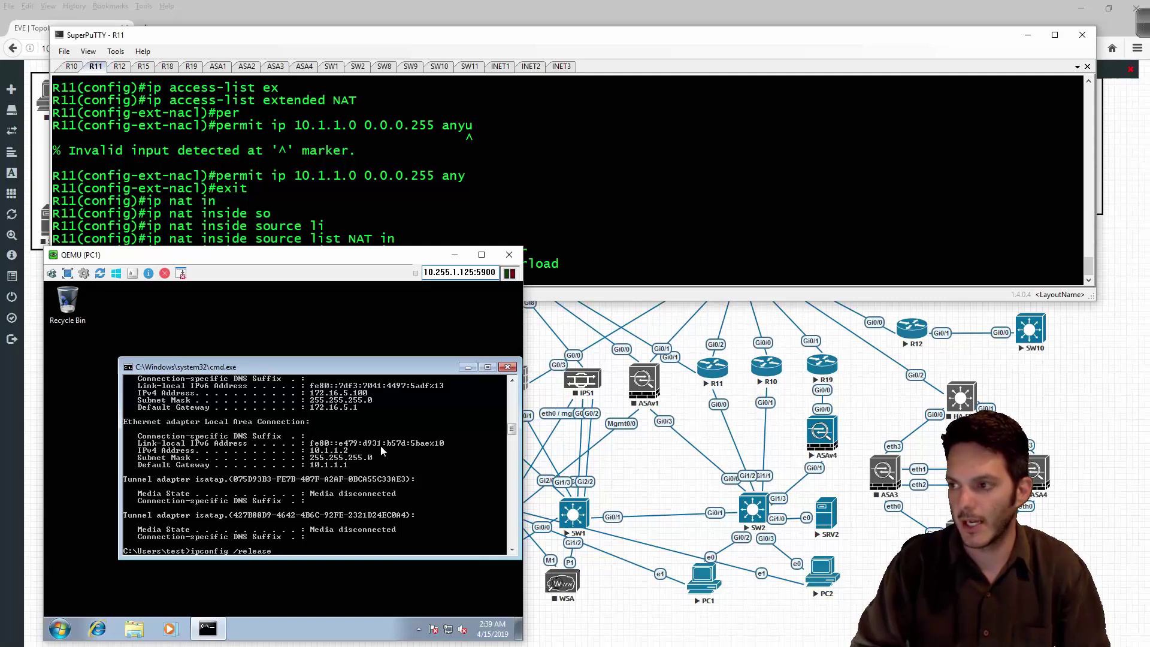
key(Return)
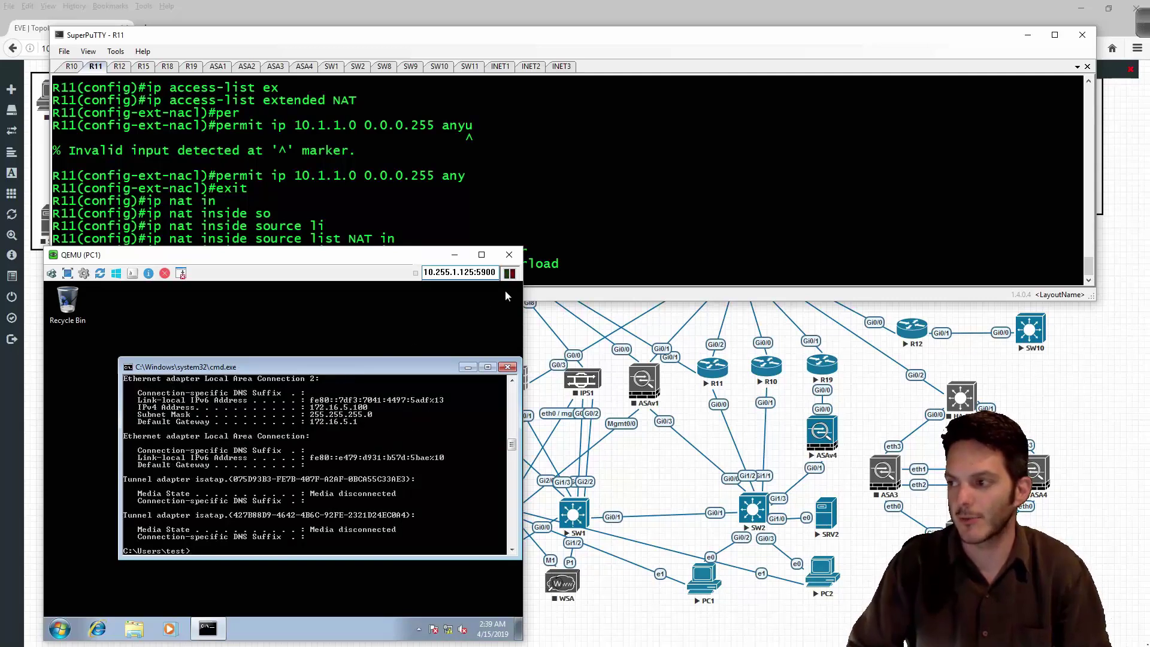
click(529, 294)
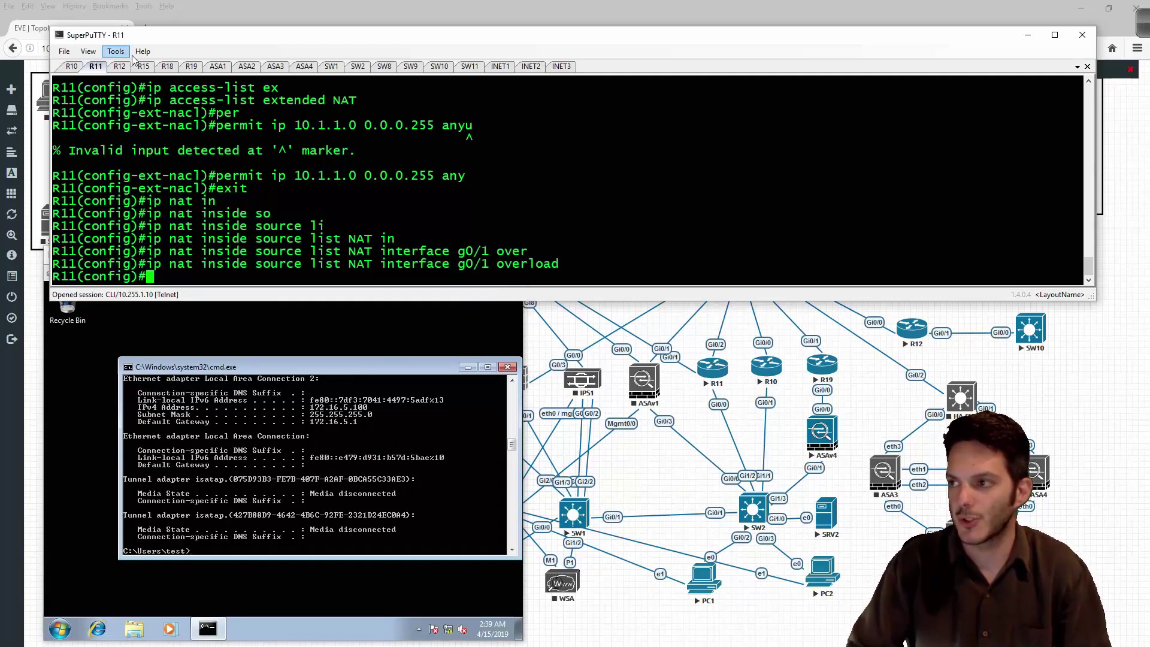
- On SW2, list interface addresses and set VLAN 10's helper address to 172.16.12.11
click(357, 66)
text(do sh ip int br)
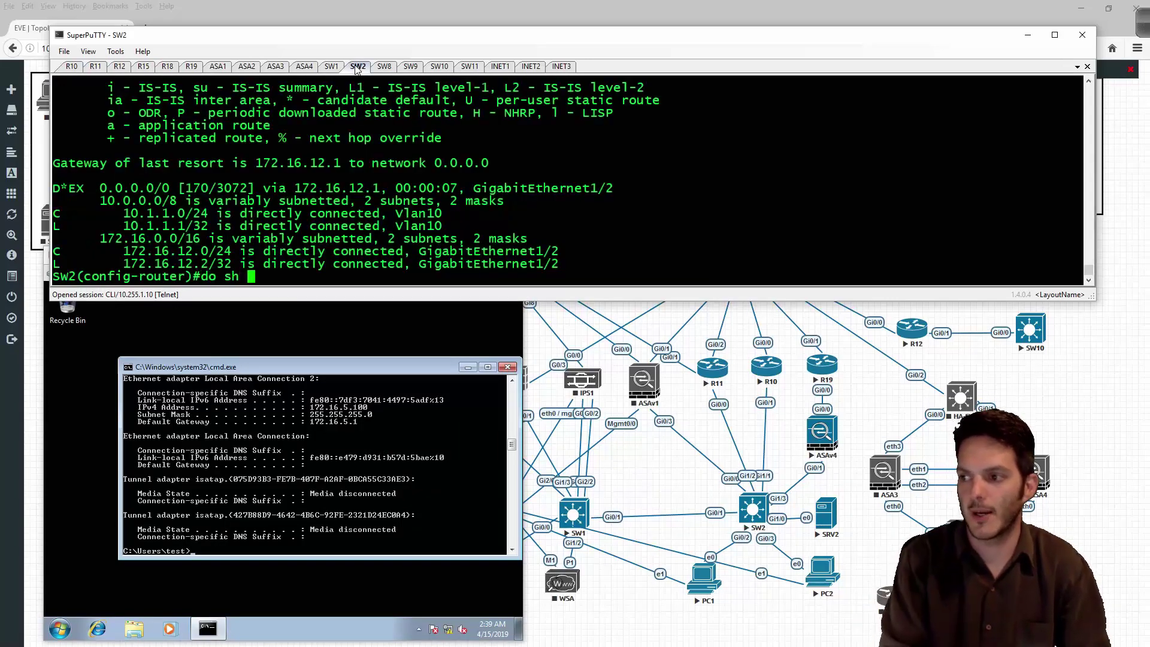
key(Return)
text(int vlan 10)
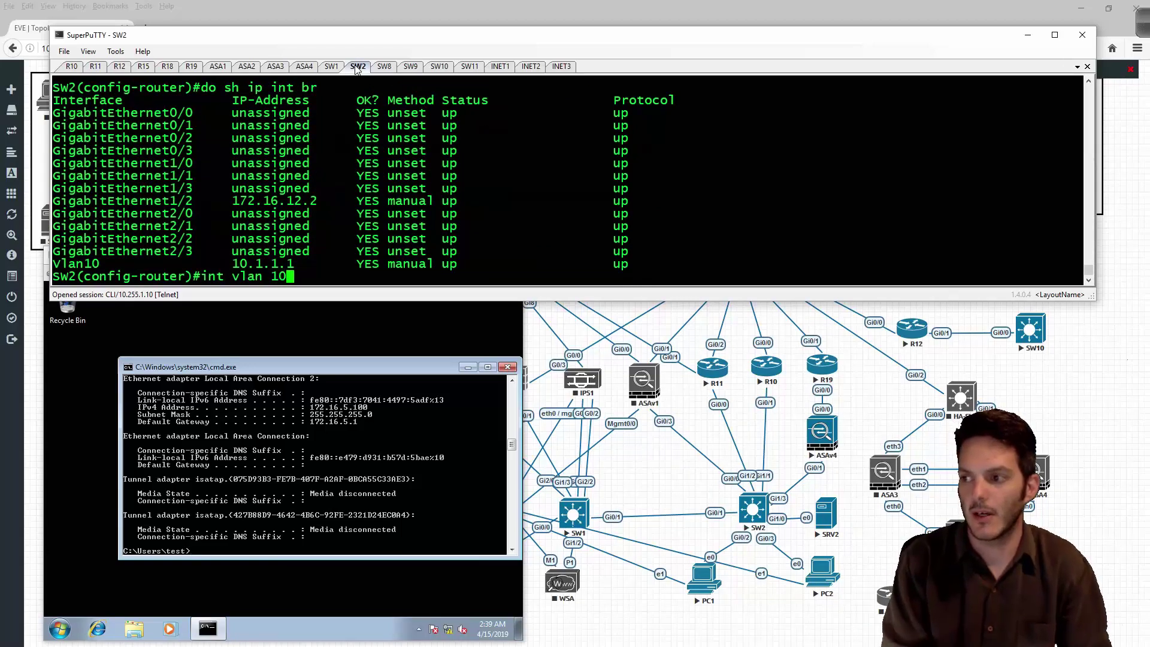
key(Return)
text(ip help)
key(Tab)
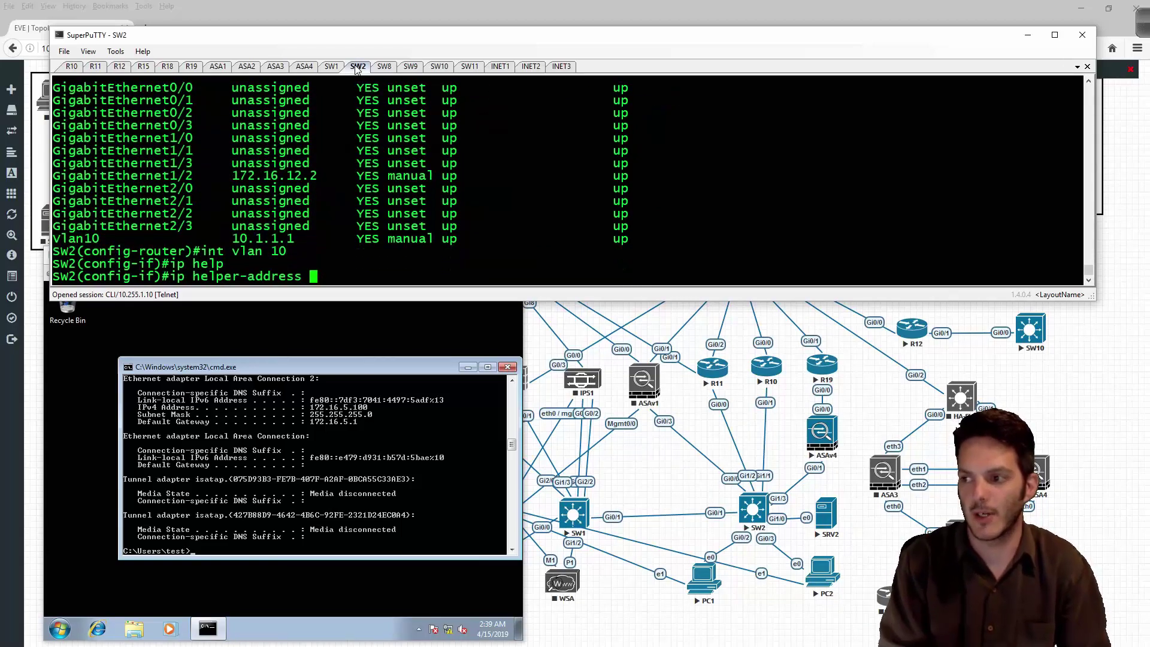
text(172.16.)
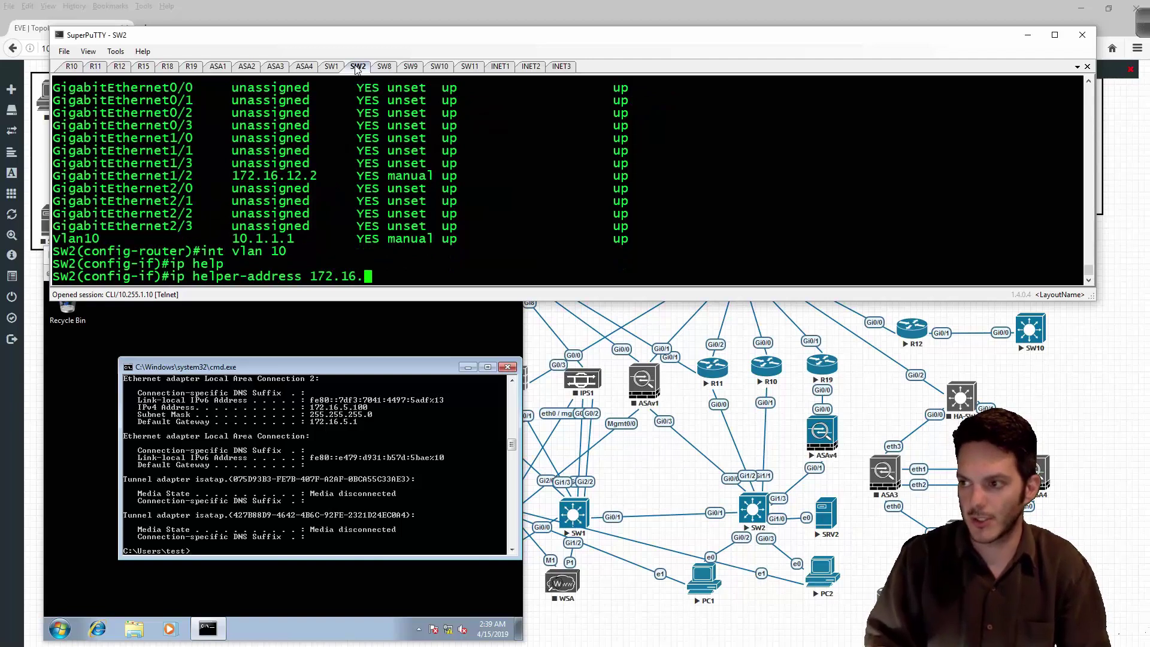
text(12.11)
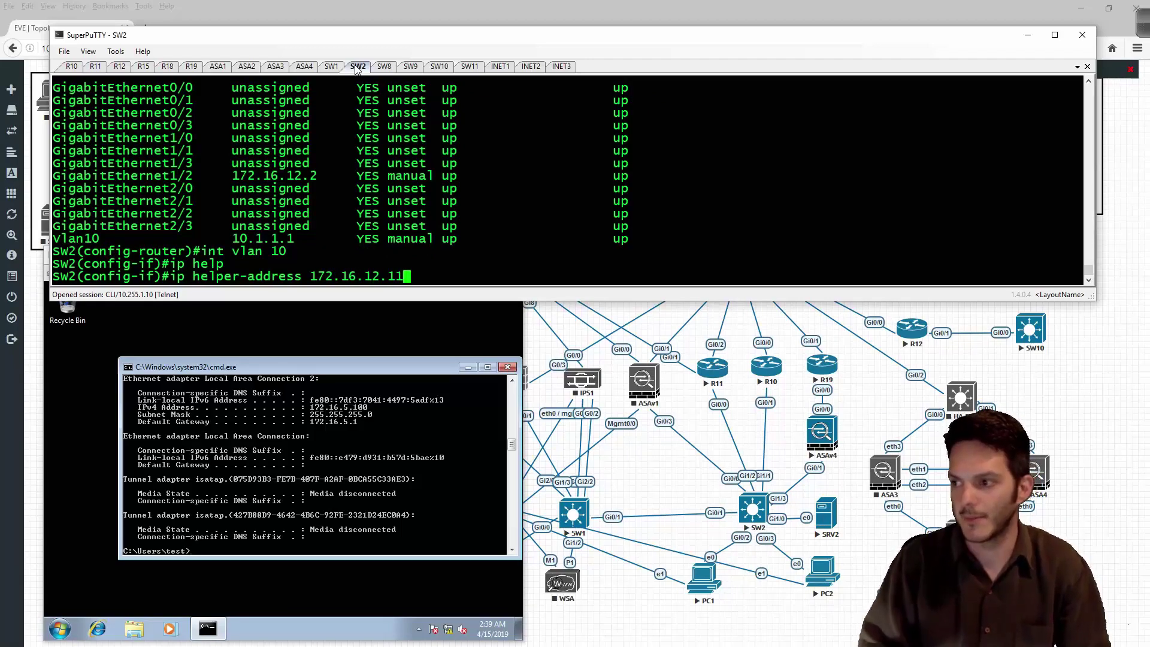
key(Return)
- Check EIGRP neighbors and add 172.16.12.1 as a VLAN 10 helper address
text(do sh)
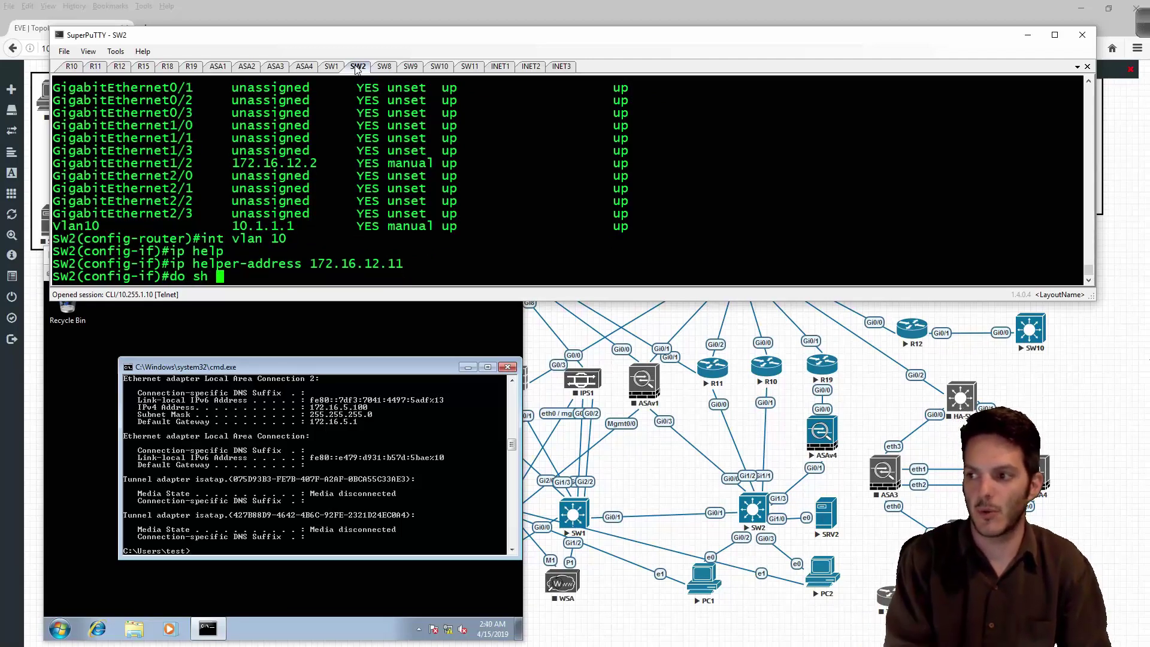
text(ip eigrp nei)
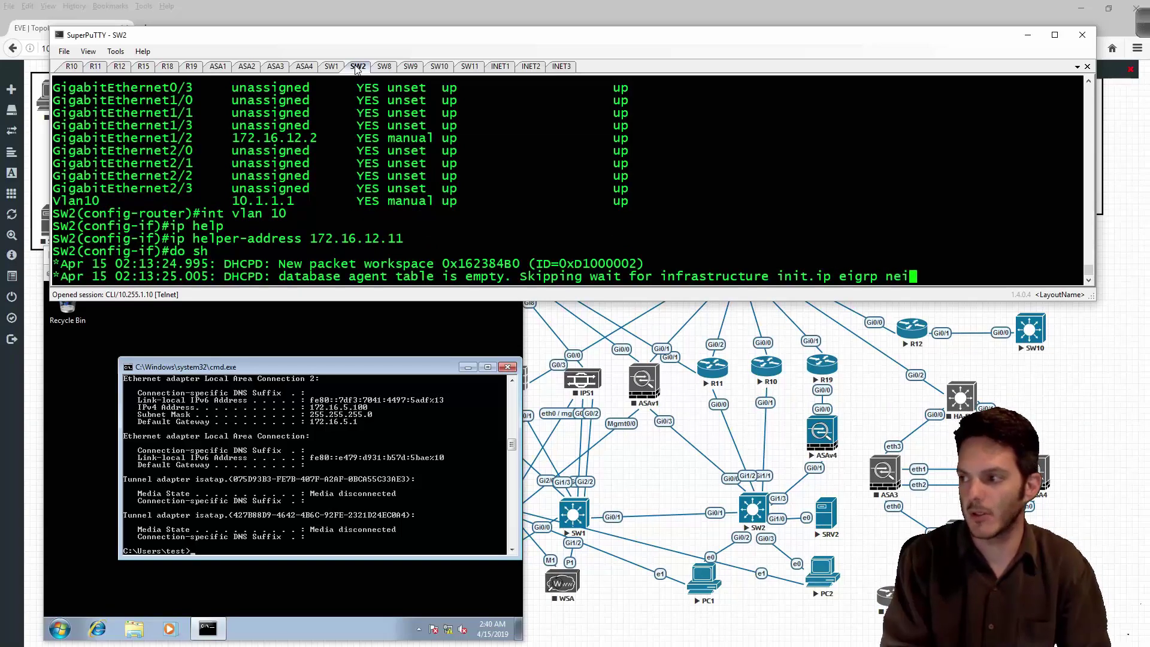
key(Return)
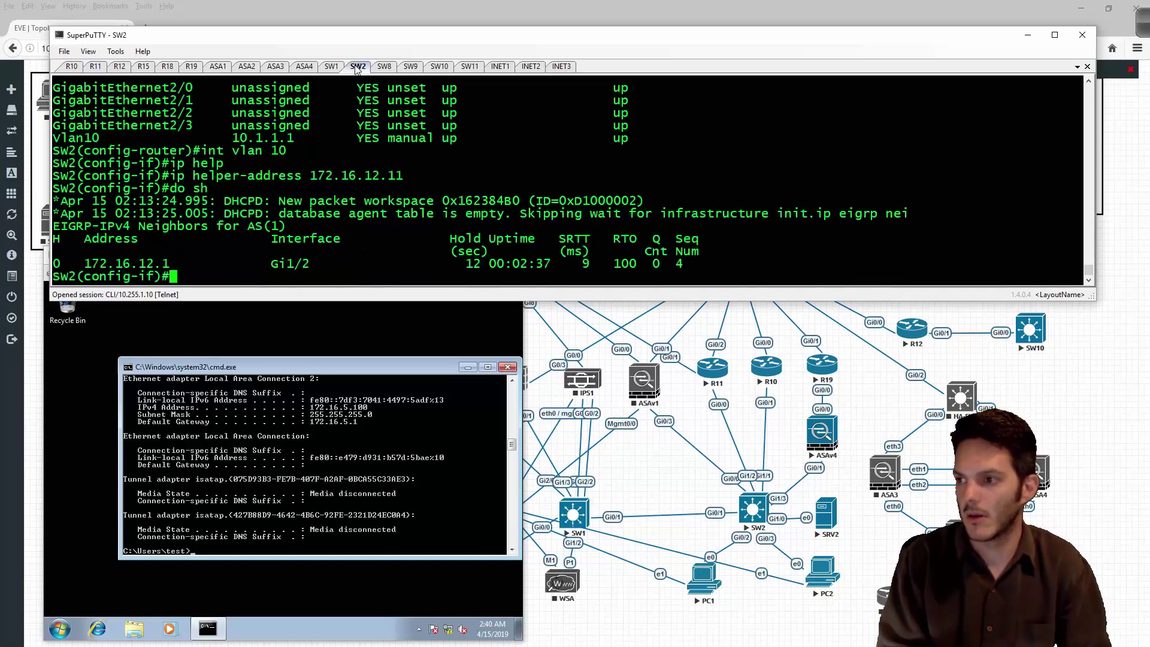
key(Up)
key(Up)
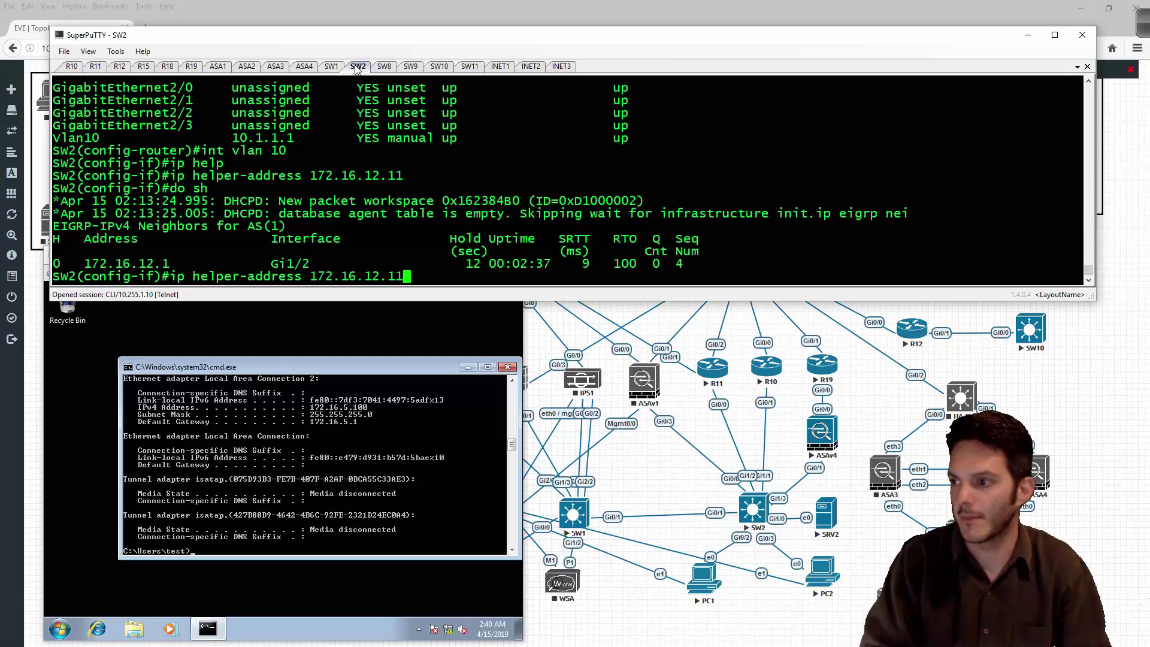
key(Return)
key(Up)
key(BackSpace)
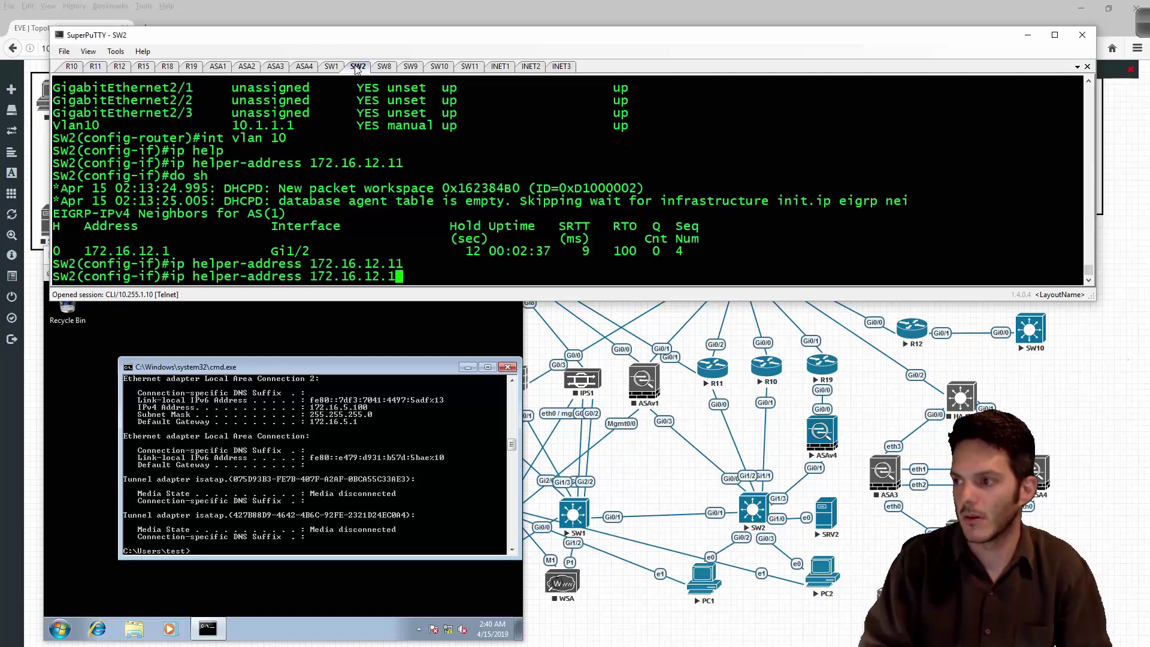
key(Return)
- Review VLAN 10's running config and remove the 172.16.12.11 helper address
text(do sh ru)
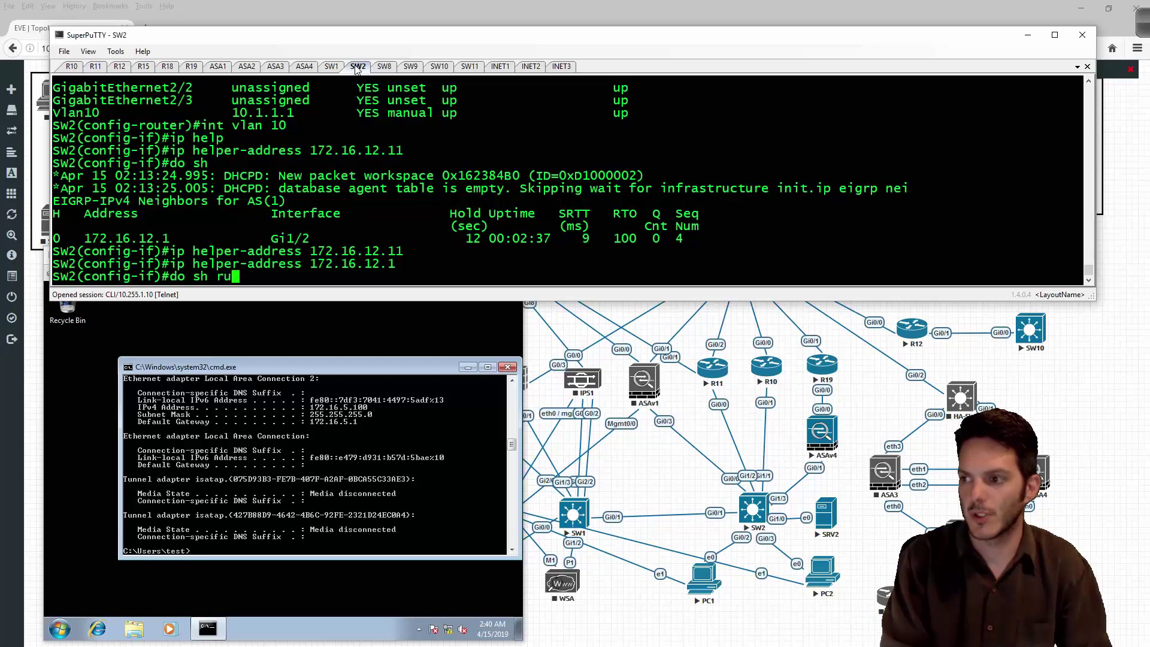
text(n int vlan 10)
key(Return)
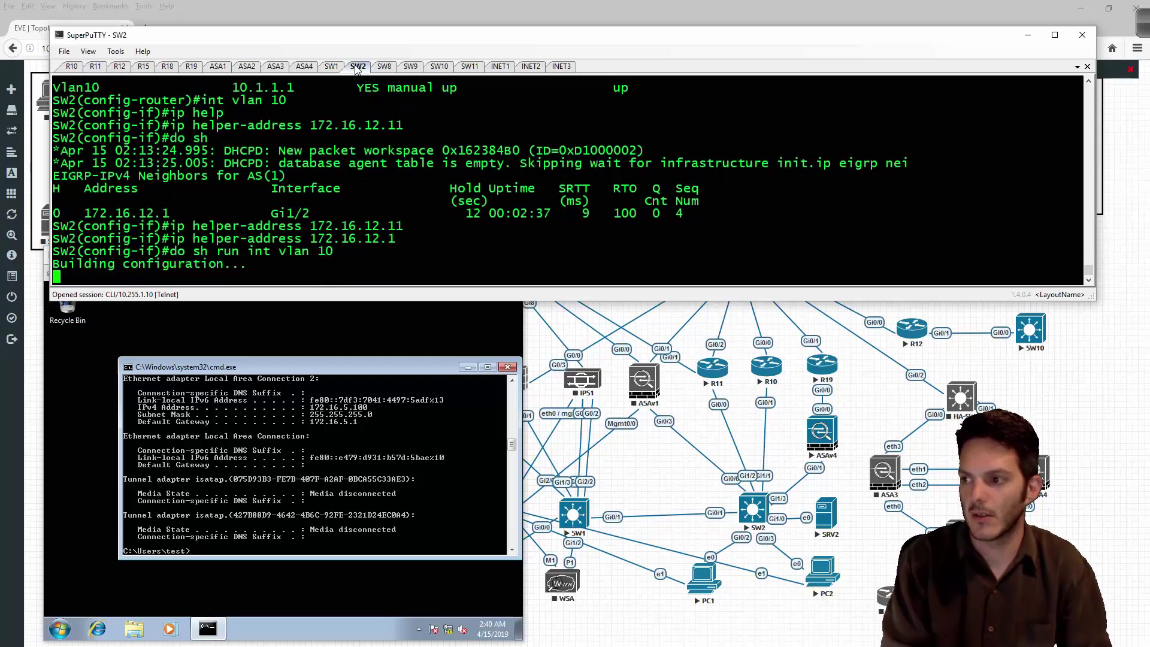
text(no)
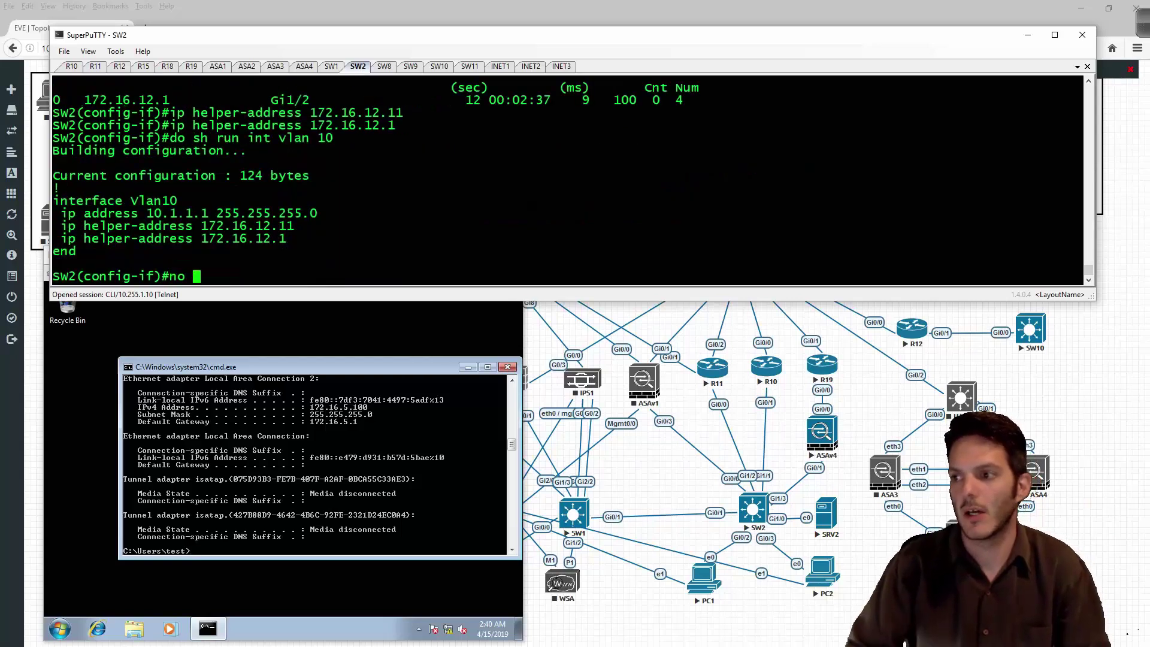
drag(61, 225, 295, 226)
right_click(275, 227)
key(Return)
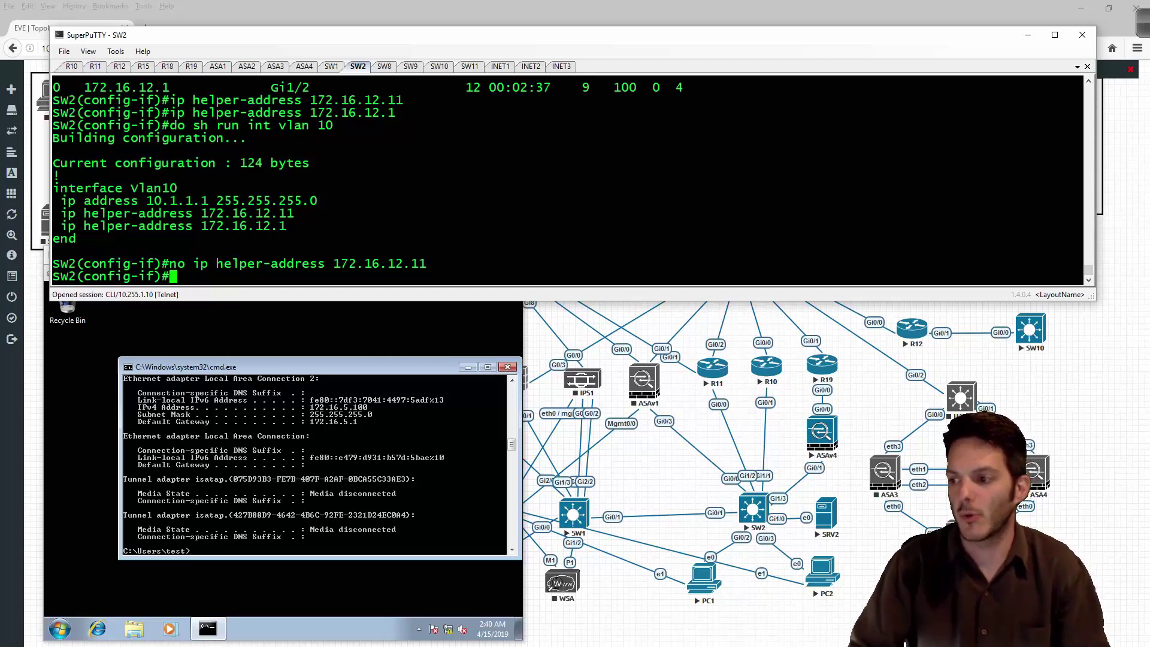
- Renew PC1's DHCP lease with ipconfig /renew to obtain 10.1.1.2
click(436, 459)
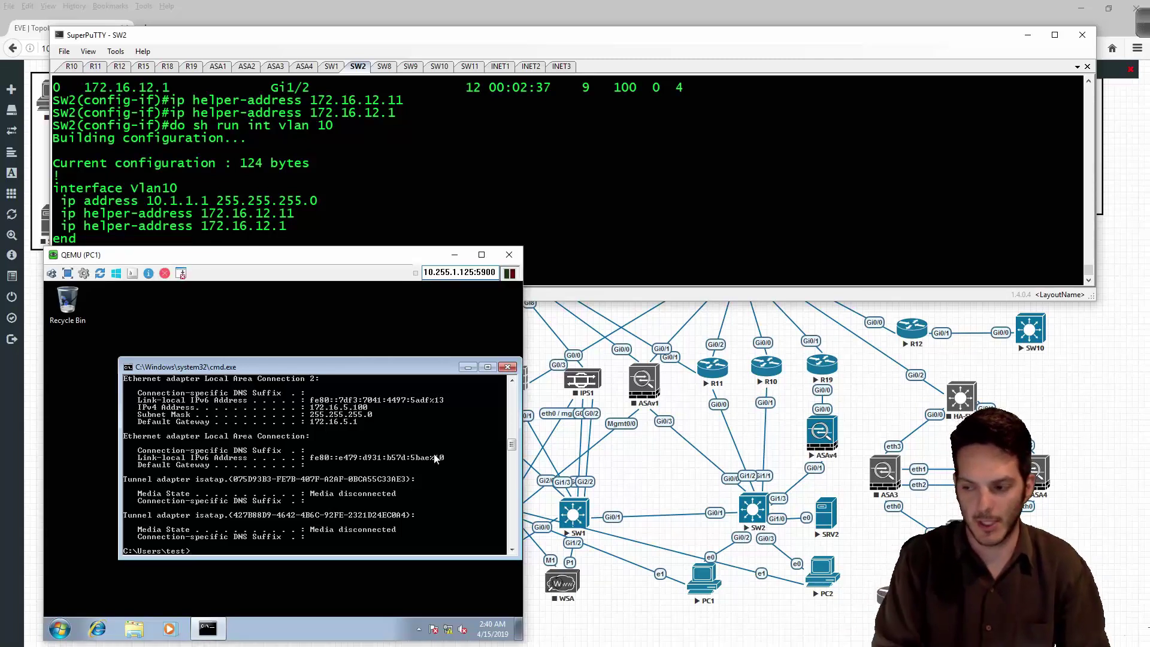
text(ipconfig /renew)
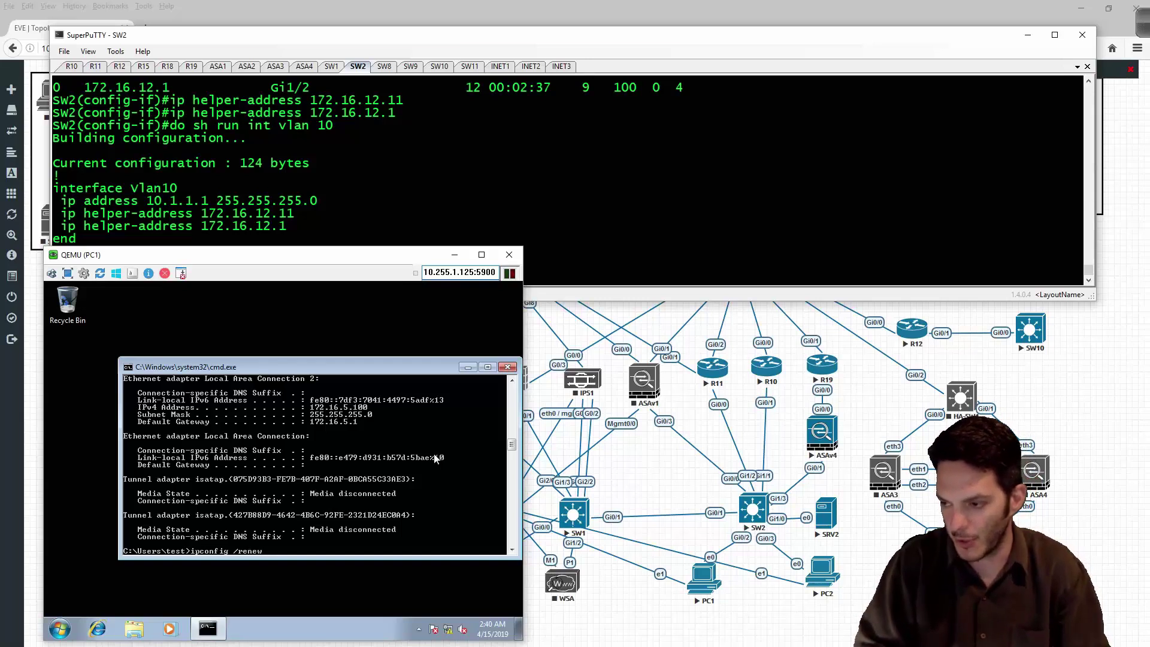
key(Return)
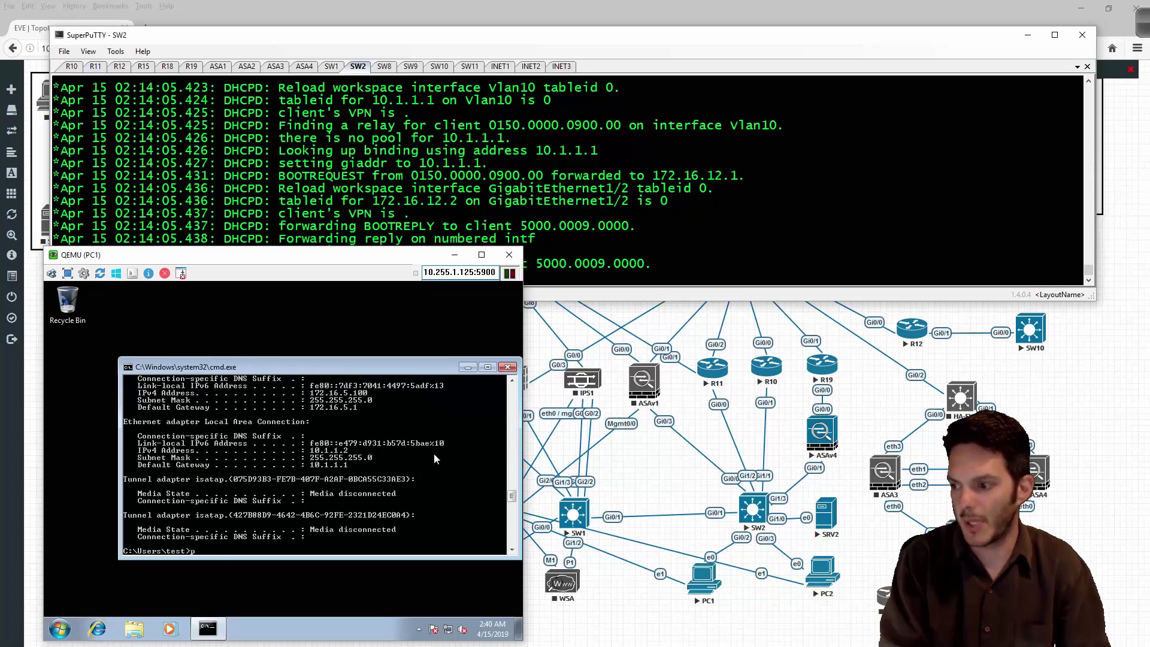
- Ping 10.1.1.1, 8.8.8.8 and google.com from PC1 to confirm connectivity
text(10.1.)
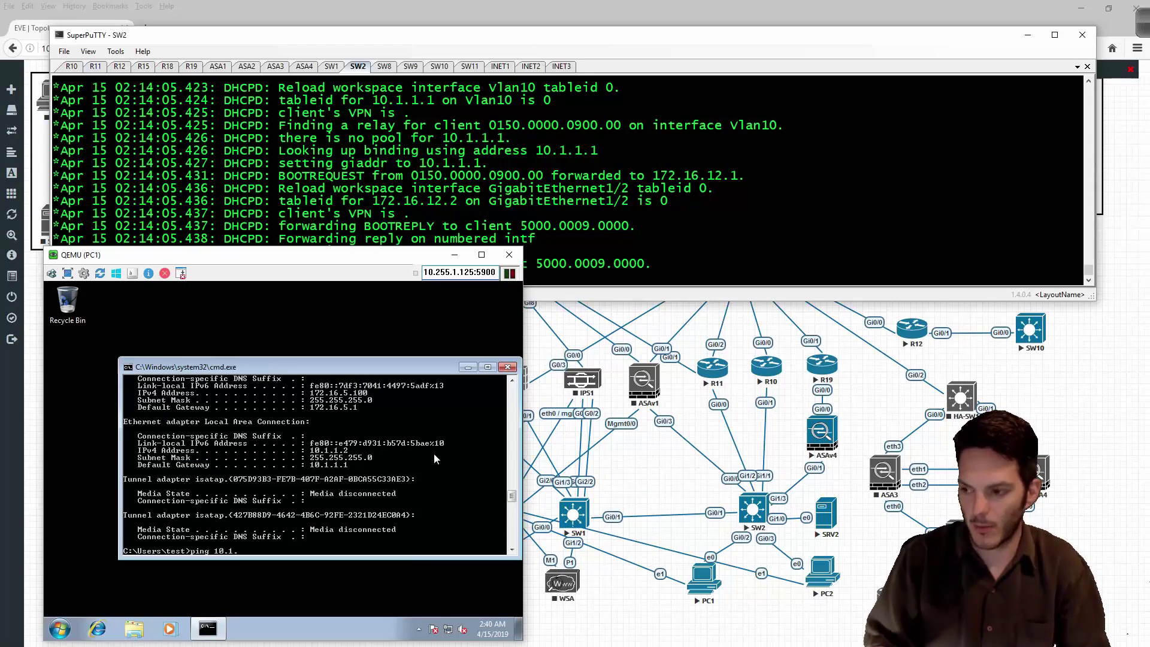
text(1.1)
key(Return)
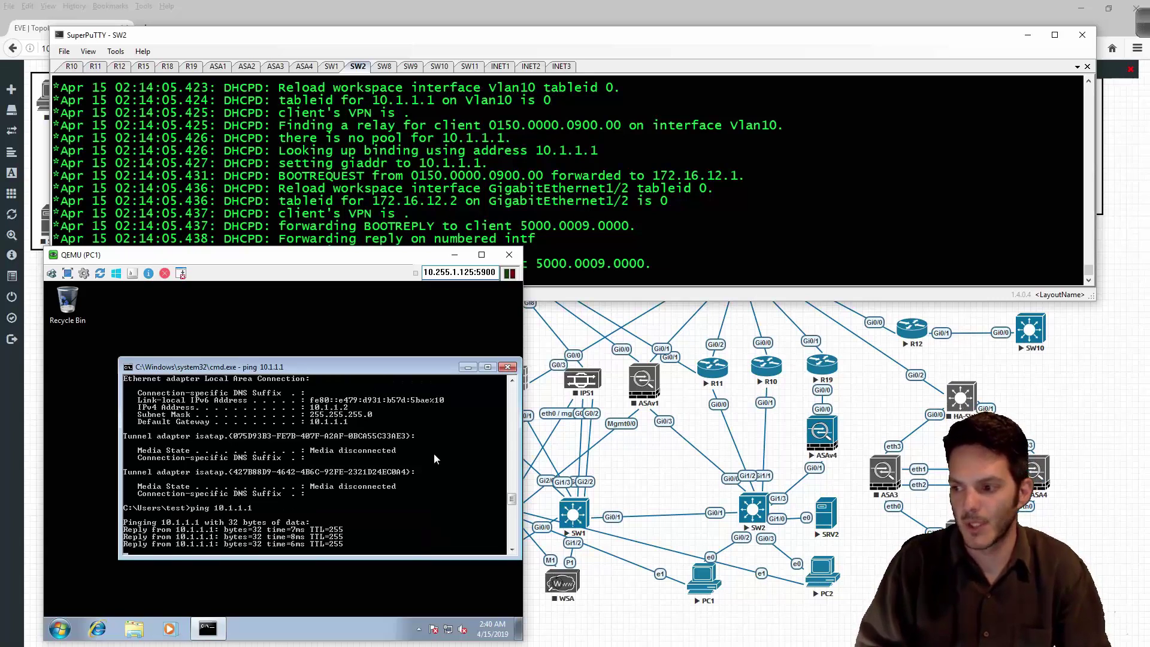
text(ping)
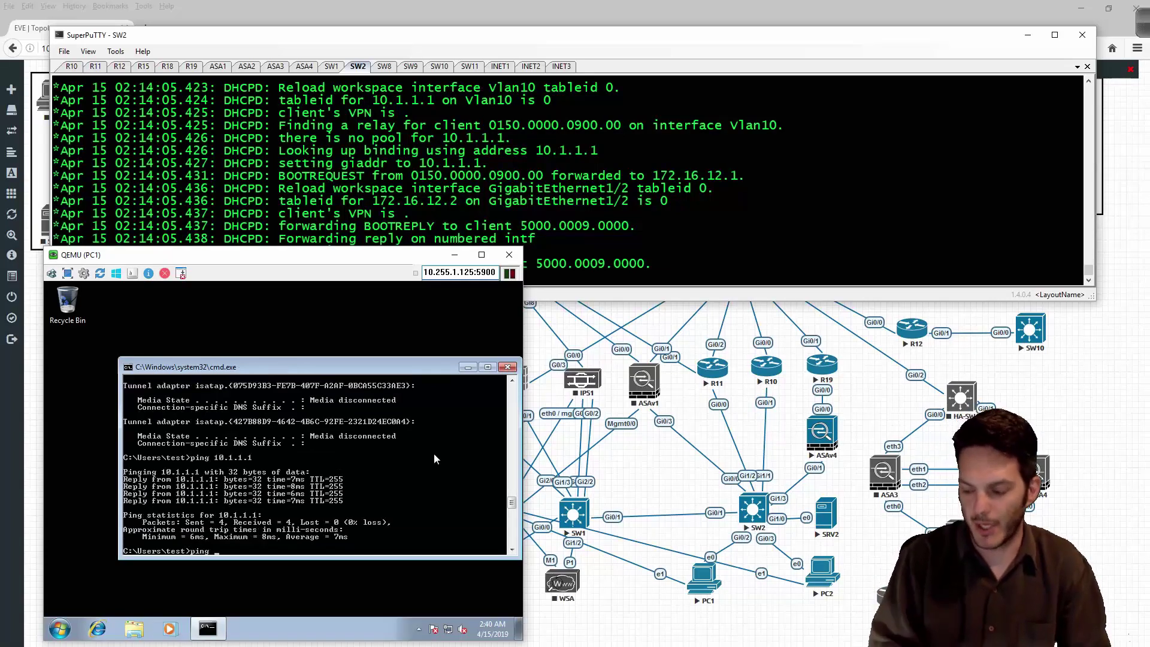
text( 8.8.8.8)
key(Return)
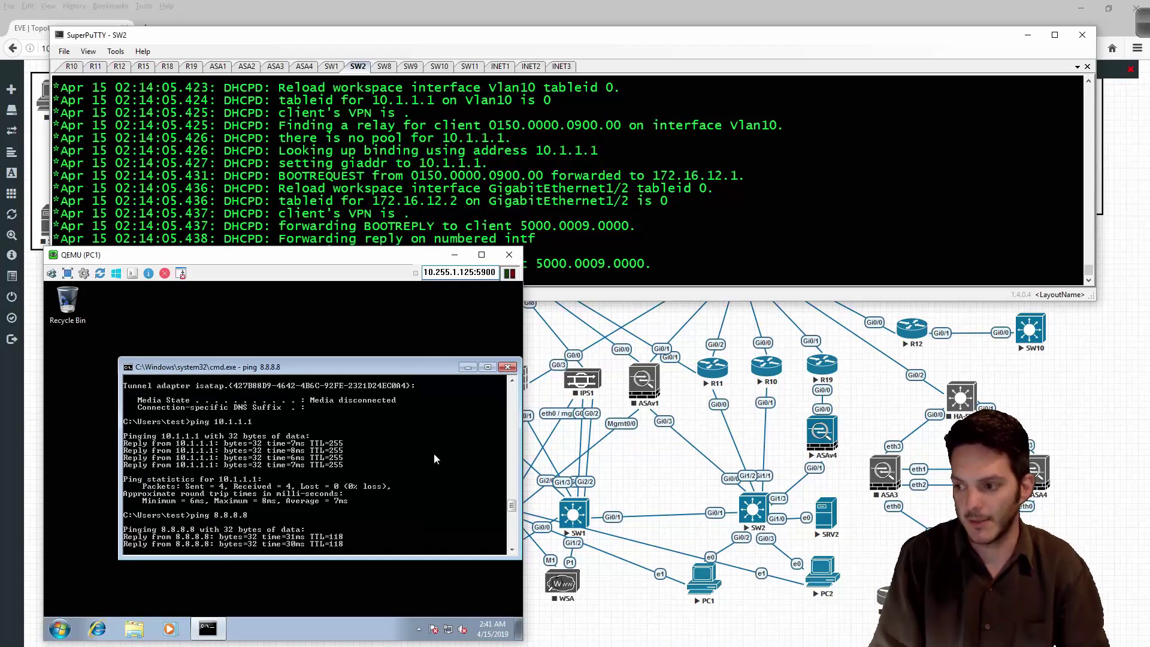
text(ping google.com)
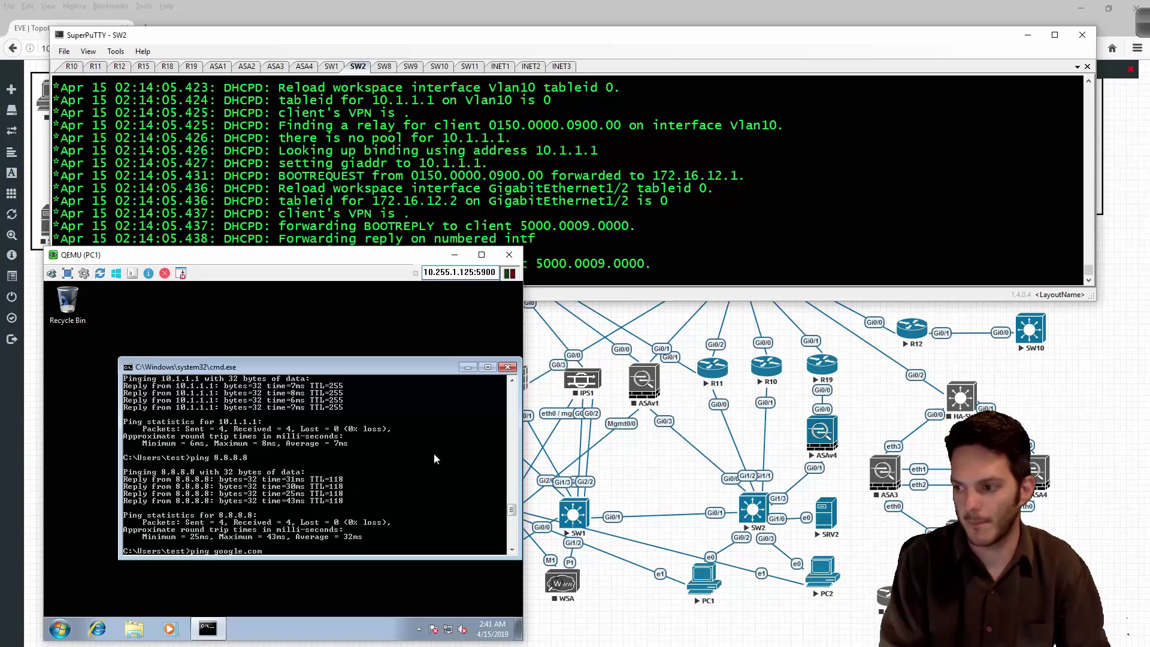
key(Return)
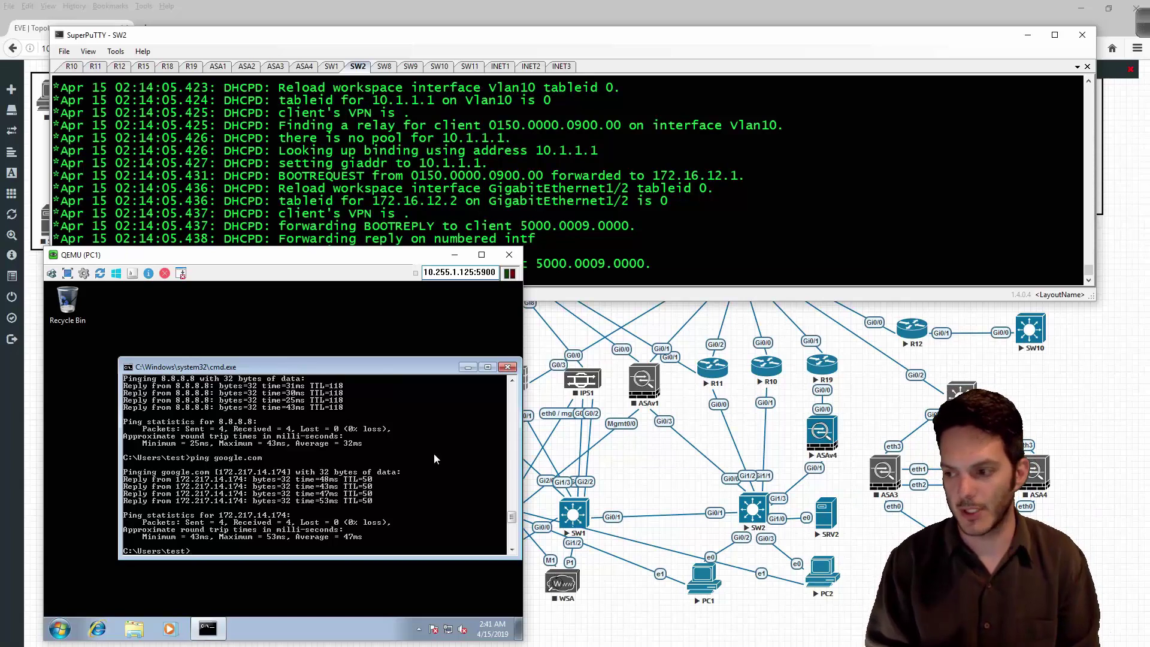
key(alt+Tab)
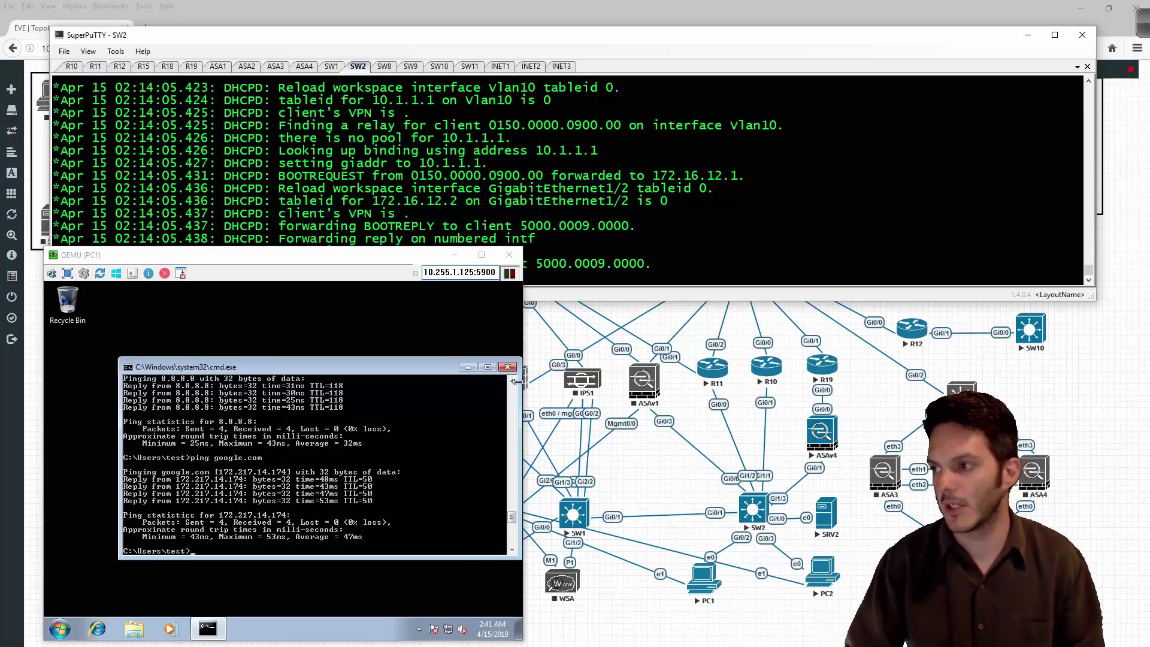
key(Return)
- Exit configuration mode and show SW2's DHCP snooping status and database
text(end)
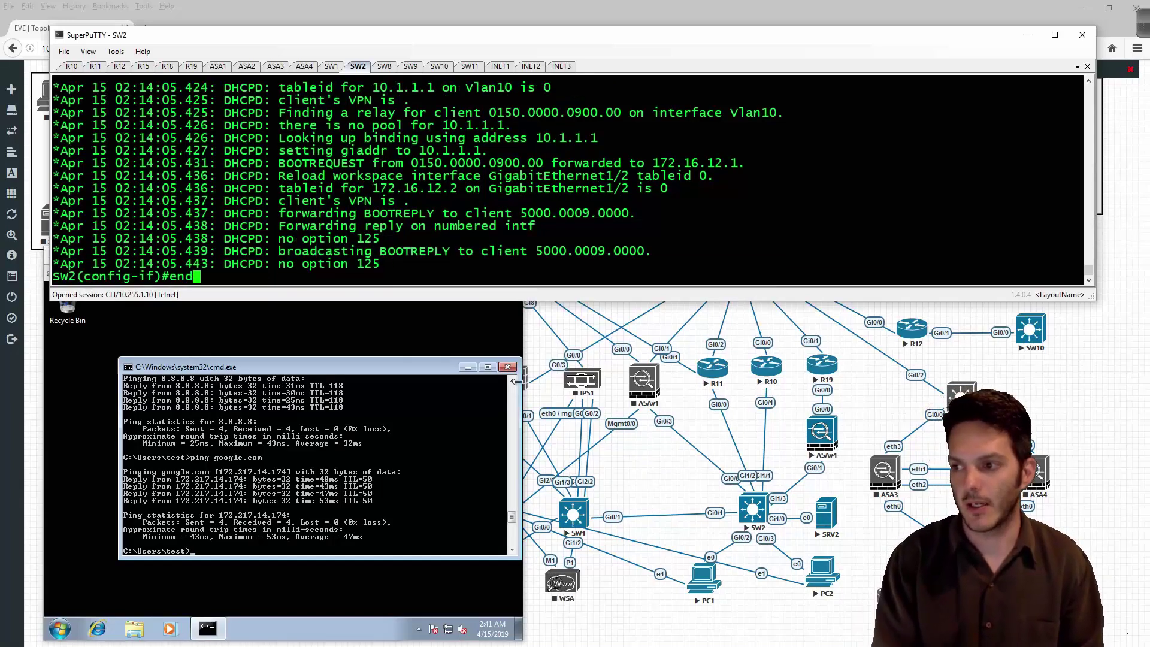
key(Return)
key(Return)
text(show ip dhcp snoo)
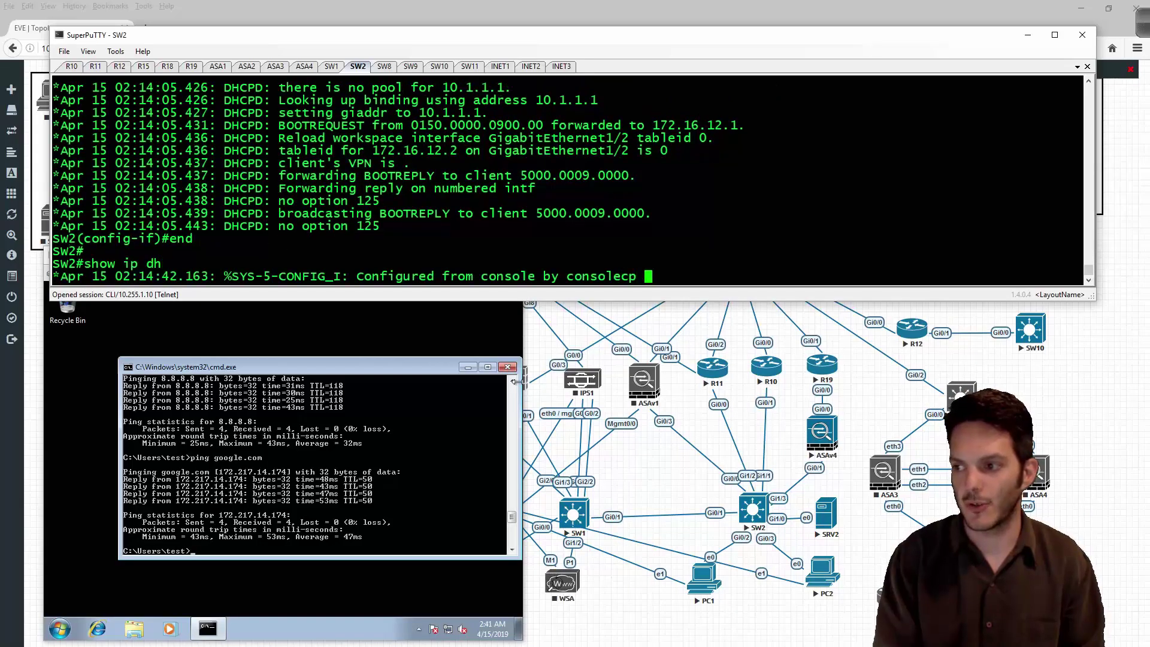
key(Tab)
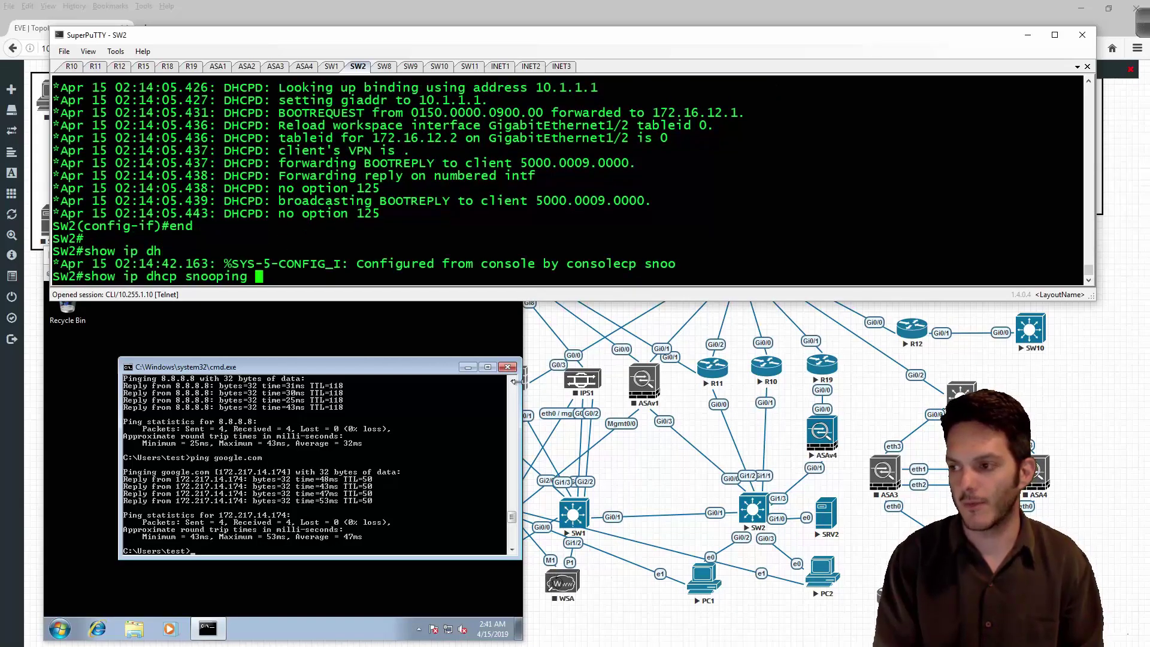
key(Return)
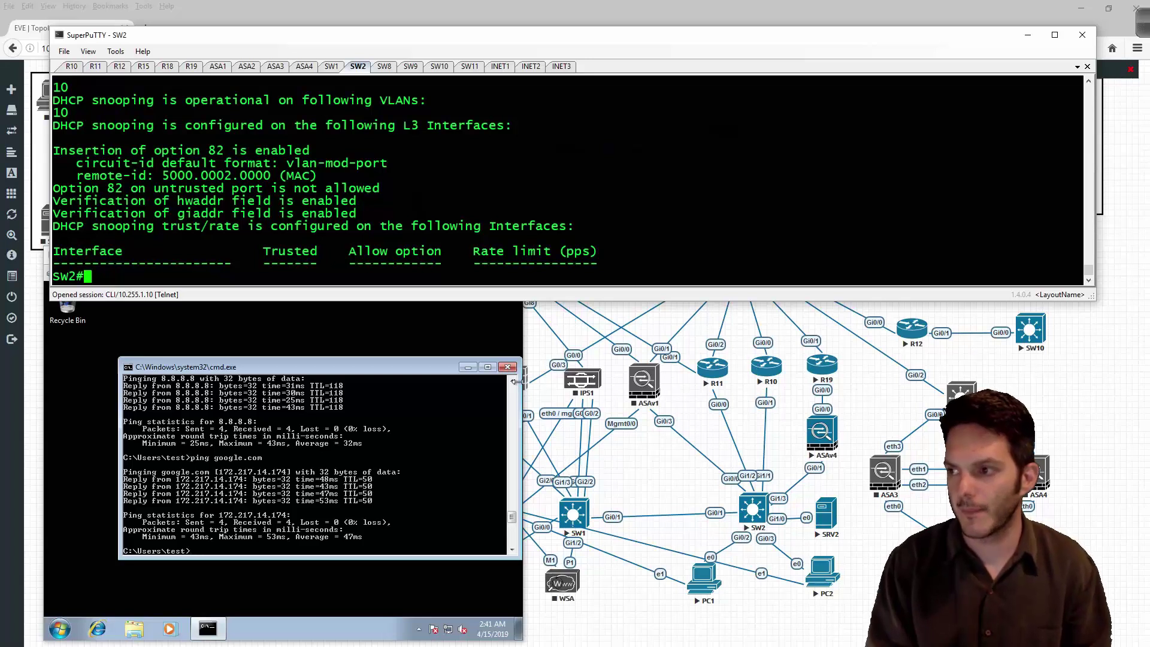
key(Up)
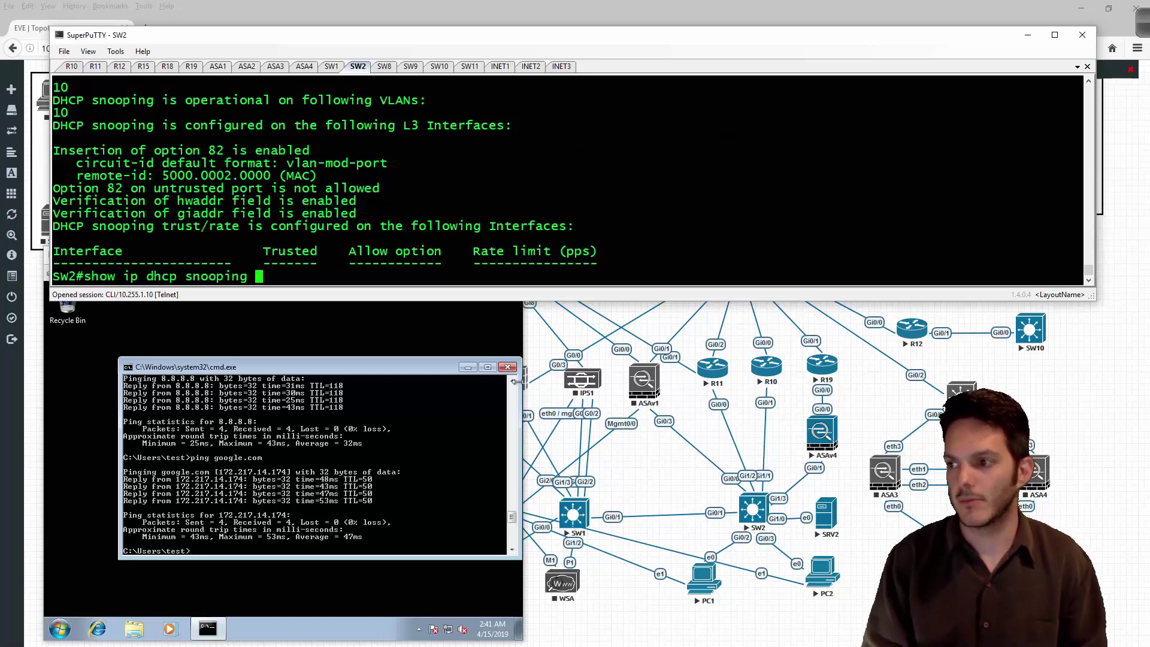
text(da)
key(Tab)
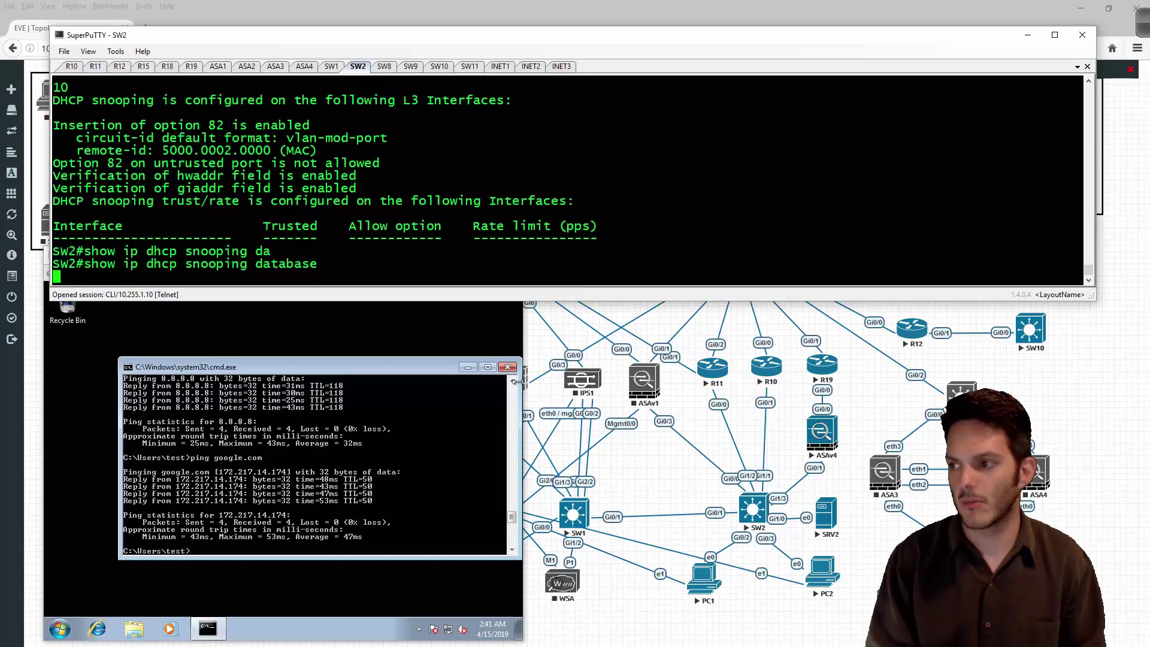
key(Return)
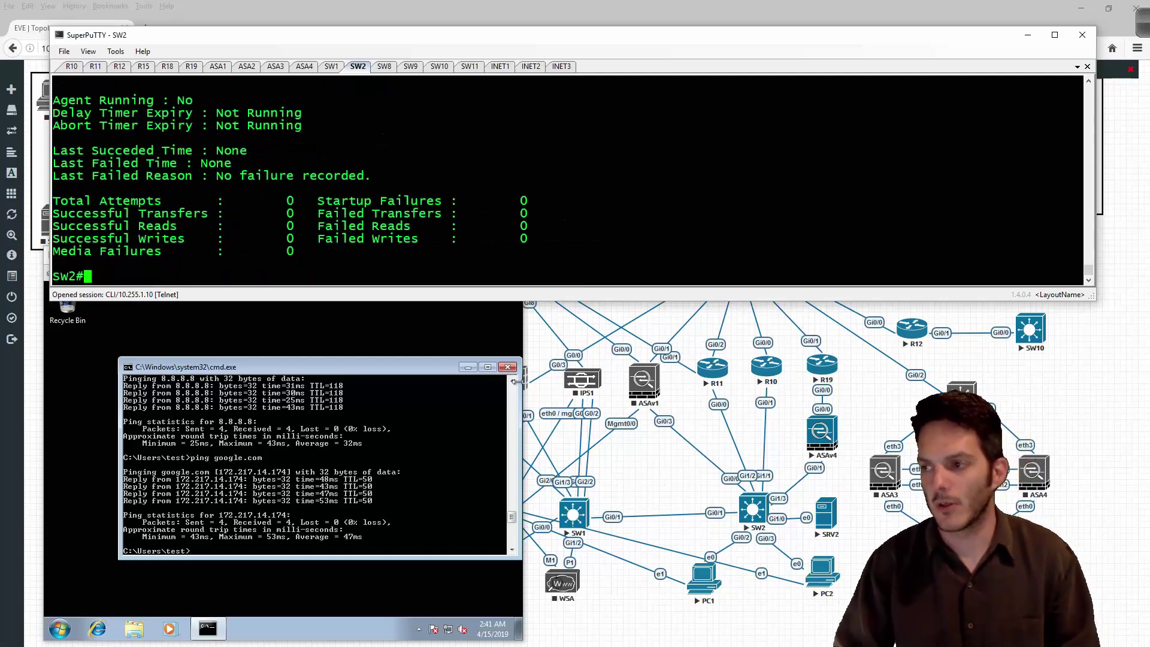
- Show the DHCP snooping binding table, listing 10.1.1.2 on VLAN 10 via Gi0/2
key(Up)
key(BackSpace)
key(BackSpace)
key(BackSpace)
key(BackSpace)
key(BackSpace)
key(BackSpace)
key(BackSpace)
key(BackSpace)
text(bin)
key(Tab)
key(Return)
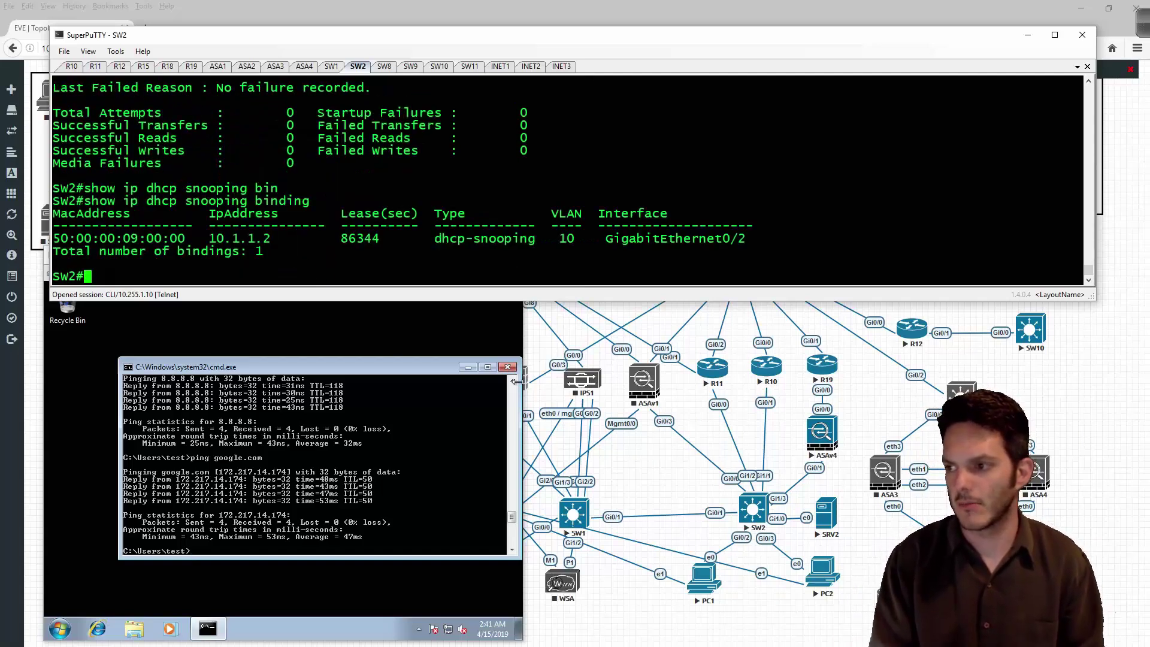
scroll(569, 179, up, 5)
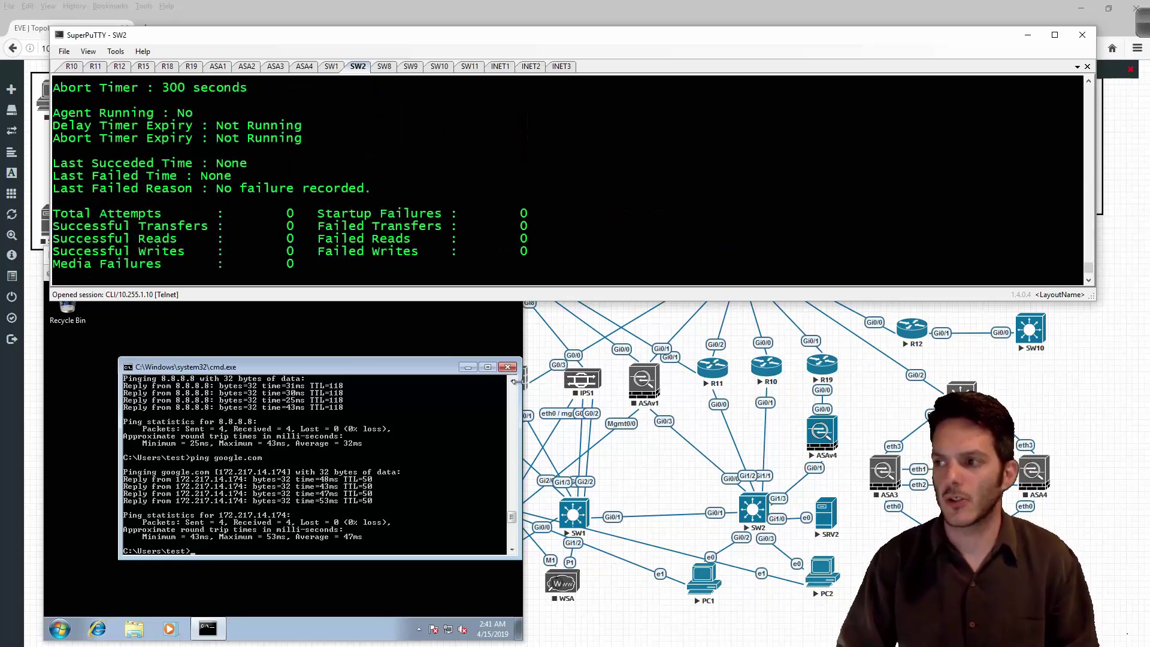
scroll(515, 381, up, 3)
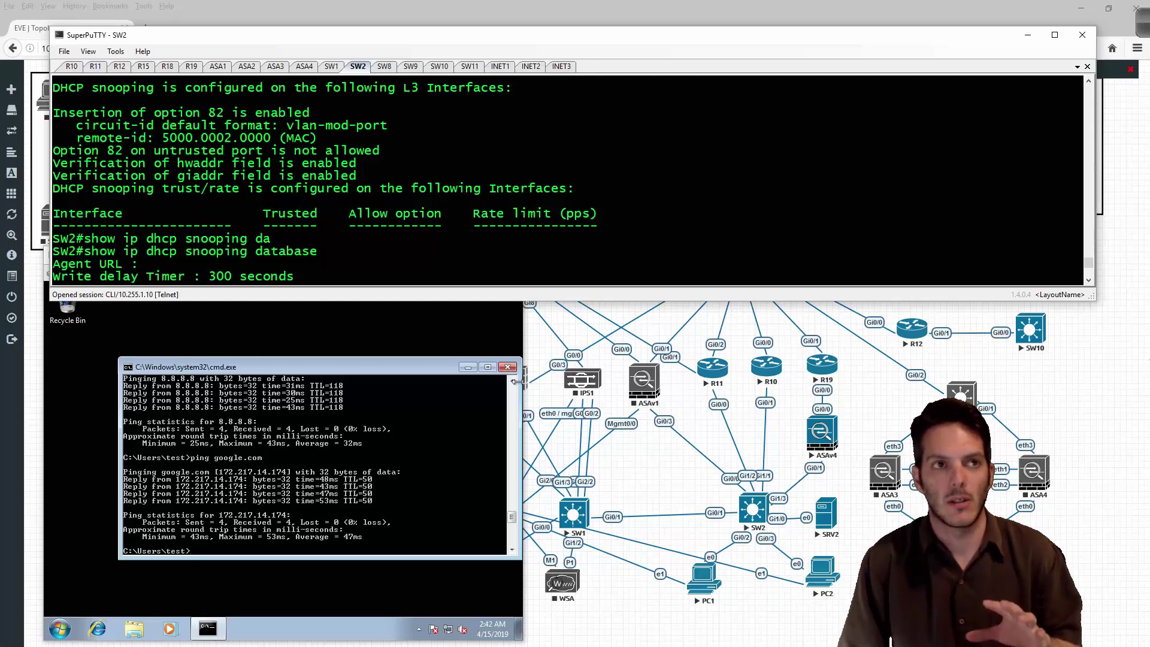
text(show ip dhcp snooping bin)
key(Tab)
key(Return)
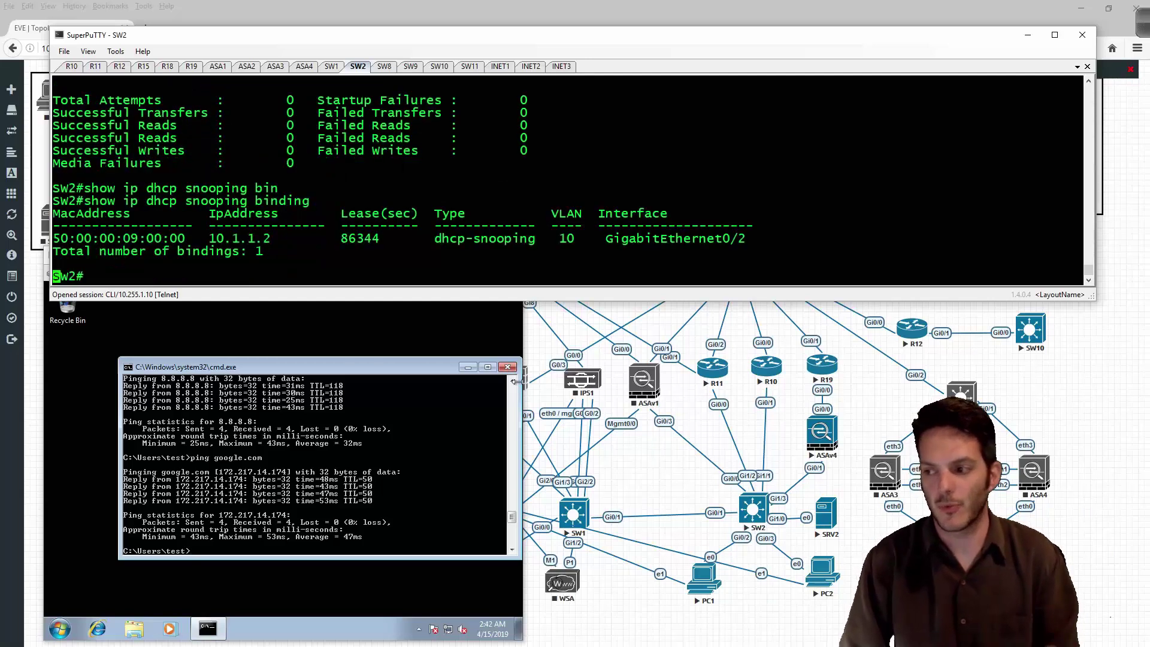
key(Return)
- Display SW2's running configuration for GigabitEthernet1/2 with sh run int g1/2
text(s)
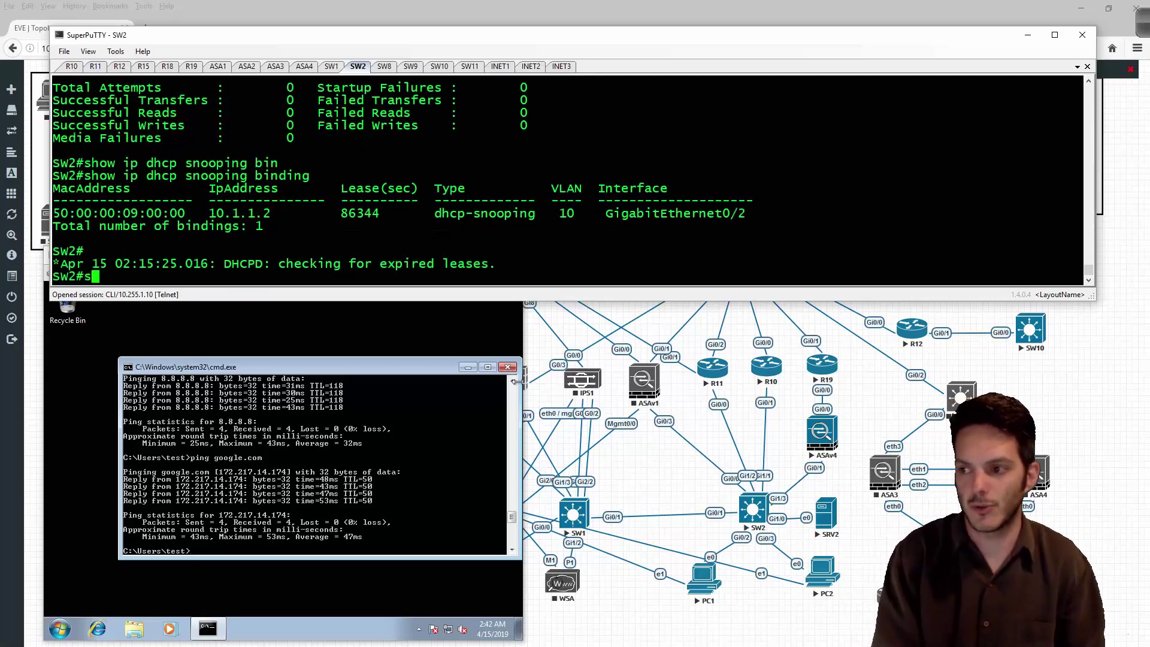
text(h run int )
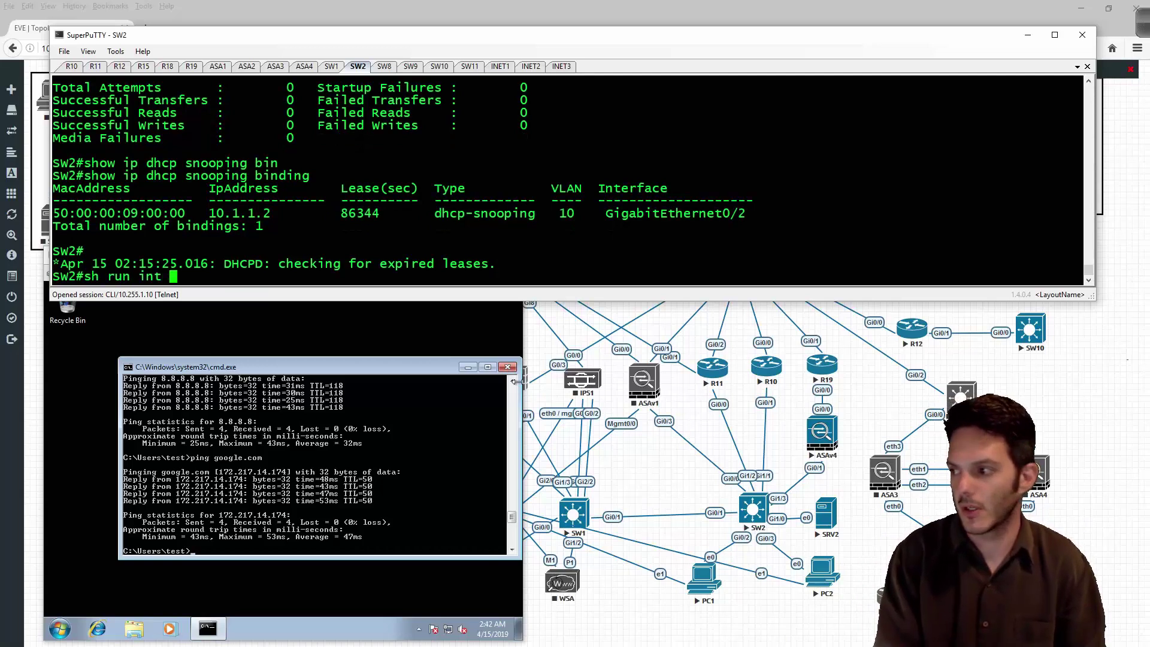
text(g1/2)
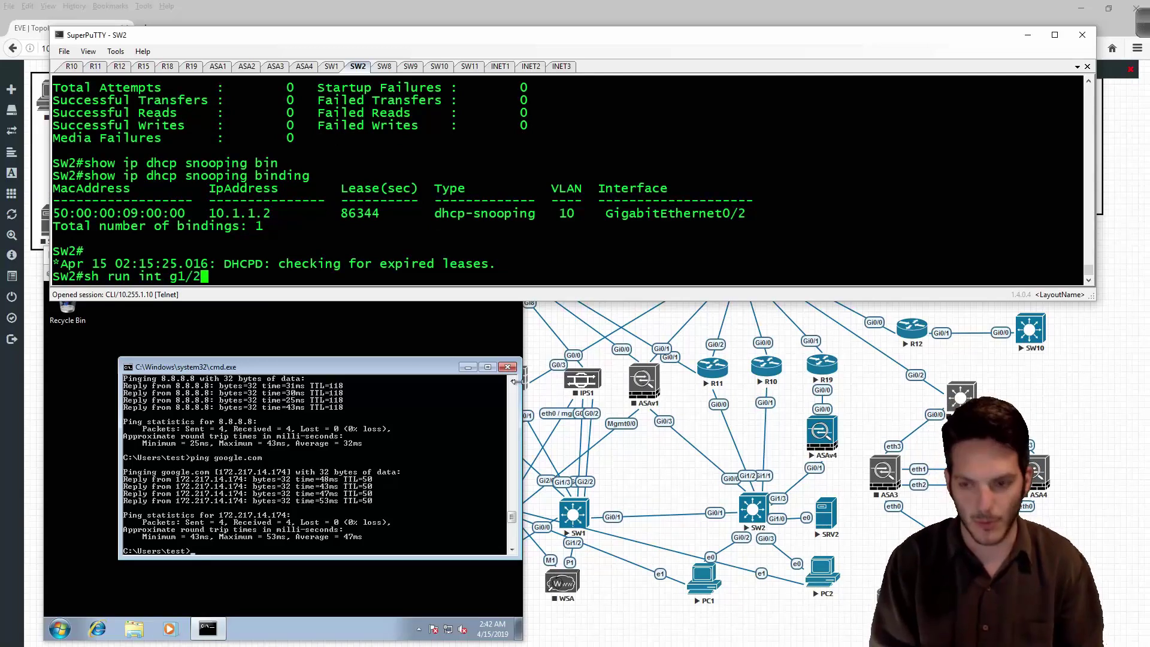
key(Return)
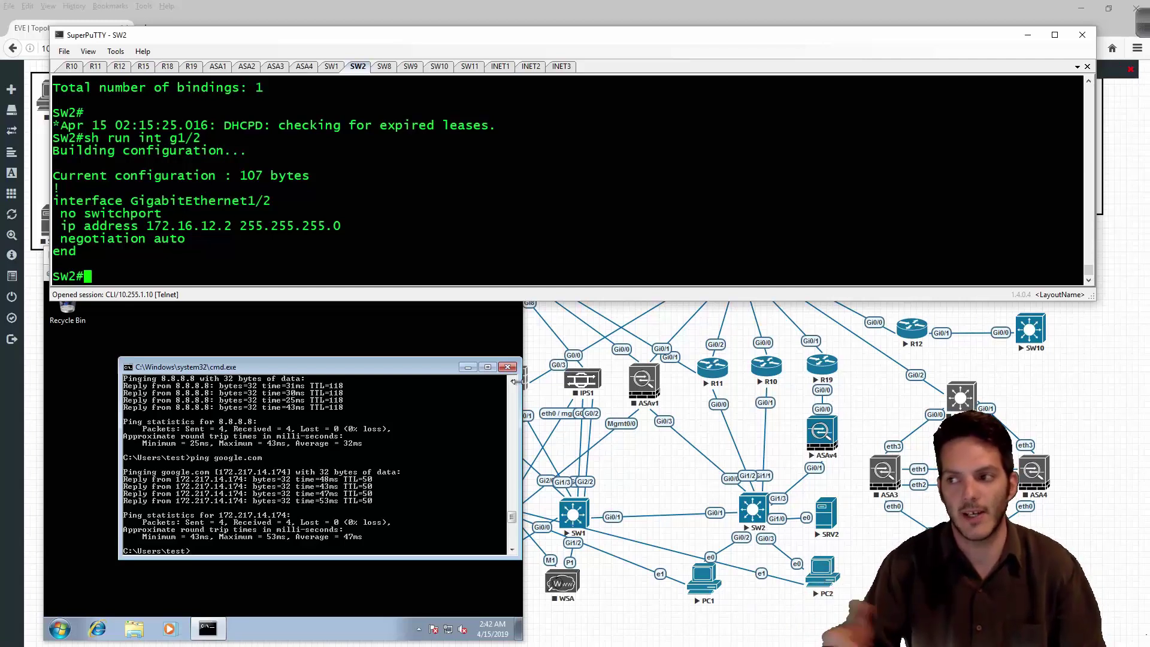
- Enter g1/2 configuration on SW2 and query ip dhcp options, finding snooping unavailable
text(conf t)
key(Return)
text(i)
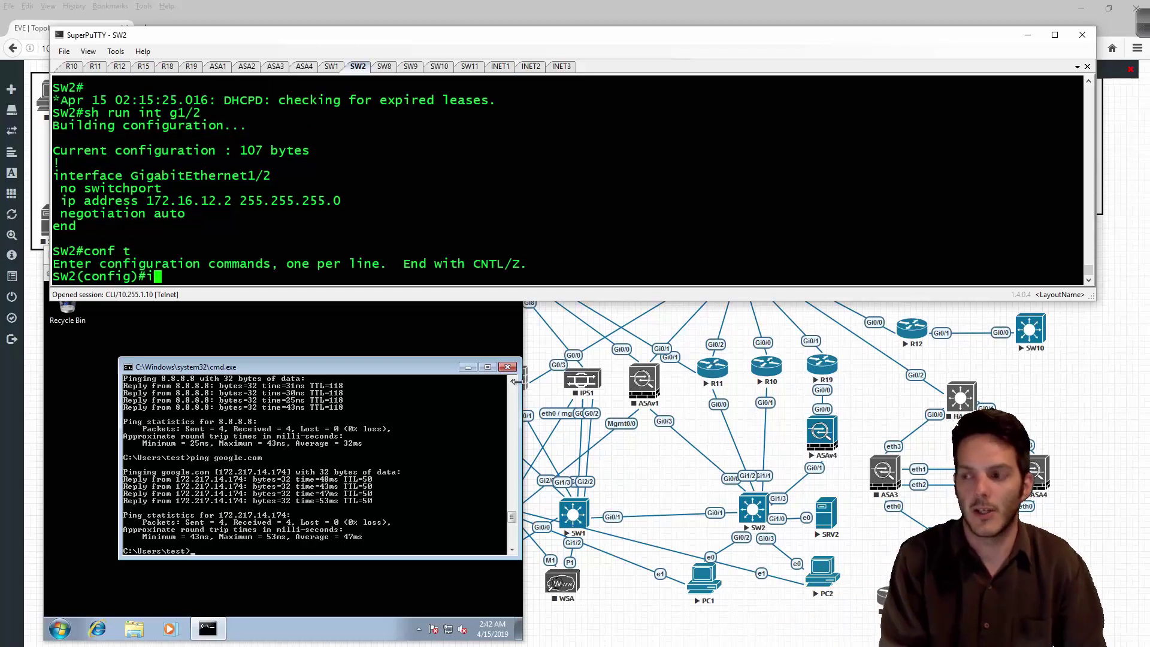
text(nt g1/2)
key(Return)
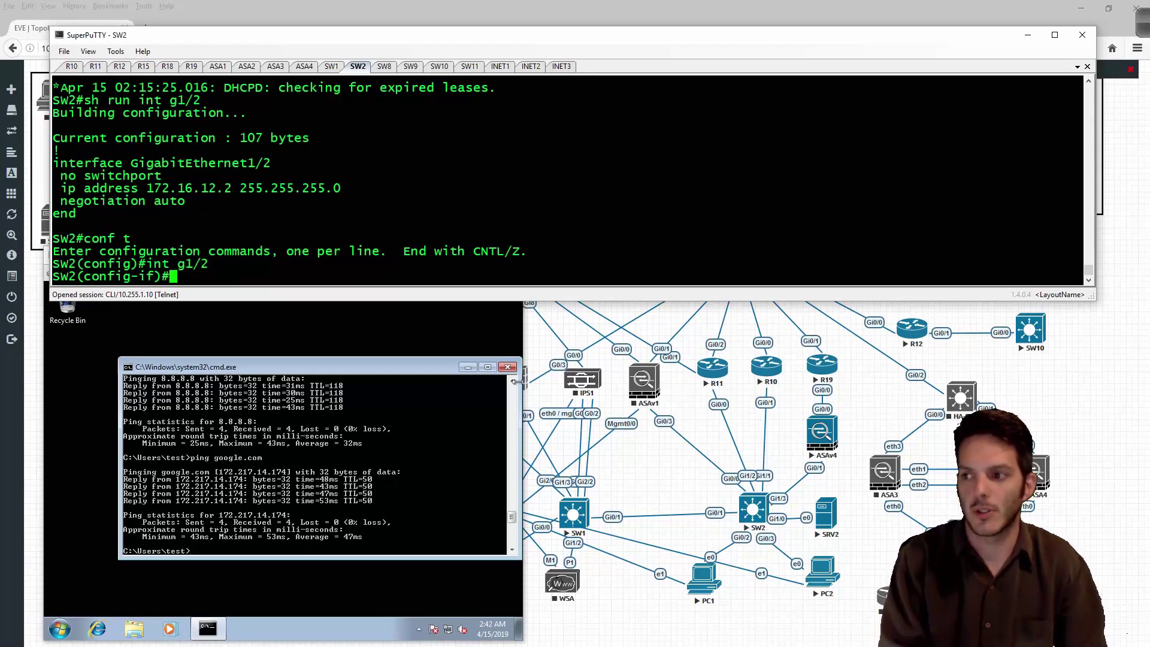
text(ip dhcp sno)
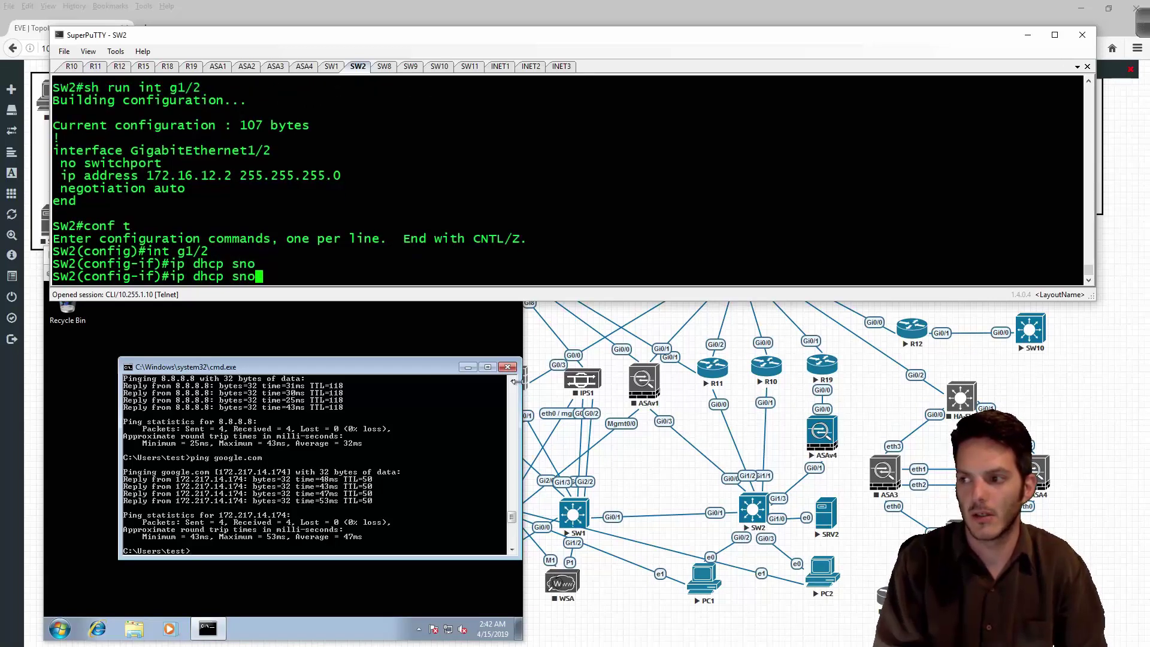
text(??)
key(BackSpace)
key(BackSpace)
key(BackSpace)
text(?)
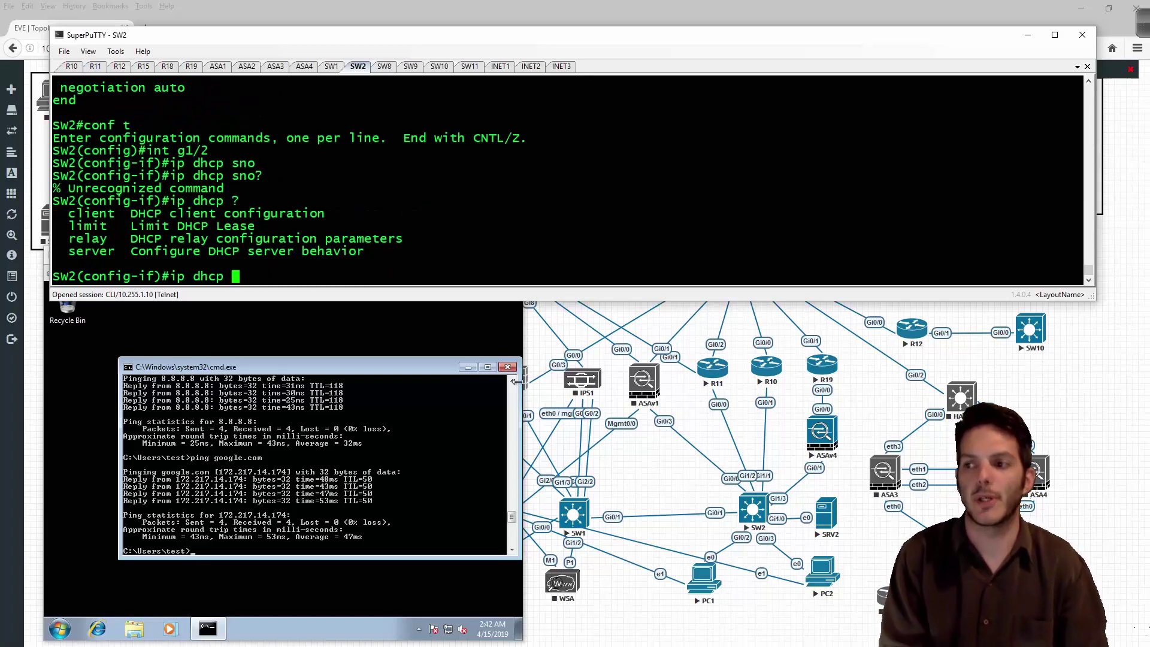
key(BackSpace)
key(BackSpace)
key(BackSpace)
key(BackSpace)
key(BackSpace)
key(BackSpace)
key(BackSpace)
key(BackSpace)
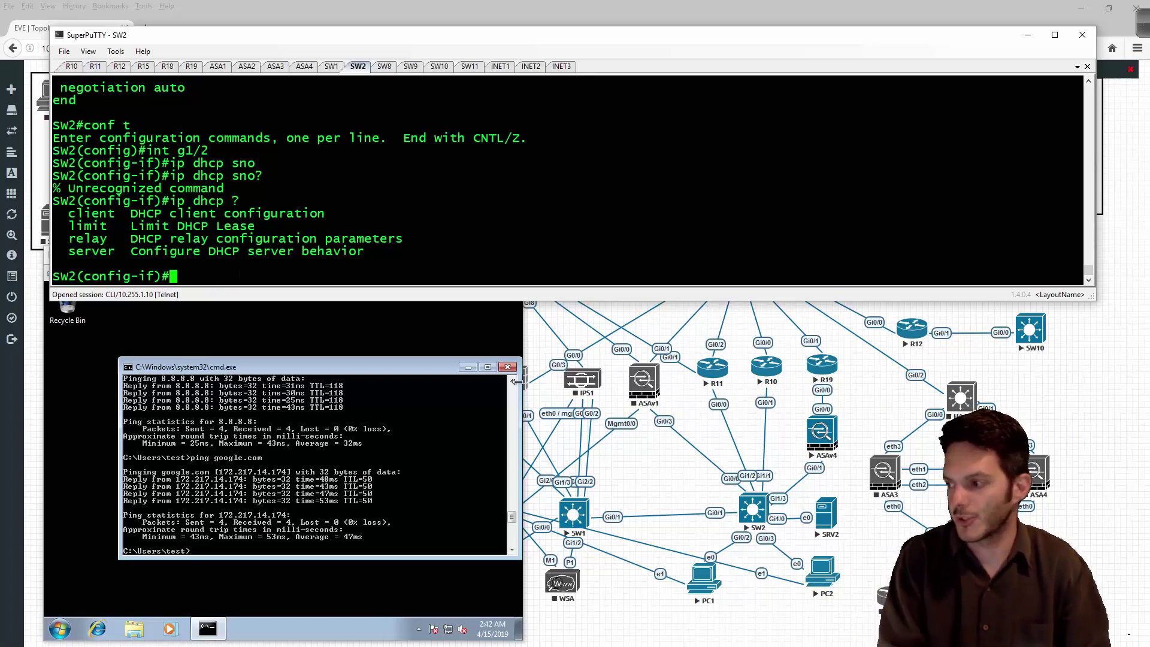
text(int g1/)
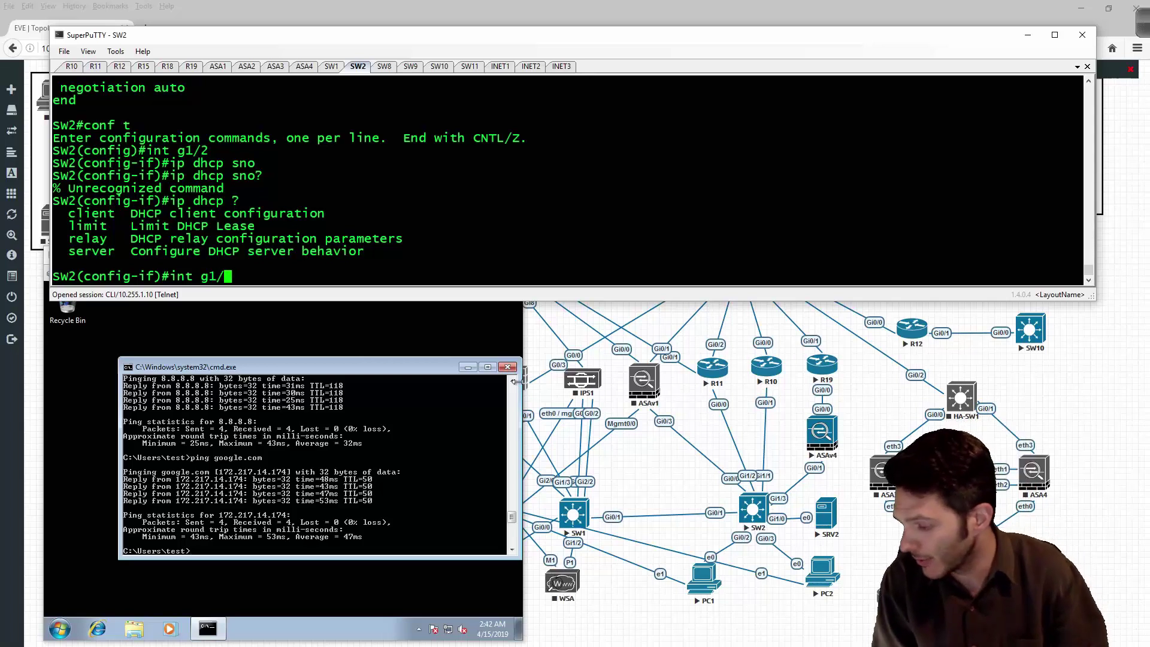
text(3)
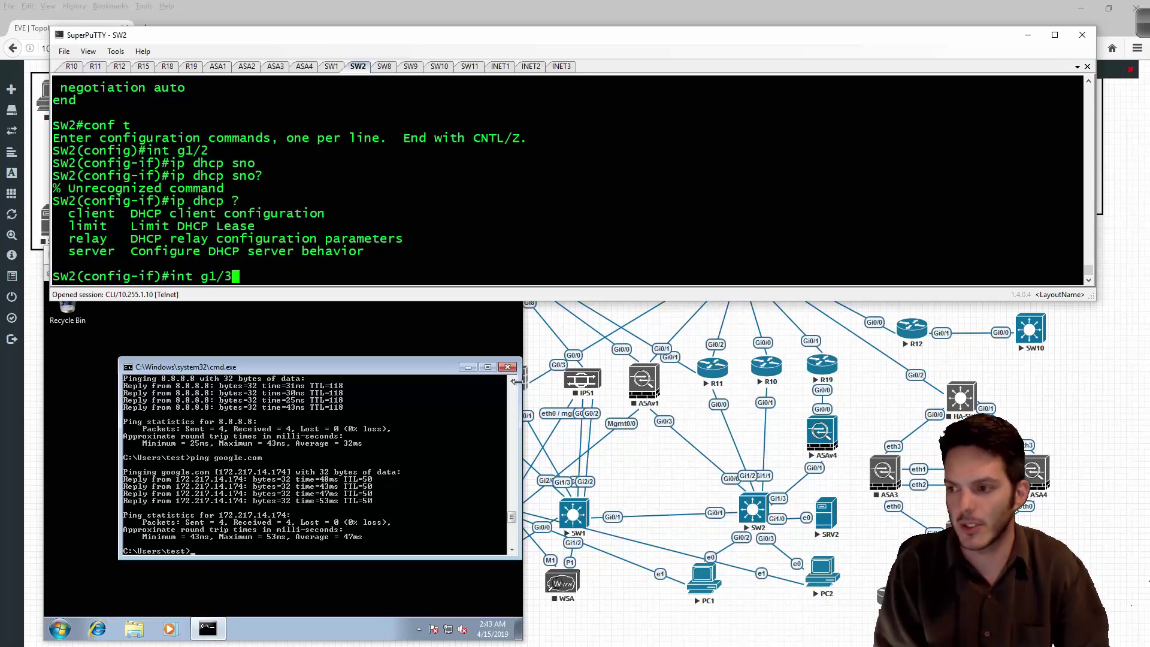
- Make GigabitEthernet1/1 a DHCP snooping trusted port
key(BackSpace)
text(1)
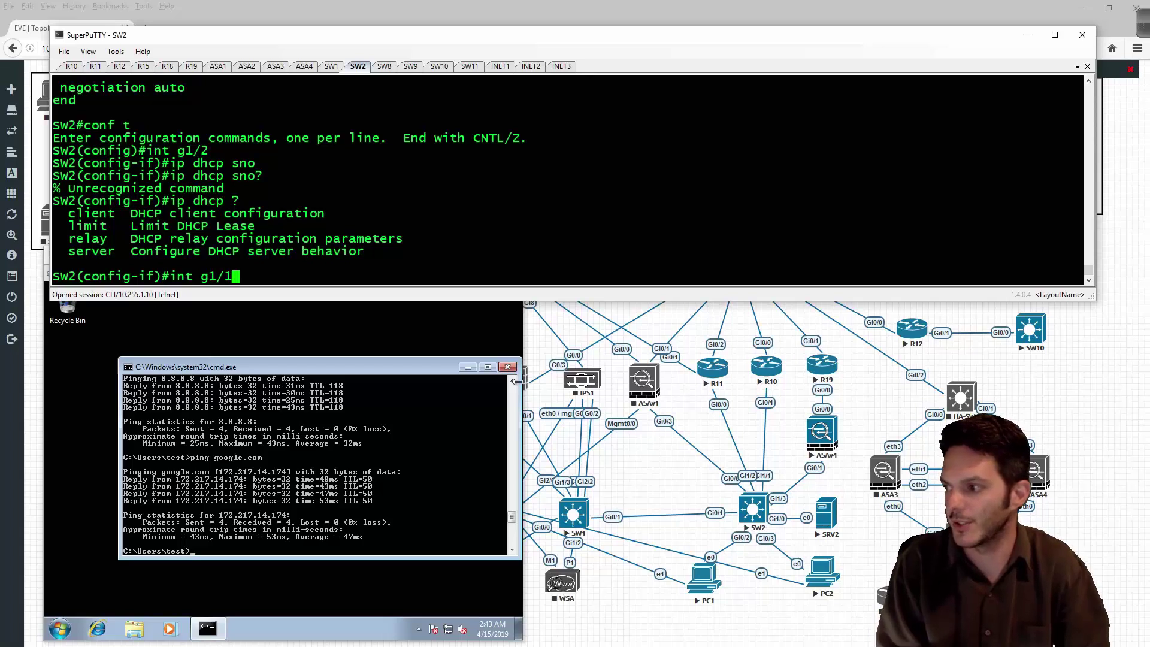
key(Return)
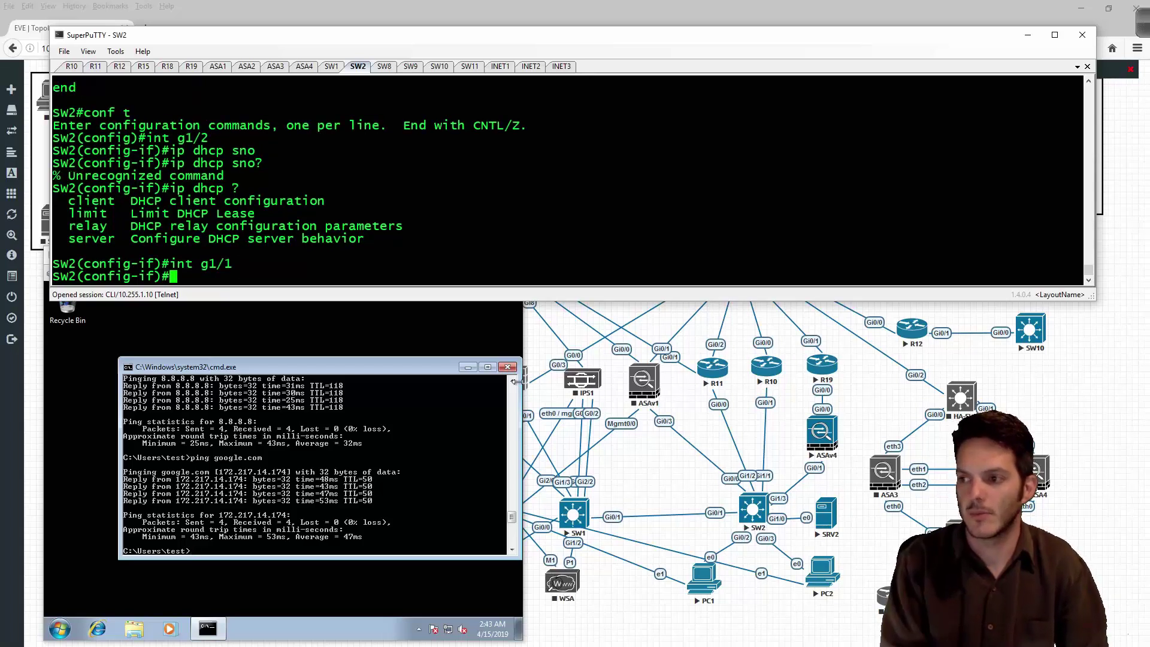
text(ip dhcp)
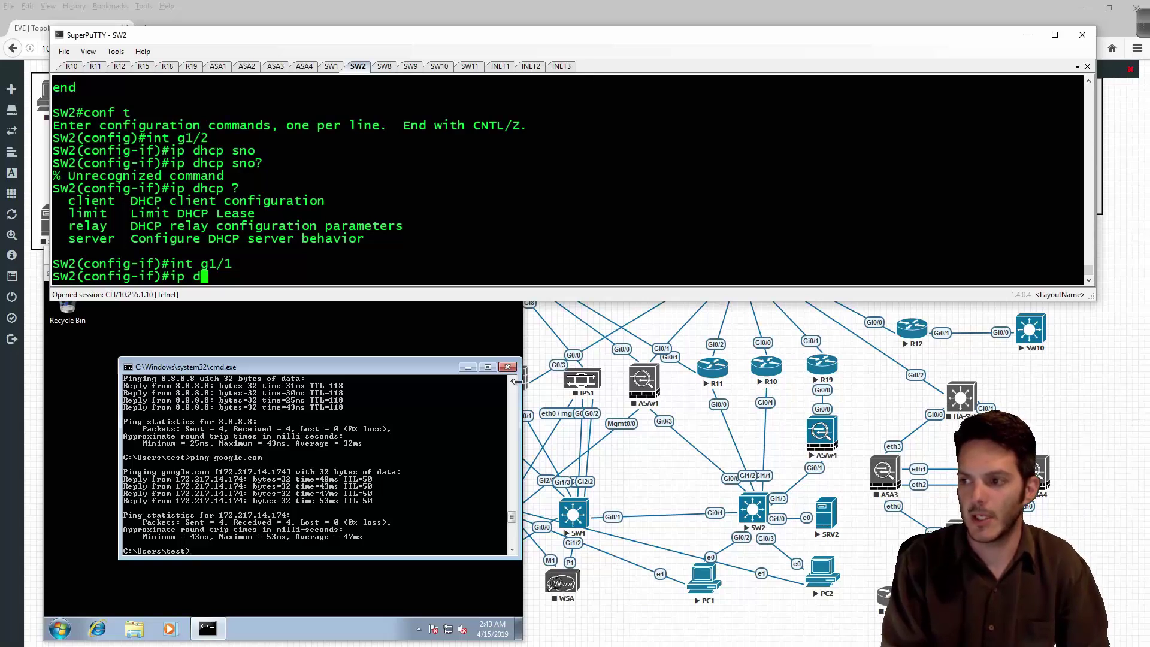
key(Tab)
text(?sn)
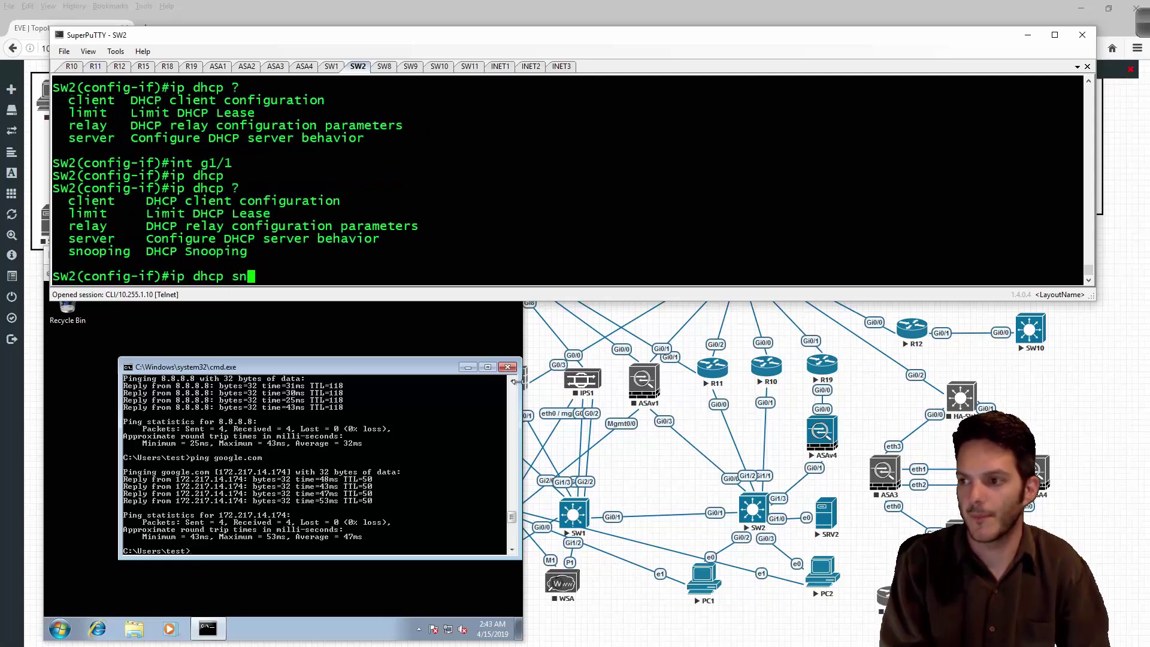
key(Tab)
text(?tr)
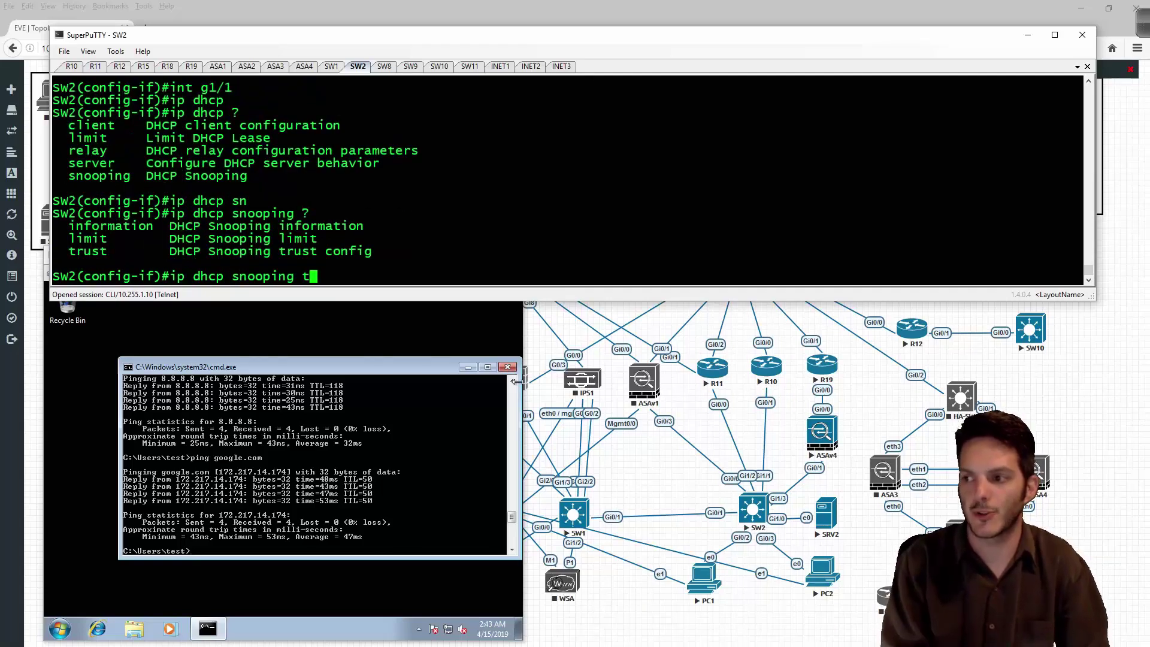
key(Tab)
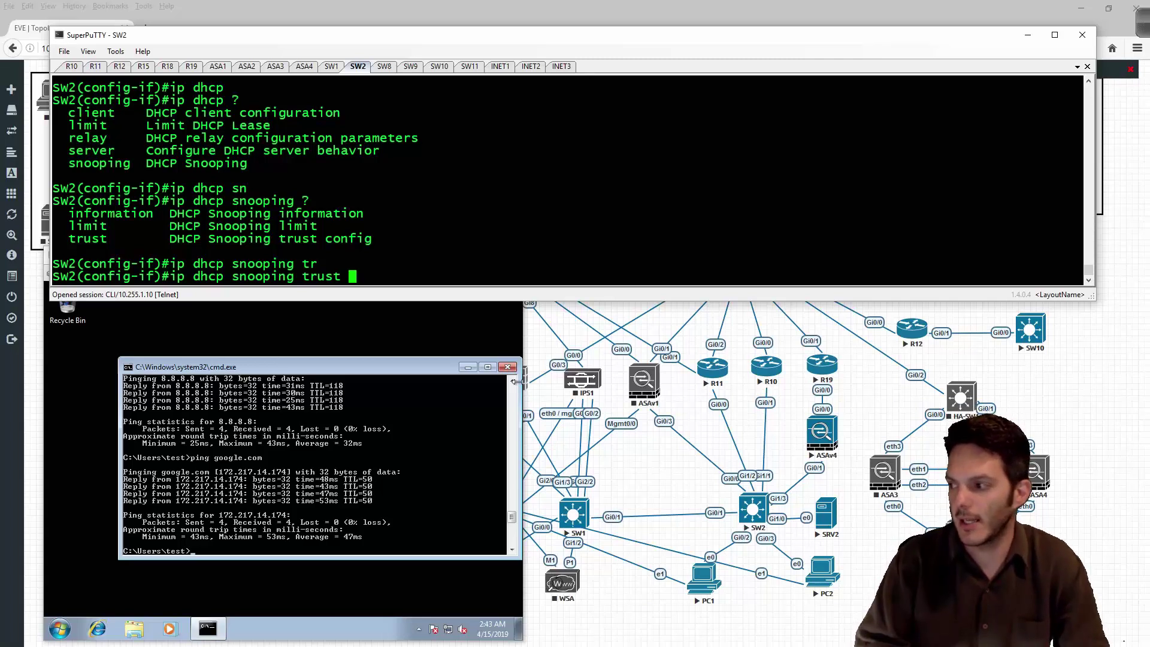
key(Return)
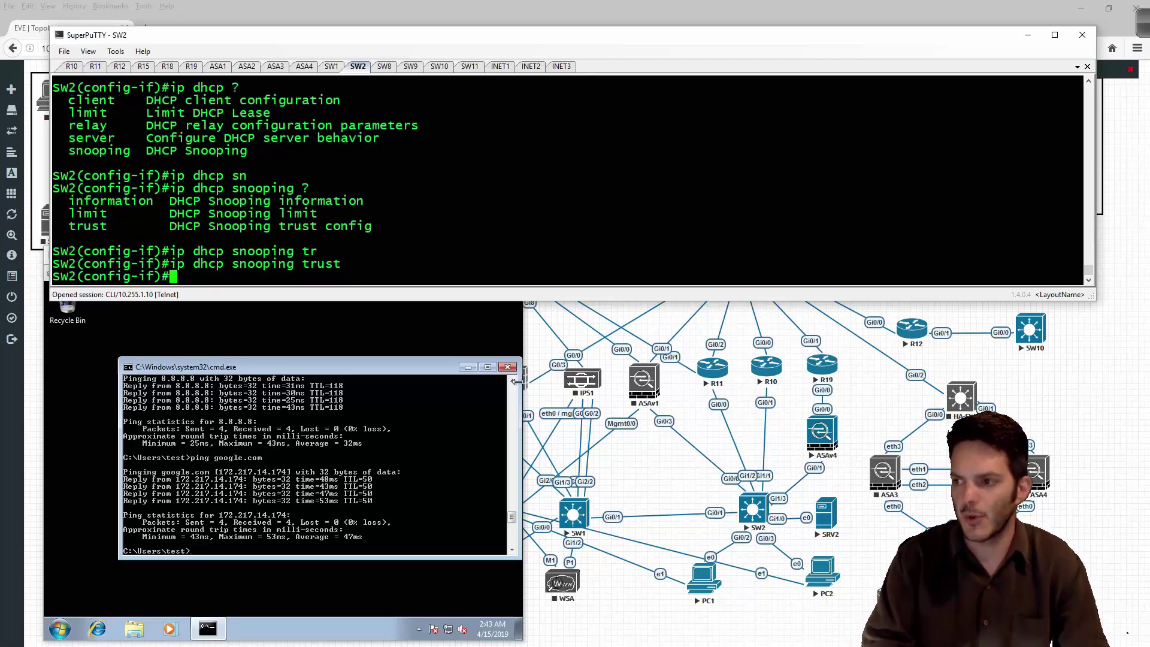
- Set g1/1 as an 802.1Q trunk with sw tr e d and sw m t
text(exitu)
key(BackSpace)
key(BackSpace)
key(BackSpace)
key(BackSpace)
key(BackSpace)
text(sw tr e d)
key(Return)
text(sw m t)
key(Return)
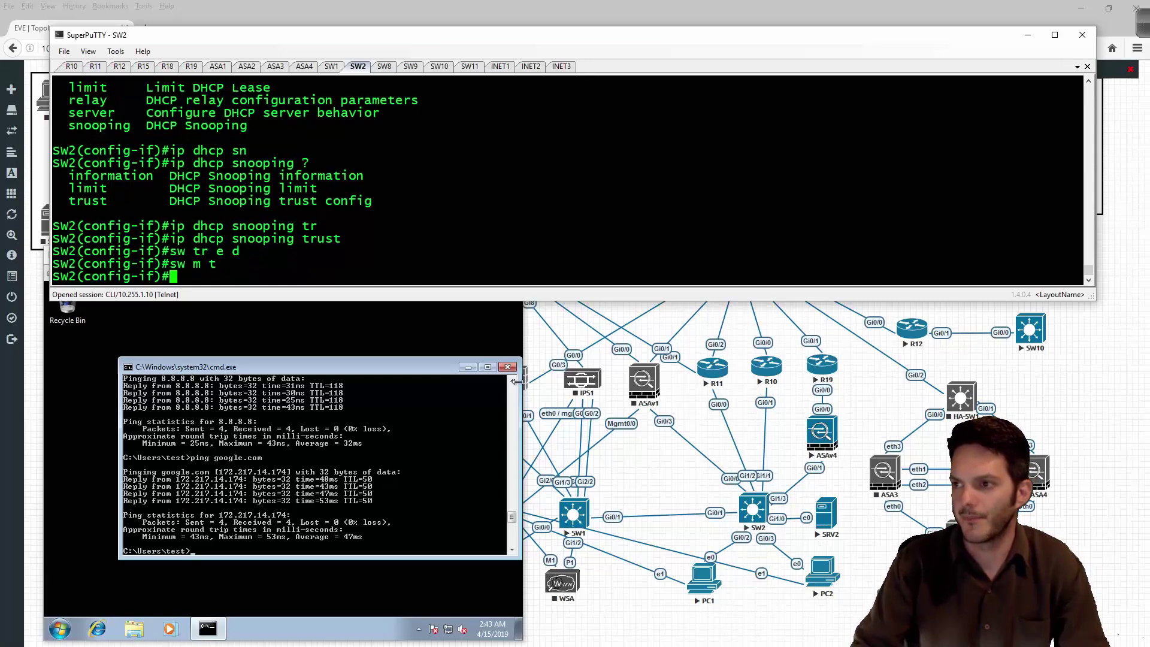
- On R10, enter global configuration and bring up GigabitEthernet0/1 with no shut
click(71, 66)
key(Return)
text(en)
key(Return)
text(conf t)
key(Return)
text(int g-)
key(BackSpace)
text(0/1)
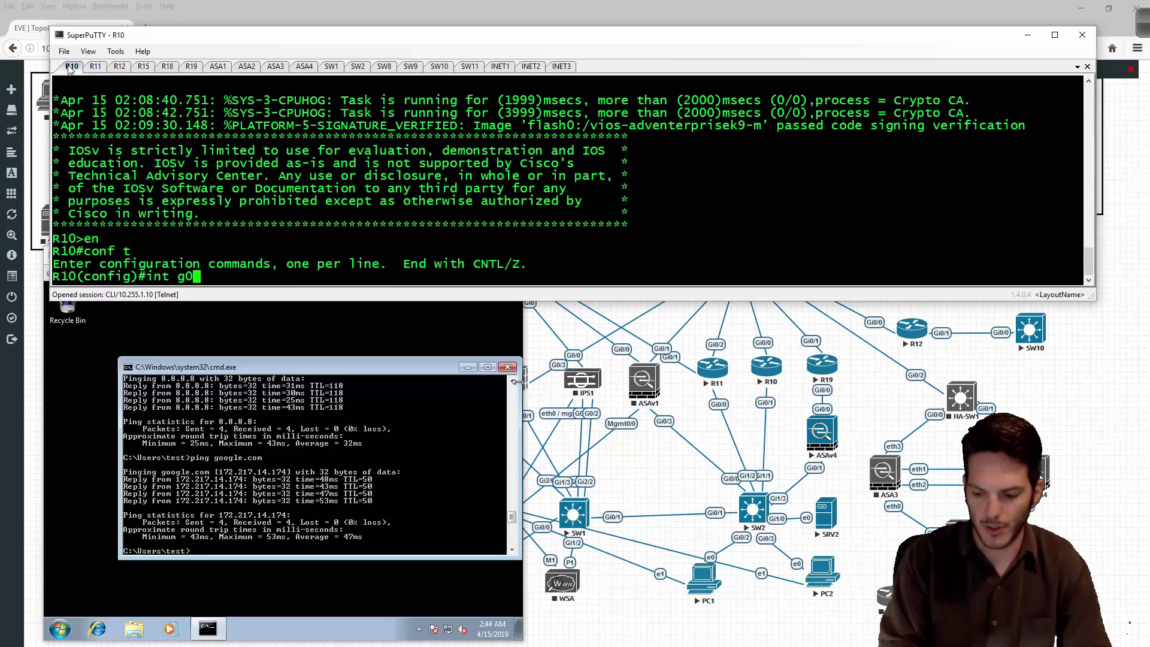
key(Return)
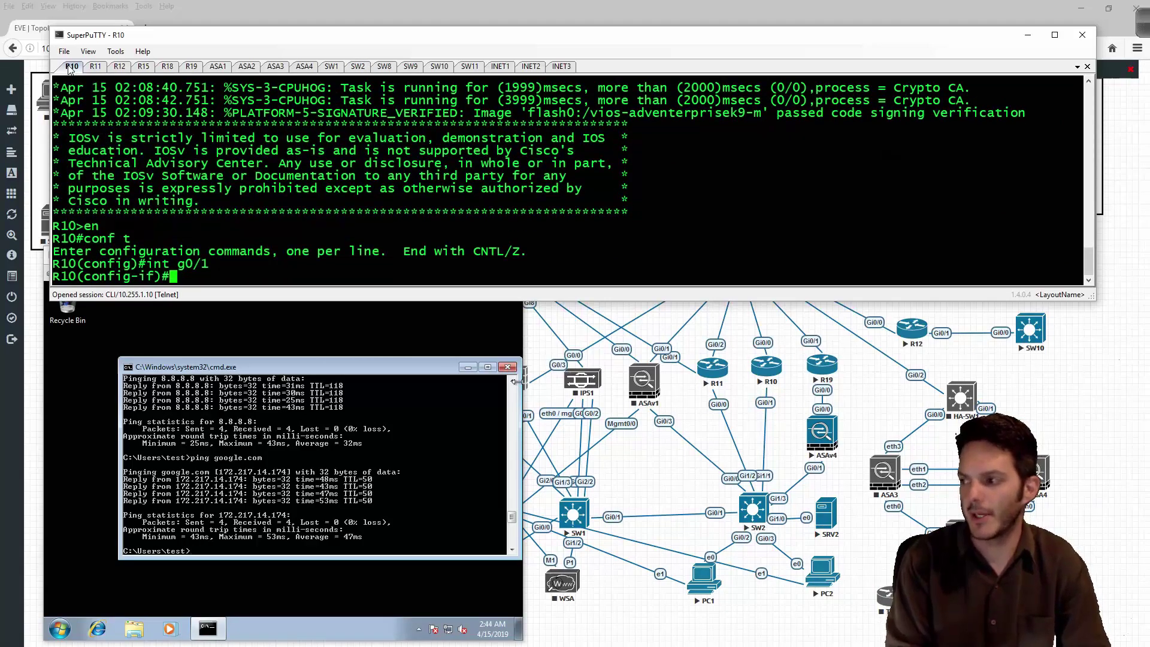
text(no shut)
key(Return)
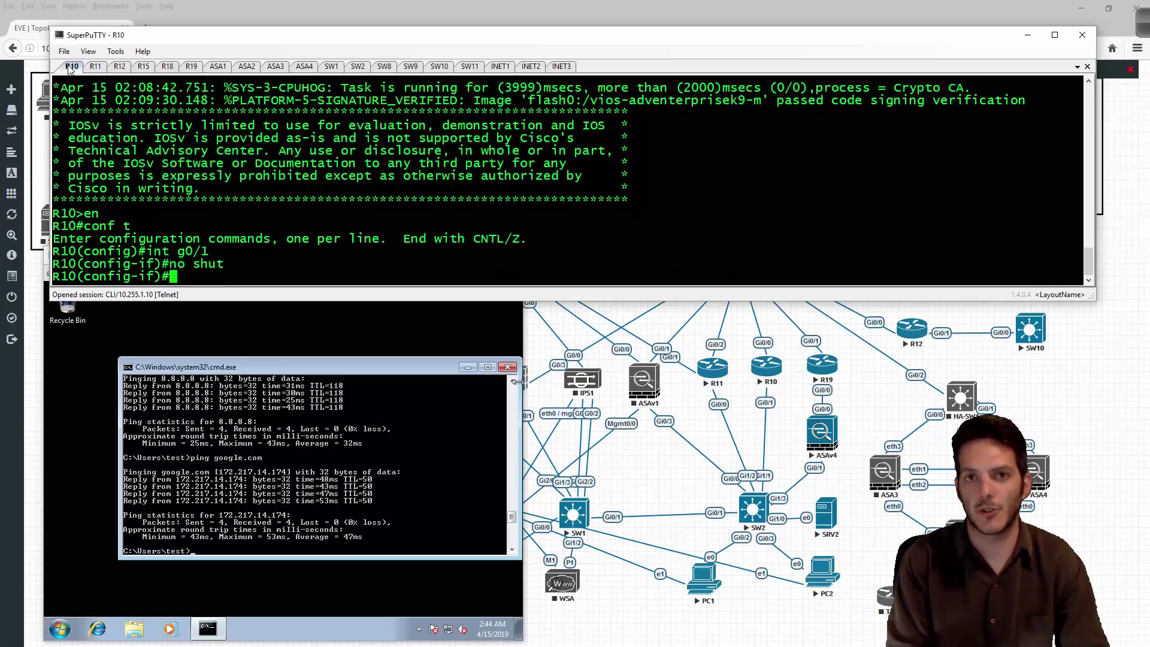
- Create subinterface g0/1.10 with dot1Q VLAN 10 and address 172.16.20.10 255.255.255.0
text(int g0/1.1)
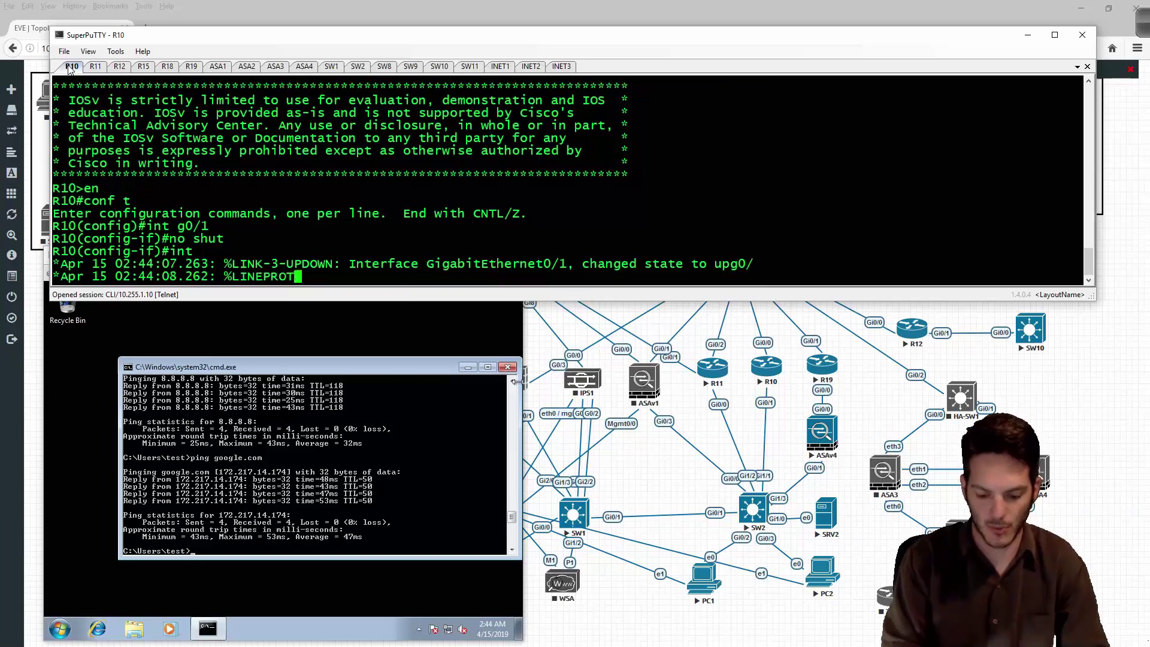
text(0)
key(Return)
text(en)
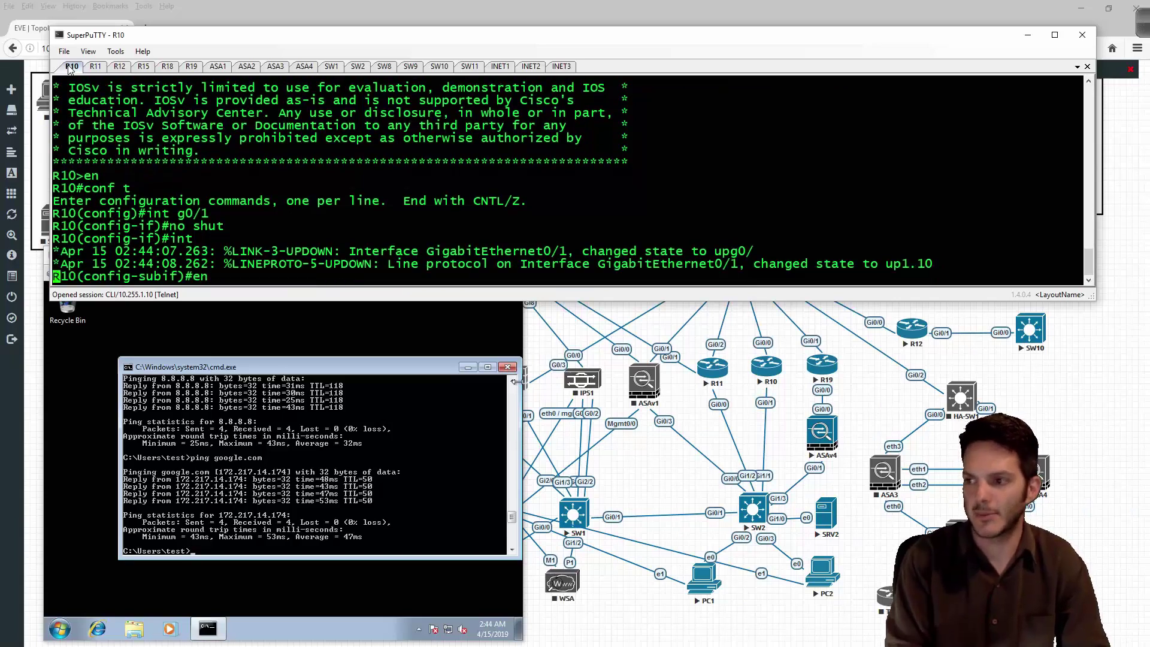
key(Tab)
text(do)
key(Tab)
text(10)
key(Return)
text(ip a)
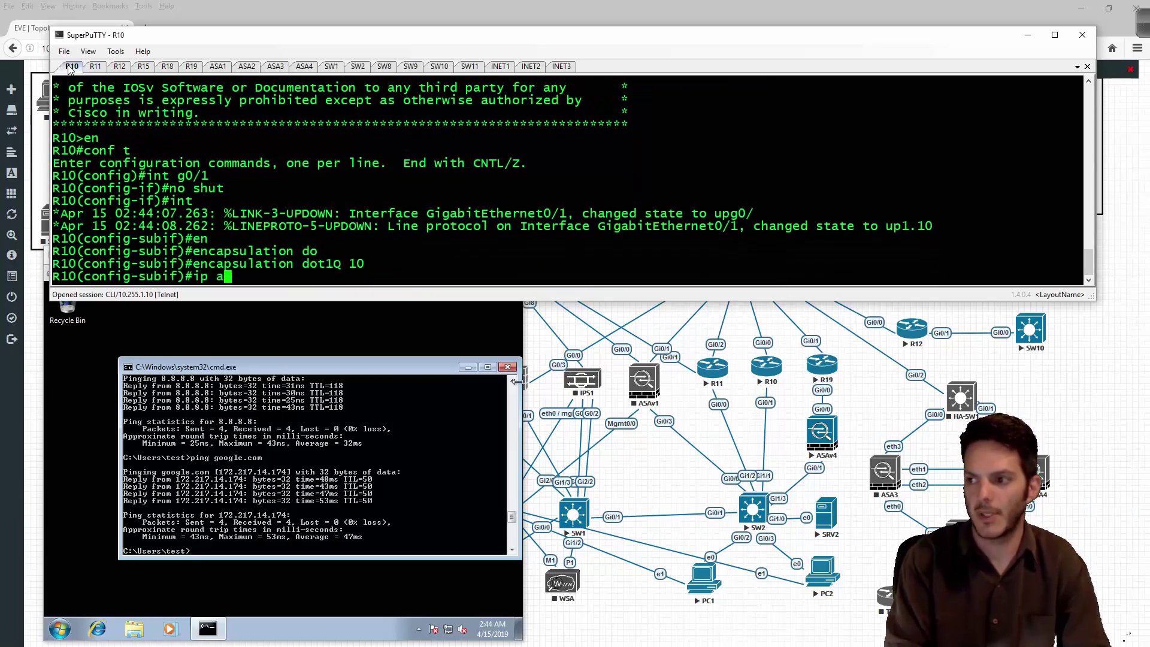
text(dd 172.16.)
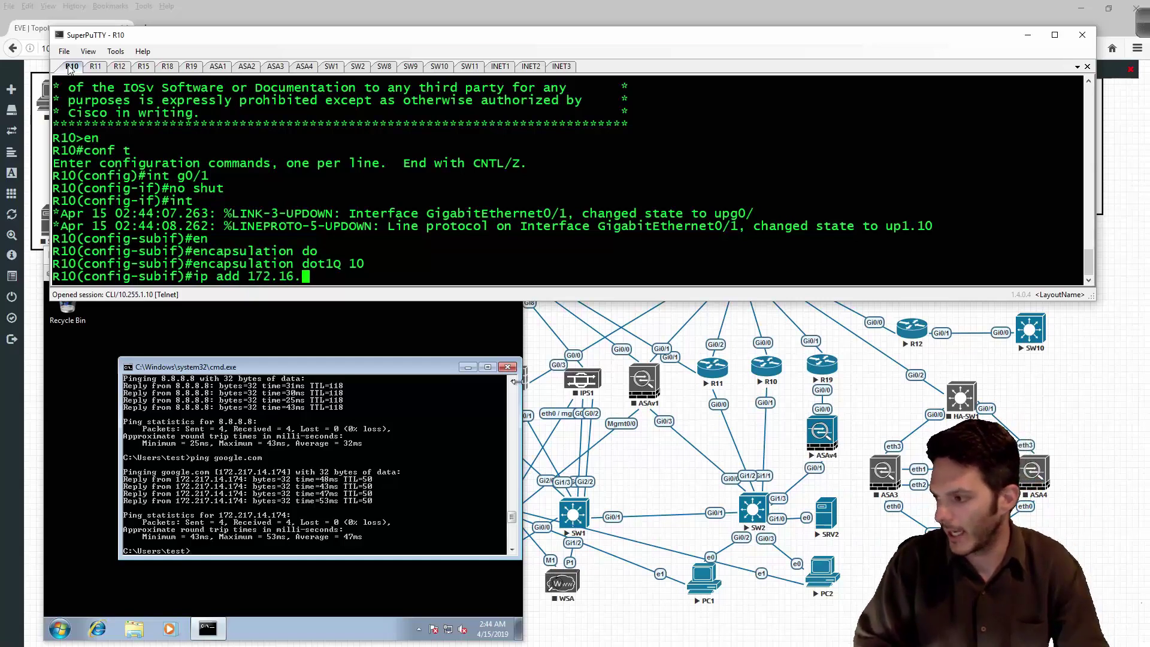
text(20.10 255.255.255.0)
key(Return)
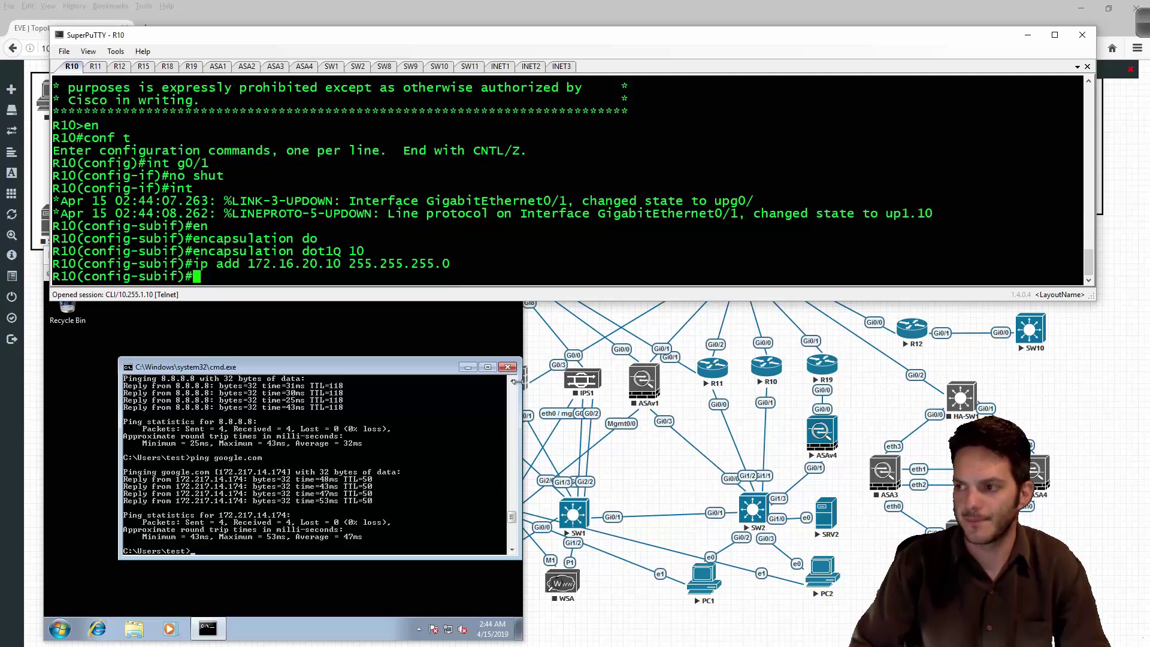
- Check SW2's prompt, then create subinterface GigabitEthernet0/1.100 on R10
click(359, 67)
key(Return)
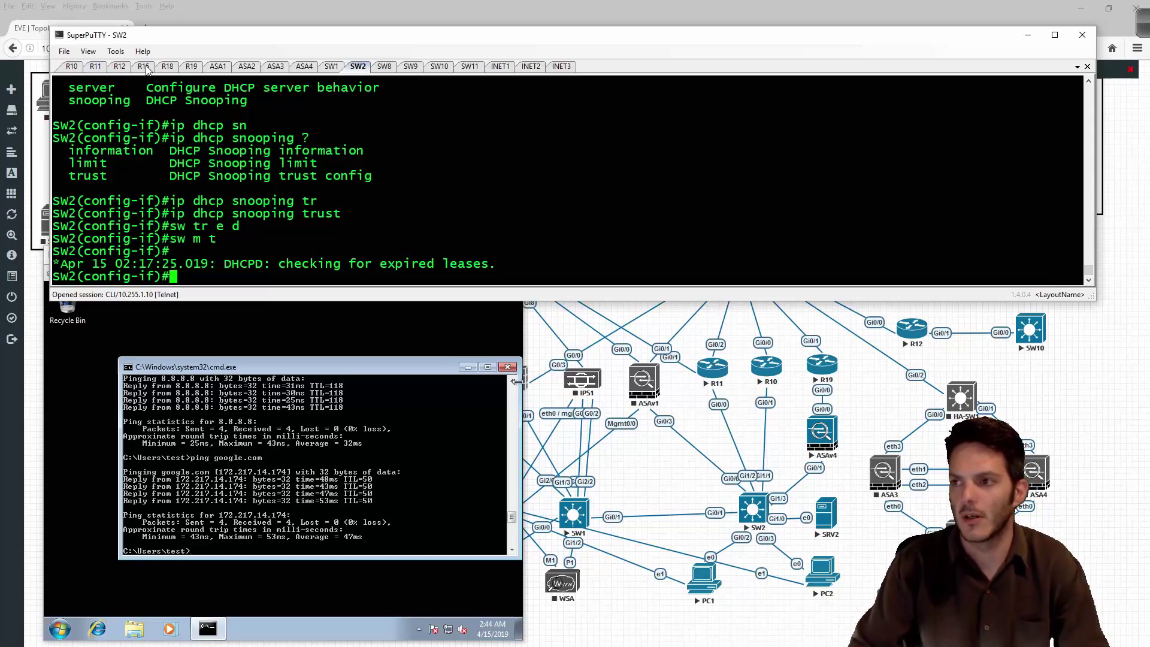
click(71, 67)
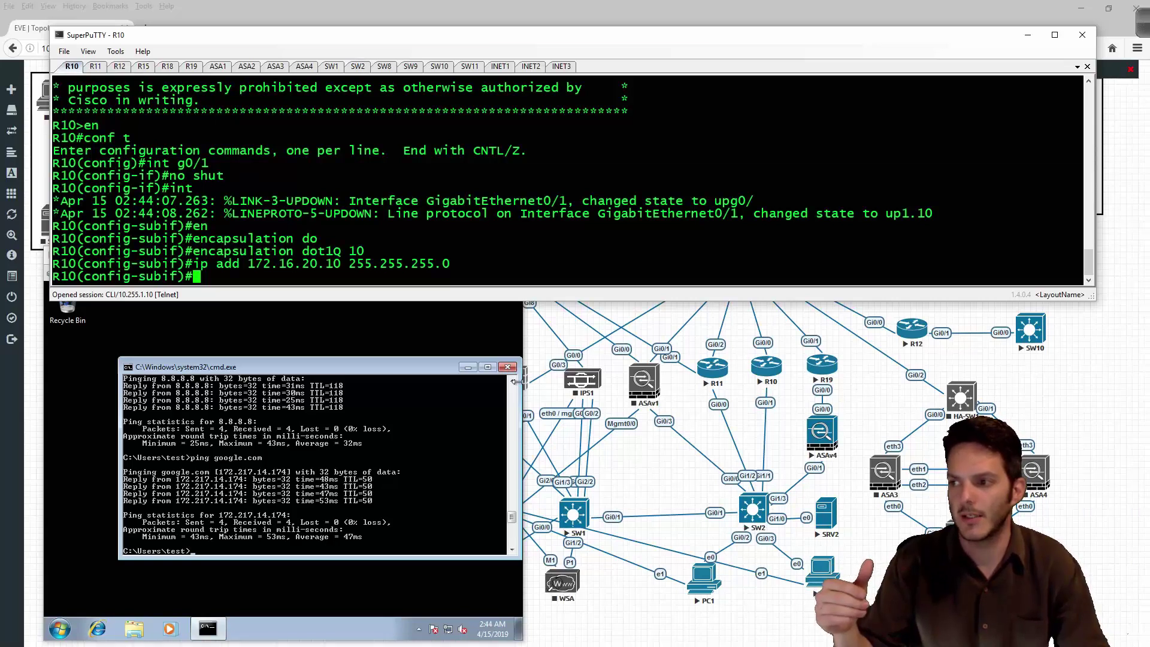
key(Up)
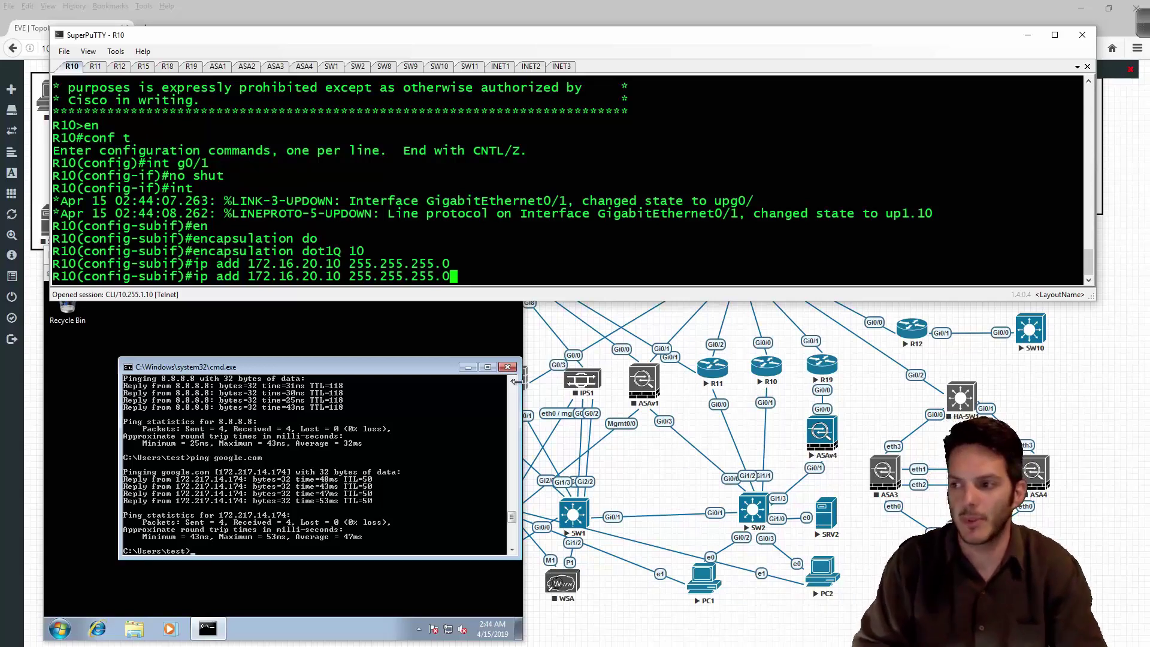
key(Up)
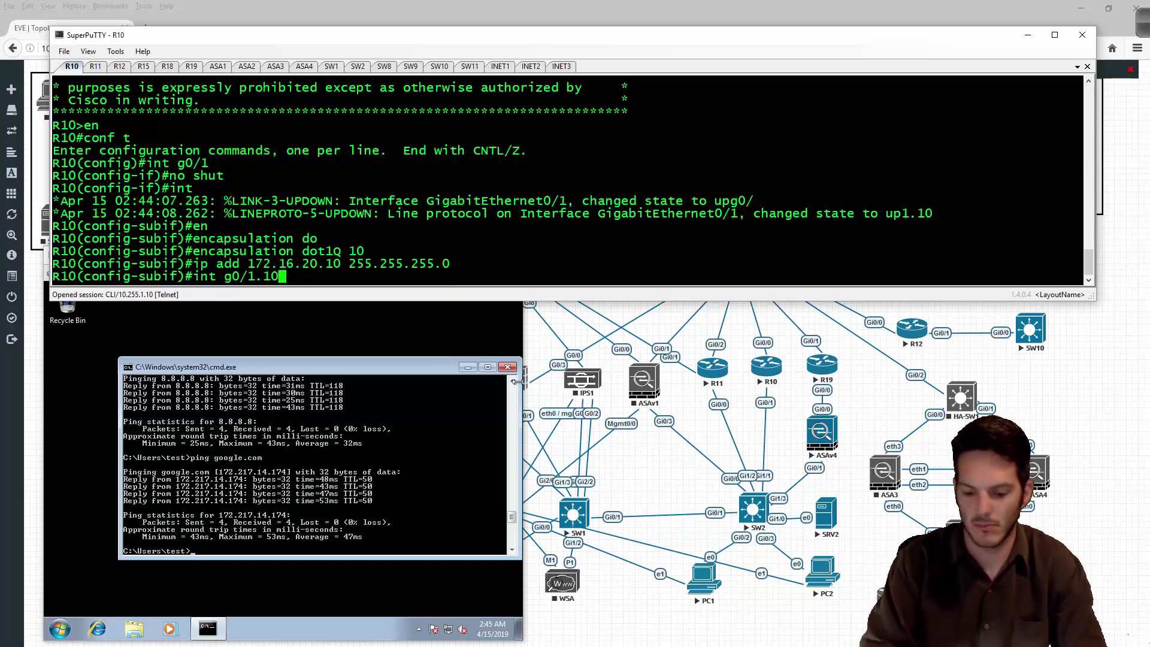
text(0)
key(Return)
- Tag g0/1.100 with dot1Q VLAN 100 and give it address 172.16.100.10 255.255.255.0
key(Up)
key(Up)
key(Up)
text(0)
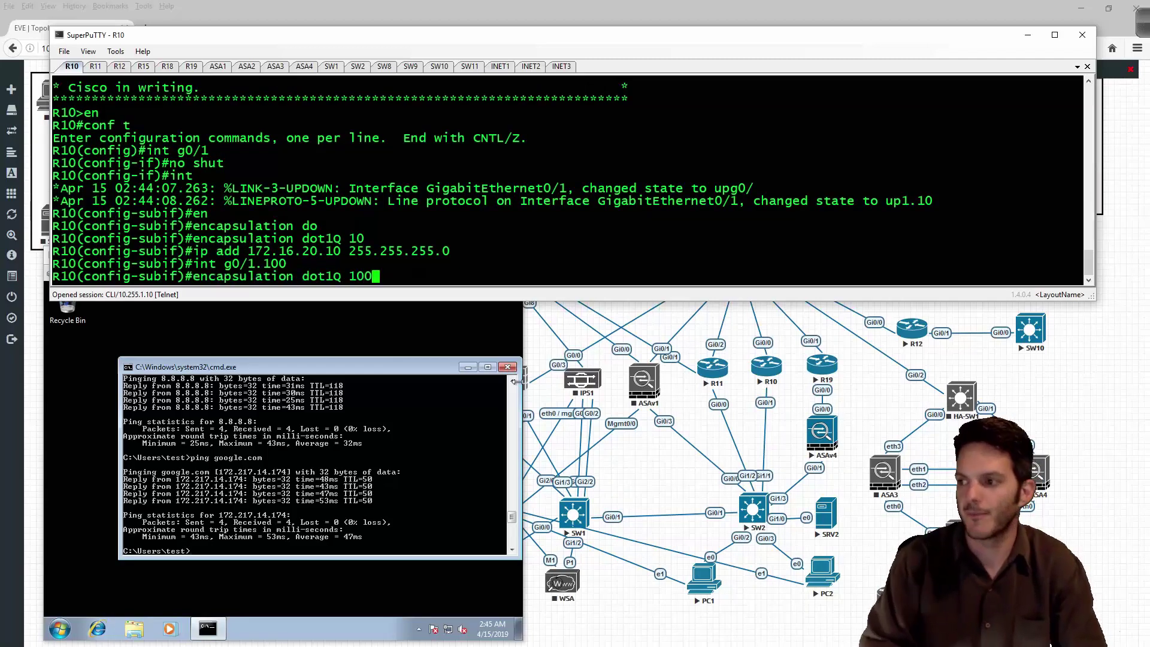
key(Return)
key(Up)
key(Up)
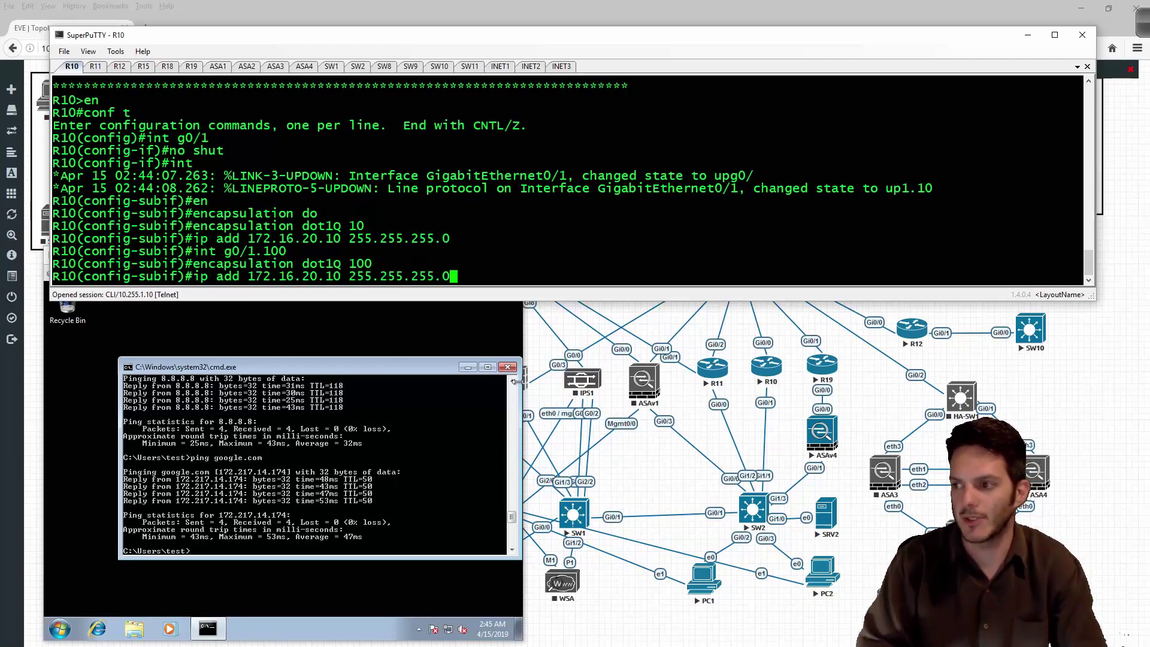
key(Left)
key(Left)
key(Left)
key(Left)
key(Left)
key(Left)
key(Left)
key(Left)
key(Left)
key(Left)
key(Left)
key(Left)
key(Left)
key(Left)
key(Left)
key(Left)
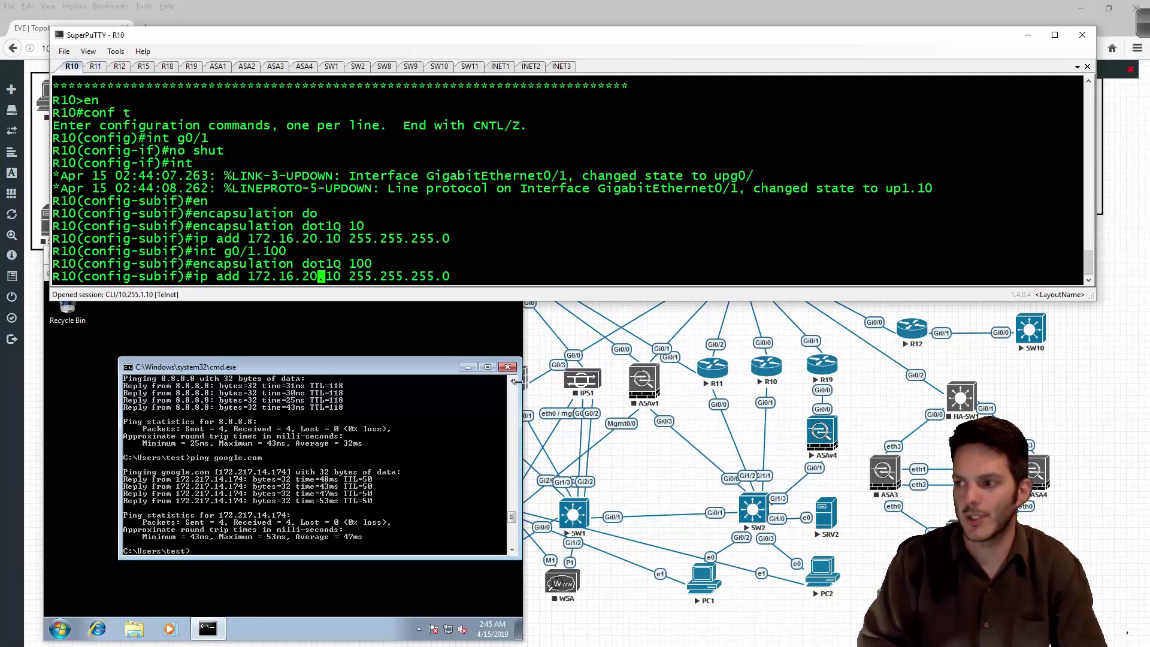
key(BackSpace)
key(BackSpace)
key(BackSpace)
text(100.)
key(Left)
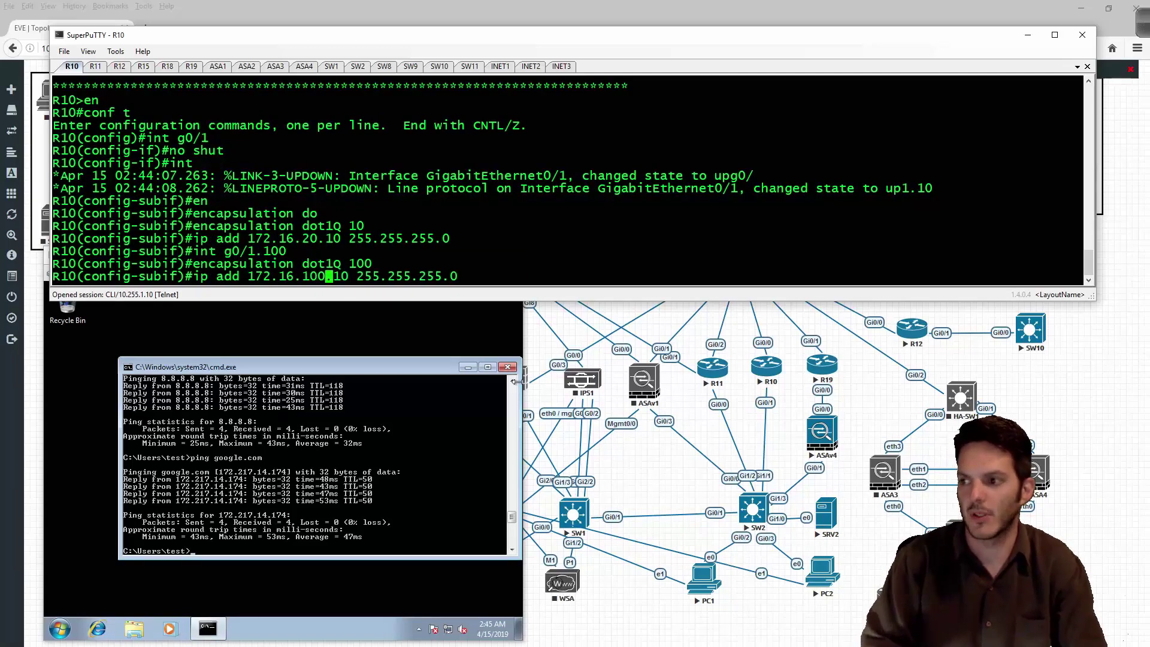
key(Return)
- Advertise 172.16.100.0 0.0.0.255 in EIGRP process 1 on R10
text(router eigrp 1)
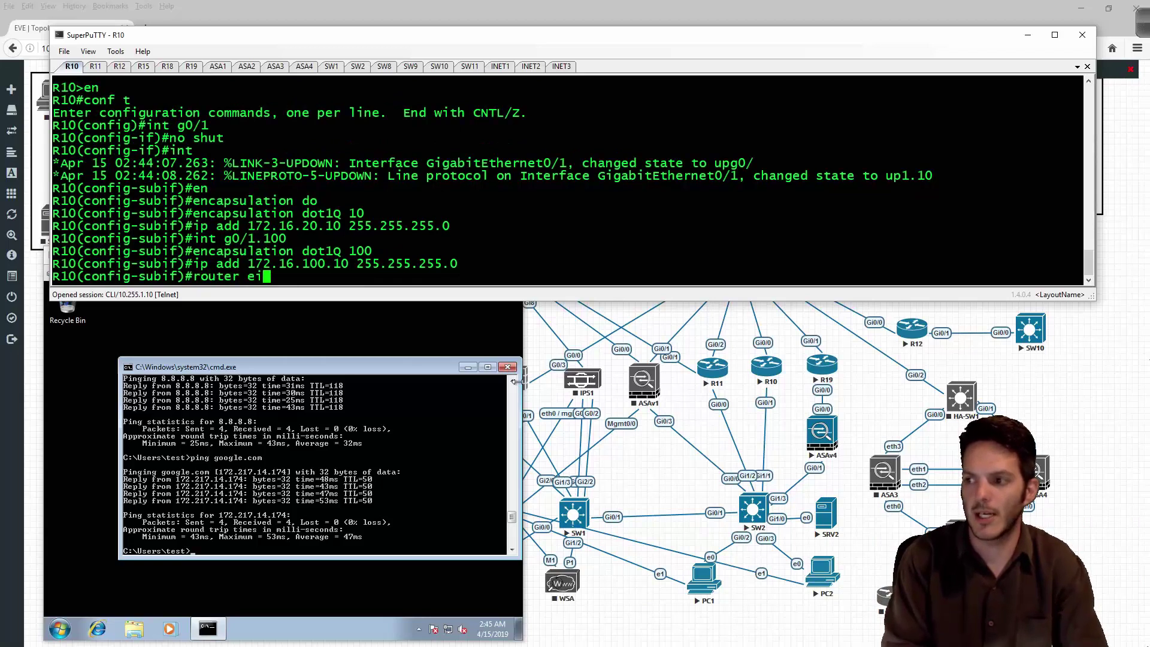
key(Return)
text(netw)
key(Tab)
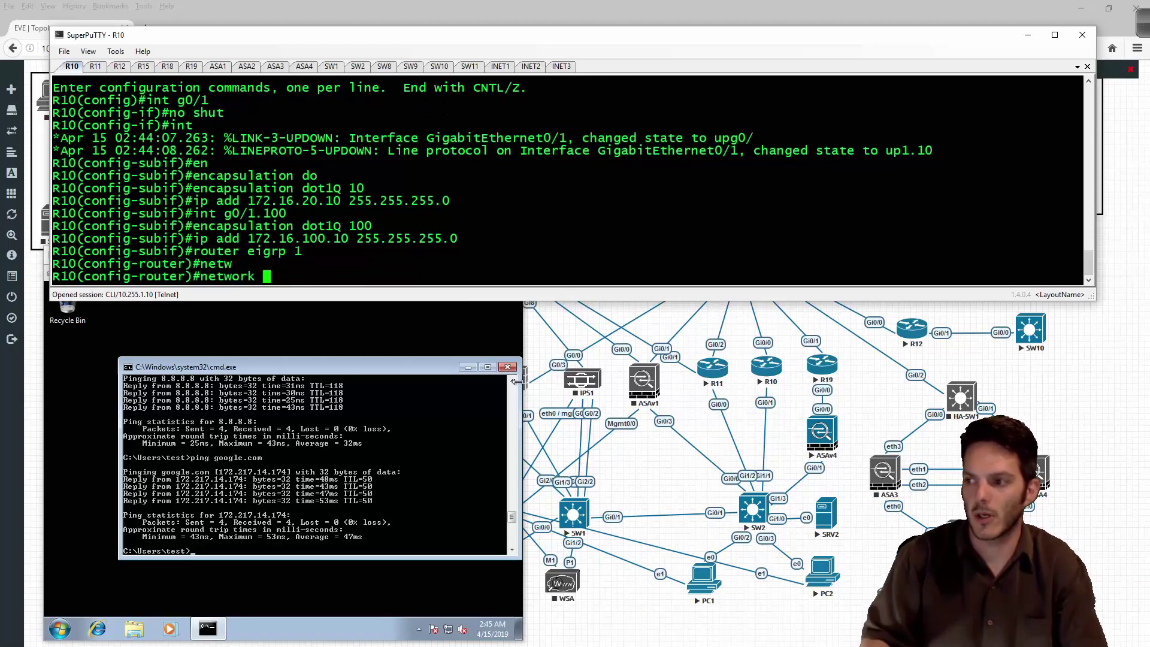
text(172.16.100.0 0.0.0.255)
key(Return)
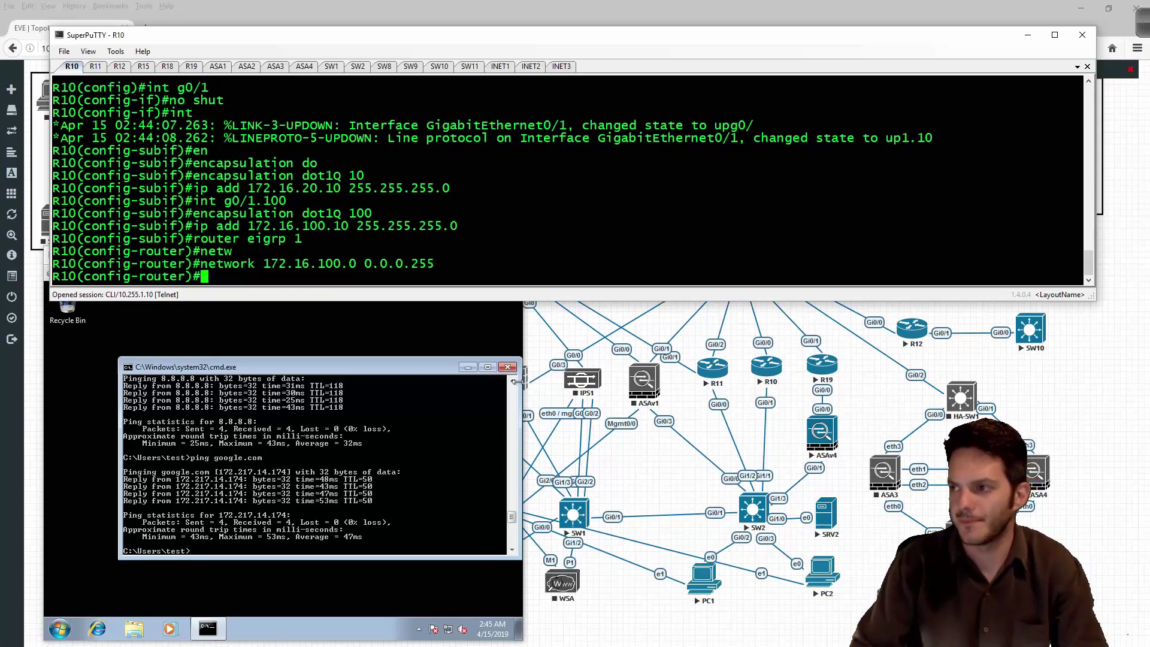
- On SW2, leave interface configuration and create VLAN 100
click(358, 67)
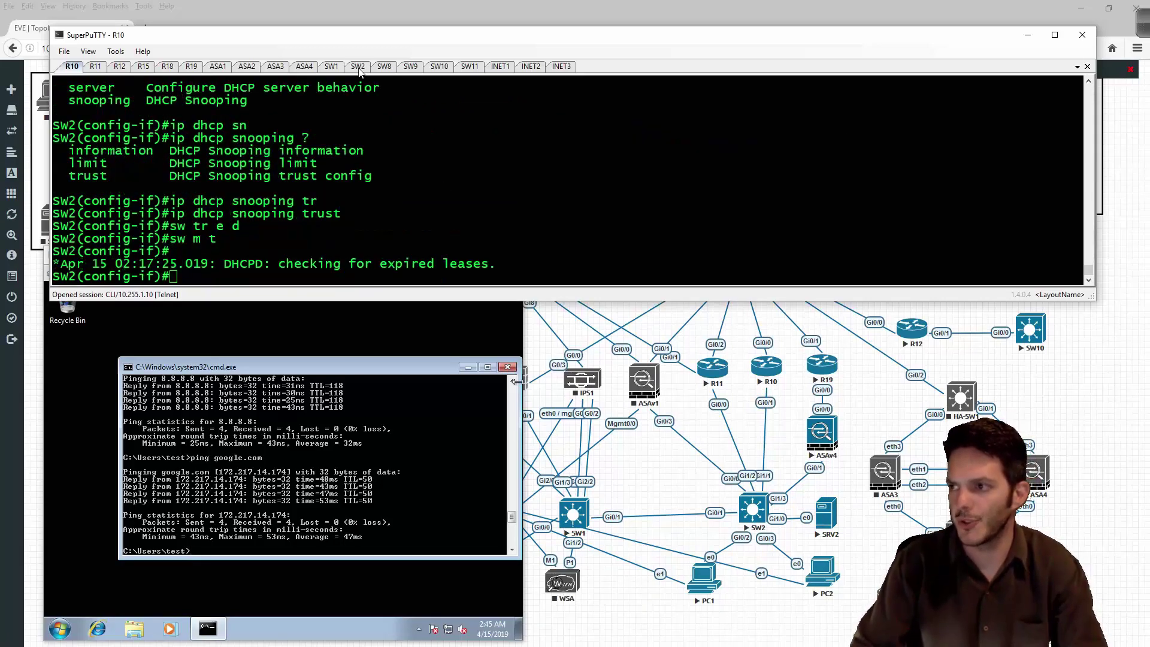
key(Return)
text(exit)
key(Return)
text(valn 100)
key(BackSpace)
key(BackSpace)
key(BackSpace)
key(BackSpace)
key(BackSpace)
key(BackSpace)
key(BackSpace)
key(BackSpace)
text(vlan 100)
key(Return)
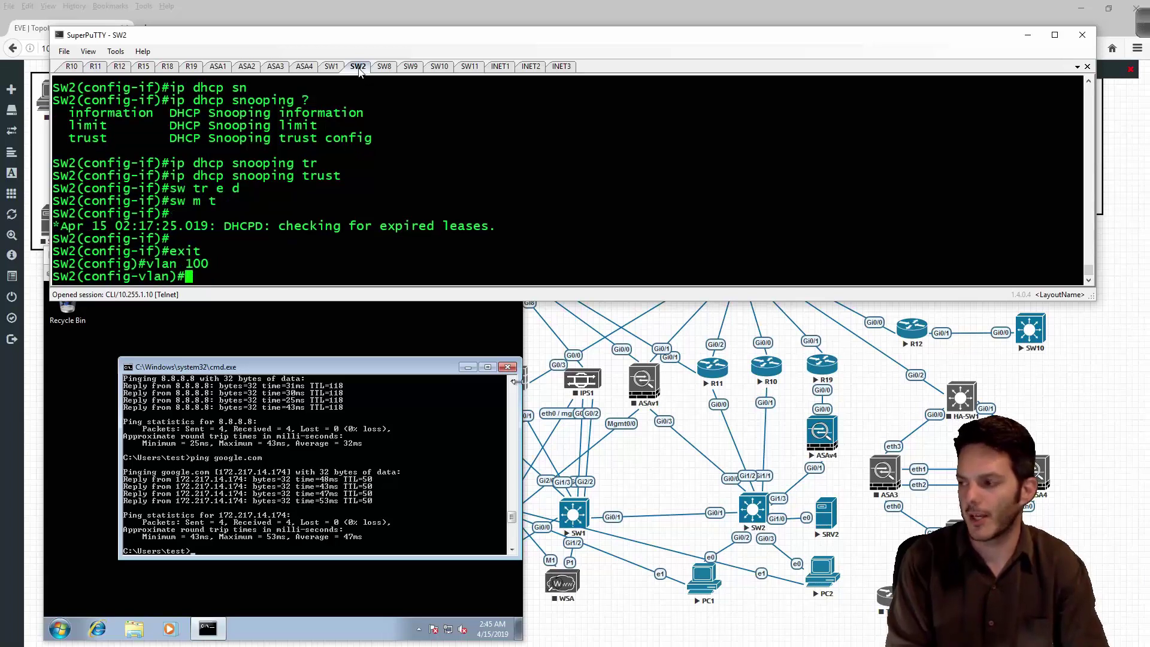
- Give interface Vlan100 address 172.16.100.20 255.255.255.0 and bring it up
text(int vlan 100)
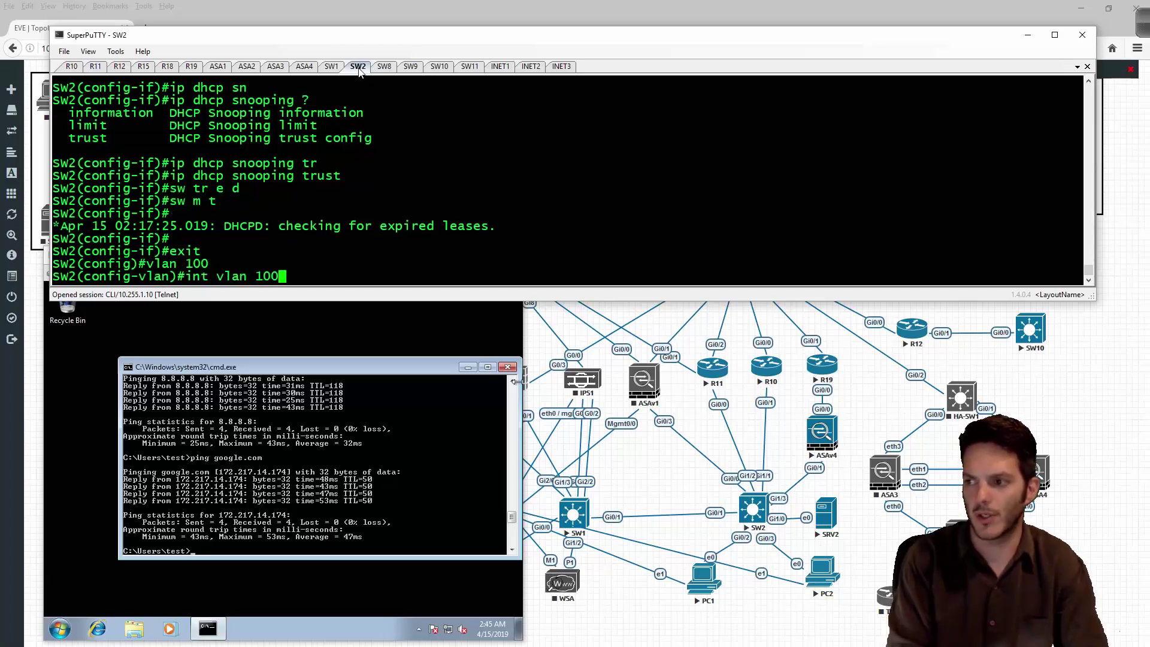
key(Return)
text(ip)
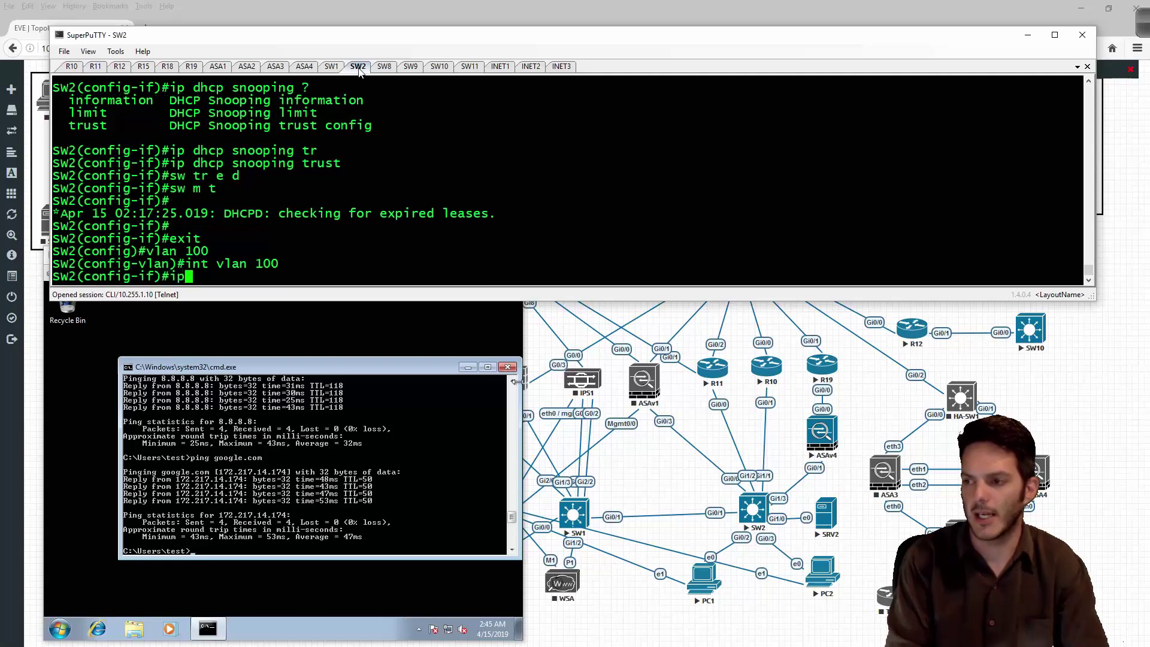
text( add 172.16.)
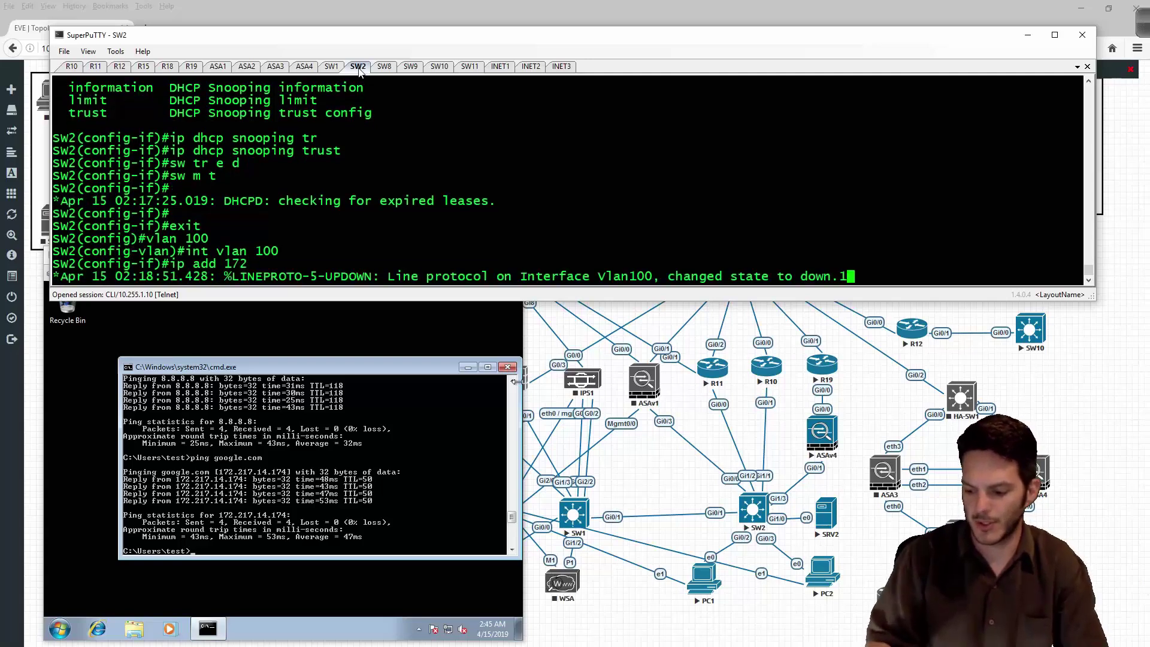
text(100.)
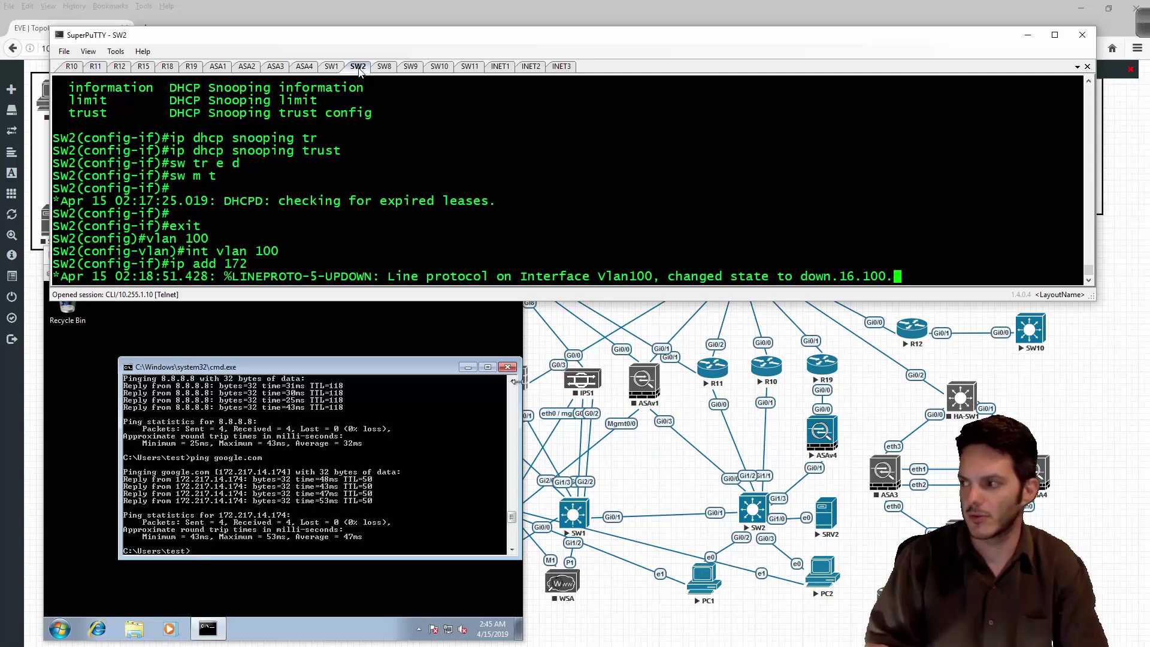
text(20 255.)
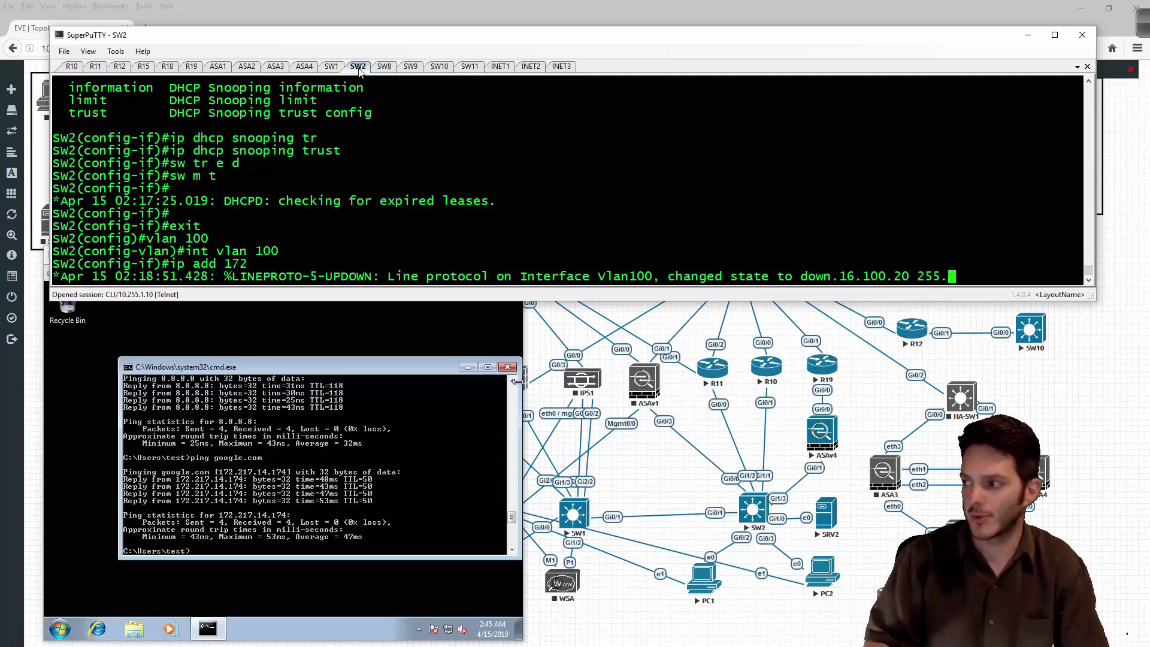
text(255.255.0)
key(Return)
text(no shut)
key(Return)
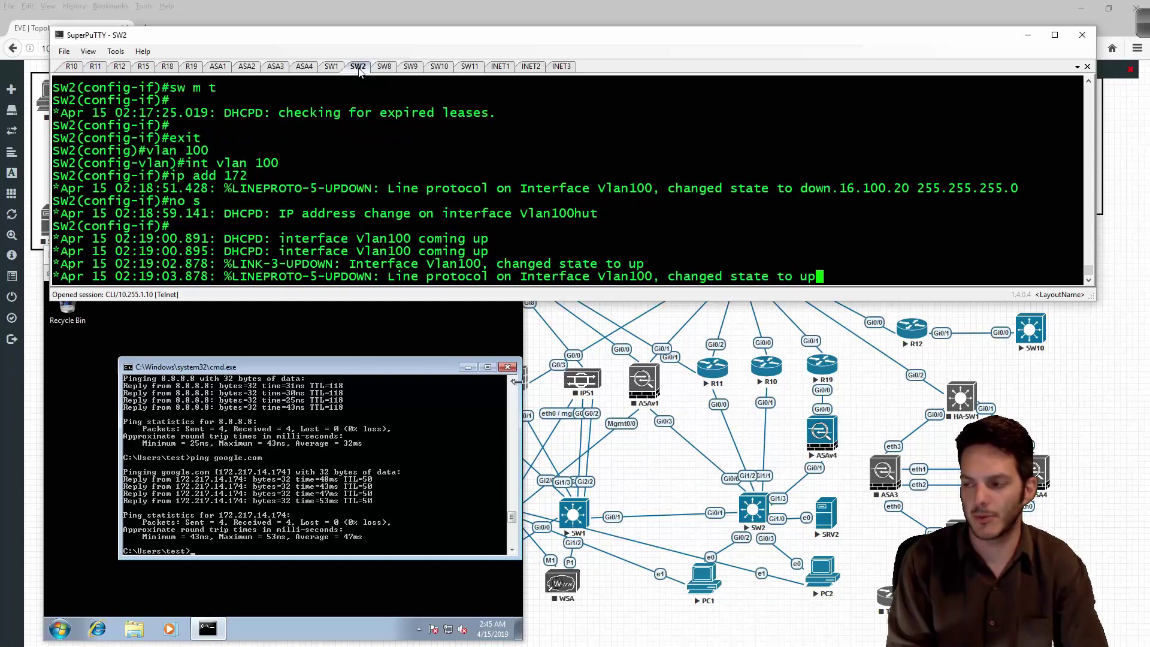
key(Return)
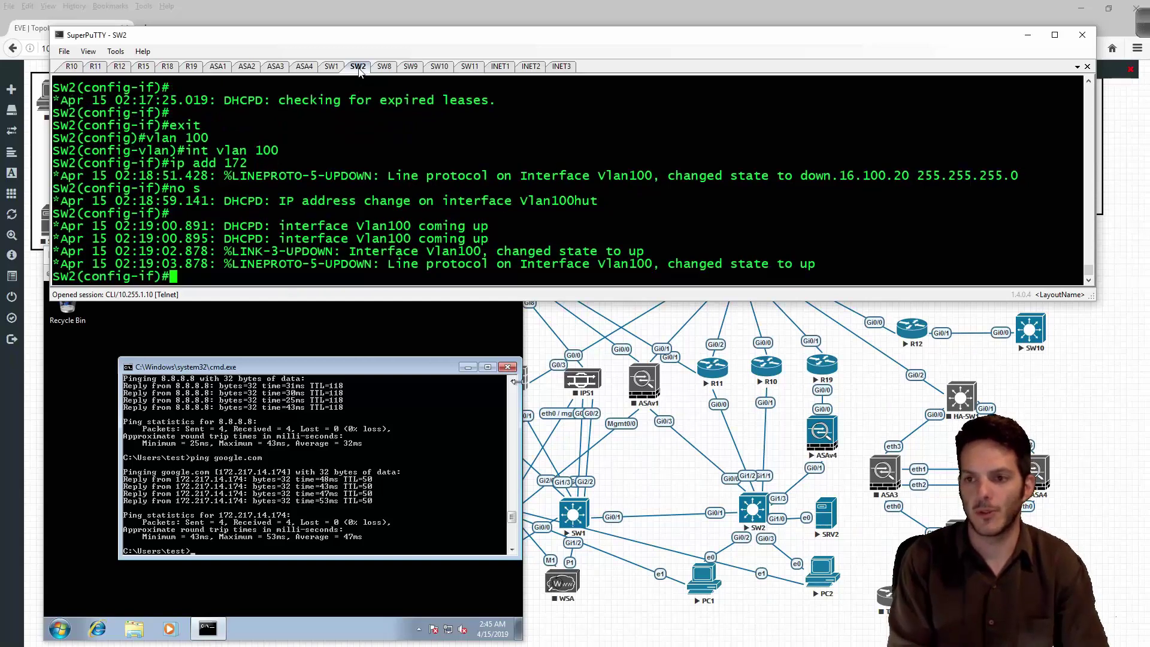
- Advertise 172.16.100.0 0.0.0.255 in EIGRP 1 on SW2, forming the adjacency with R10
text(router eigrp 1)
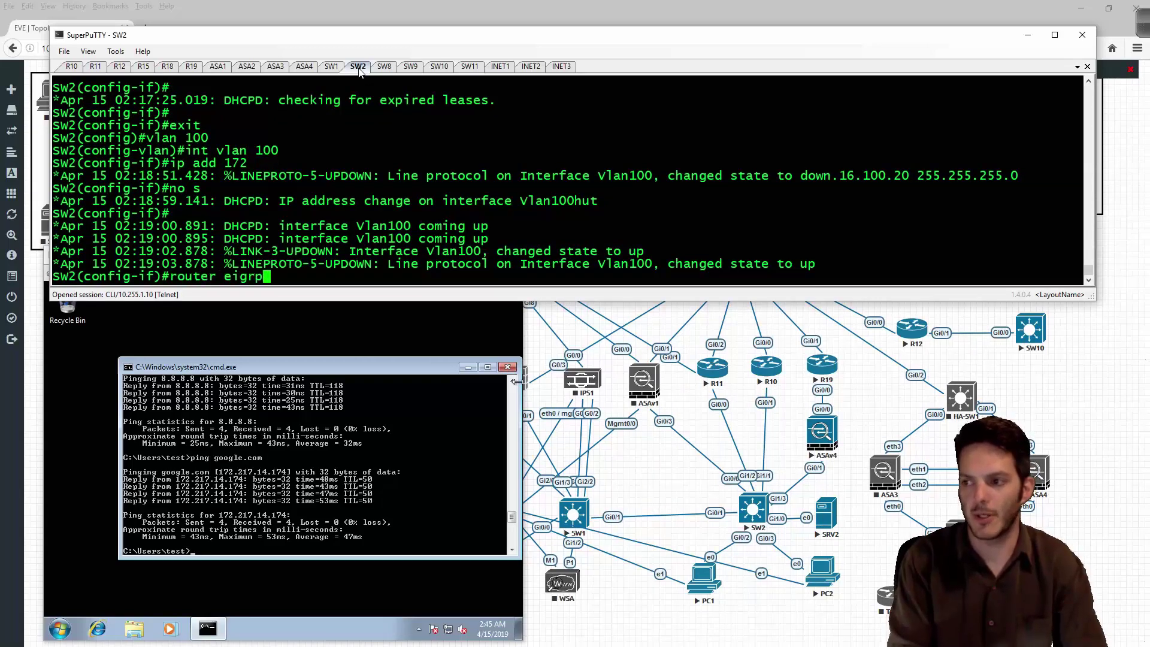
key(Return)
text(netw)
key(Tab)
text(17)
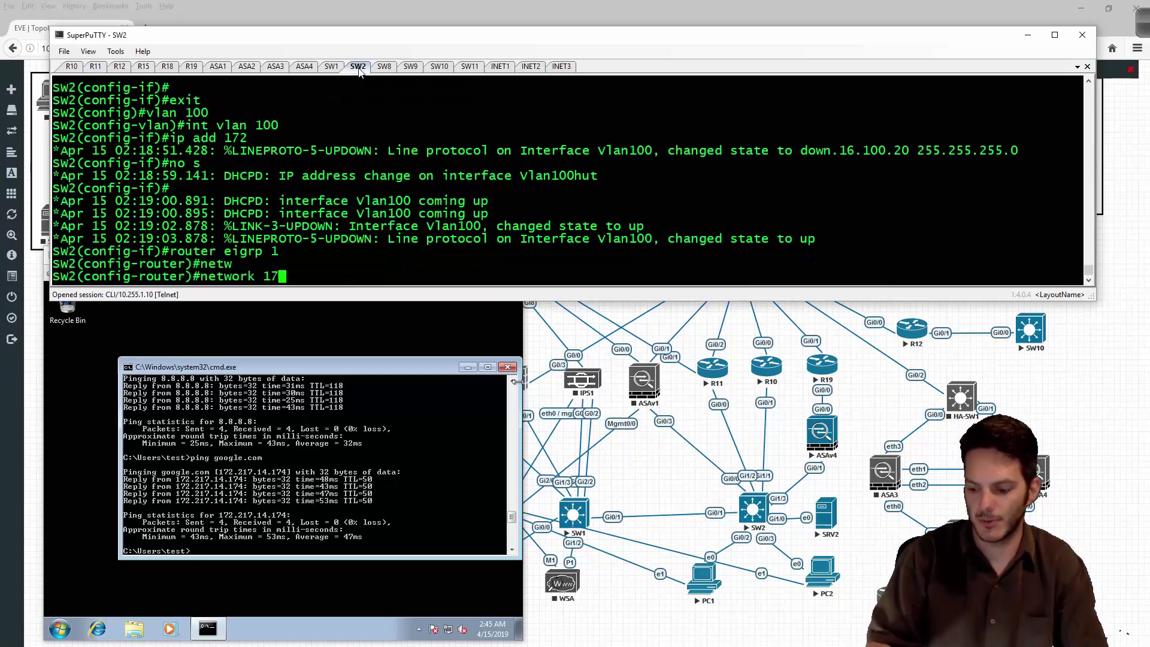
text(2.16.100.0 )
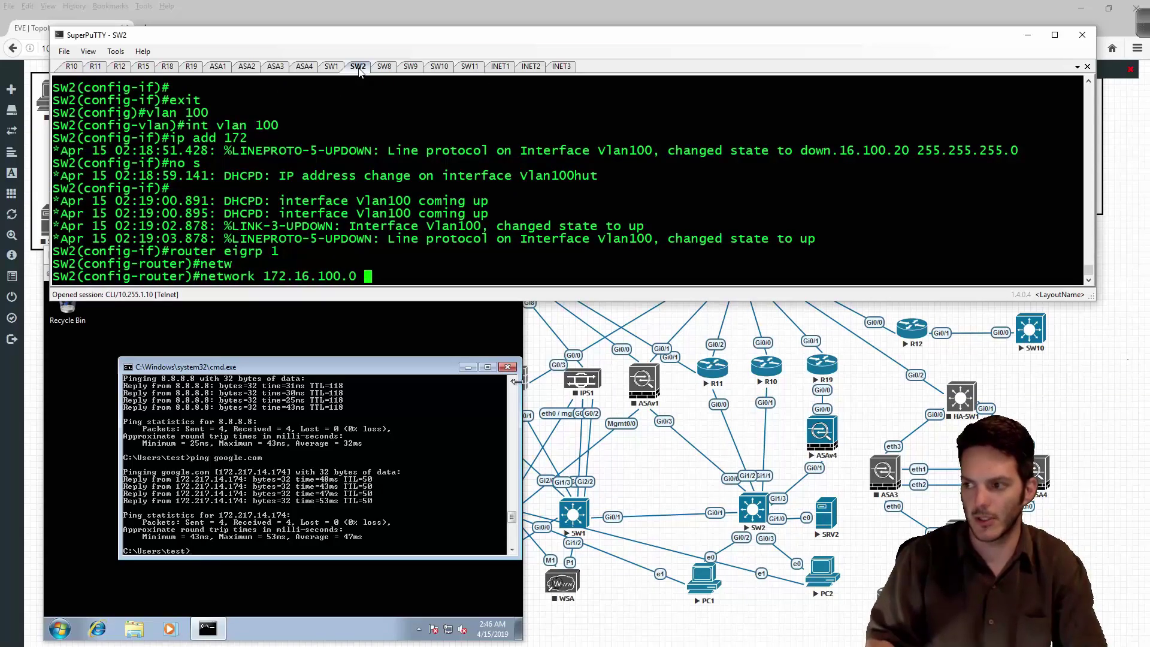
text(0.0.0.255)
key(Return)
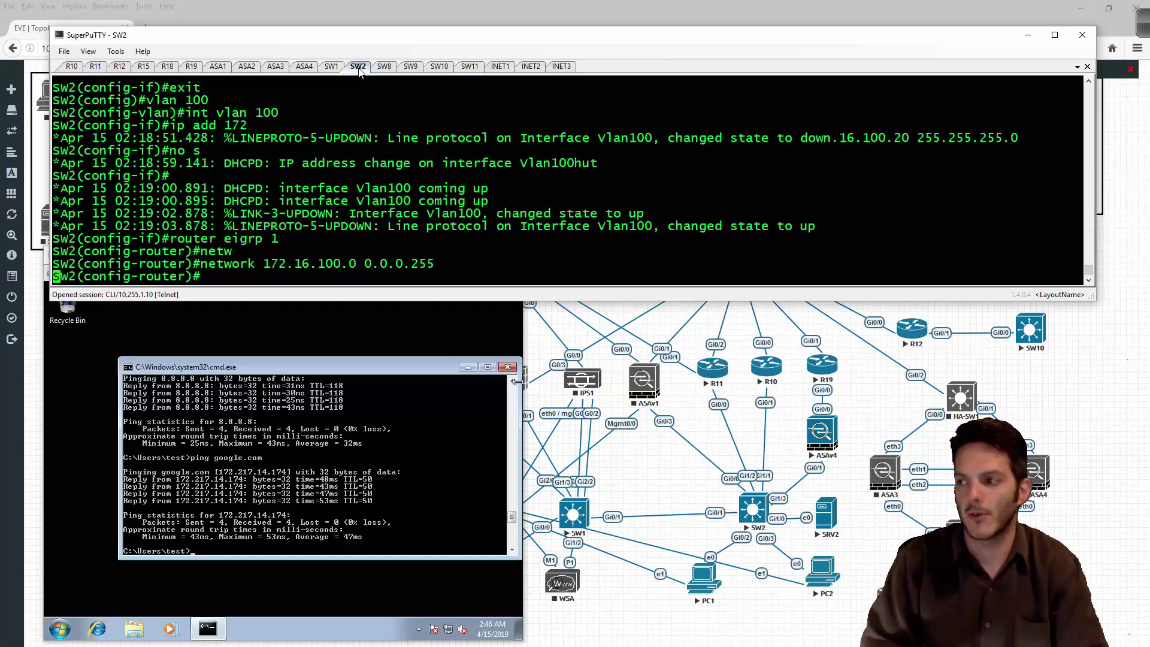
key(Return)
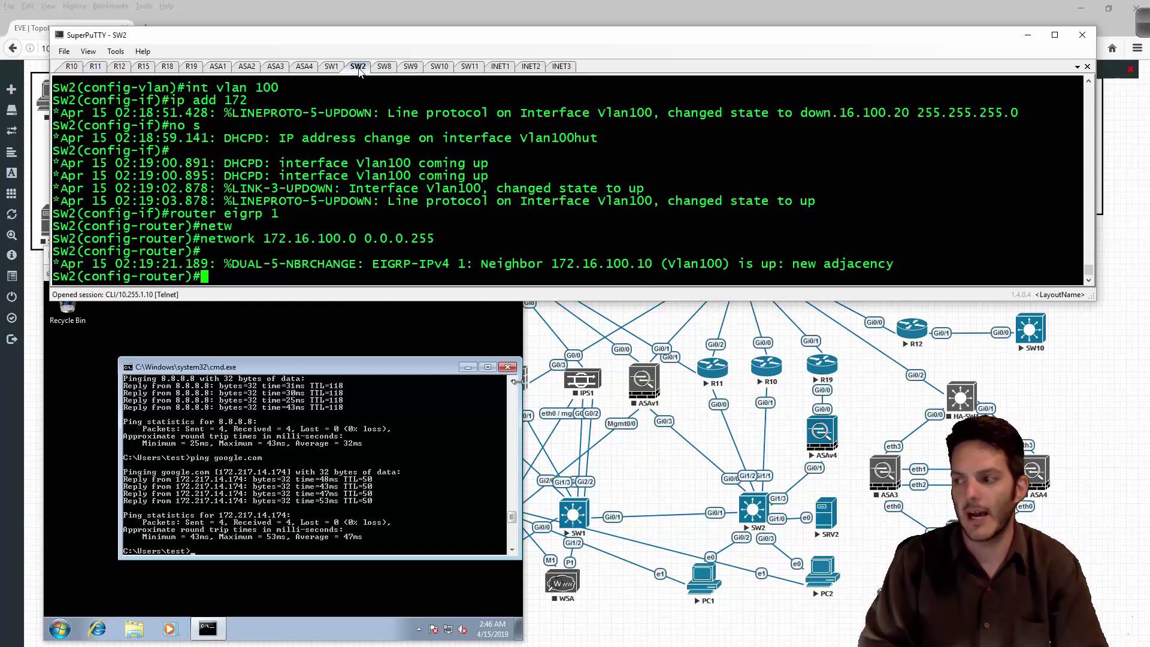
key(Return)
- Run 'do sh ip int b' on SW2, then enter g1/1 and run 'do sh run int g1/1'
text(do)
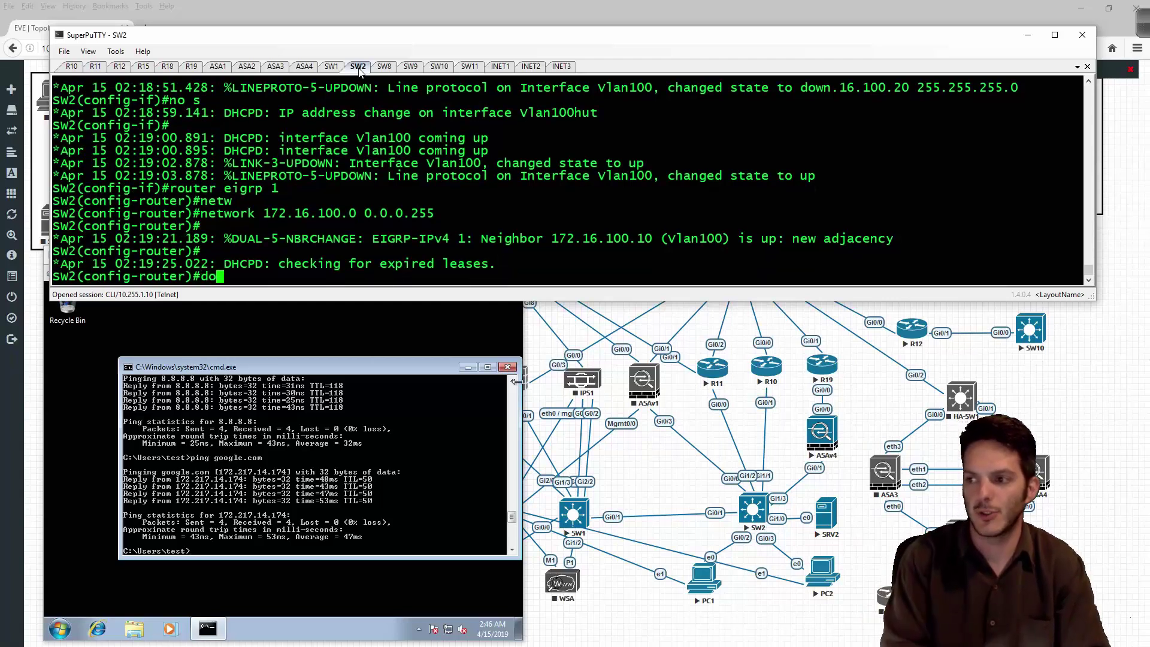
text( sh ip int b)
key(Return)
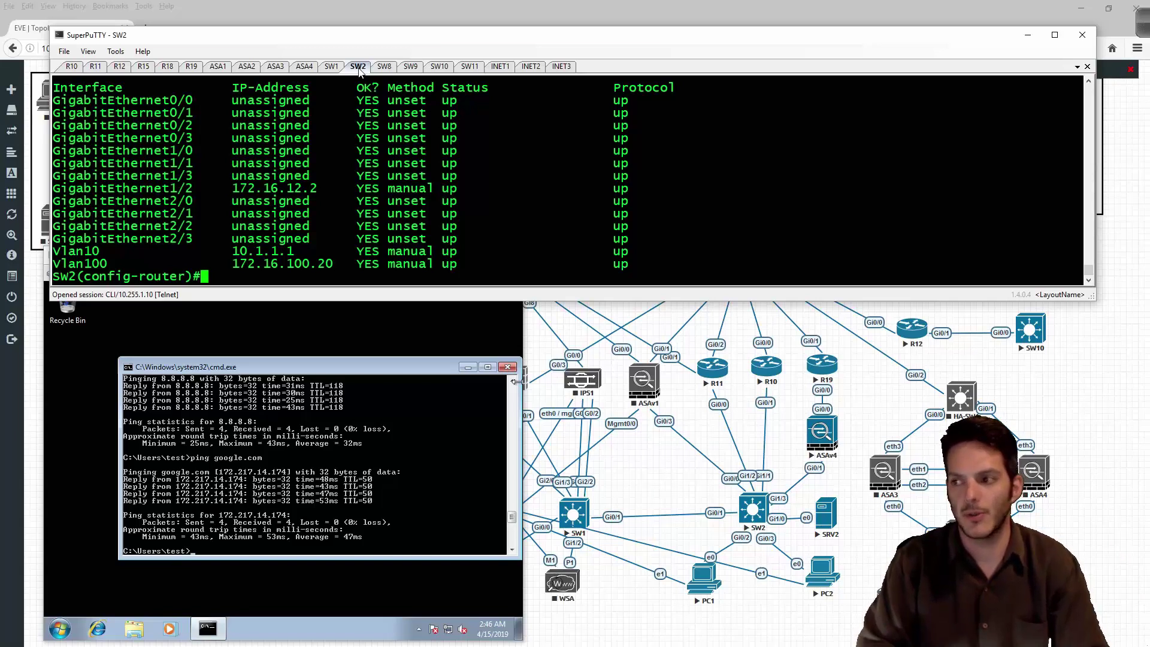
text(int )
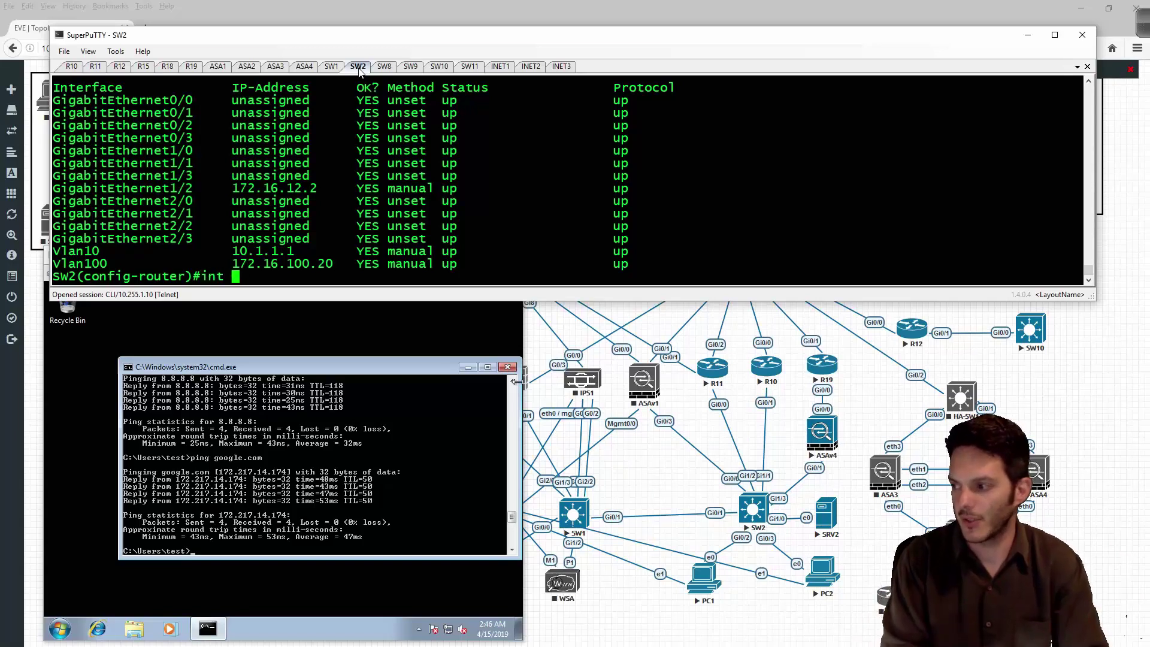
text(g1.1)
key(Return)
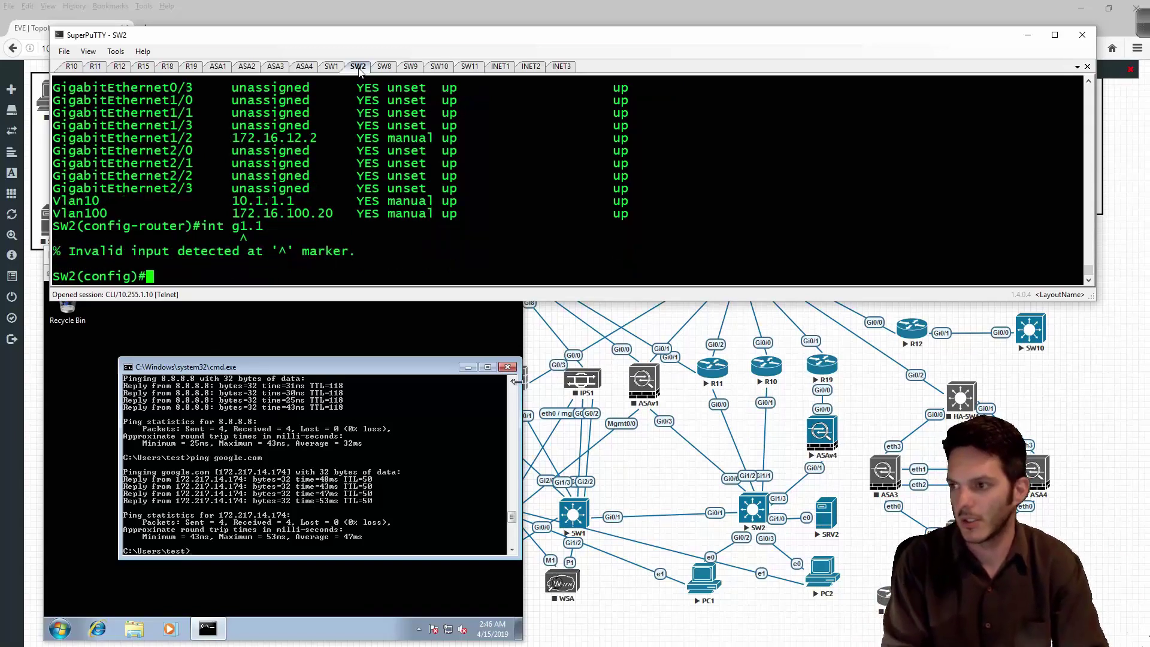
key(Up)
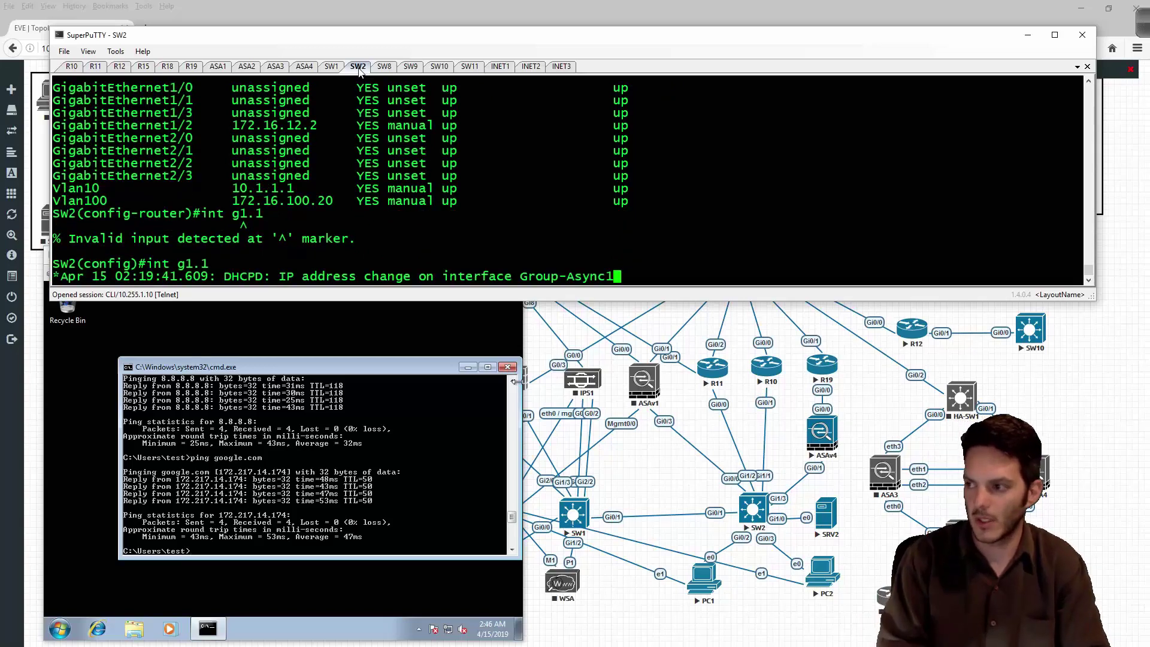
key(Return)
key(Up)
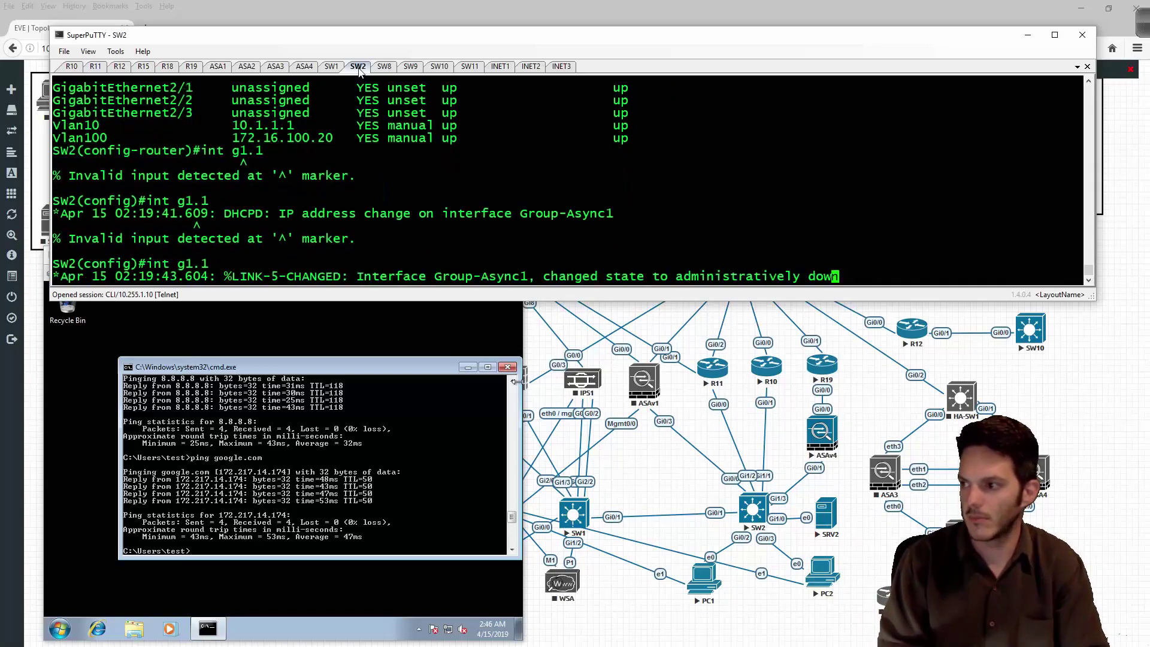
key(Left)
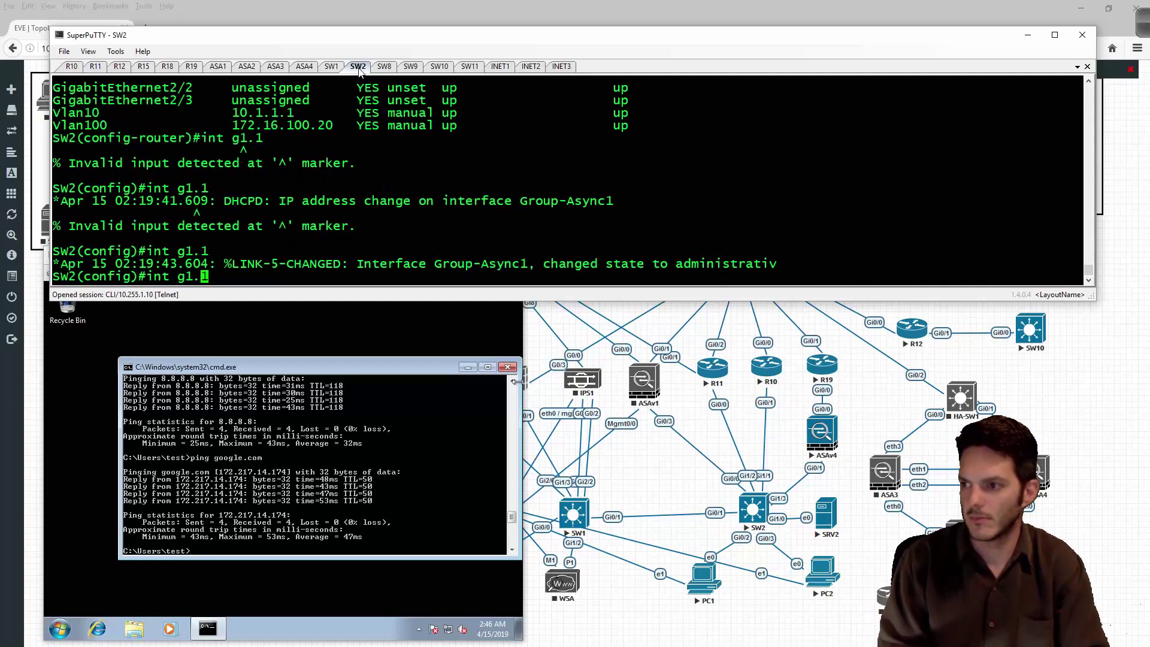
key(BackSpace)
text(/1)
key(Return)
text(do sh run int g1/1)
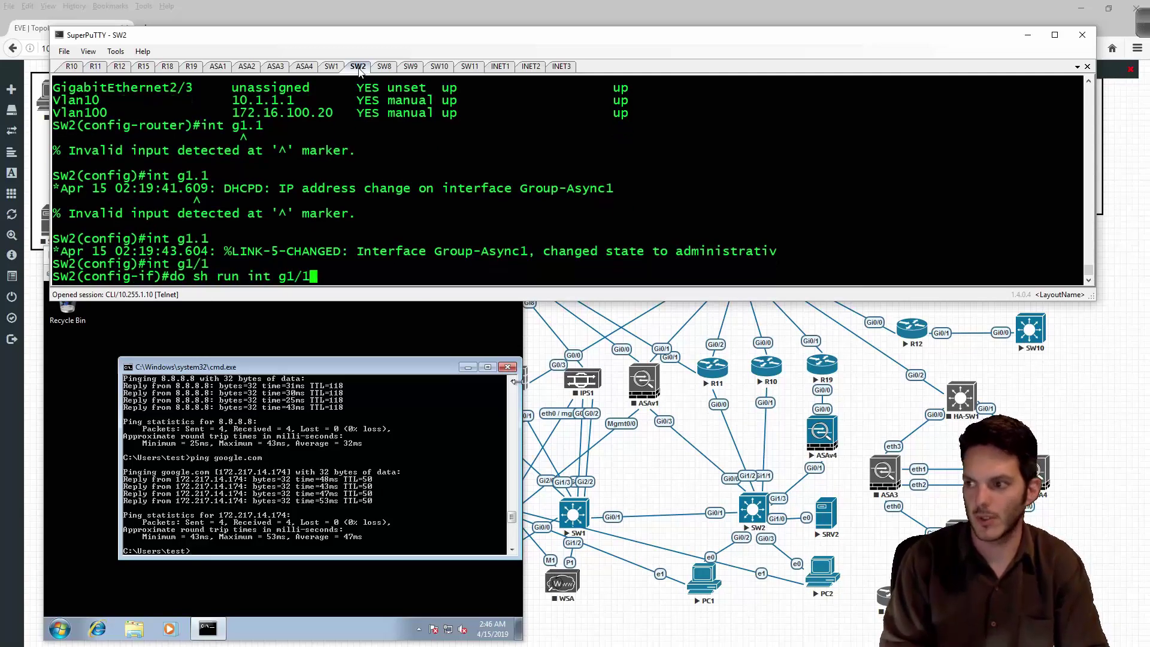
key(Return)
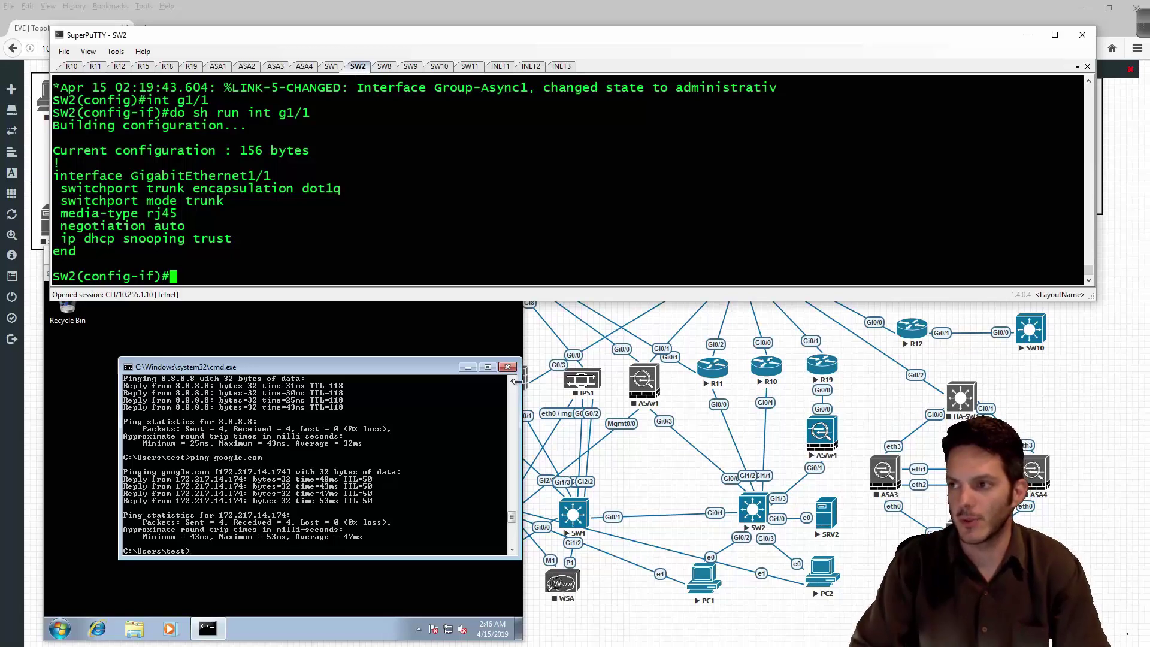
- Show R11's DHCP config, copy the pool lines, delete pool DHCP, then switch to R10
click(94, 67)
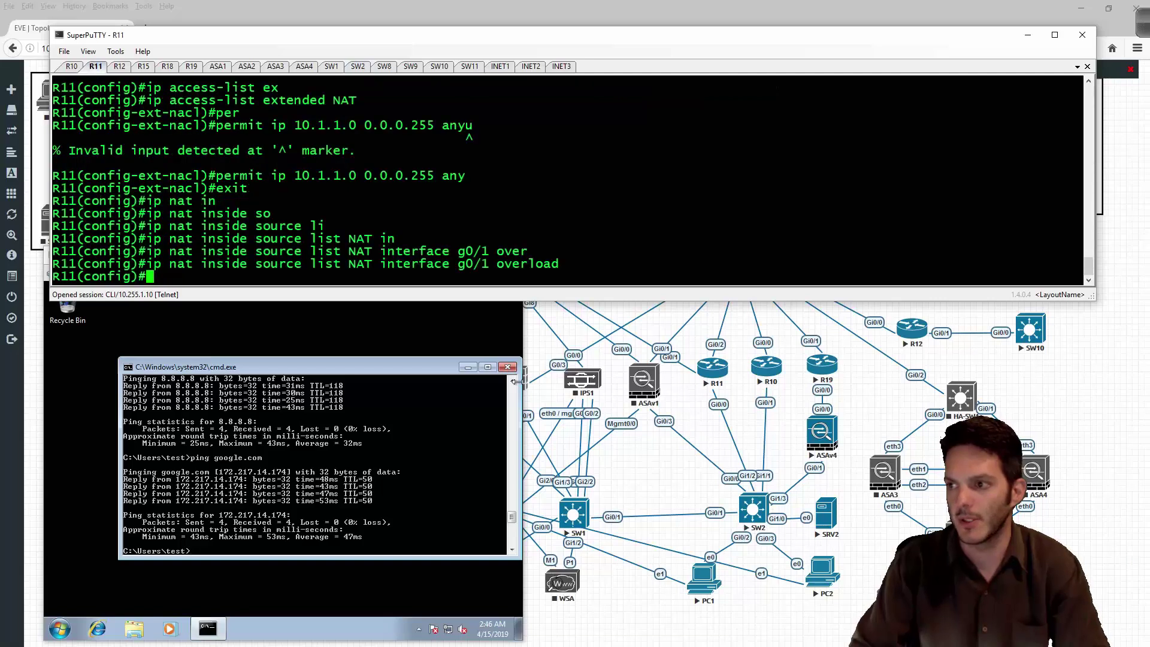
text(do s)
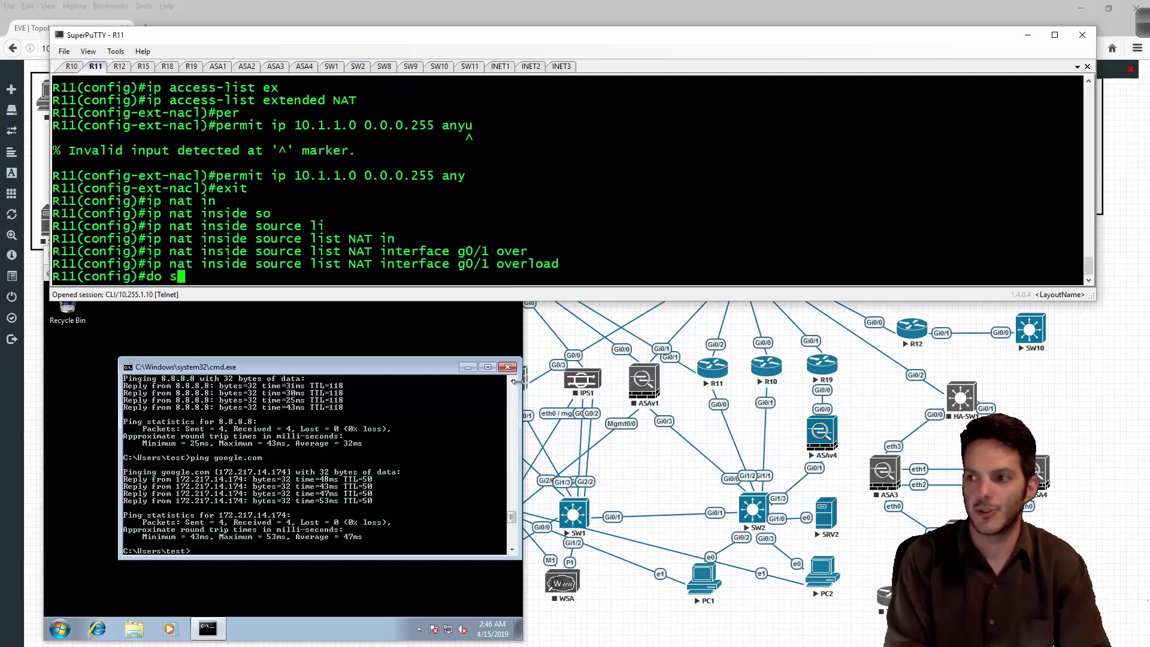
text(h run | sec dhcp)
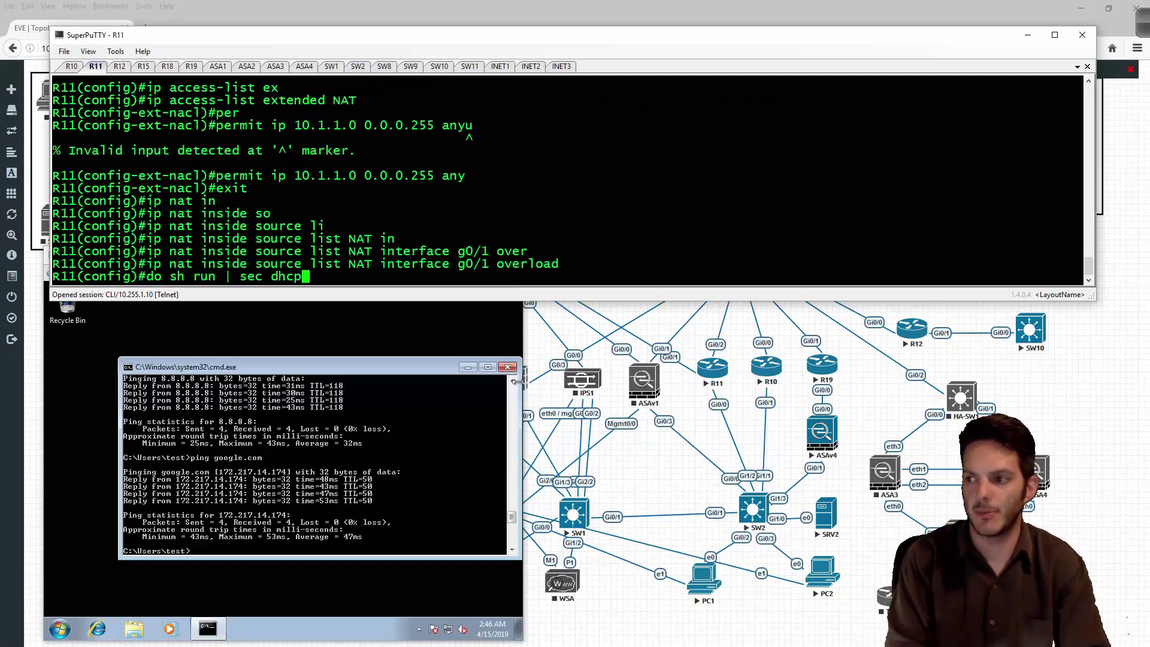
key(Return)
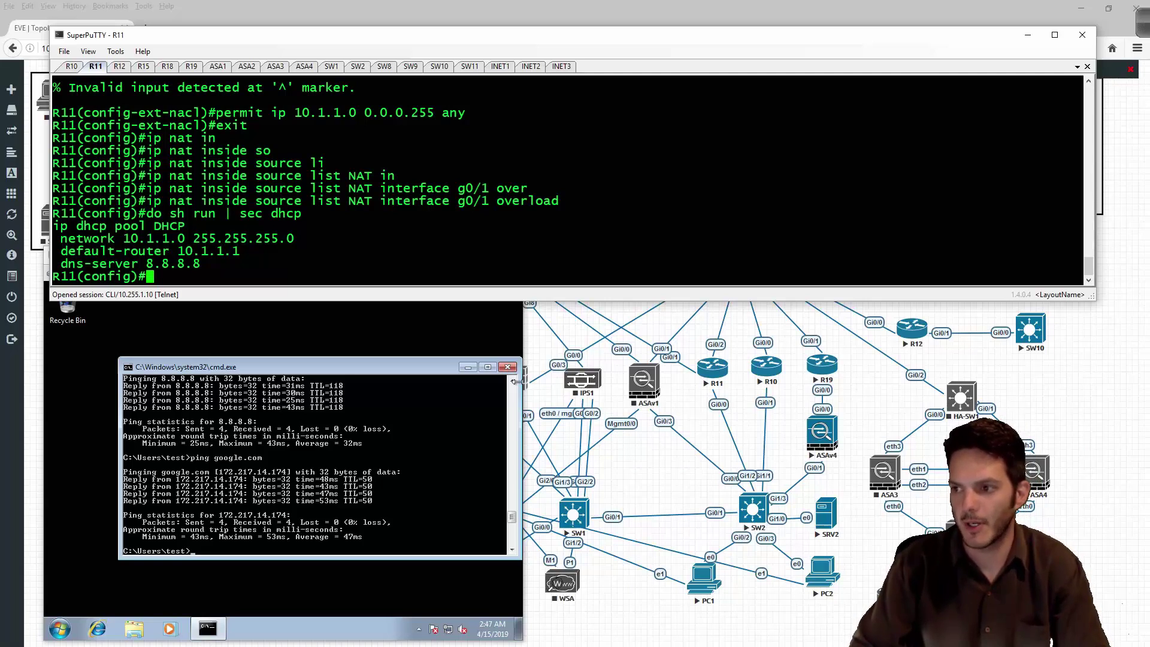
drag(53, 226, 154, 264)
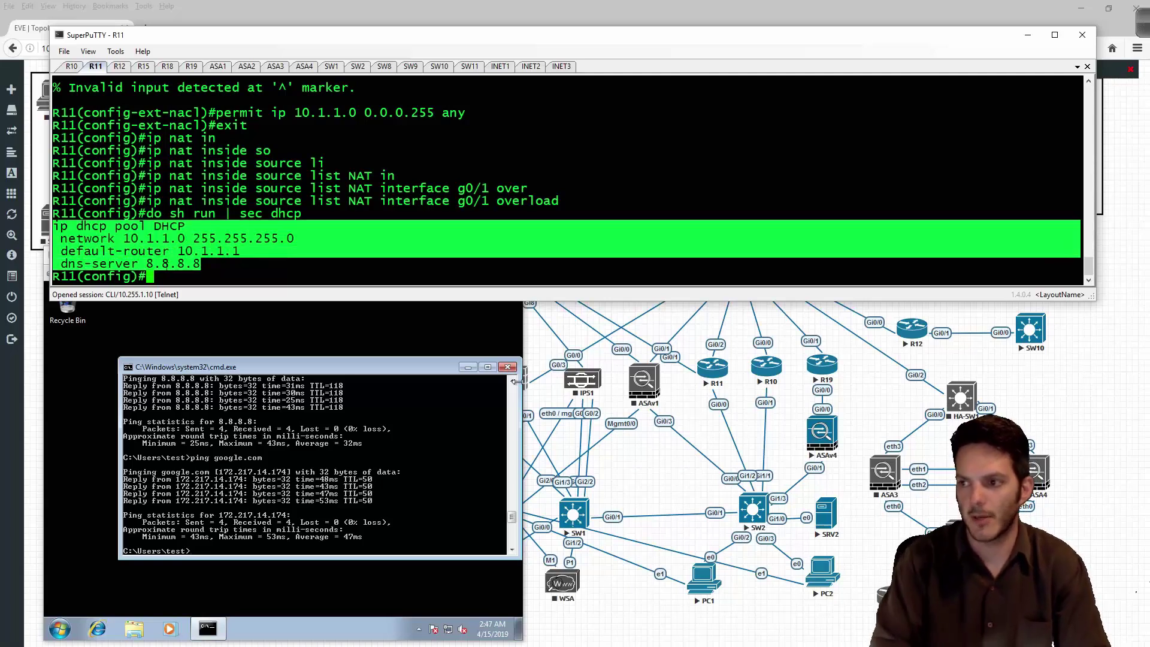
text(no ip dhcp pool DHCP)
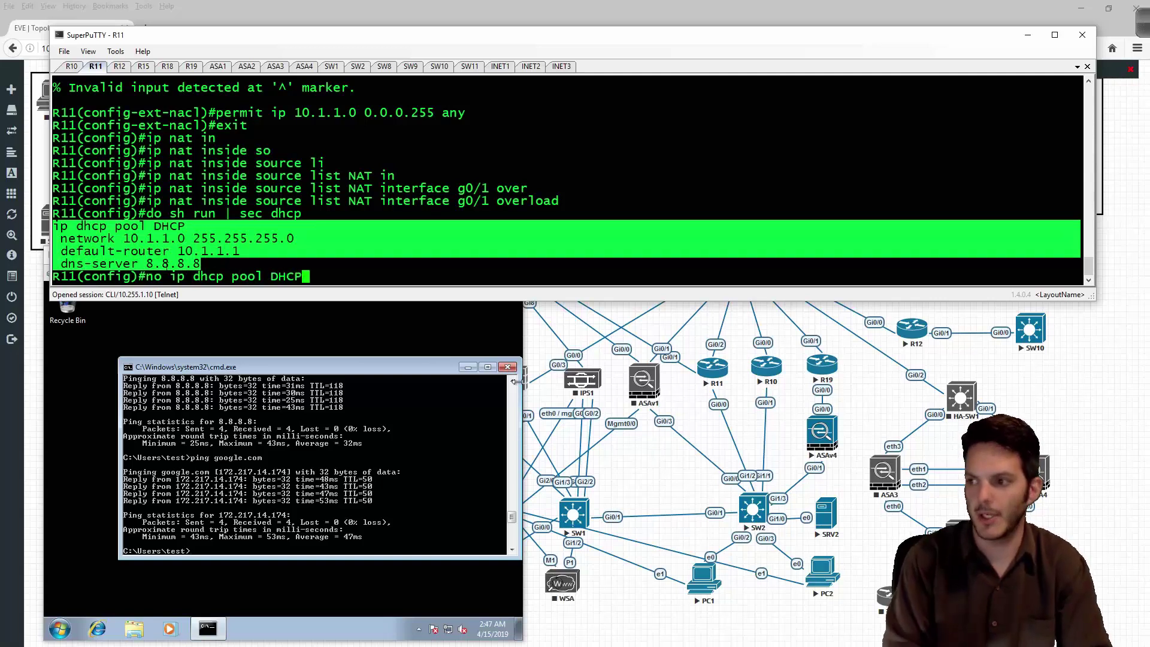
key(Return)
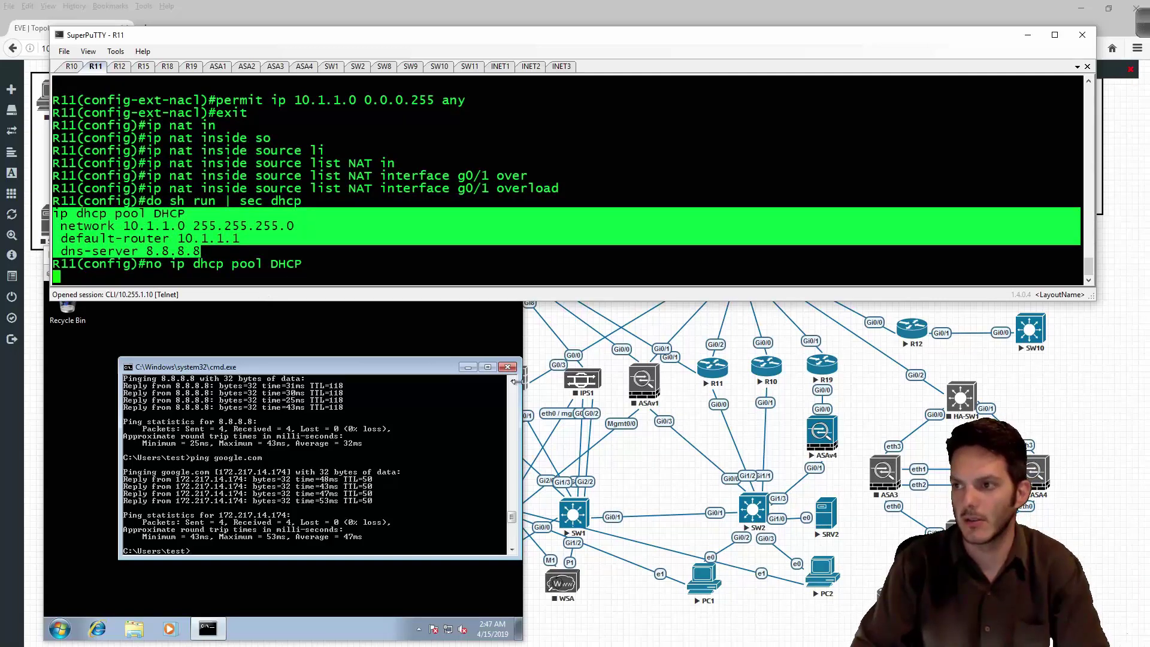
click(70, 67)
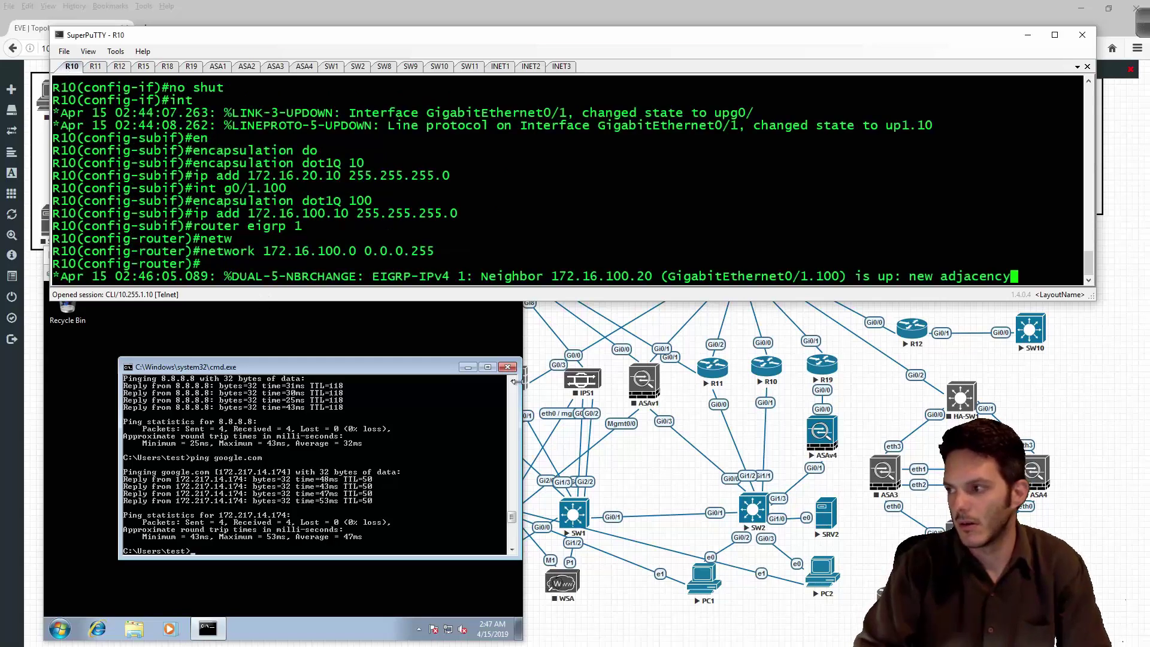
- On R10, paste pool DHCP for 10.1.1.0/24 with gateway 10.1.1.1 and DNS 8.8.8.8
key(Return)
text(exit)
key(Return)
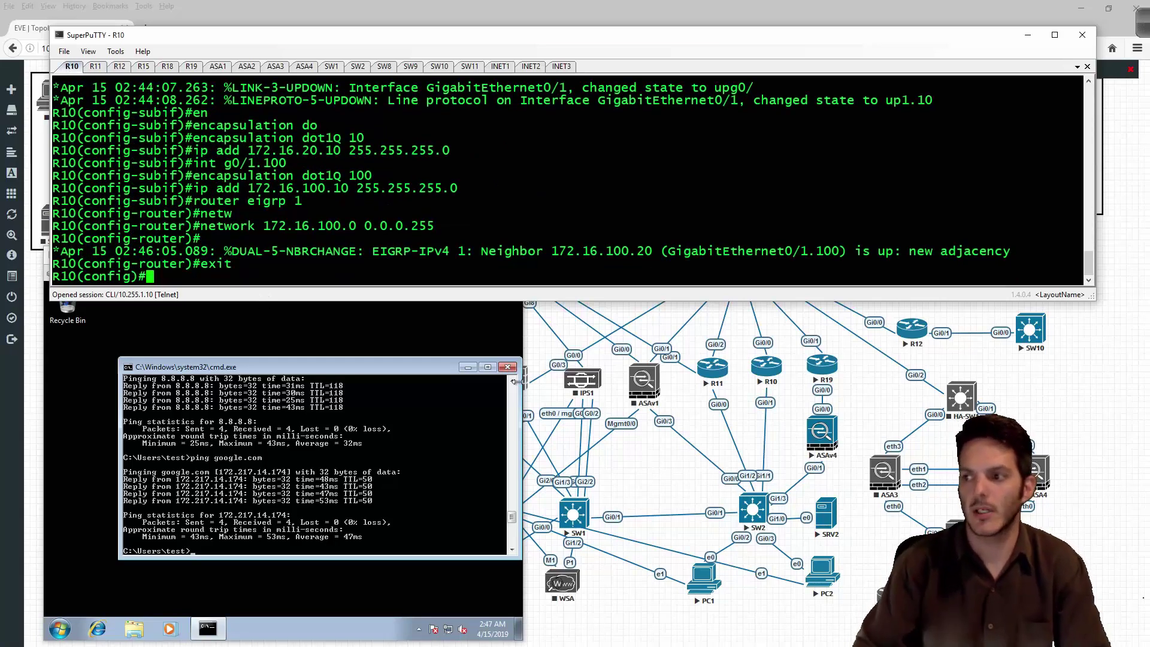
text(ip dhcp pool DHCP  network 10.1.1.0 255.255.255.0  default-router 10.1.1.1  dns-server 8.8.8.8)
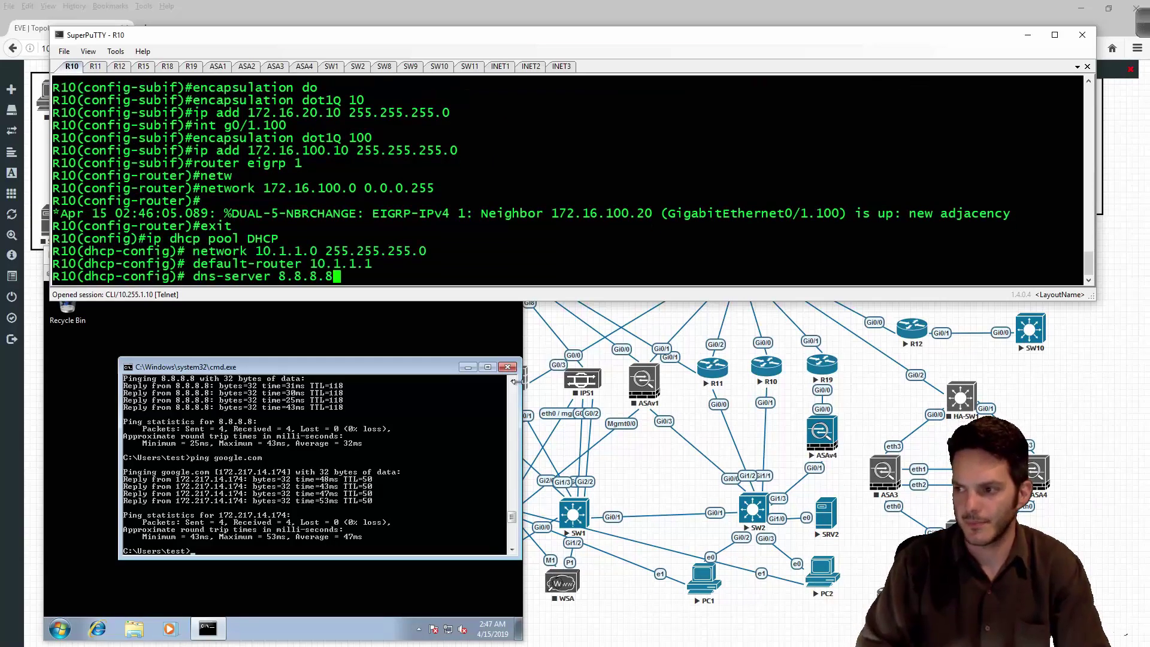
text(exit)
key(Return)
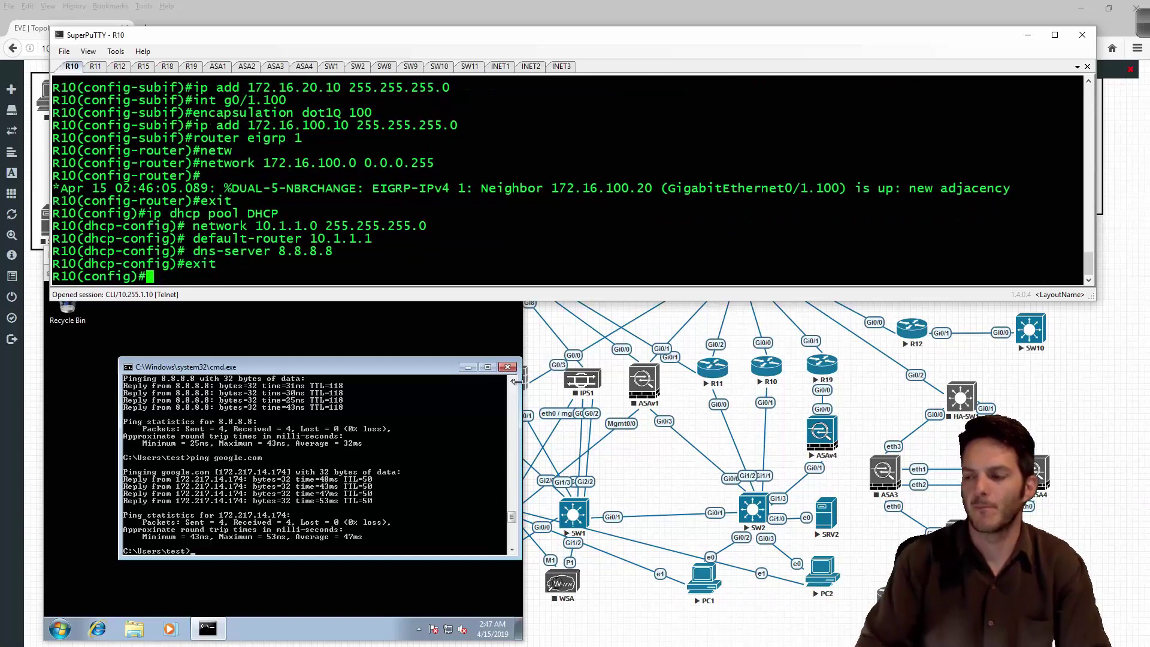
- List R10's interface addresses with 'do sh ip int br' and copy 172.16.100.10
text(do s)
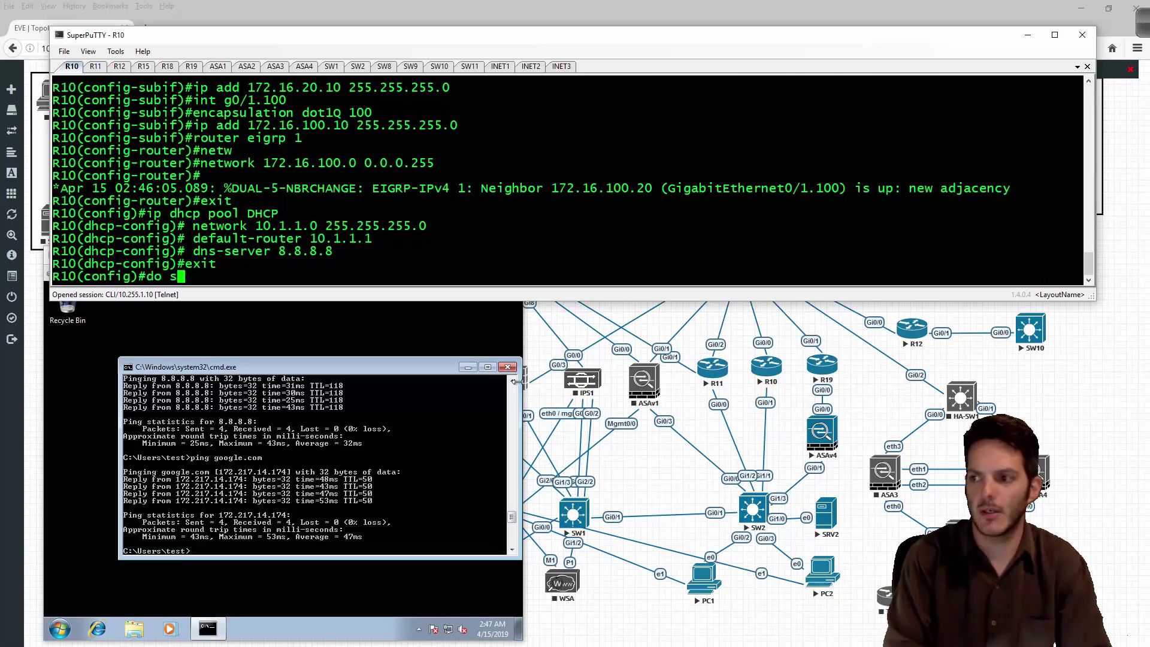
text(h ip int br)
key(BackSpace)
key(BackSpace)
text(br)
key(Return)
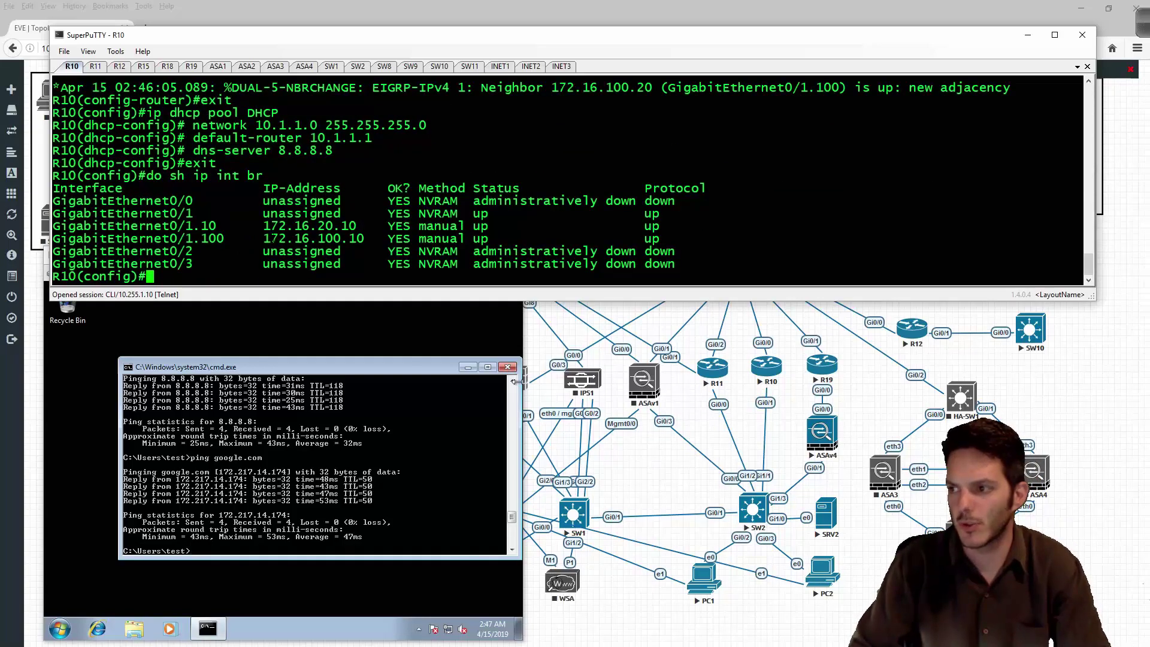
double_click(274, 238)
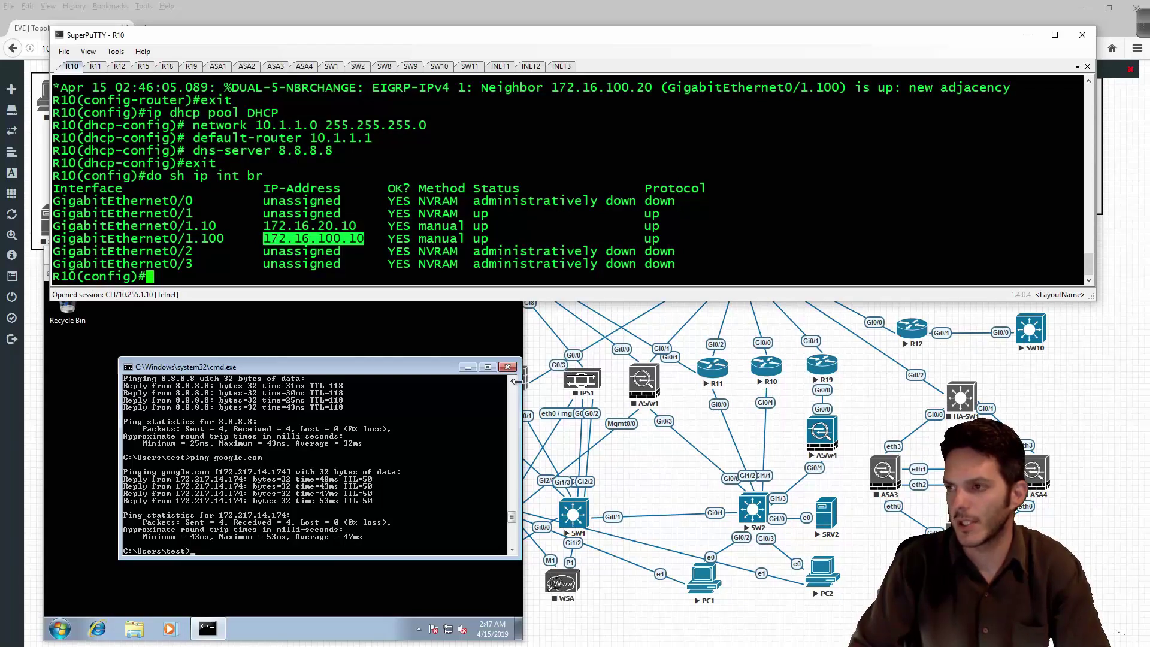
- Show SW2's running configuration for interface Vlan10
click(359, 67)
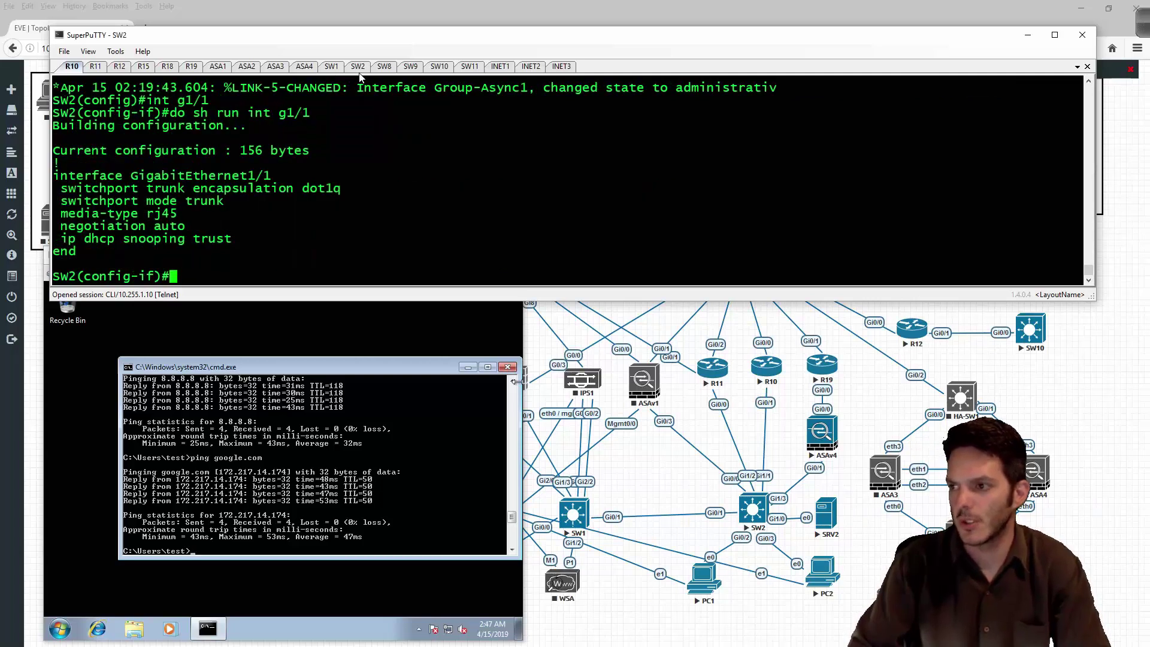
text(do sh run int )
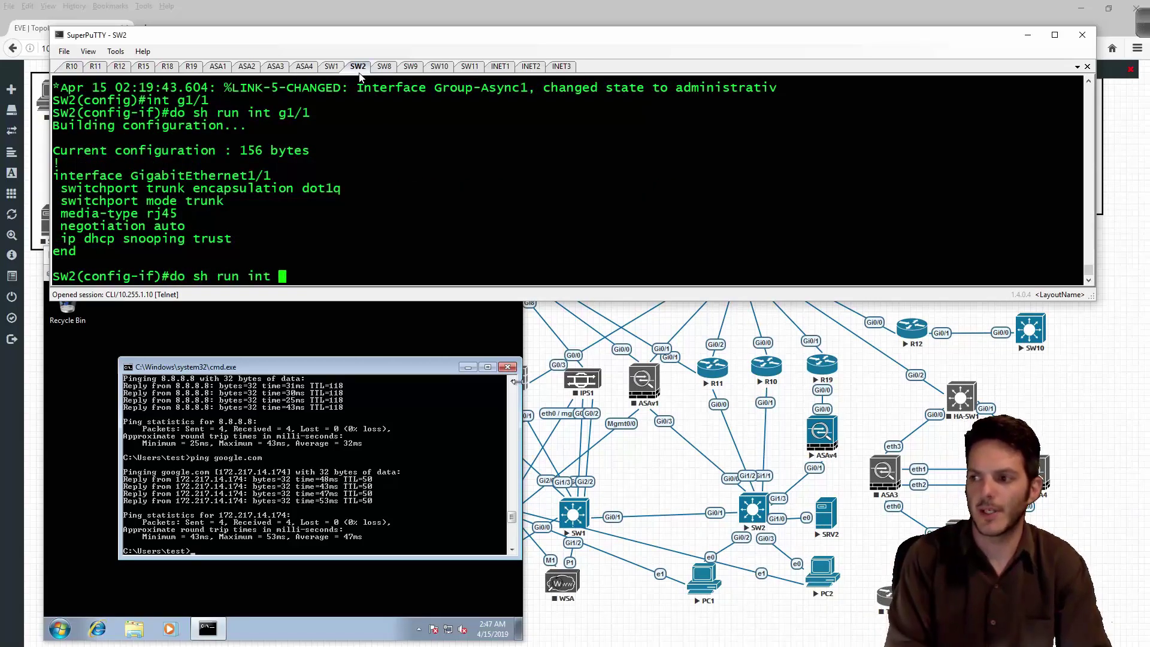
text(vlan 10)
key(Return)
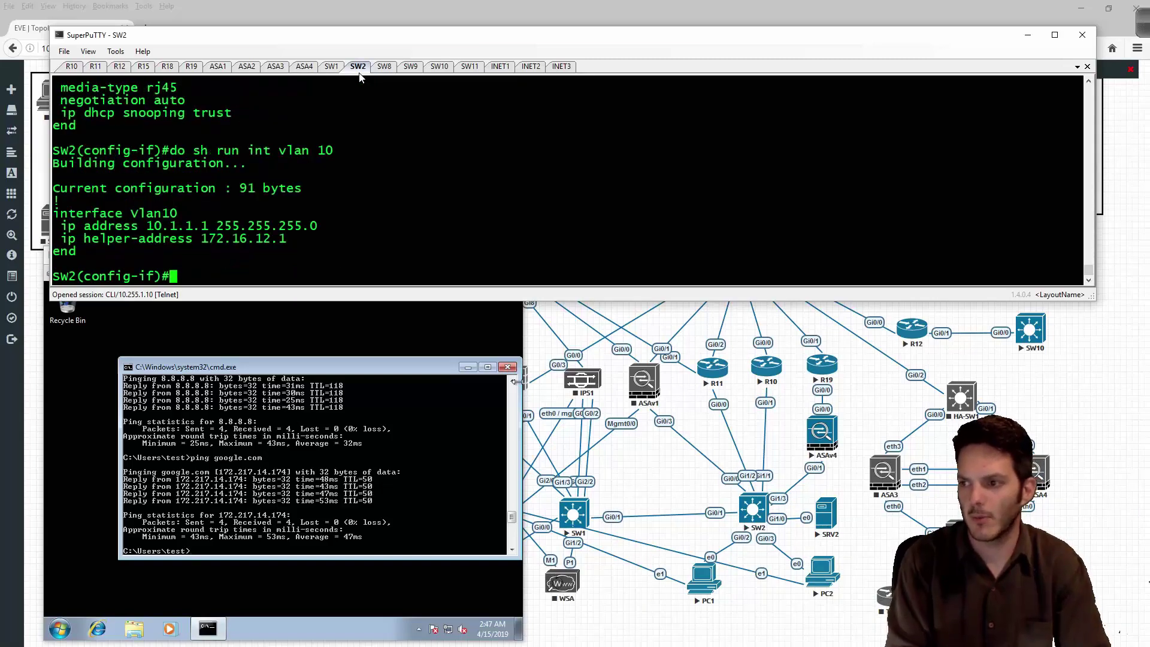
- Add ip helper-address 172.16.100.10 under interface Vlan10
text(int vlan 10)
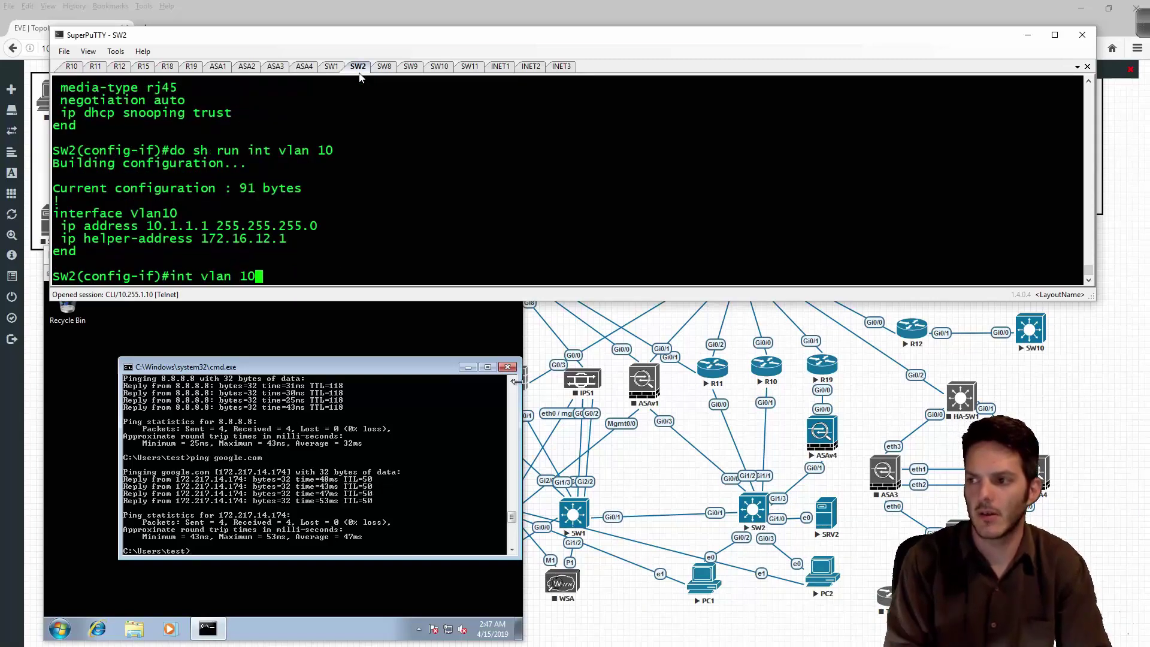
key(Return)
text(ip help)
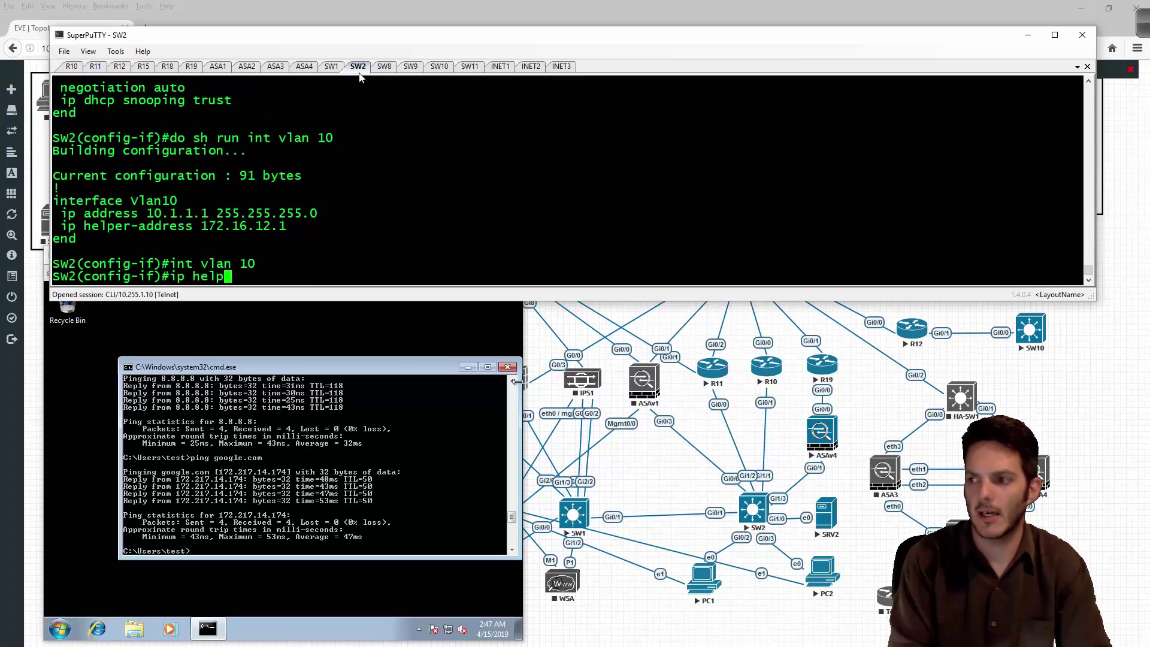
key(Tab)
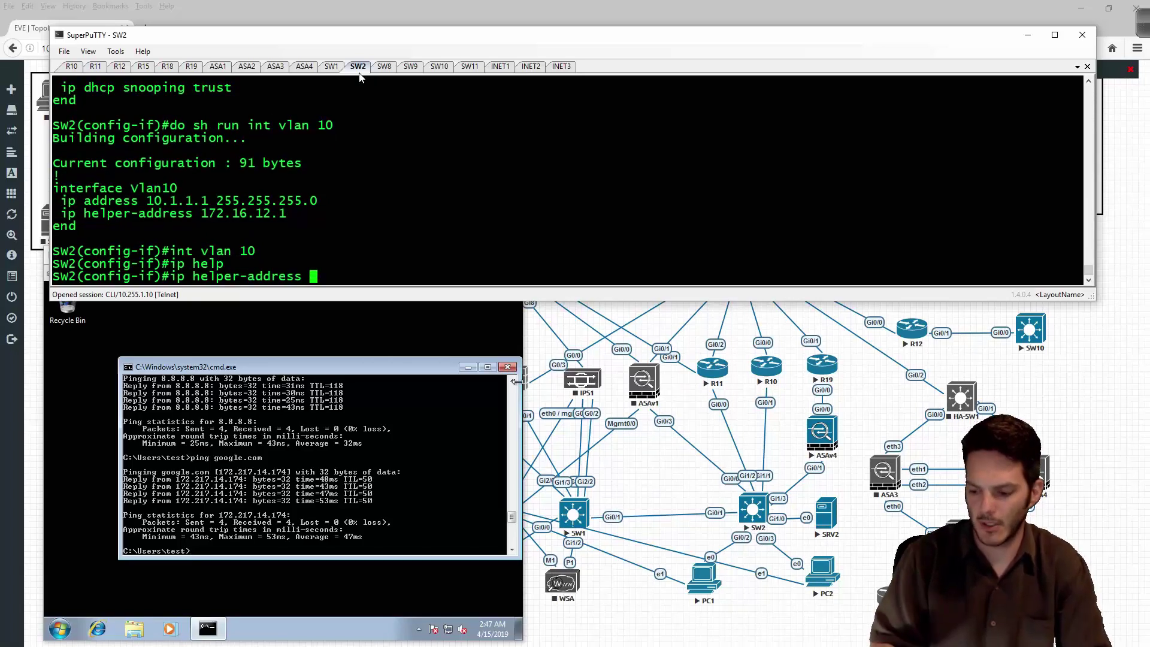
text(172.16.100.10)
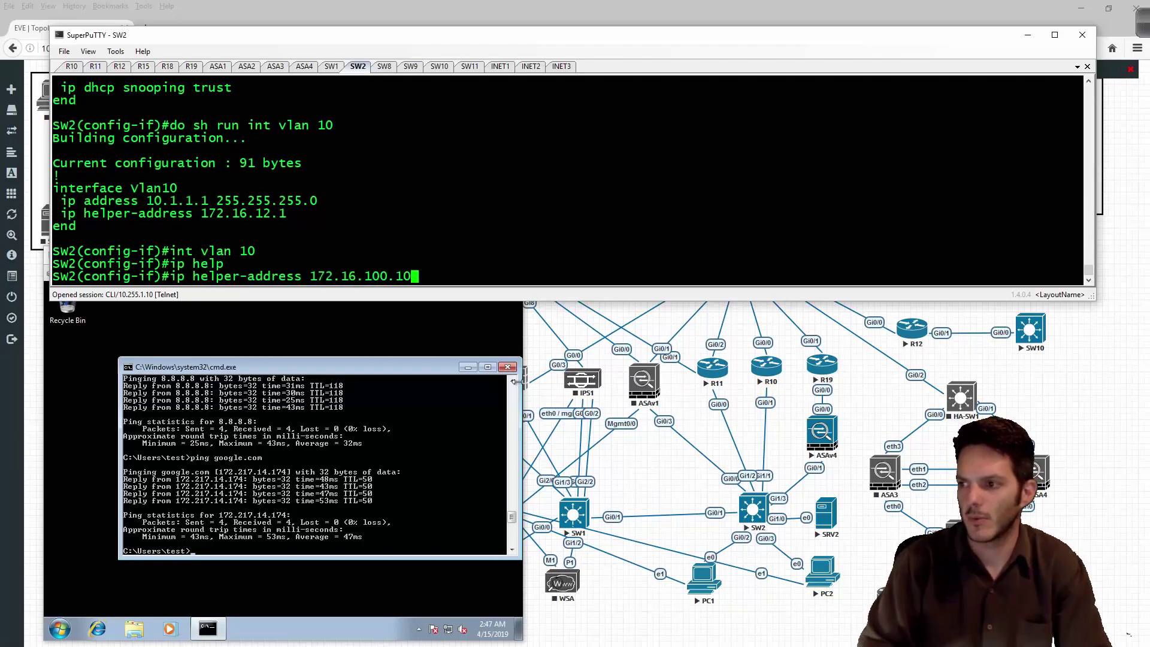
key(Return)
- Remove the old helper address 172.16.12.1 and leave configuration mode
text(no)
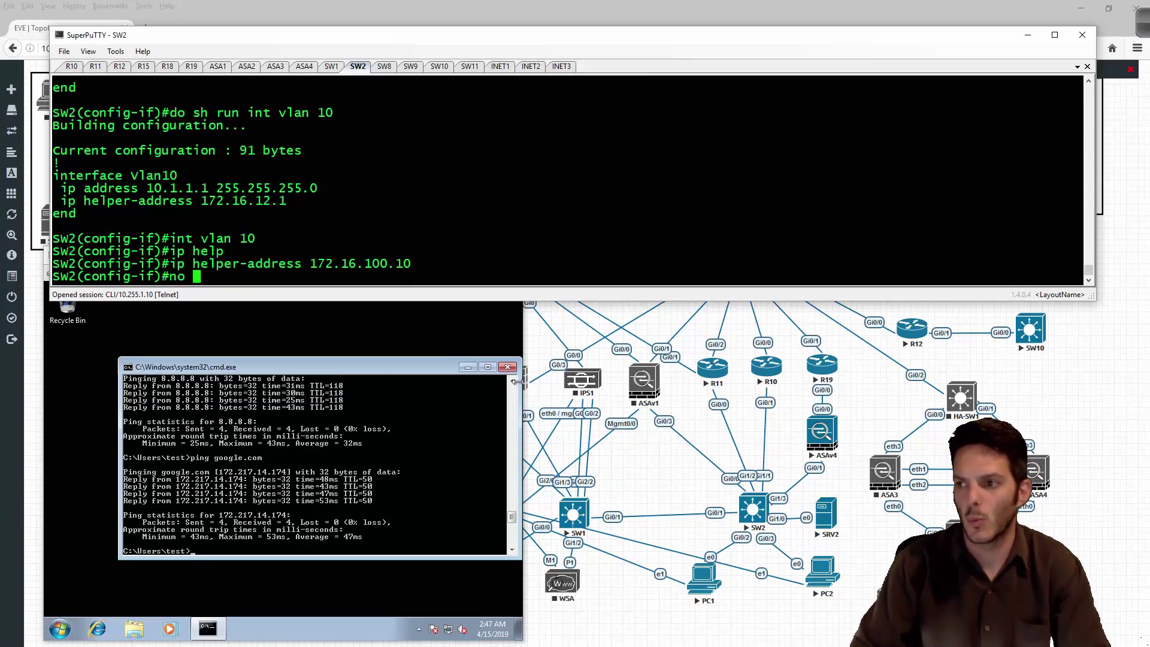
drag(60, 200, 286, 201)
right_click(258, 202)
key(Return)
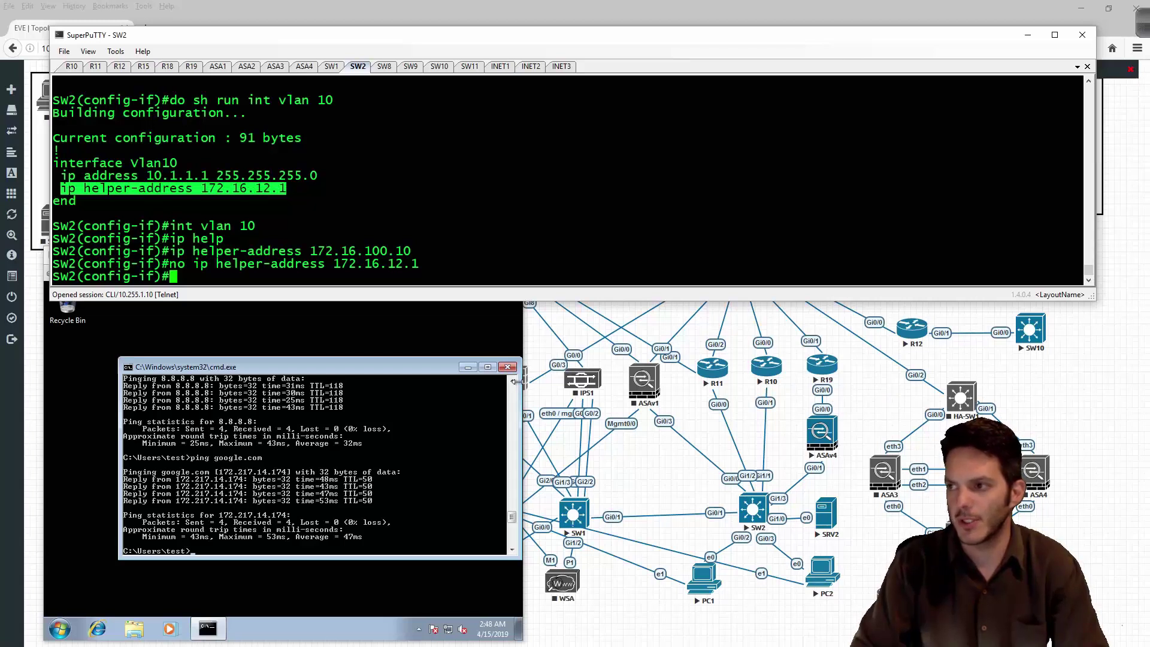
text(end)
key(Return)
key(Return)
key(Return)
text(unda)
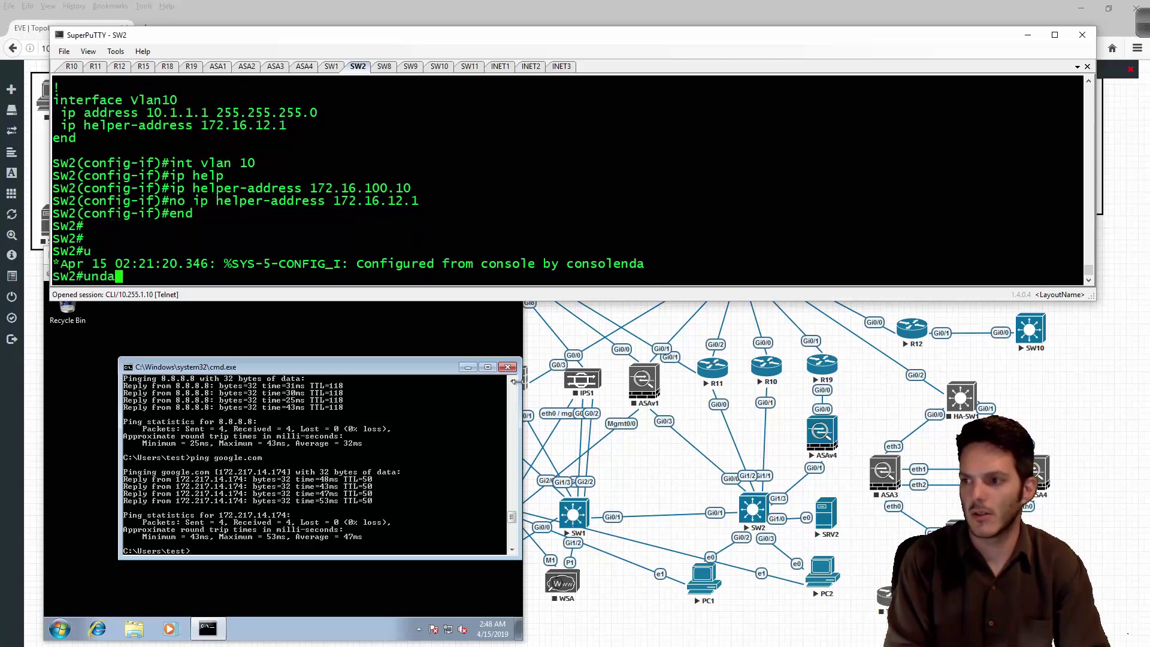
- Turn off all existing debugging on SW2 with 'undebug all'
key(BackSpace)
text(eb)
key(Tab)
text(all)
key(Return)
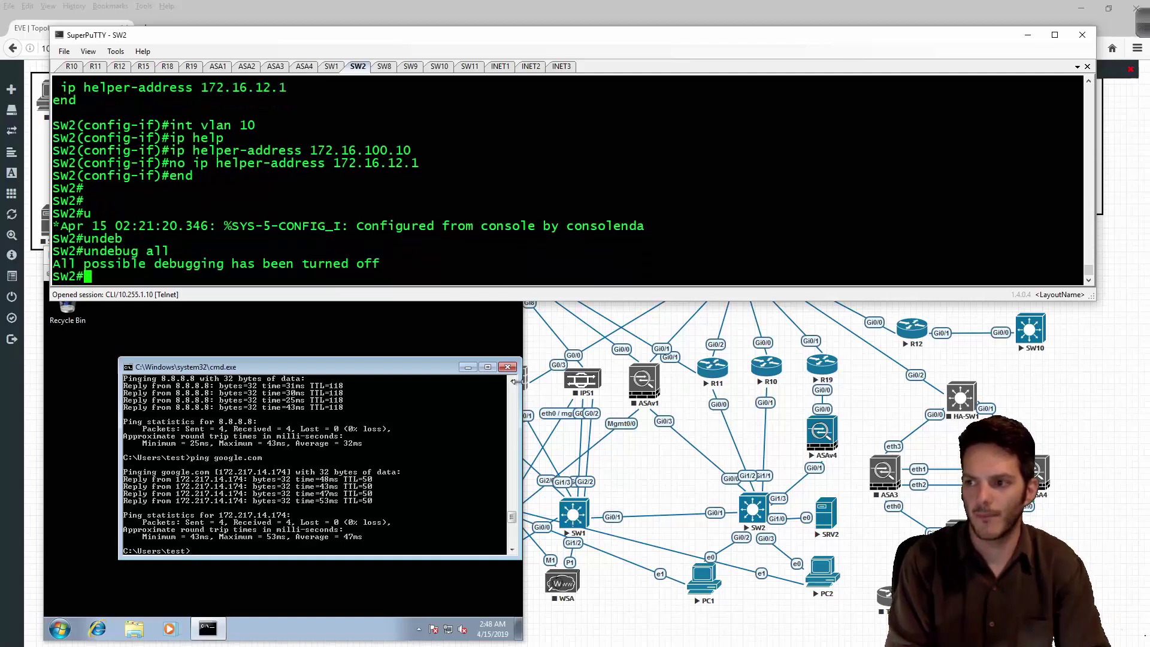
- Enable DHCP client debugging on SW2 with 'debug dhcp'
text(debug)
text(dhcp)
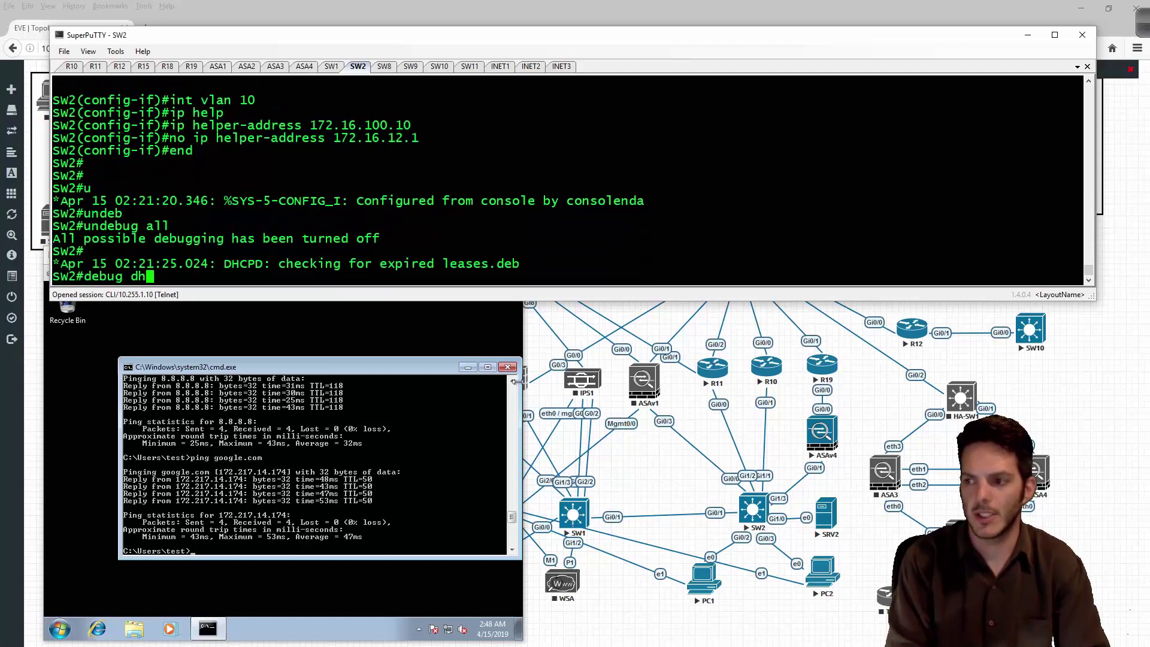
key(Tab)
text(?)
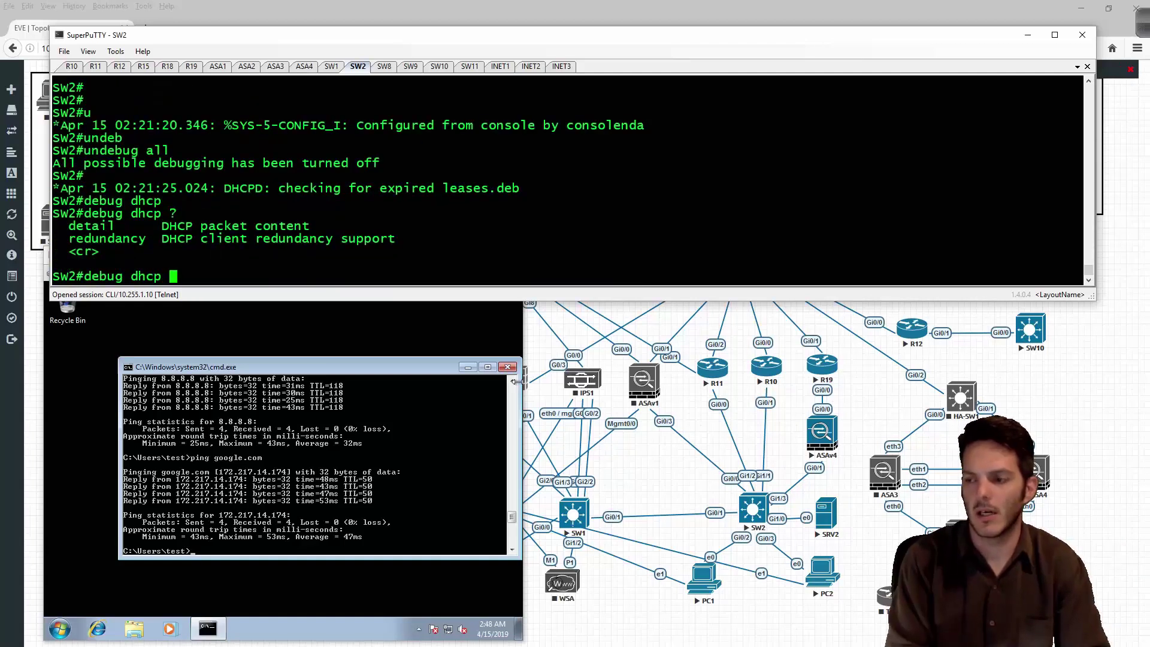
key(Return)
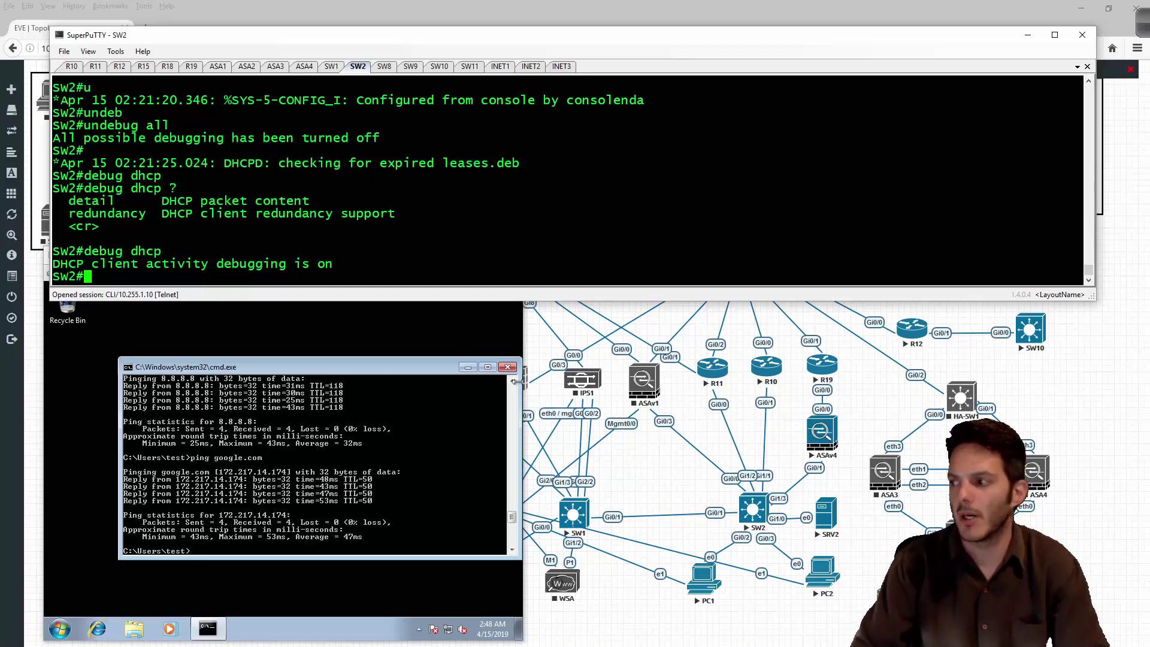
- Enable 'debug ip dhcp snooping packet' on SW2
text(deb)
key(ctrl+c)
text(debug dhcp ?)
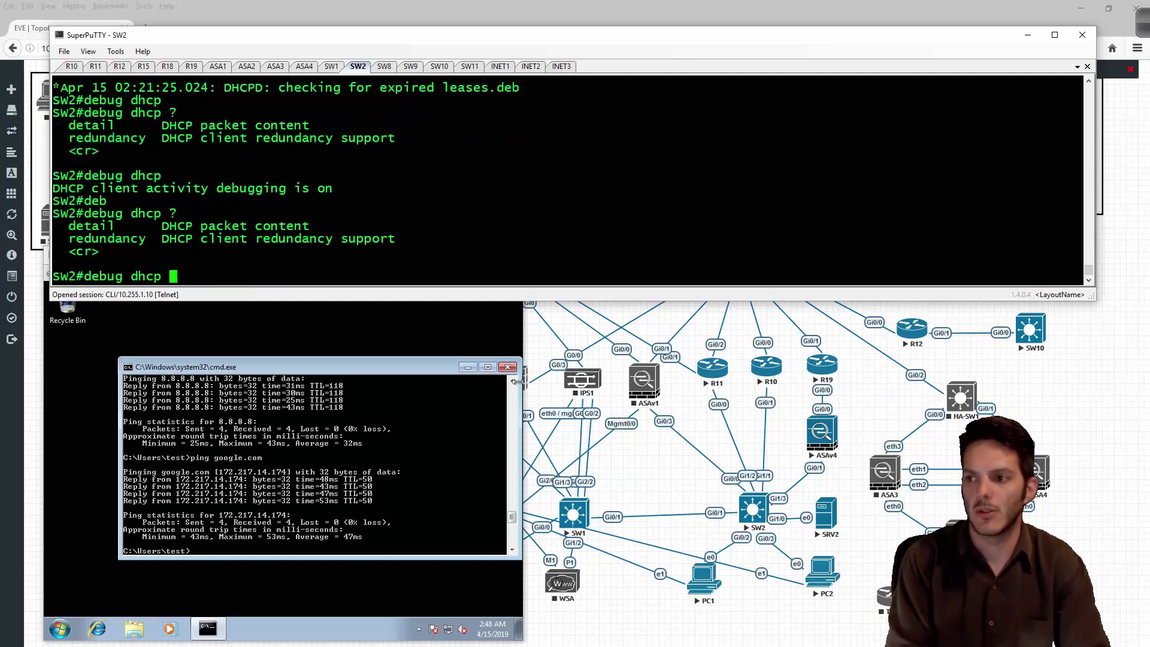
key(BackSpace)
key(BackSpace)
key(BackSpace)
key(BackSpace)
key(BackSpace)
text(ip)
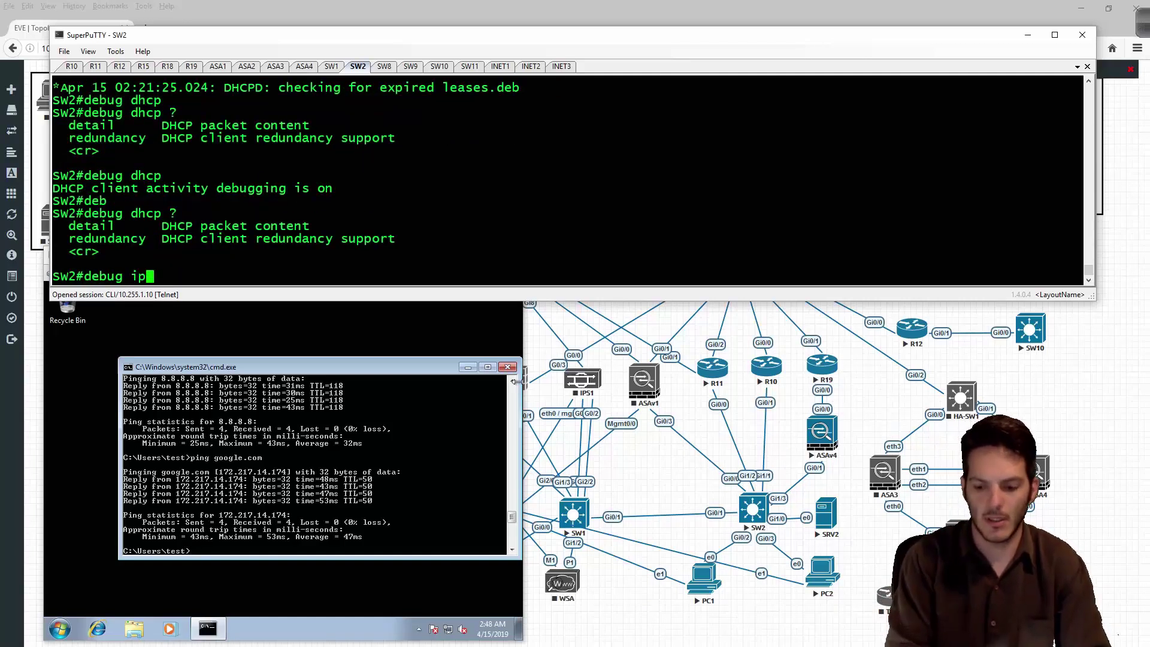
text( dhc)
key(Tab)
text(?sno)
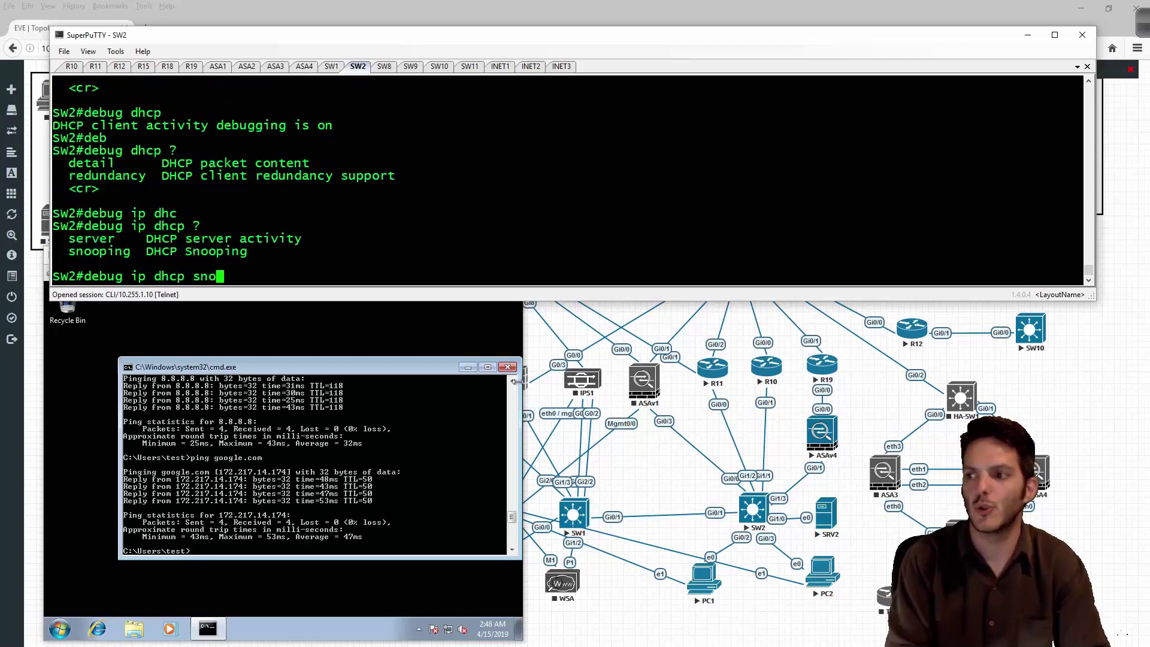
key(Tab)
text(?)
text(pa)
key(Tab)
key(Return)
- Enable 'debug ip dhcp snooping event' on SW2 as well
key(Up)
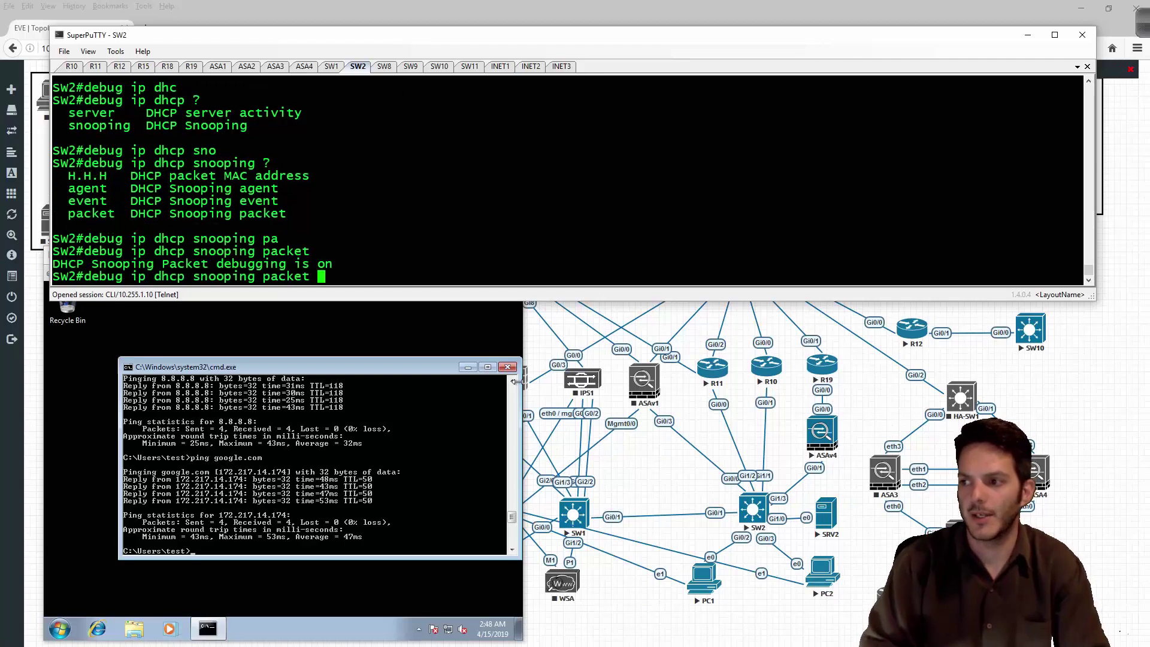
key(BackSpace)
key(BackSpace)
key(BackSpace)
key(BackSpace)
key(BackSpace)
key(BackSpace)
key(BackSpace)
text(eve)
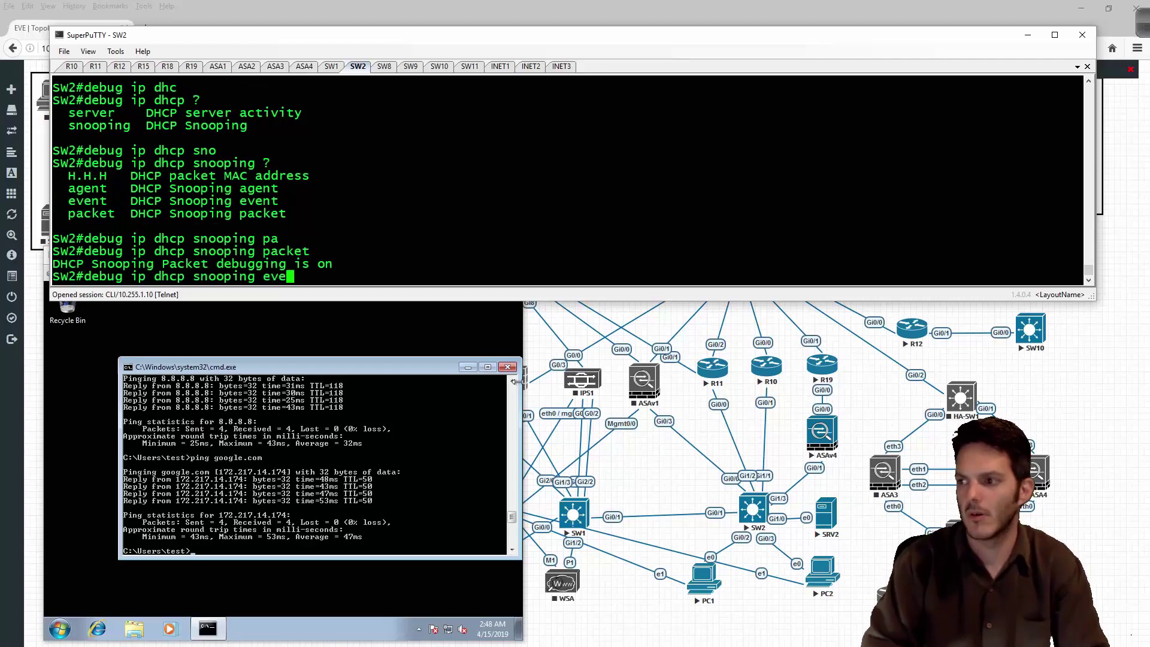
key(Tab)
key(Return)
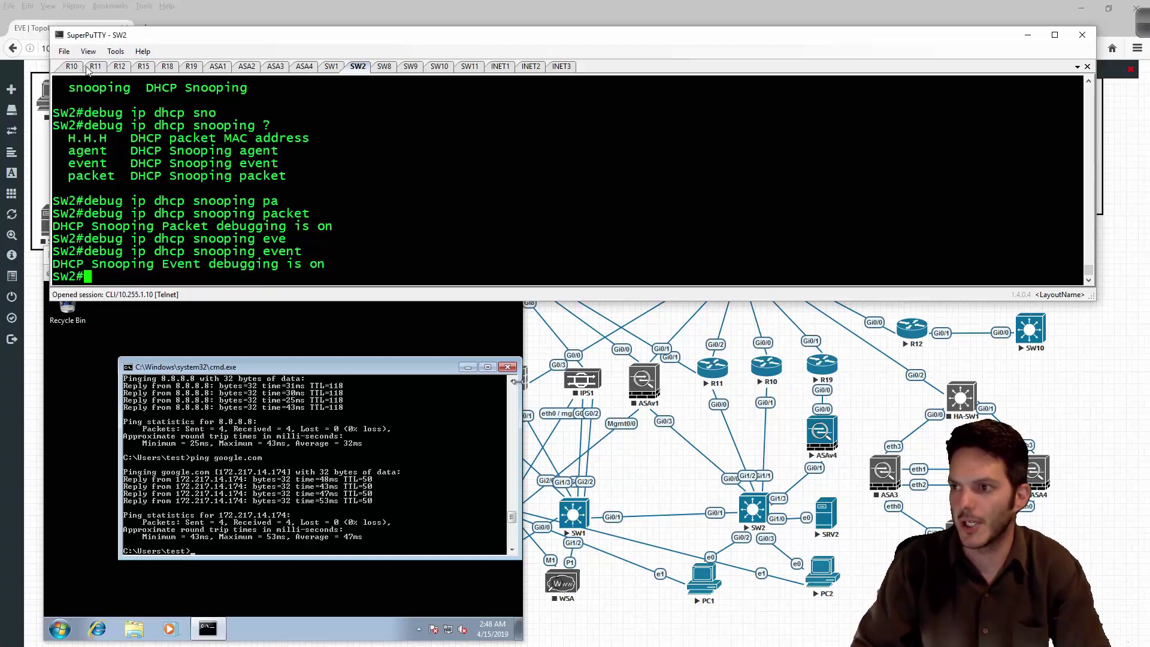
click(71, 66)
- Exit configuration mode on R10 and enable 'debug ip dhcp server packet'
text(end)
key(Return)
key(Return)
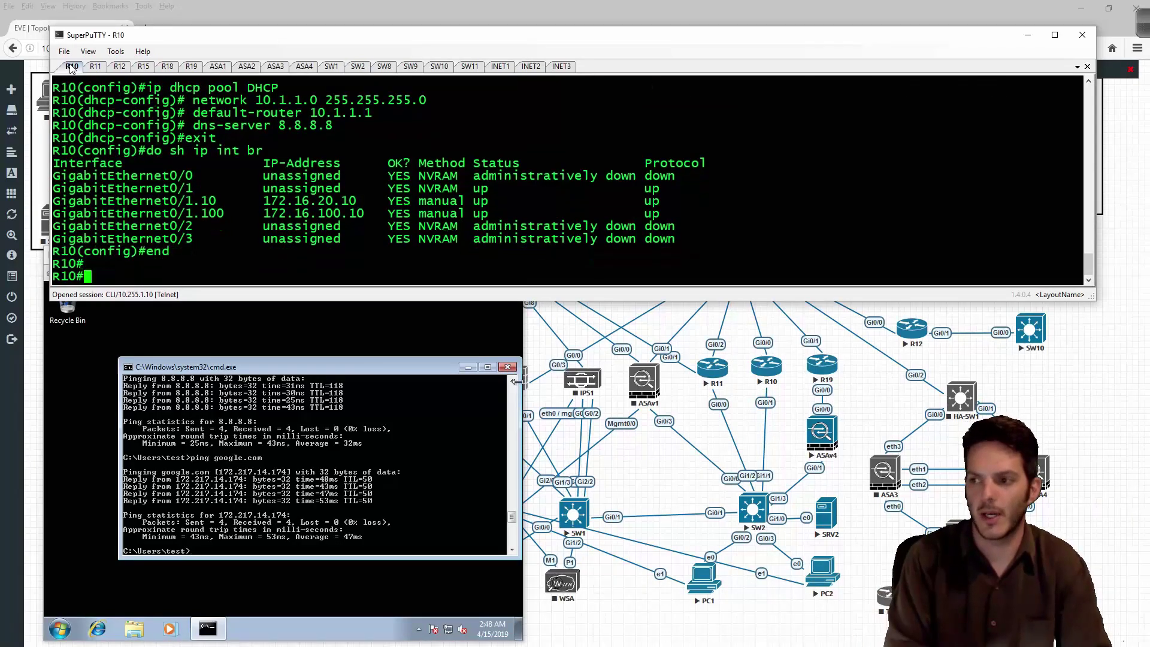
text(debug ip hd)
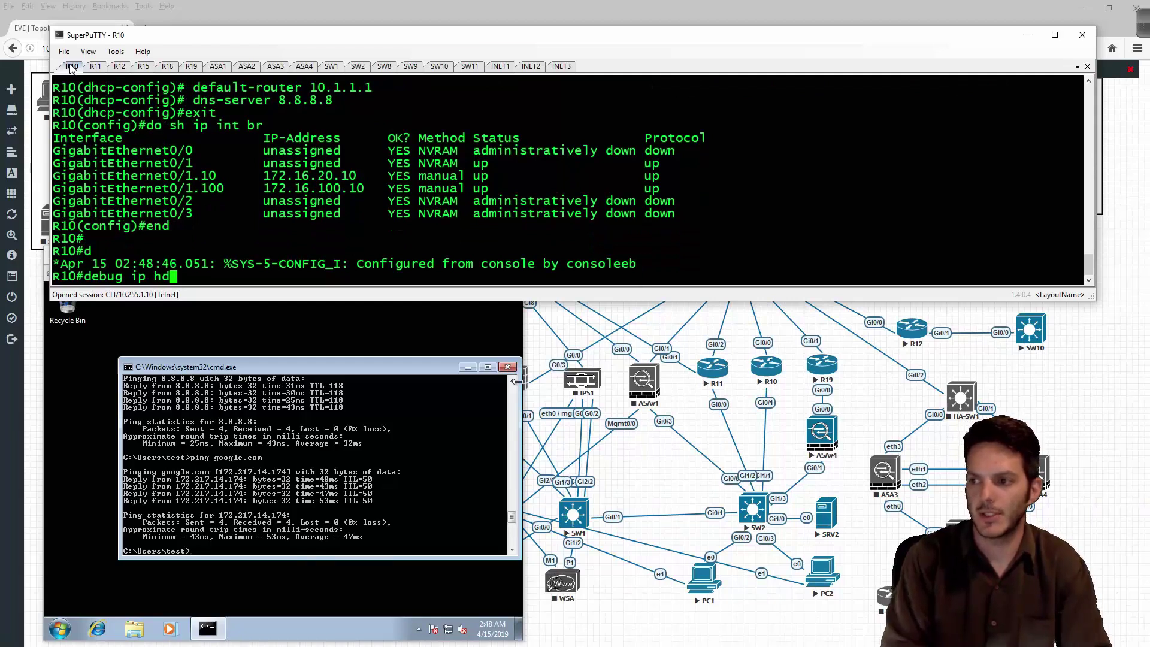
key(BackSpace)
key(BackSpace)
text(dh)
key(Tab)
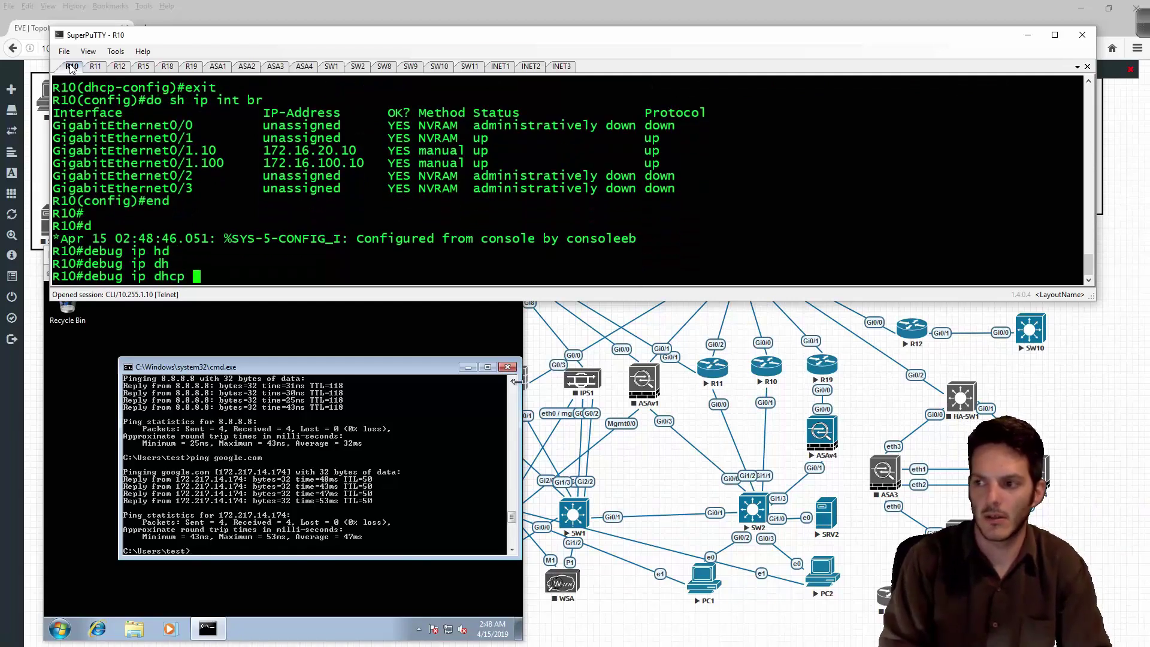
text(?ser)
key(Tab)
key(Return)
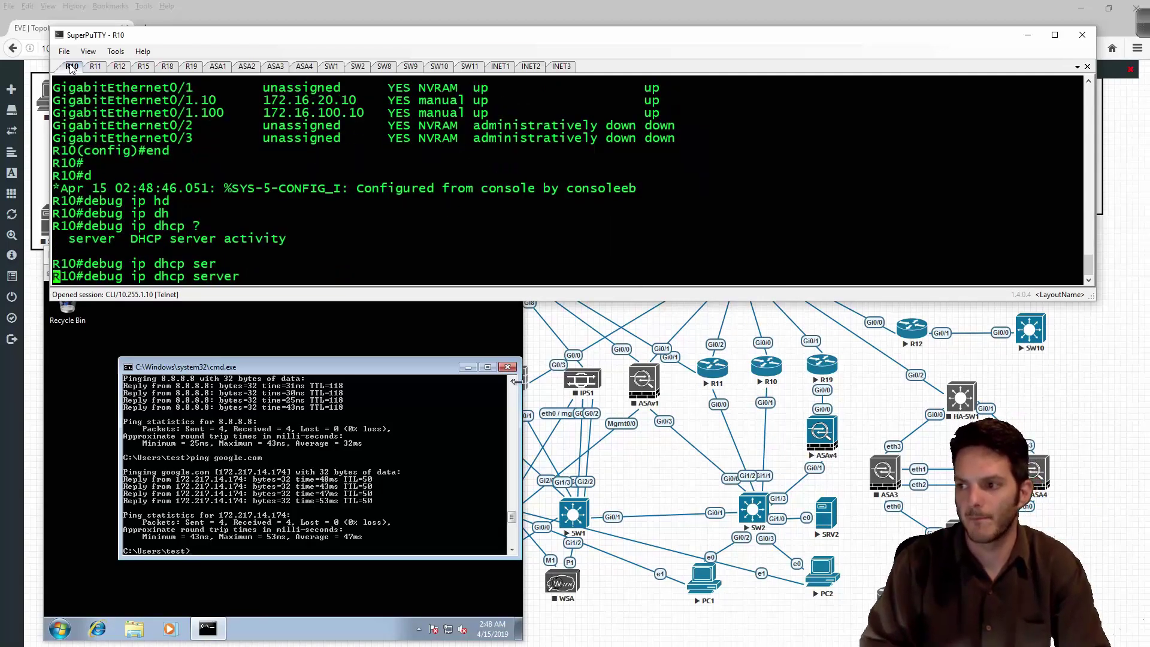
key(Up)
text(?pa)
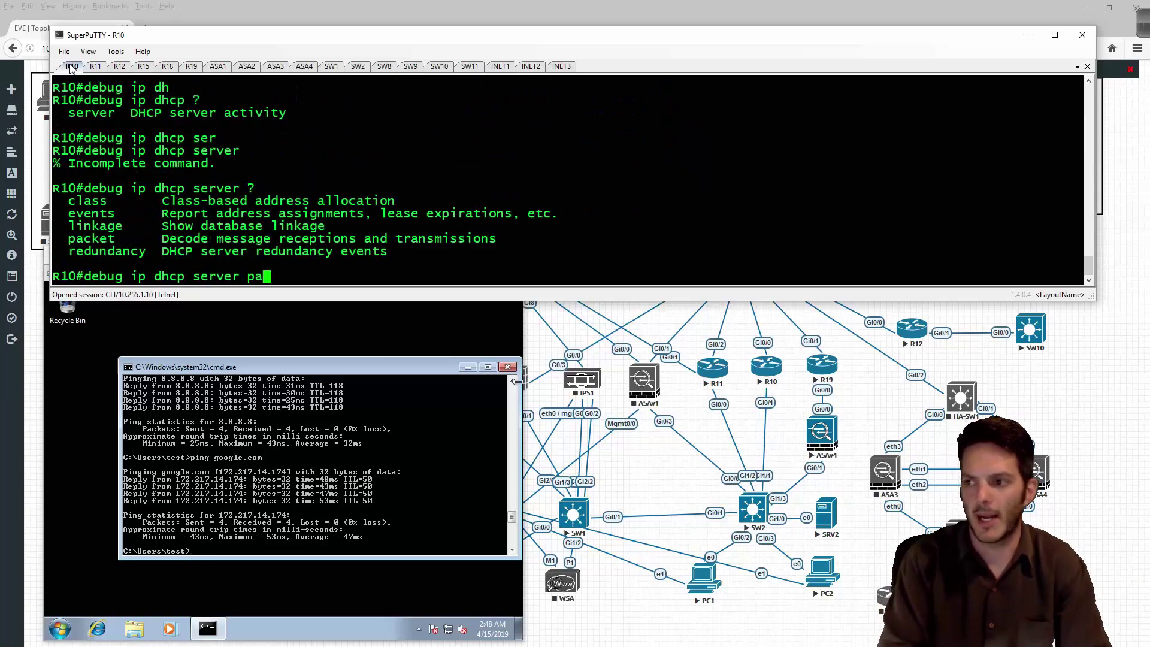
key(Tab)
key(Return)
- Enable 'debug ip dhcp server events' on R10 as well
key(Up)
key(BackSpace)
key(BackSpace)
key(BackSpace)
key(BackSpace)
key(BackSpace)
key(BackSpace)
text(ev)
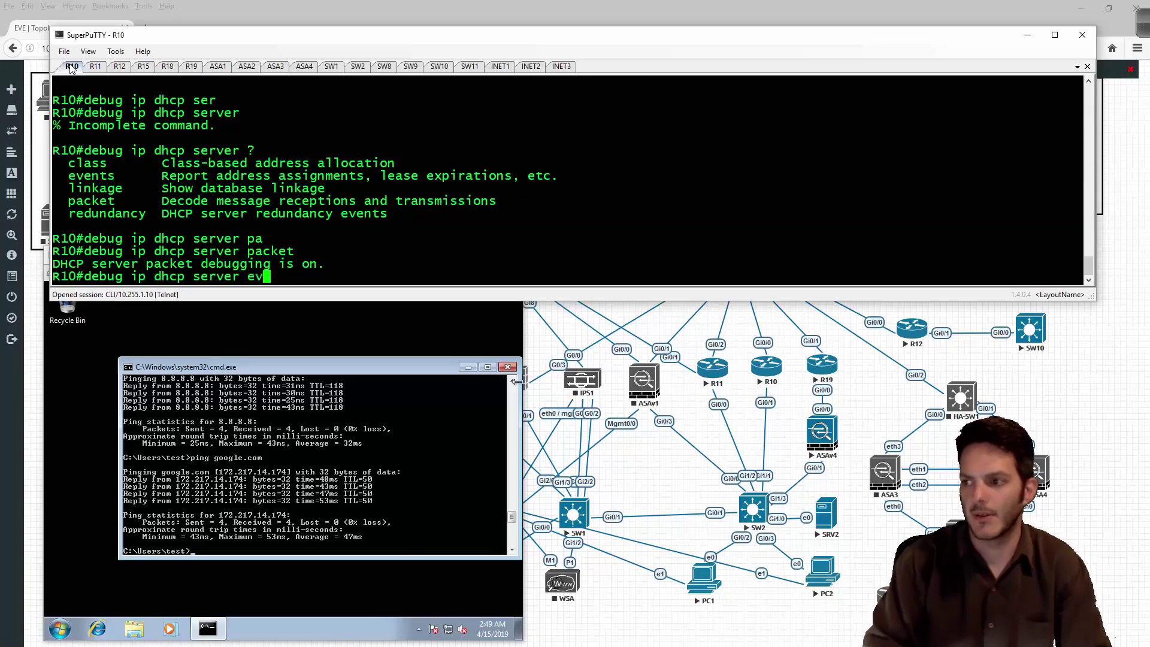
key(Tab)
key(Return)
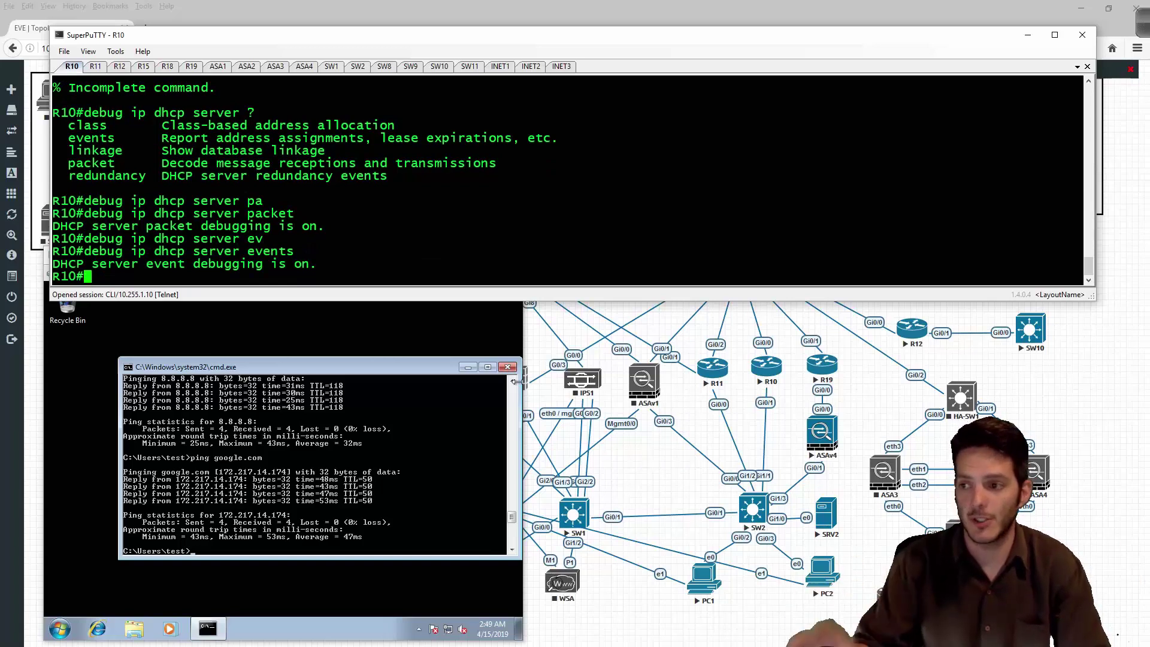
click(397, 539)
- Release PC1's IP address, then request a new lease with 'ipconfig /renew'
text(ipconfig /renew)
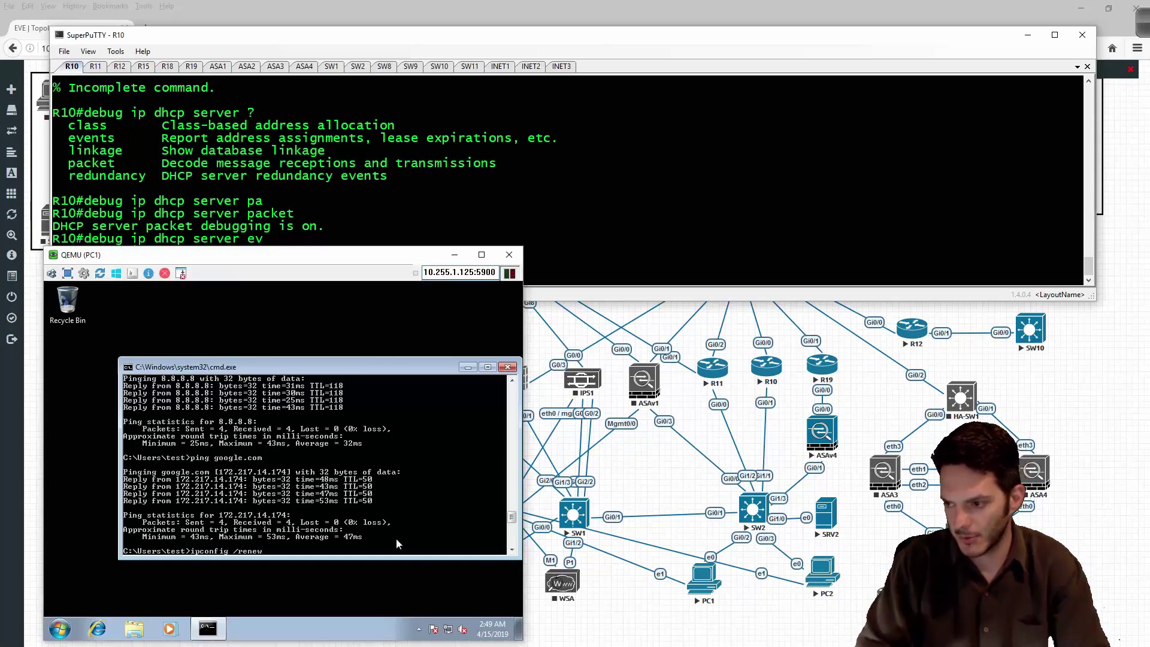
key(BackSpace)
key(BackSpace)
key(BackSpace)
text(lease)
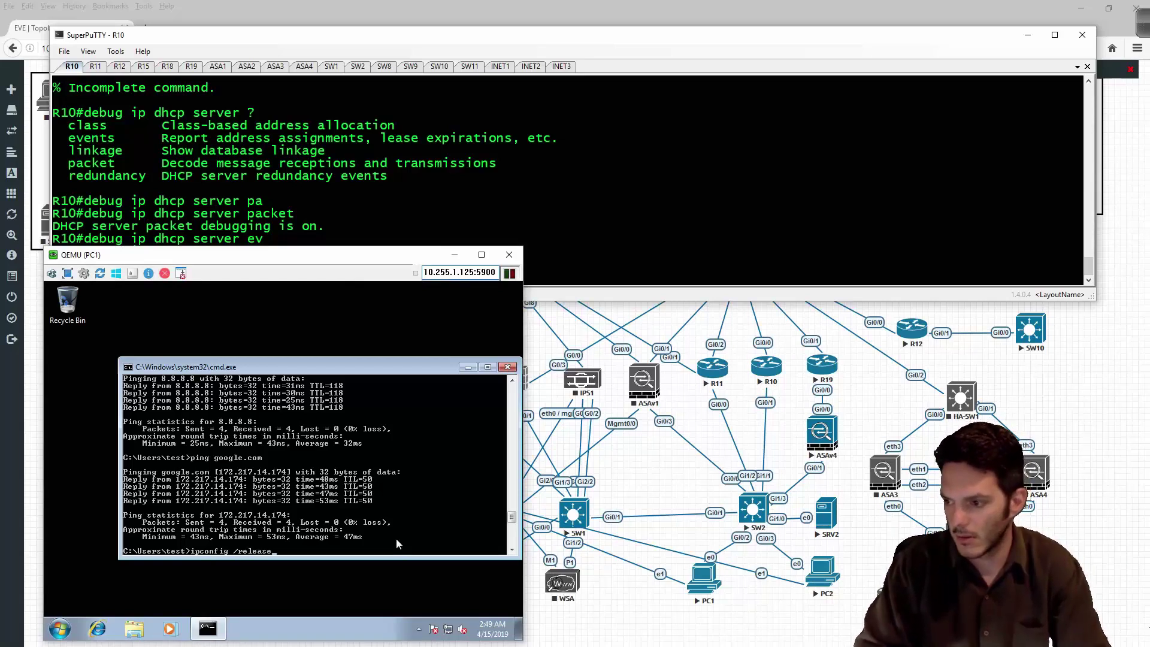
key(Return)
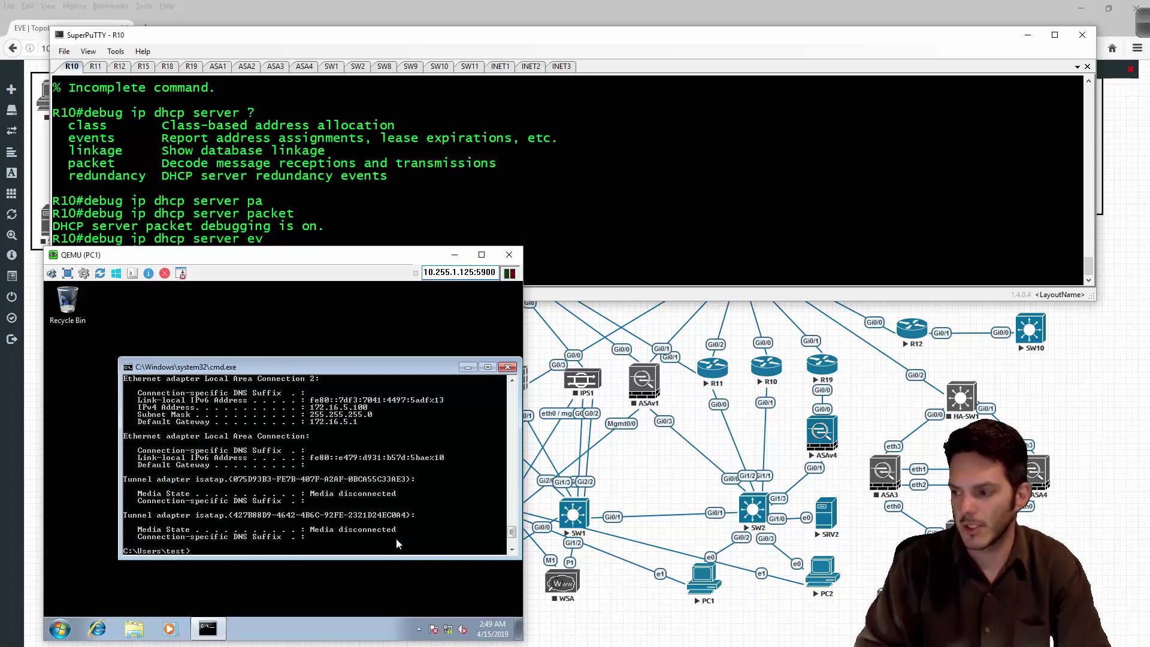
key(Up)
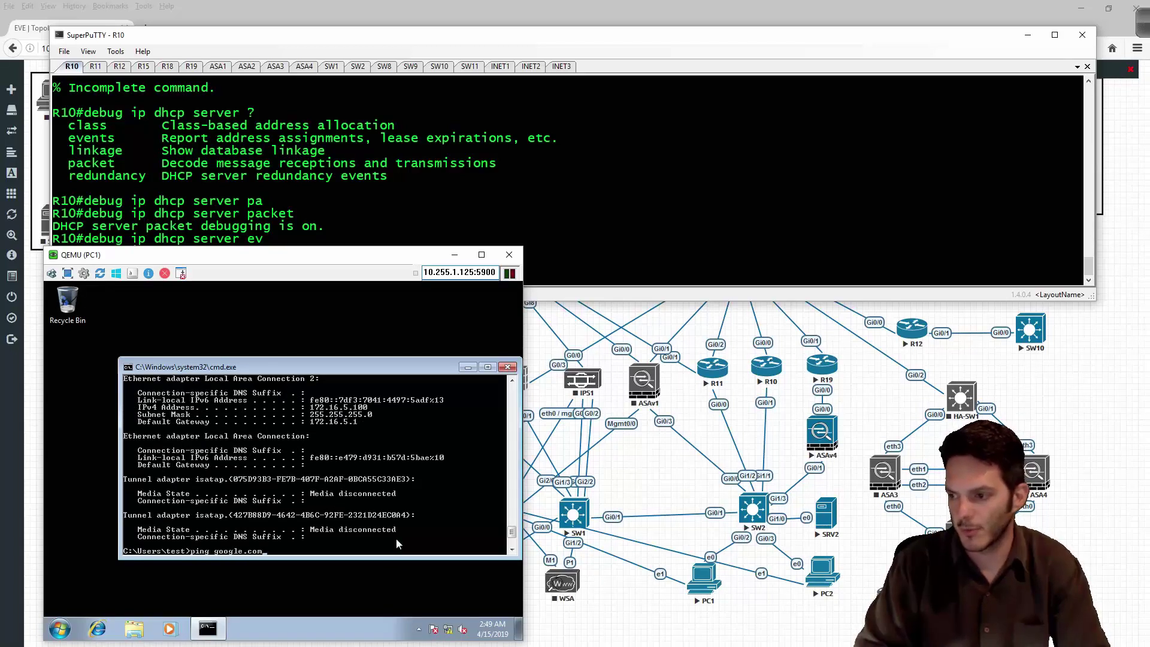
key(BackSpace)
key(BackSpace)
key(BackSpace)
key(BackSpace)
key(BackSpace)
key(BackSpace)
key(BackSpace)
key(BackSpace)
key(BackSpace)
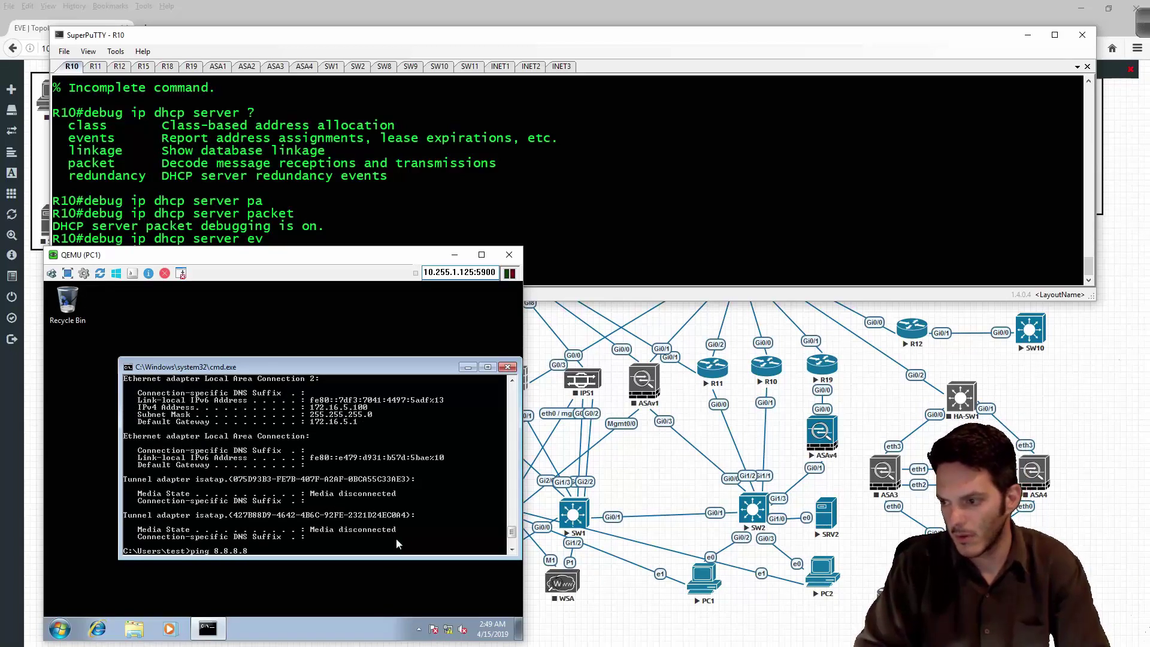
text(/renew)
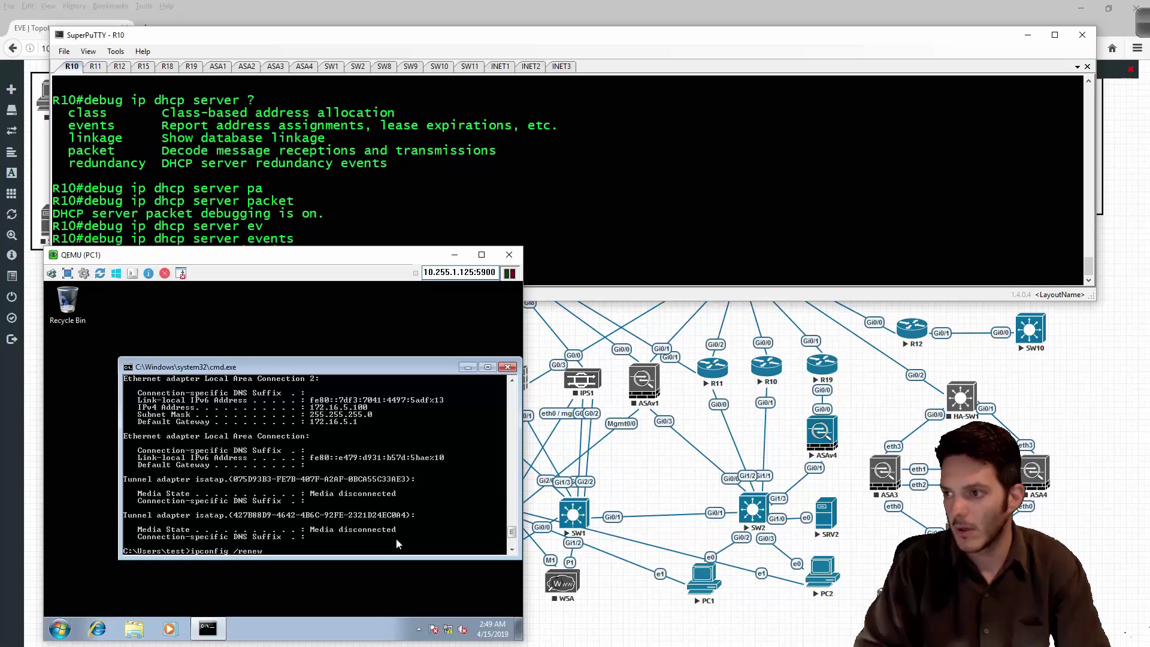
key(Return)
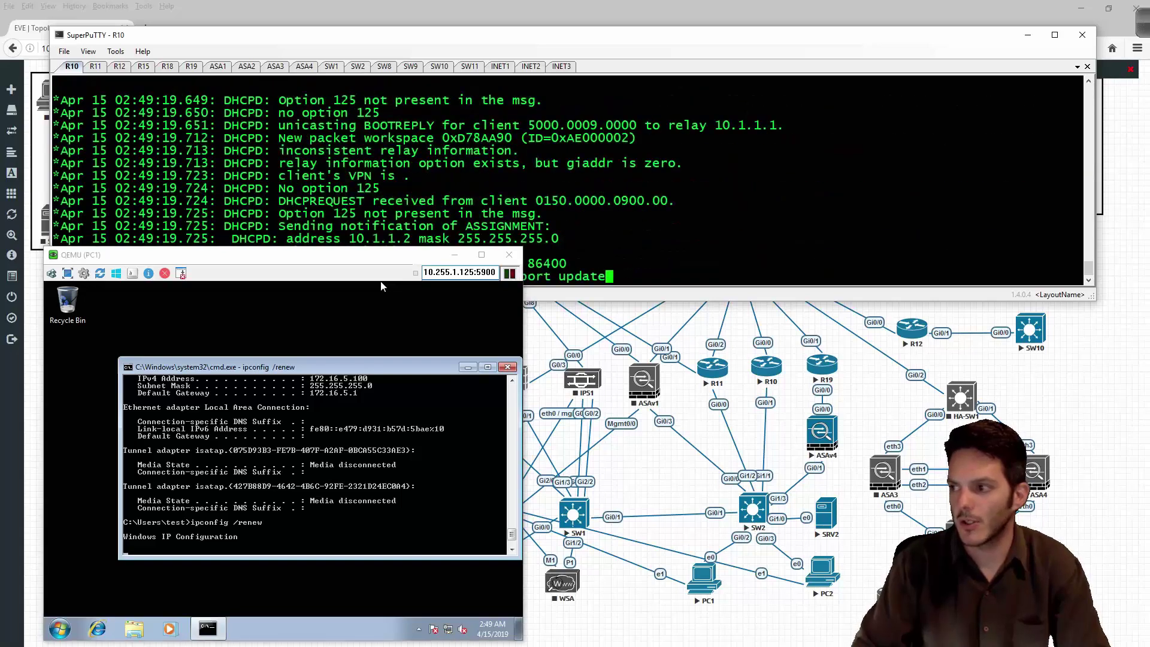
key(alt+Tab)
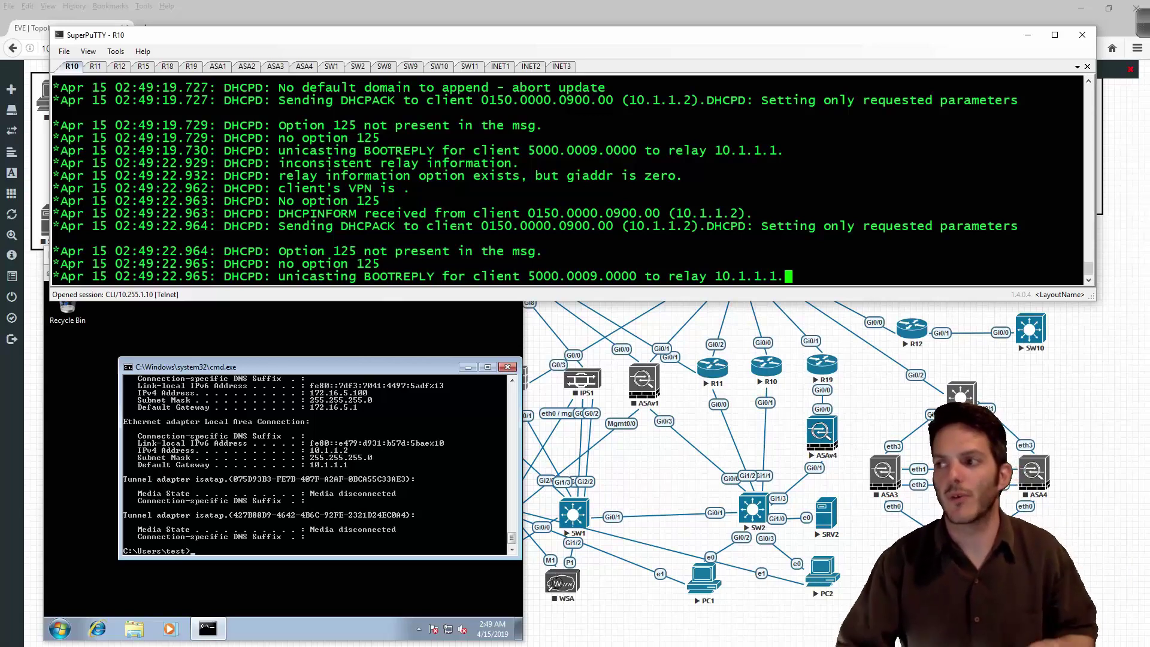
- Scroll R10's debug output back to the DHCPDISCOVER received via relay 10.1.1.1
key(shift+Page_Up)
key(shift+Page_Up)
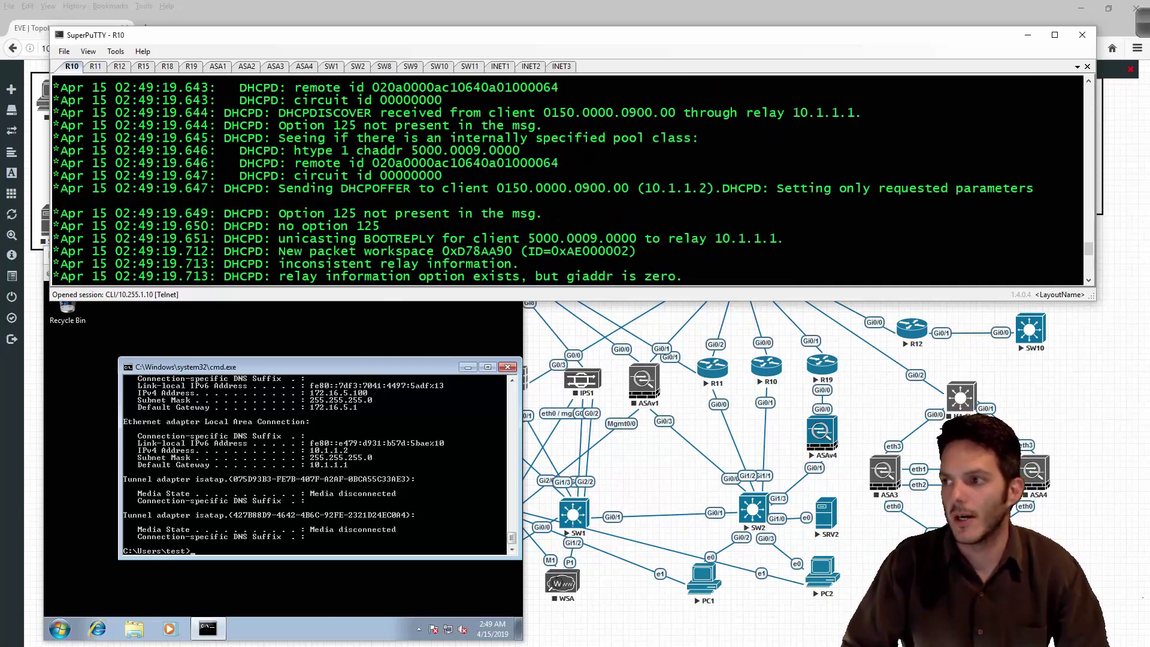
key(shift+Page_Up)
key(shift+Page_Up)
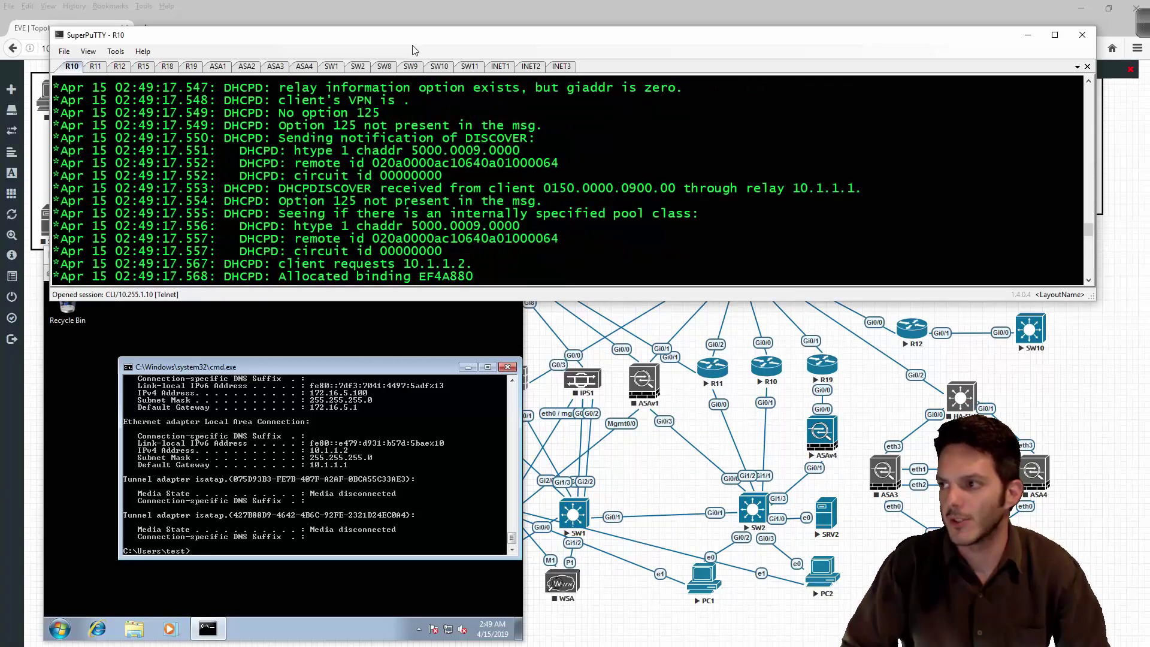
click(356, 67)
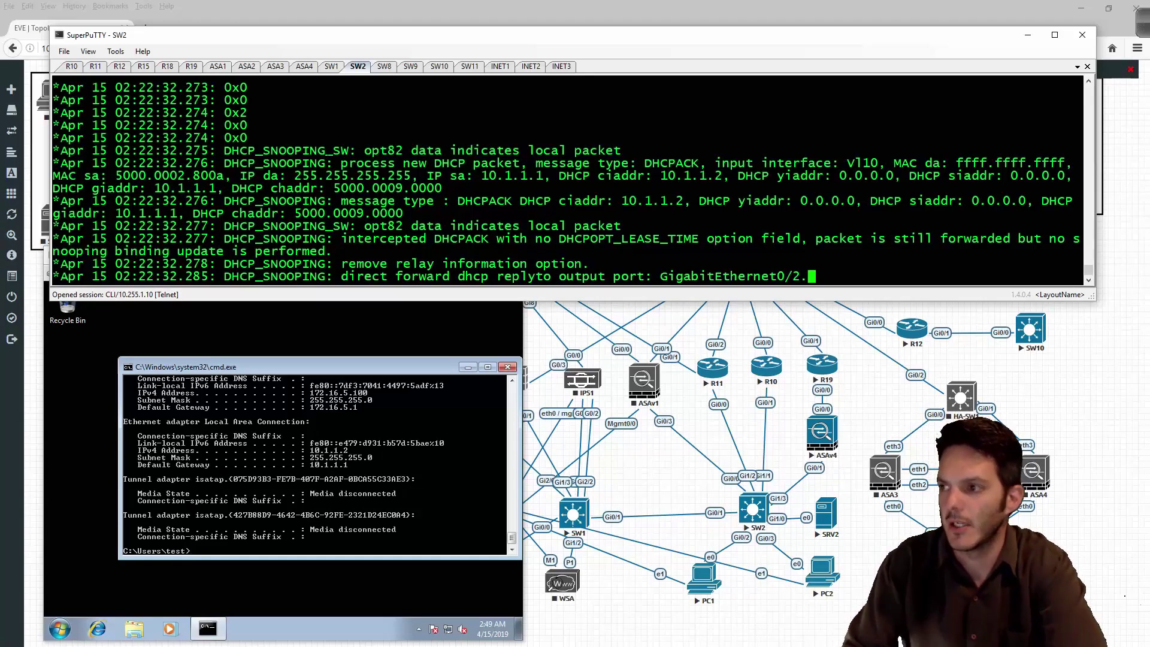
drag(364, 150, 638, 151)
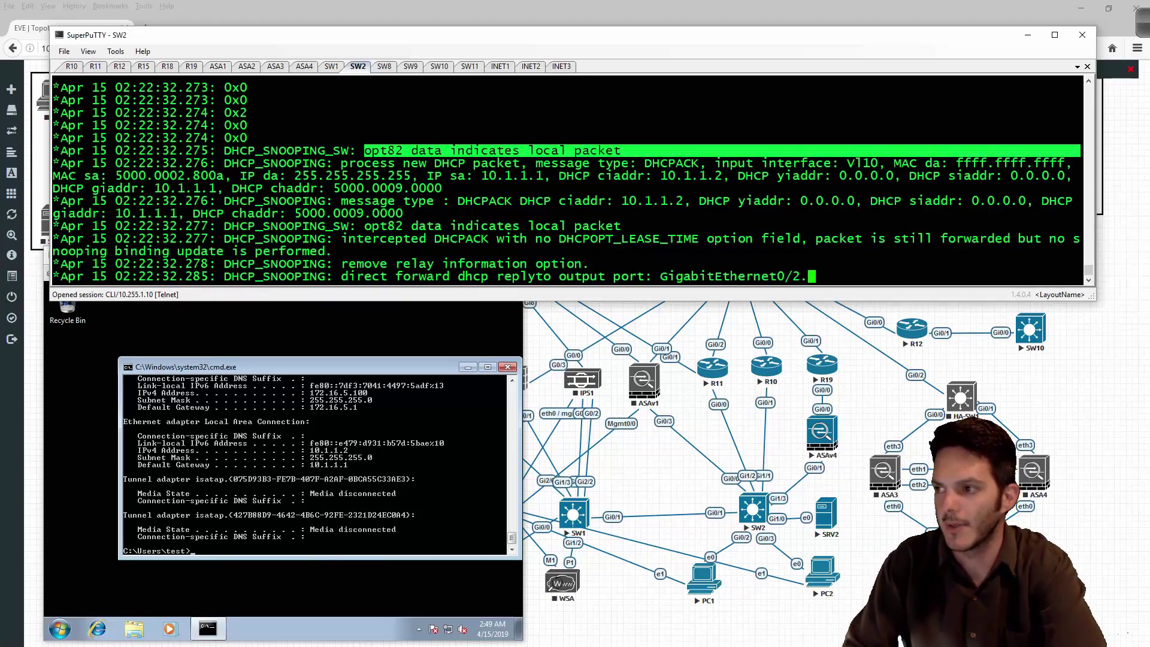
click(638, 151)
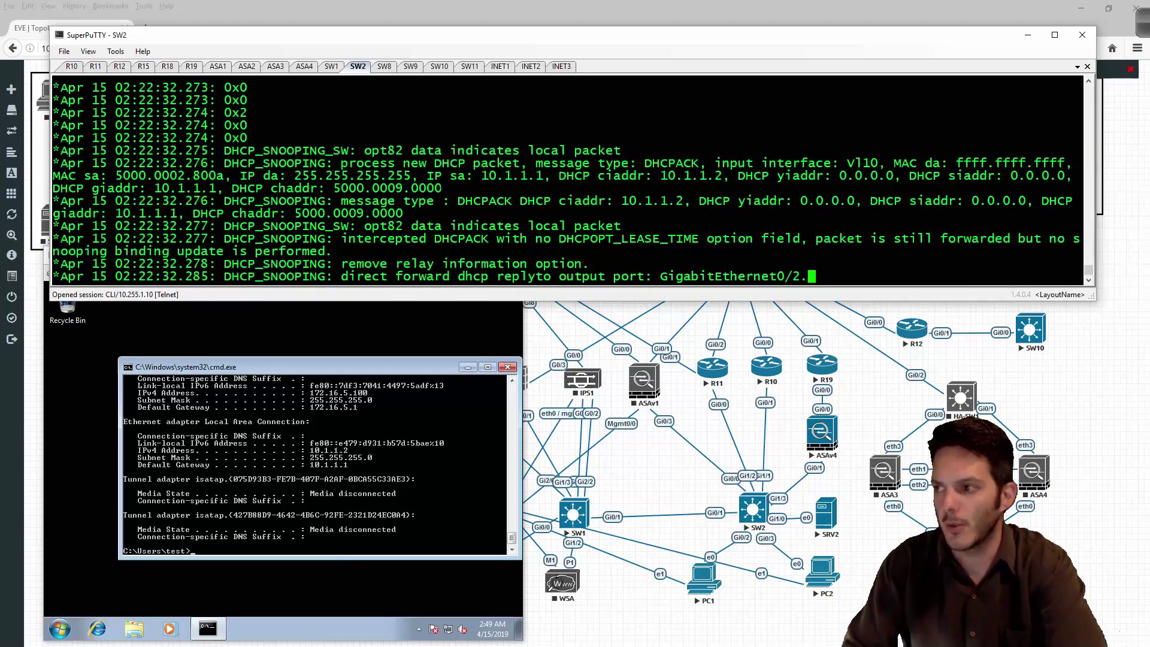
drag(91, 188, 216, 188)
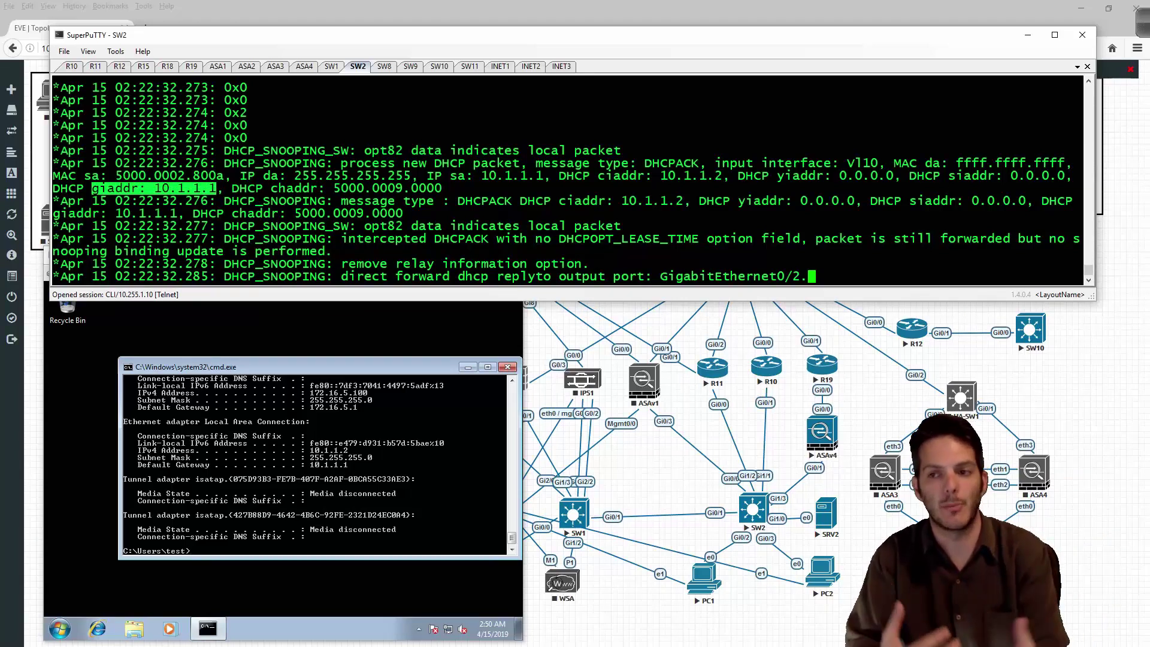
click(70, 67)
- Show R10's DHCP bindings and its DHCP config, highlighting default-router 10.1.1.1
text(sh ip dhcp bin)
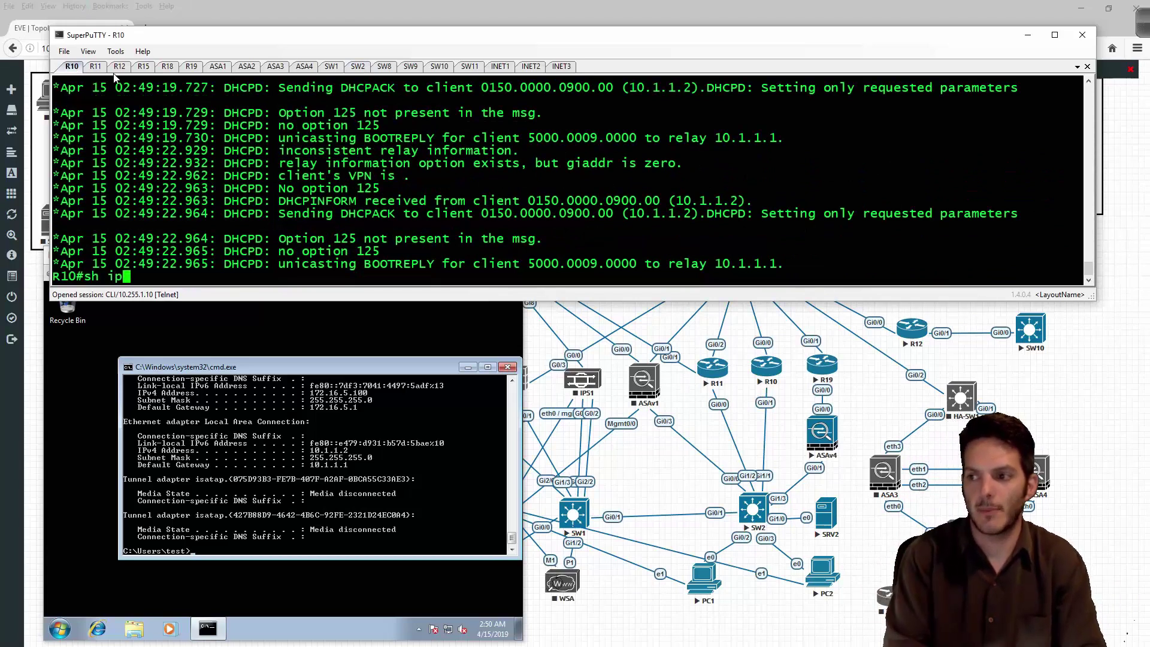
key(Tab)
key(Return)
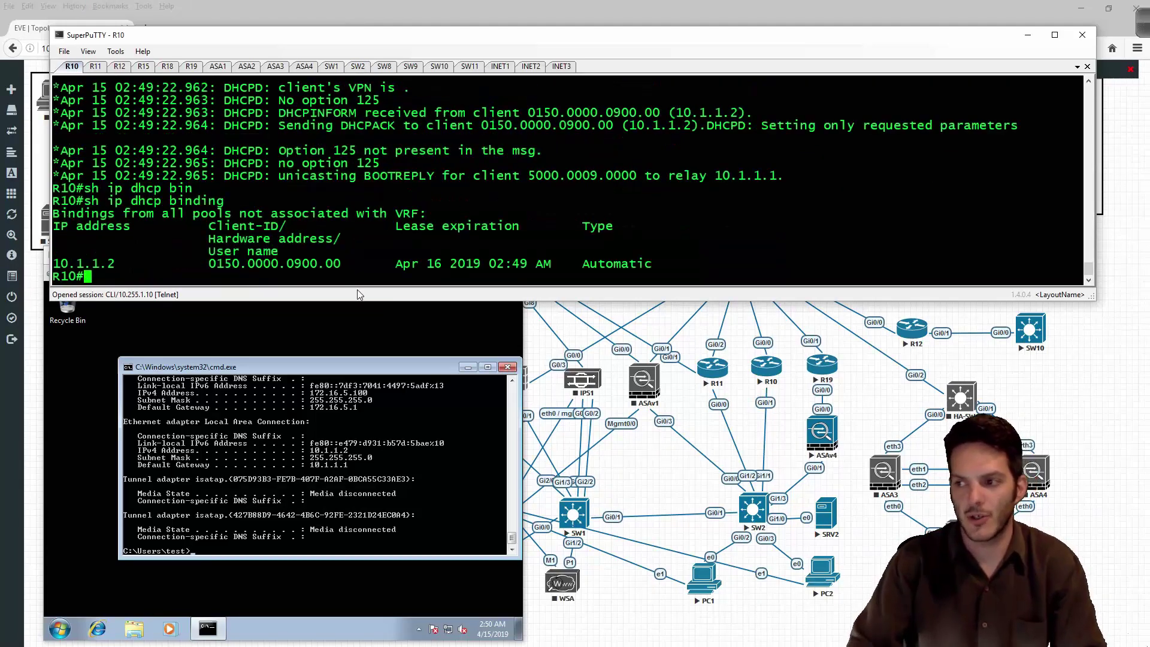
text(sh run | se)
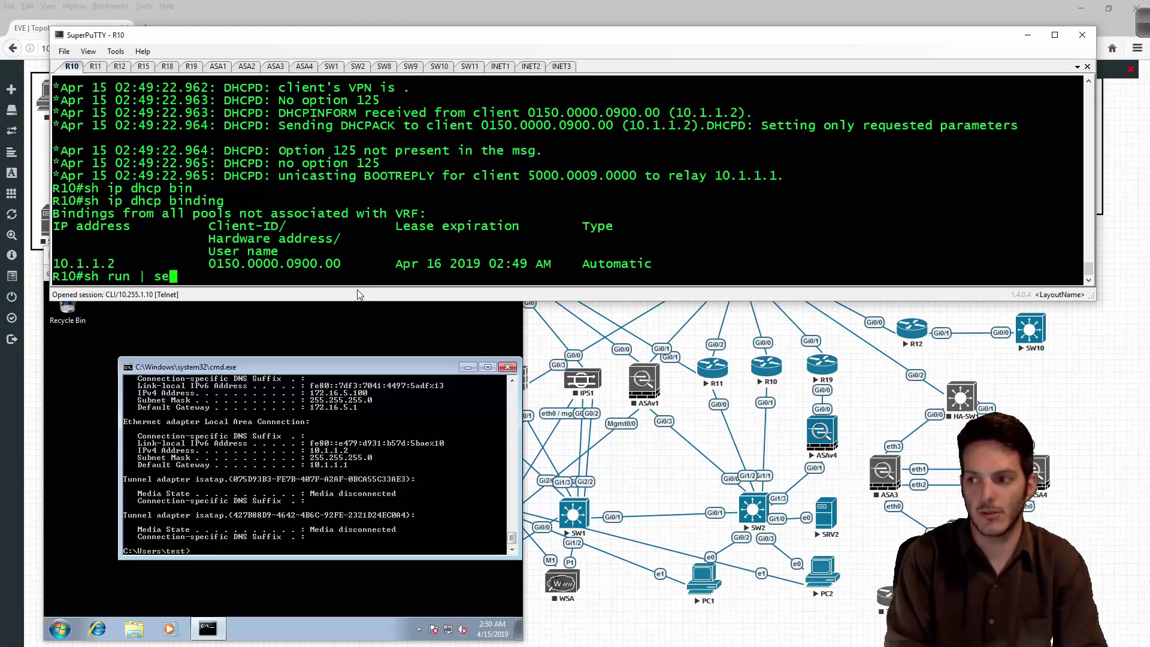
text(c dhcp)
key(Return)
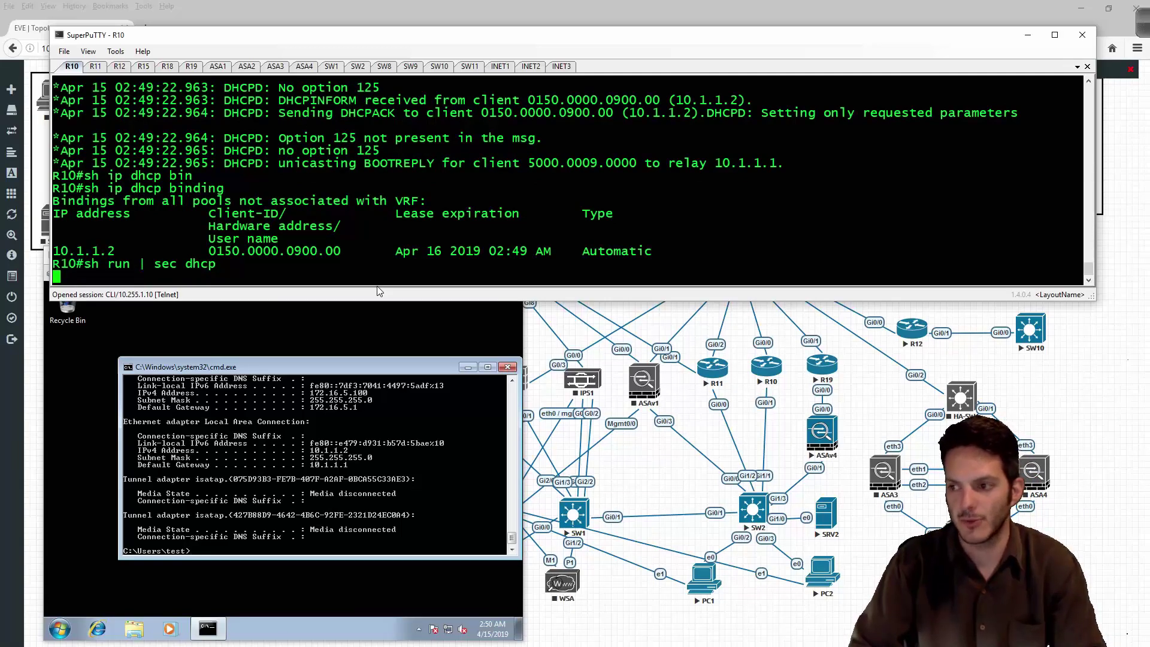
double_click(209, 251)
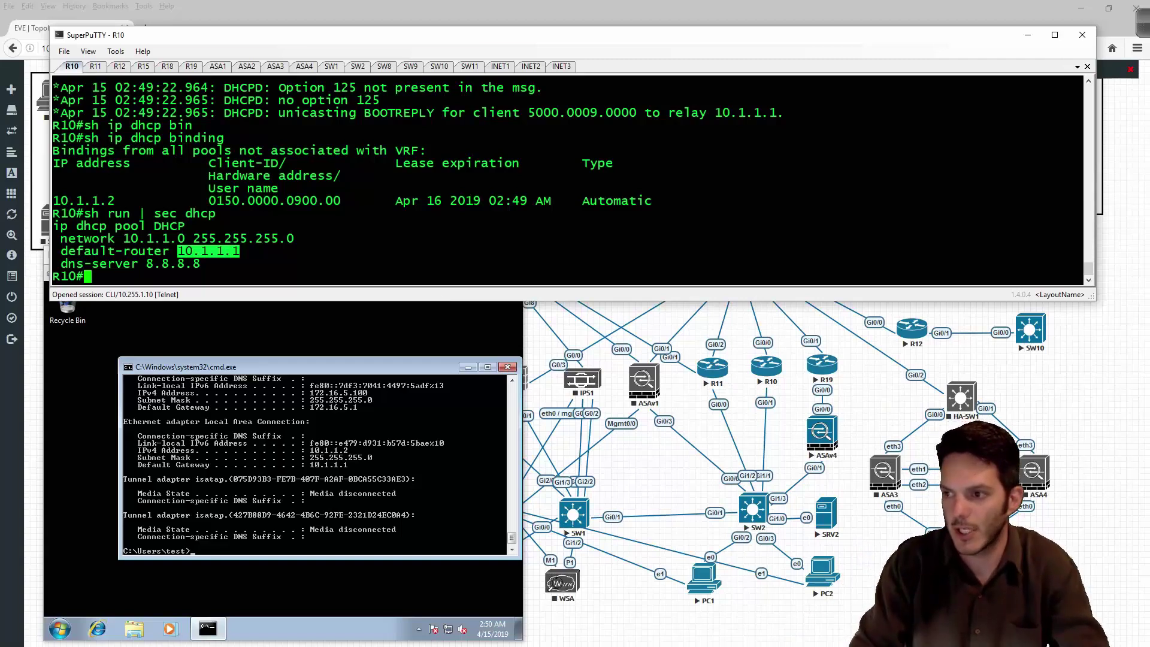
- Display R10's full routing table with 'sh ip route'
text(sh ip route)
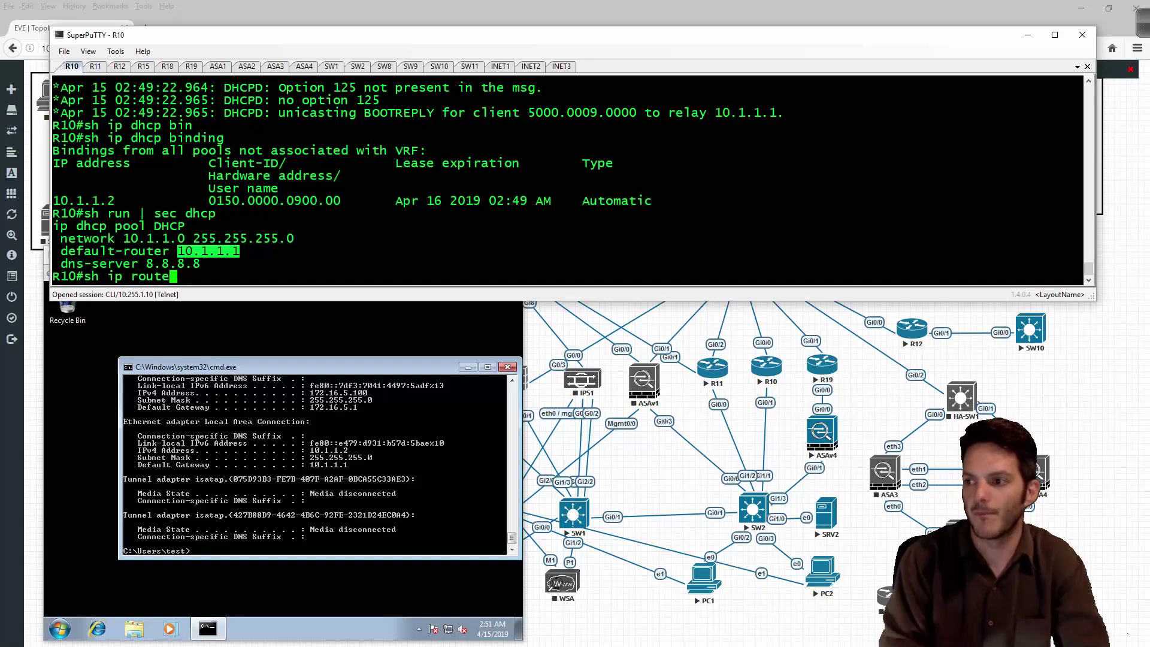
key(Return)
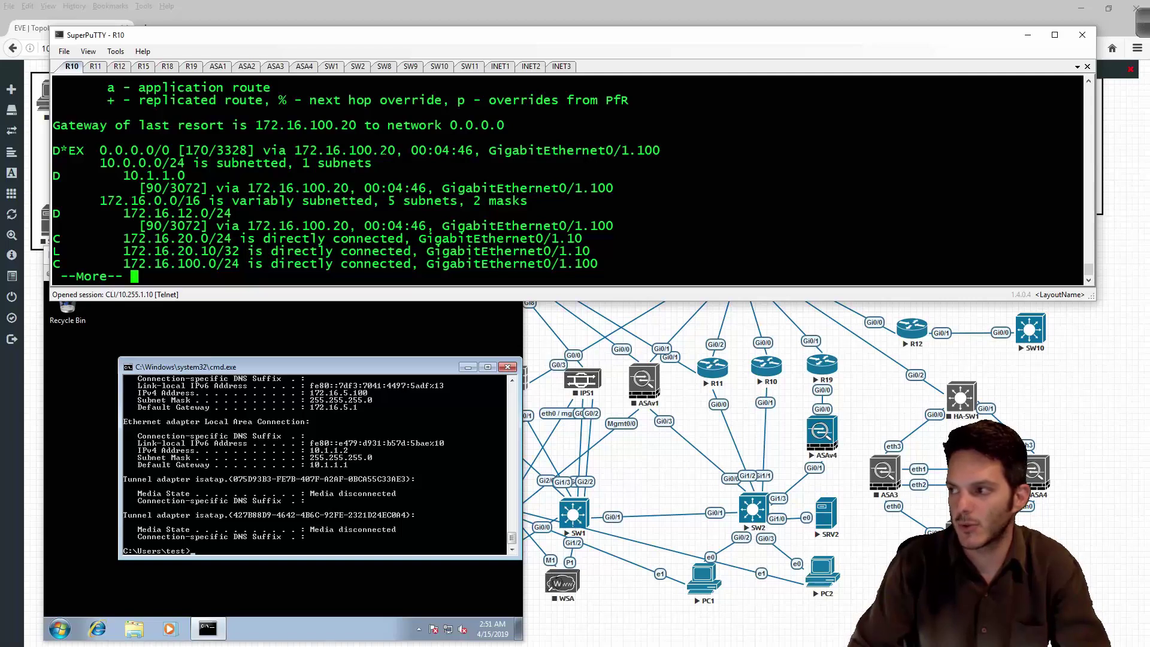
key(space)
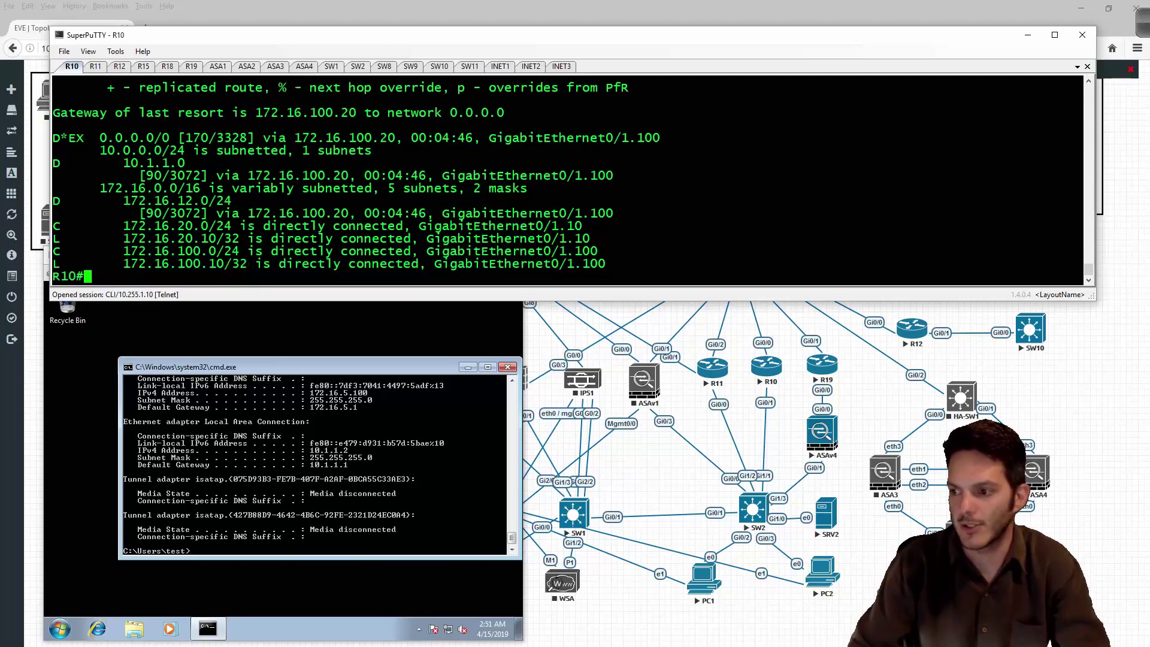
click(439, 539)
- Ping google.com from PC1, then run and stop 'tracert -d 8.8.8.8'
text(ping)
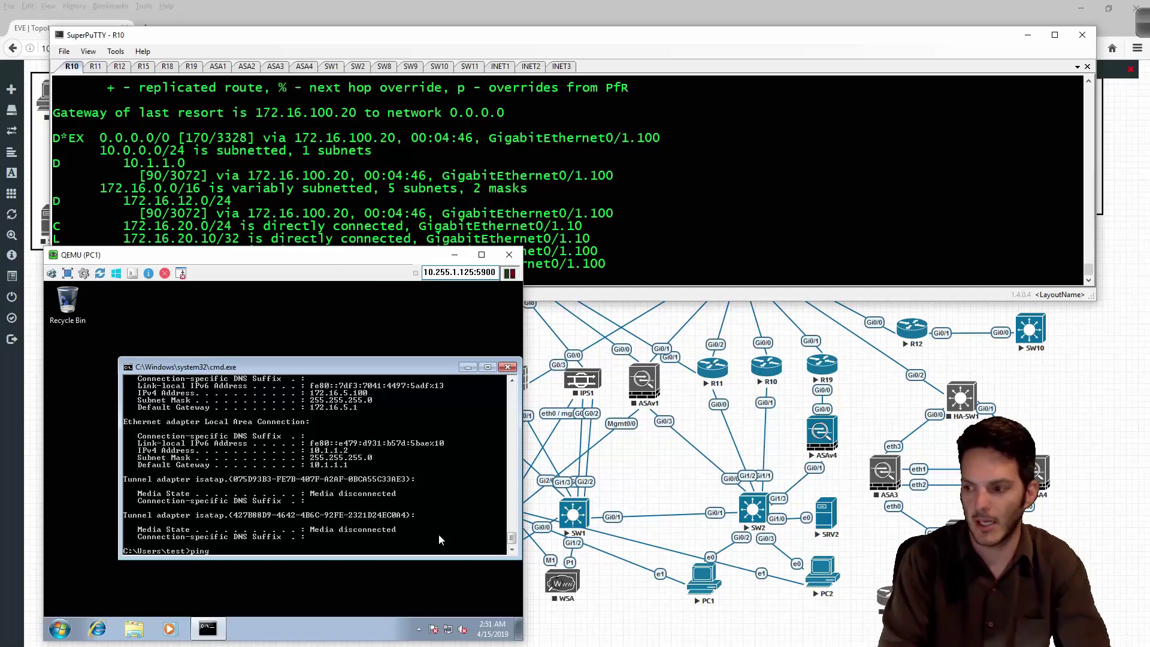
text( google.com)
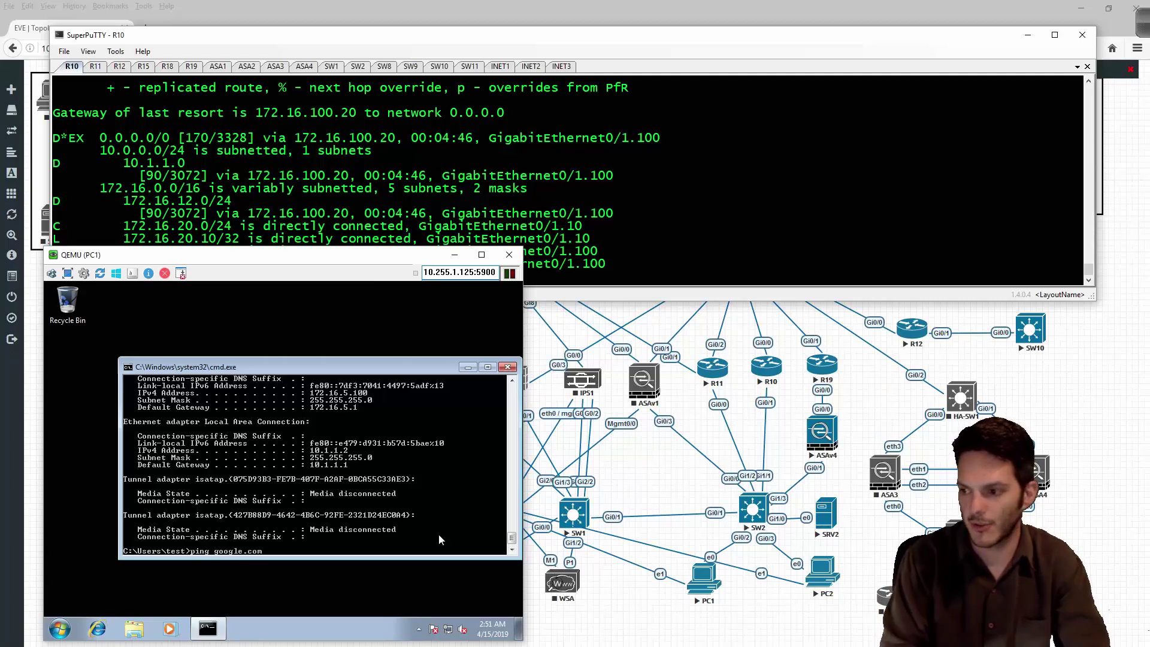
key(Return)
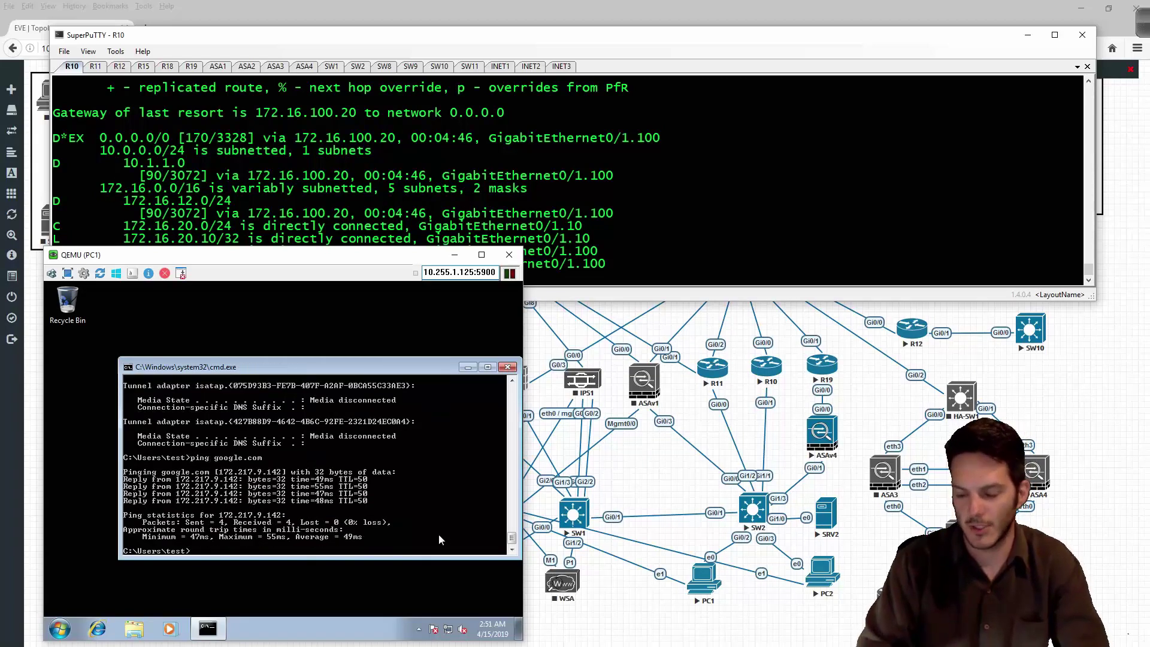
text(tracert -d)
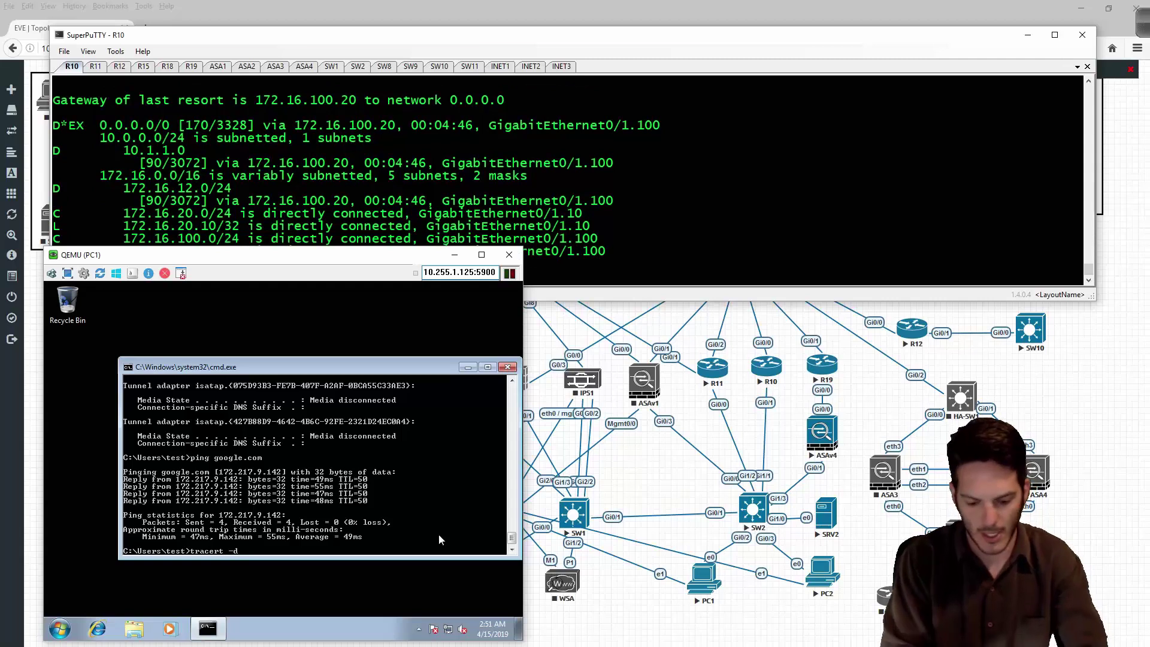
text( 8.8.8.8)
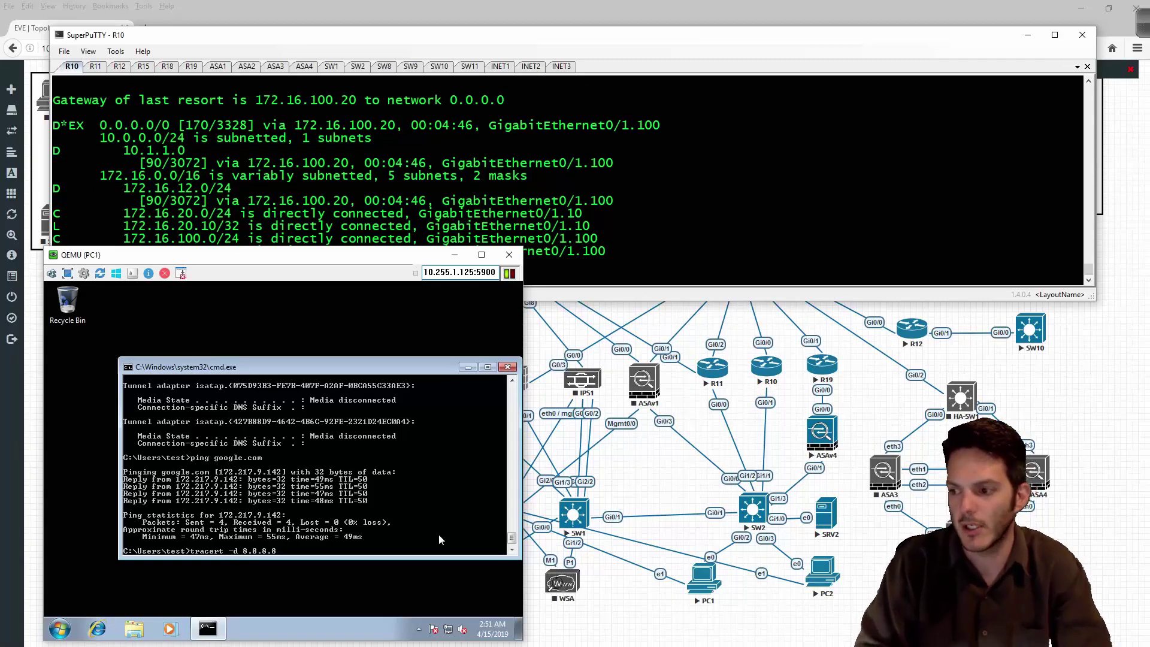
key(Return)
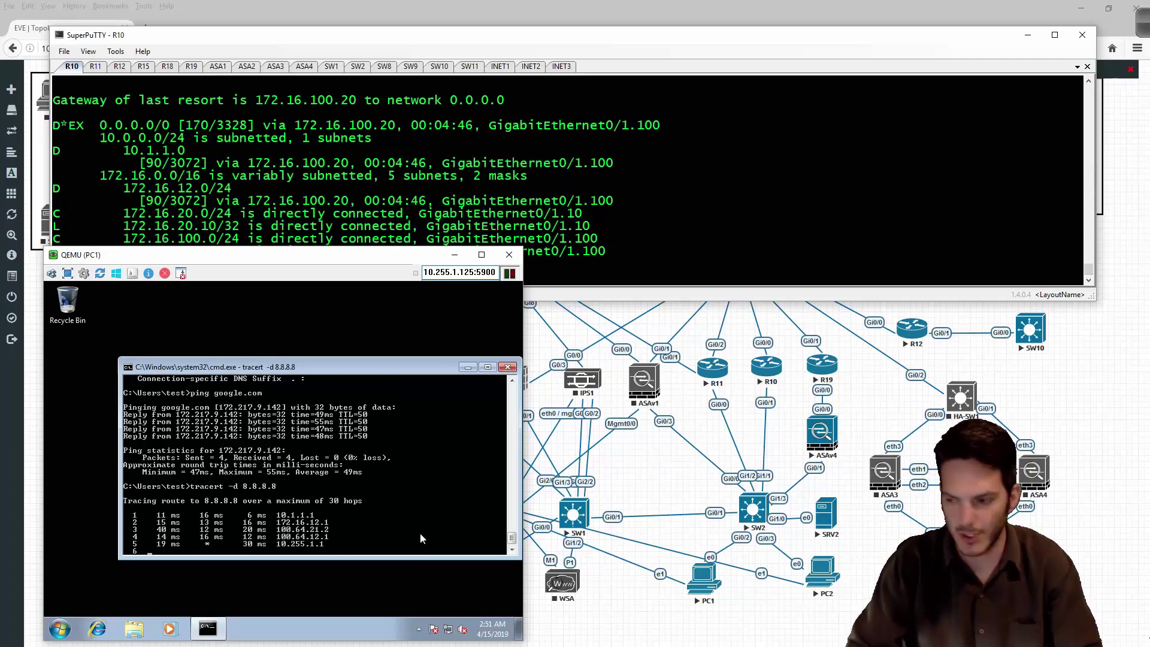
key(ctrl+c)
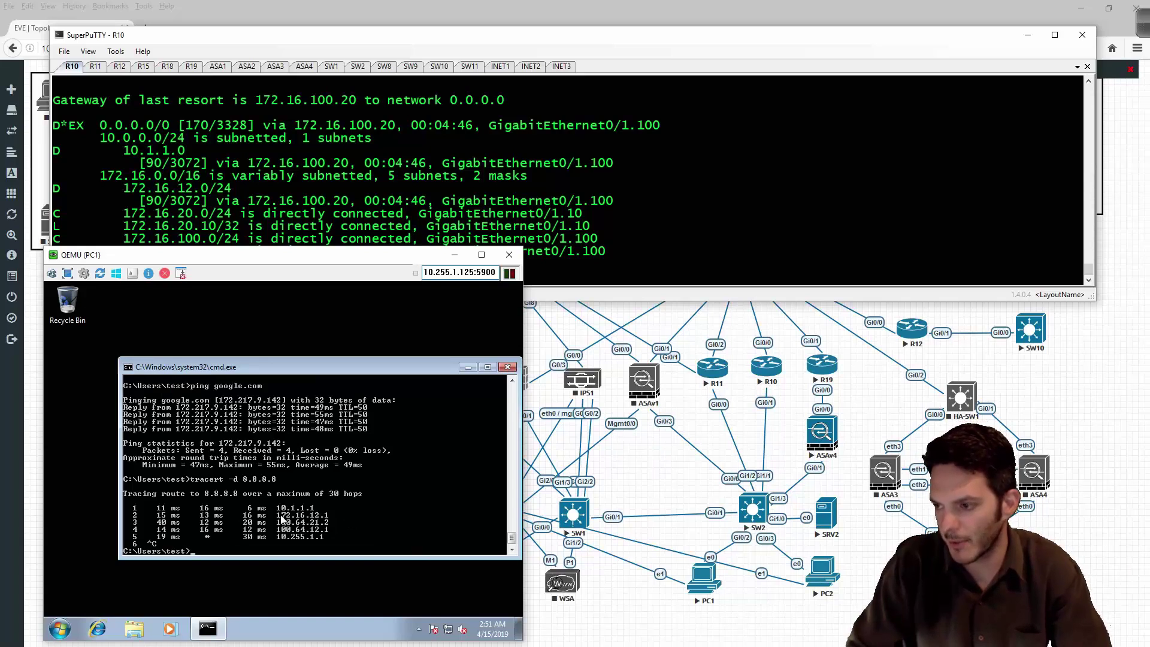
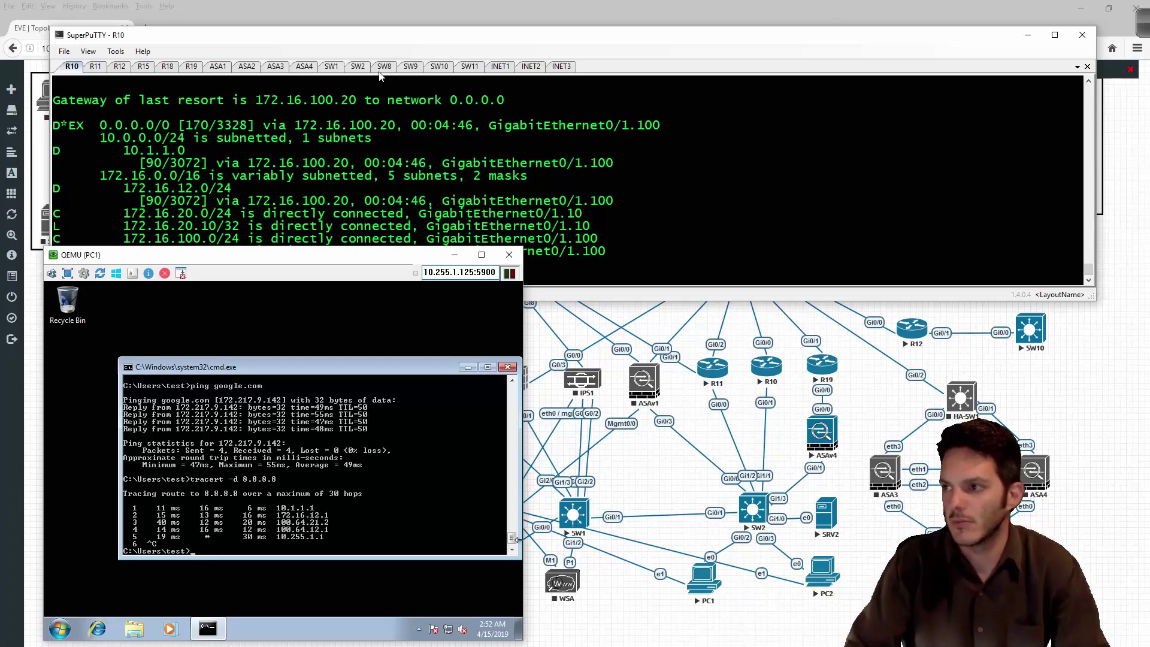
- Enter global configuration mode on switch SW2 with conf t
click(358, 66)
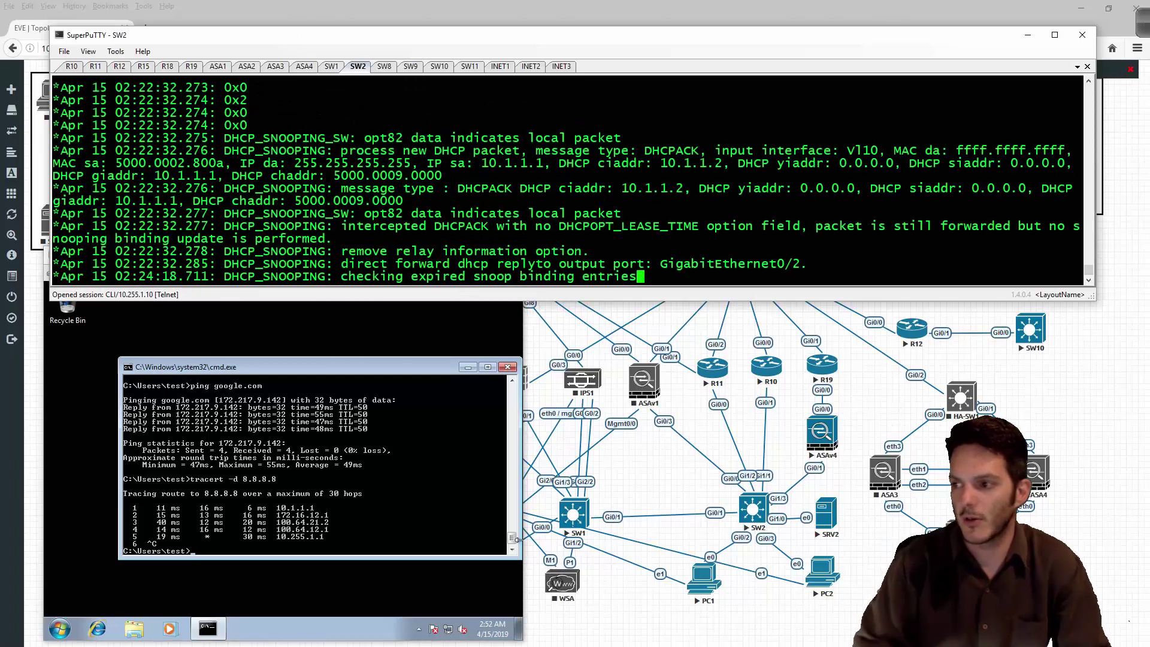
key(Return)
text(conf t)
key(Return)
- Disable option 82 insertion with 'no ip dhcp snooping information option'
text(no)
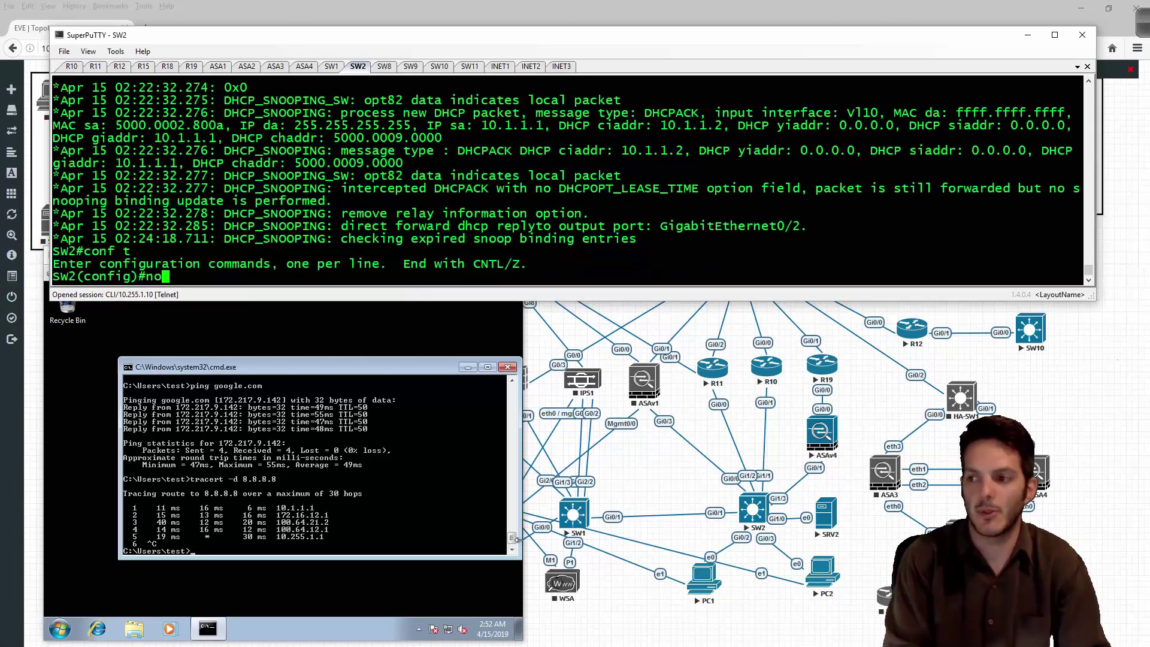
text( ip dh)
key(Tab)
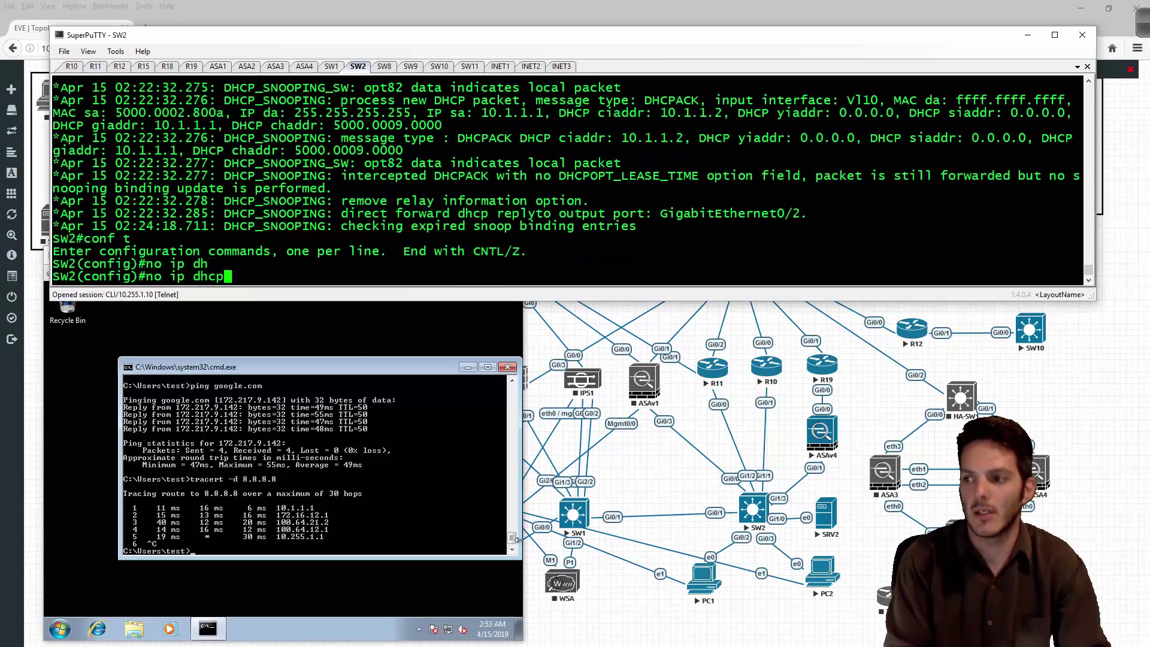
text(snoo)
key(Tab)
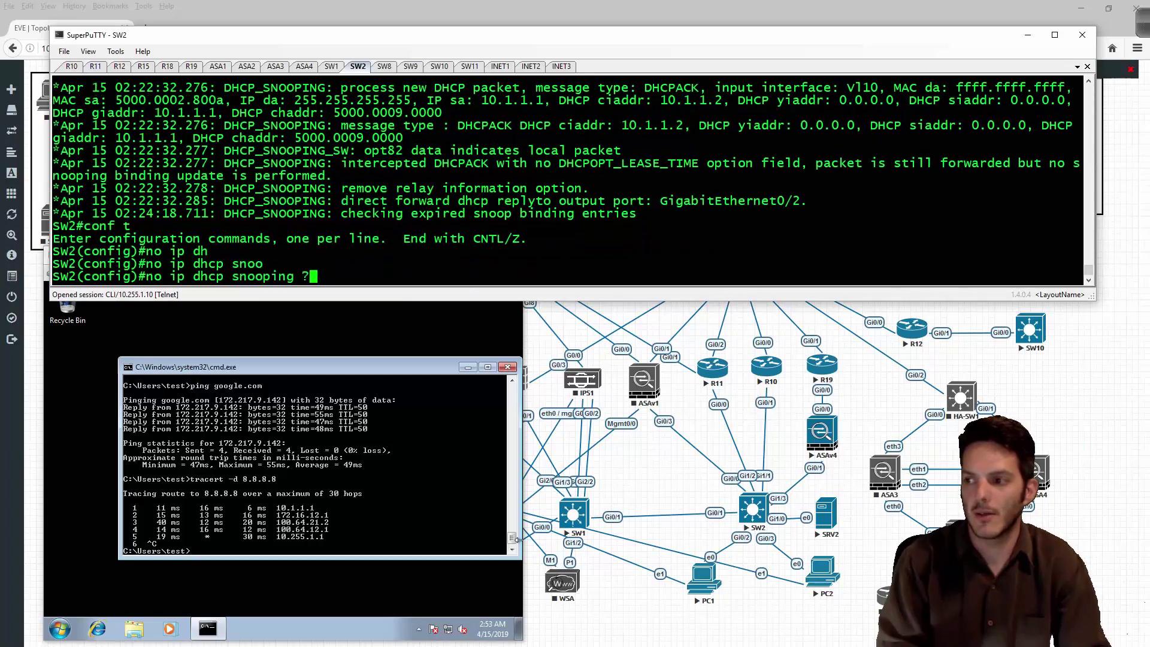
text(?in)
key(Tab)
text(op)
key(Tab)
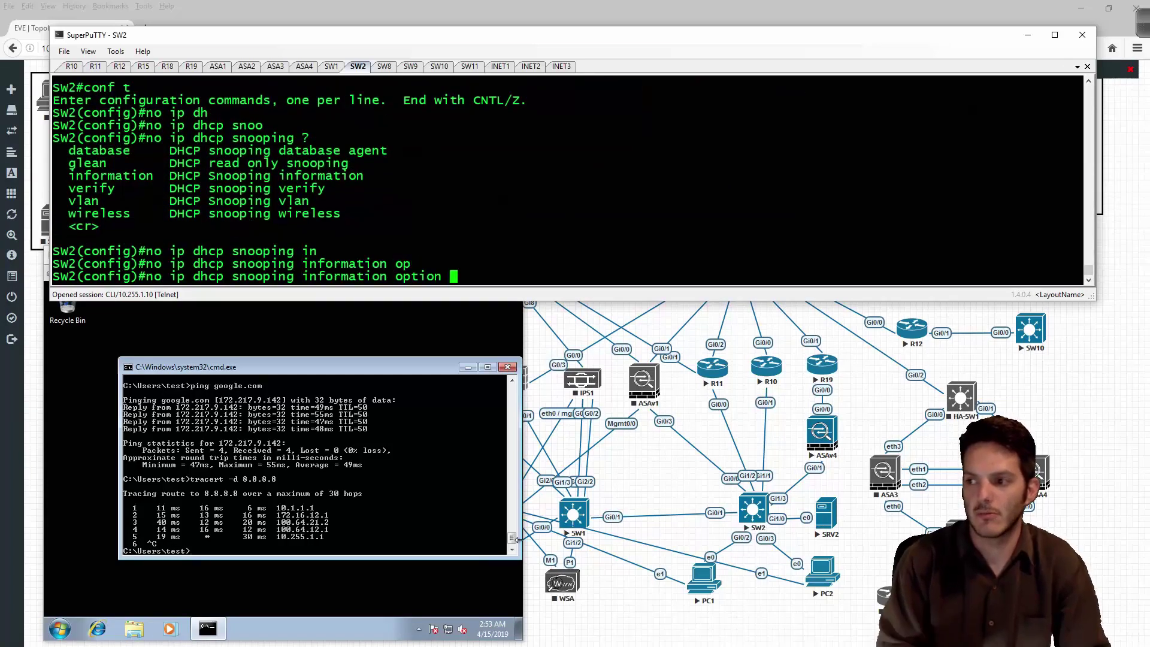
key(Return)
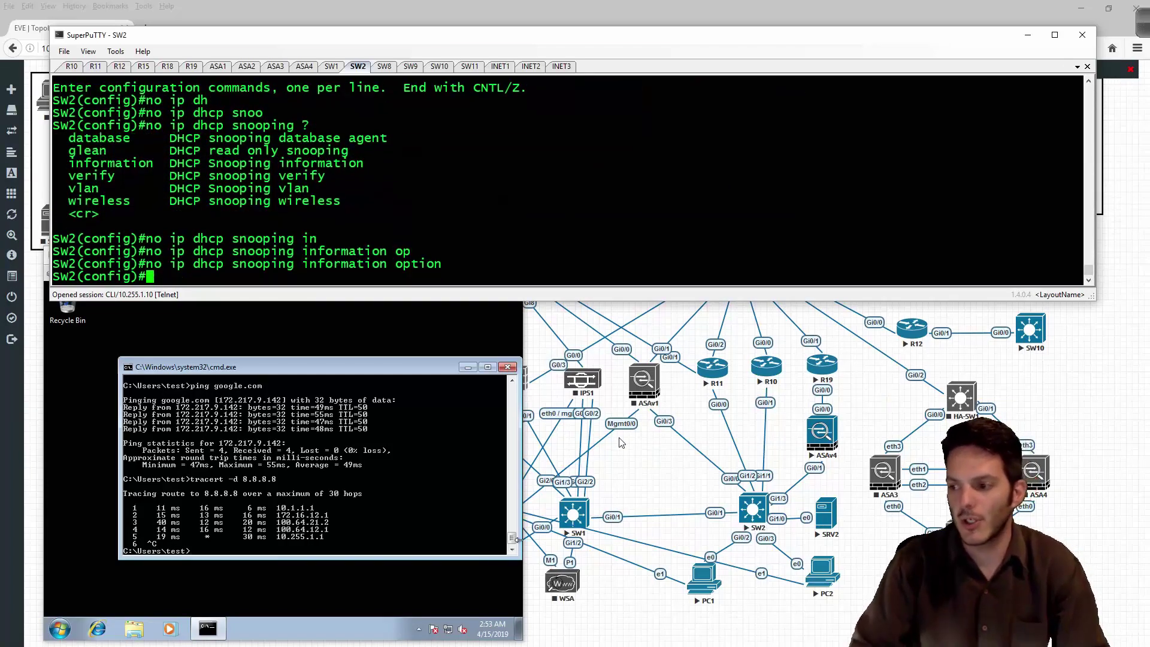
- Release PC1's DHCP address with ipconfig /release, then renew it with ipconfig /renew
click(451, 477)
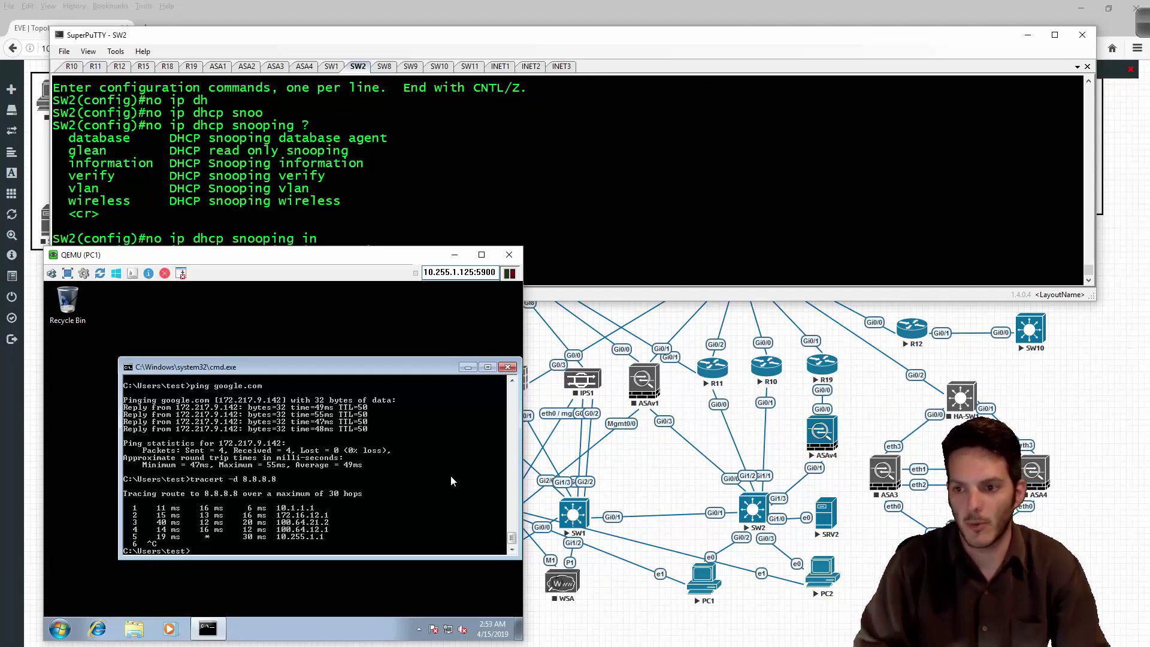
key(Up)
key(Up)
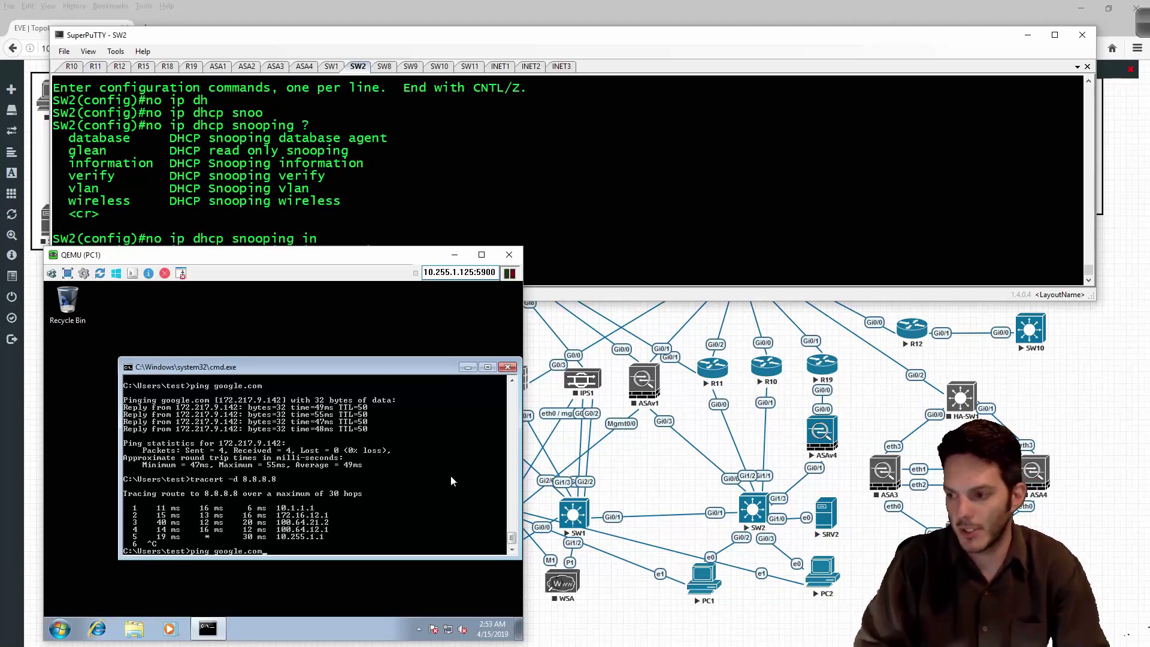
key(Up)
key(Return)
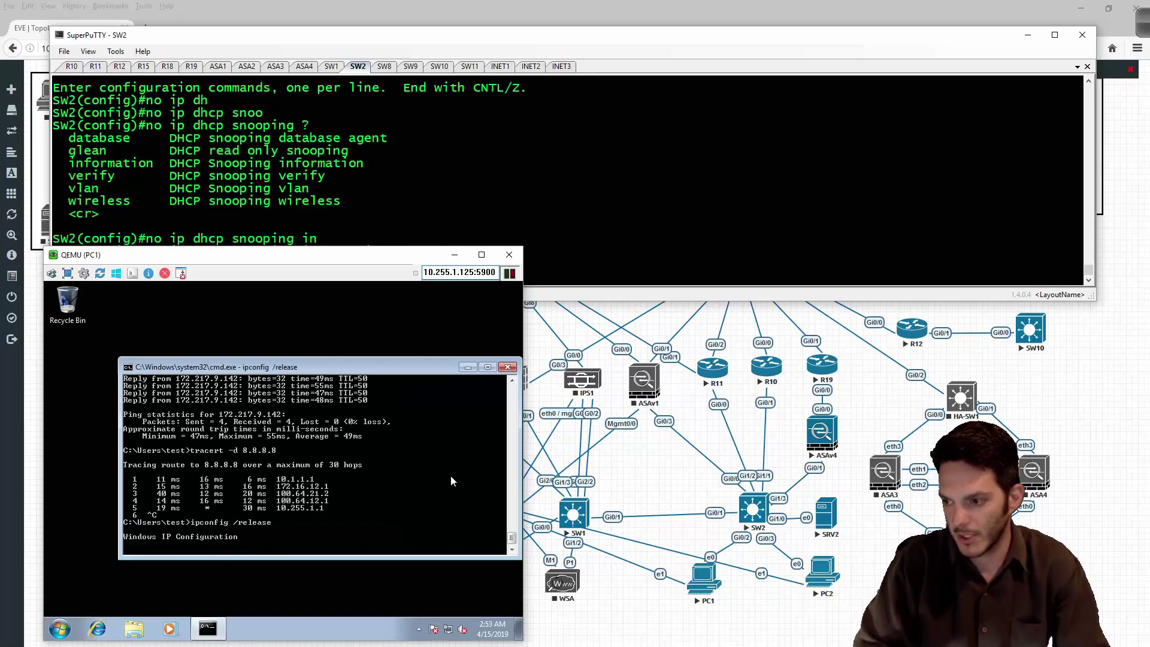
key(Up)
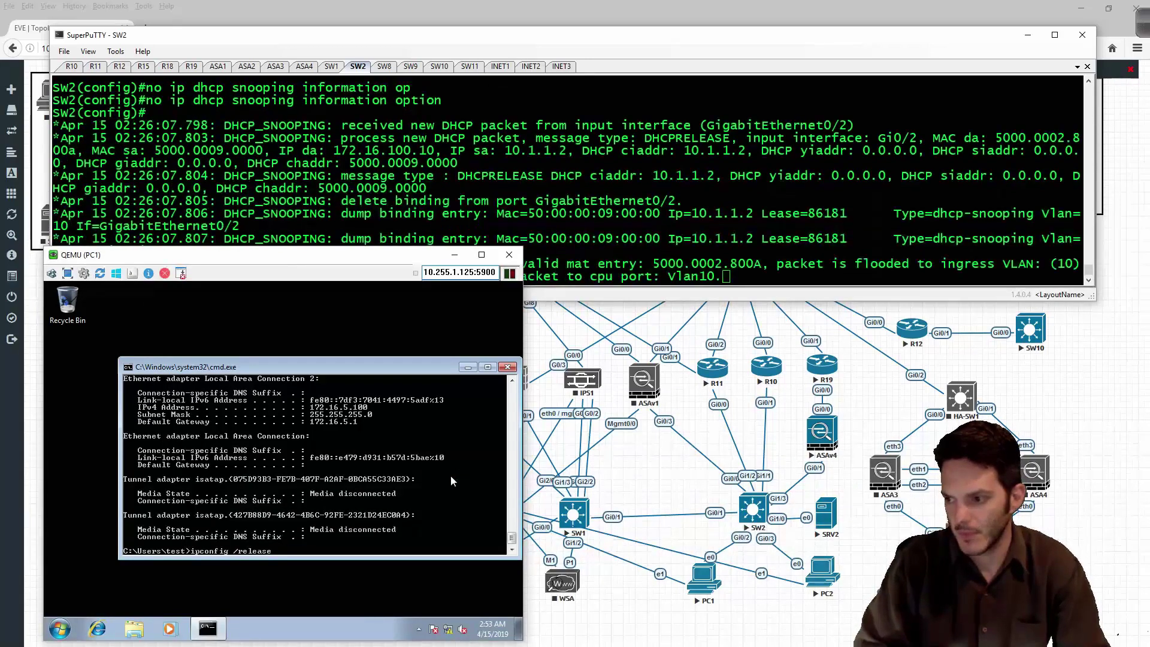
key(BackSpace)
key(BackSpace)
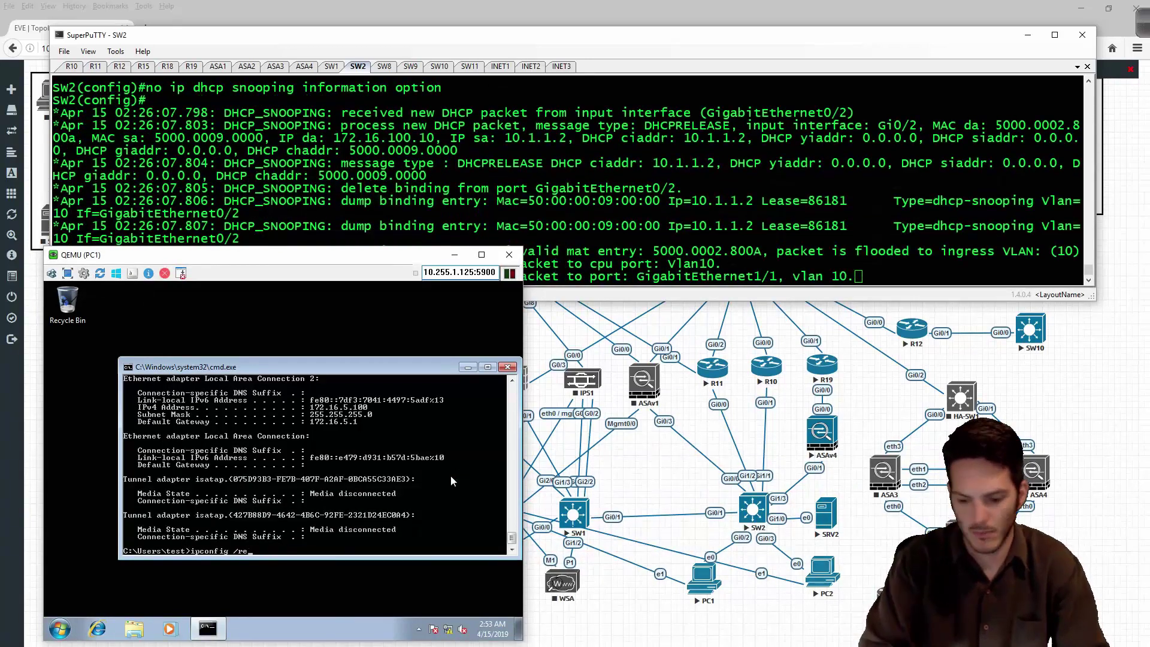
key(Return)
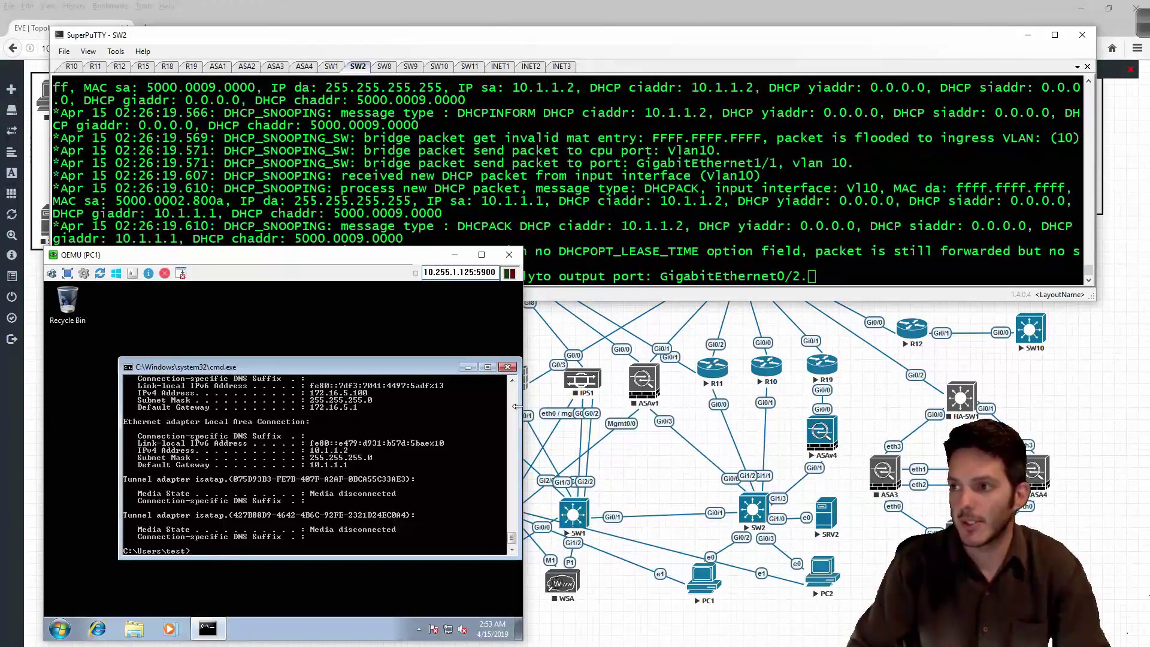
- Review SW2's DHCP snooping debug, noting giaddr 0.0.0.0 in the inform message
key(alt+Tab)
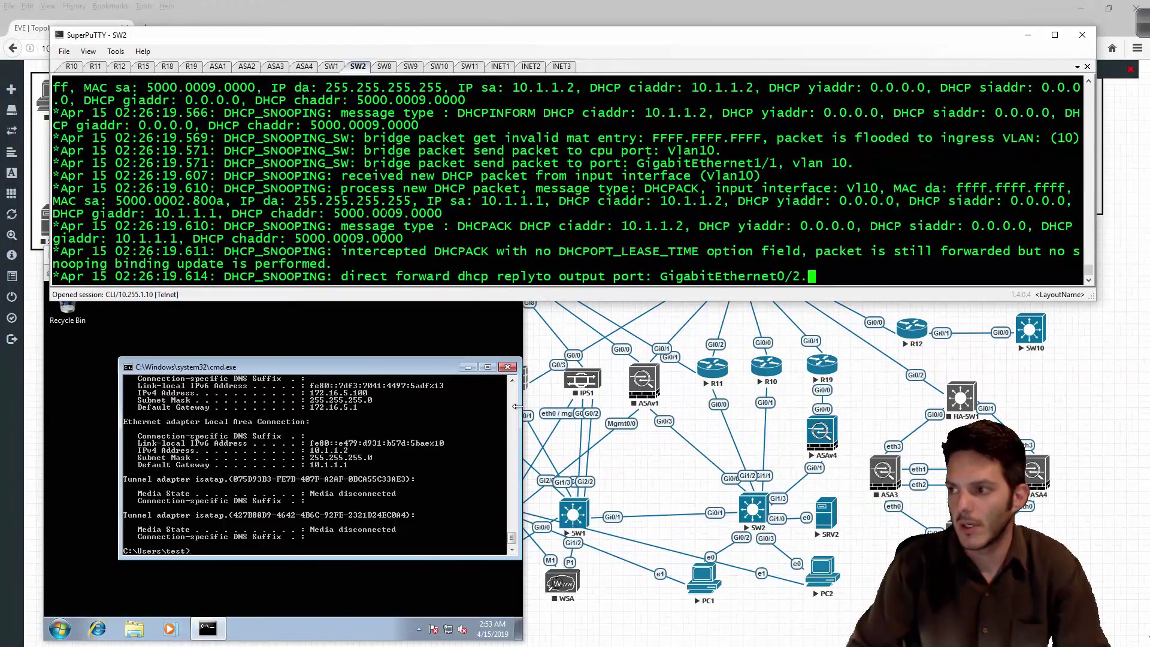
scroll(514, 407, up, 3)
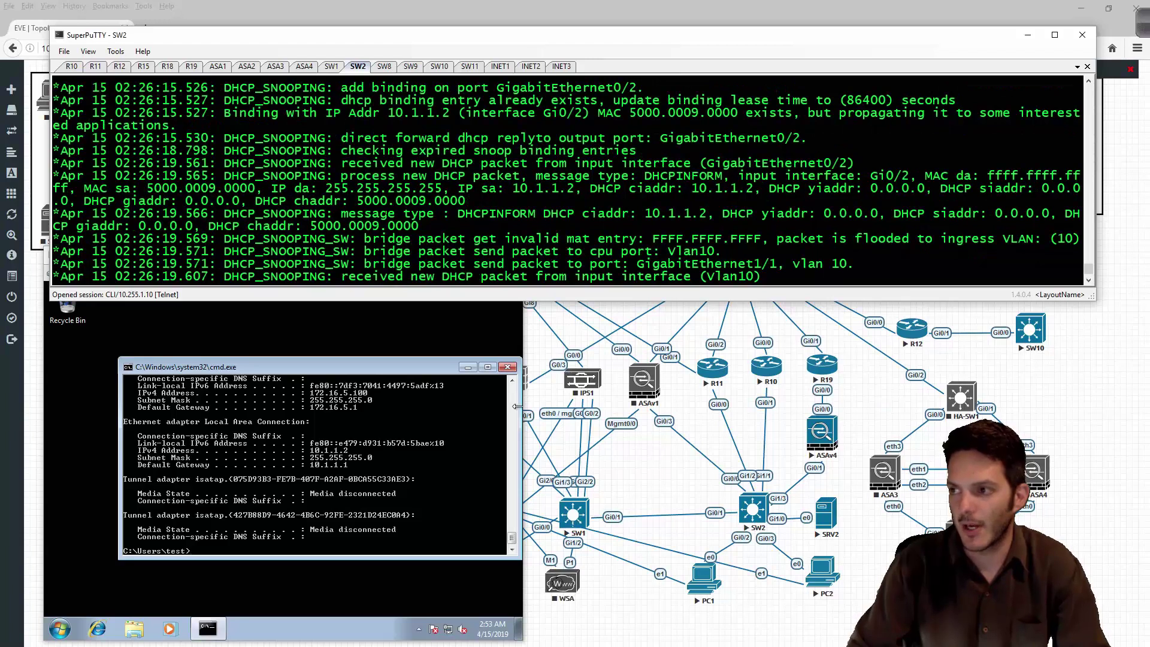
scroll(514, 407, up, 5)
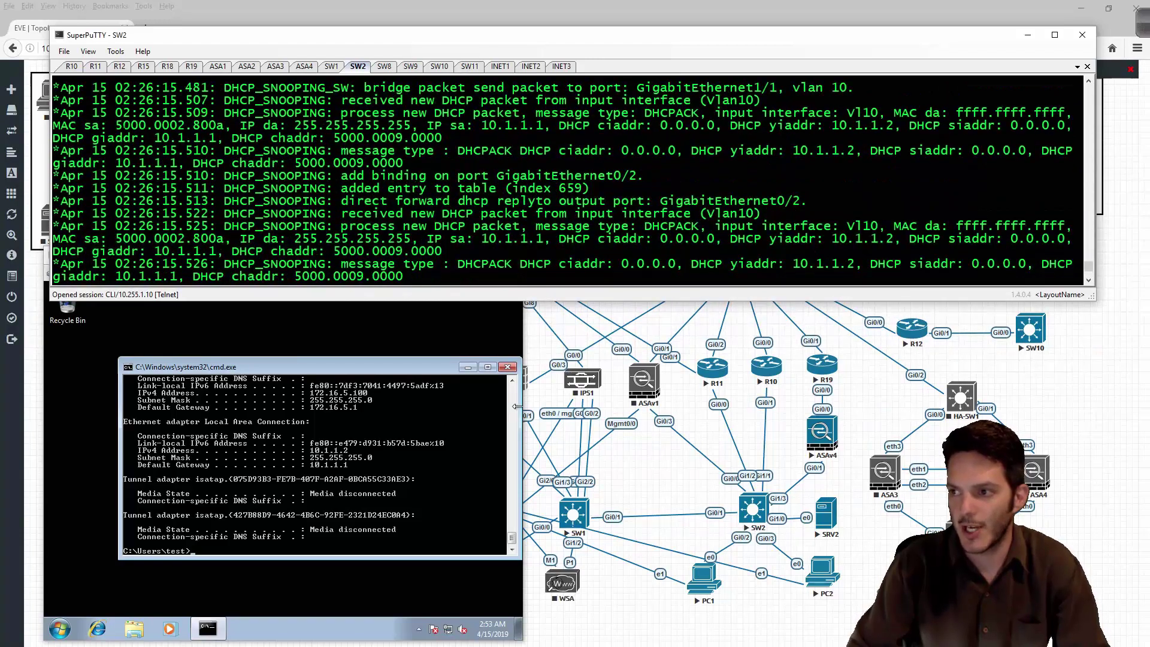
scroll(514, 406, down, 8)
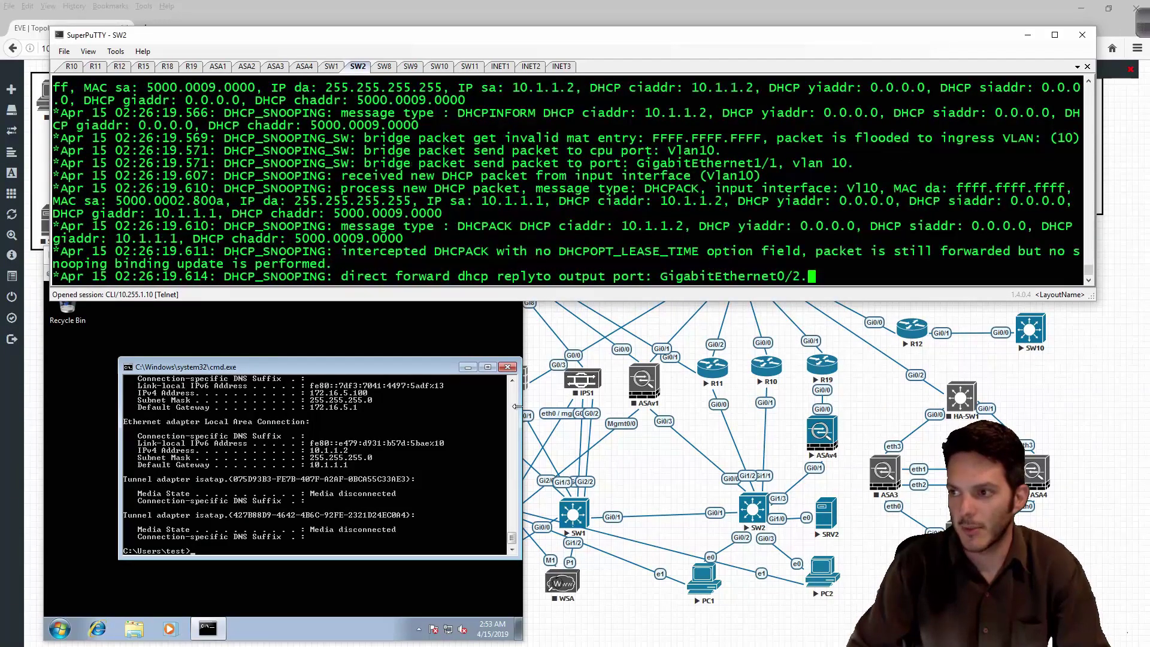
drag(84, 125, 190, 125)
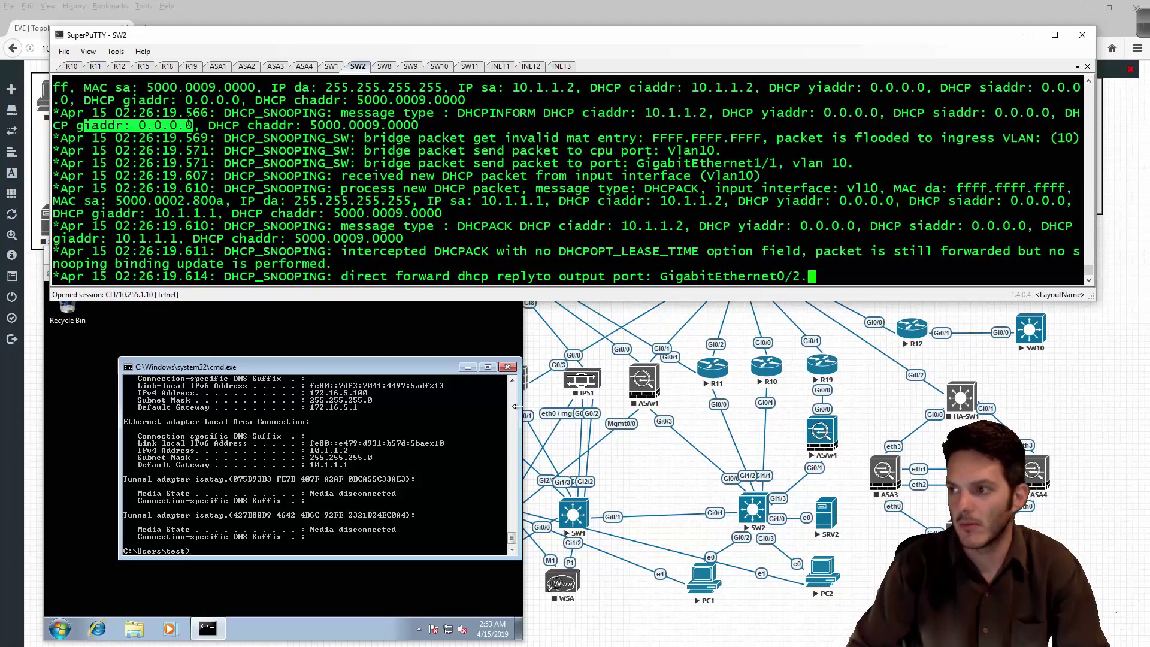
click(191, 125)
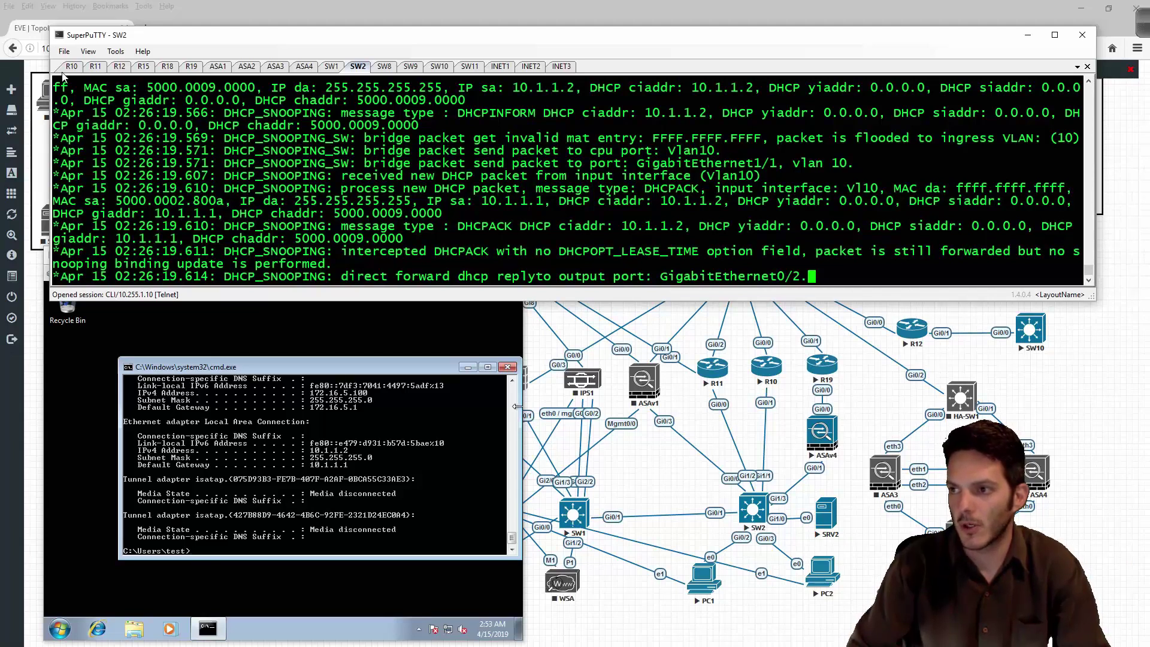
- Check R10's DHCPD debug, then find giaddr 0.0.0.0 in SW2's DISCOVER message
click(70, 67)
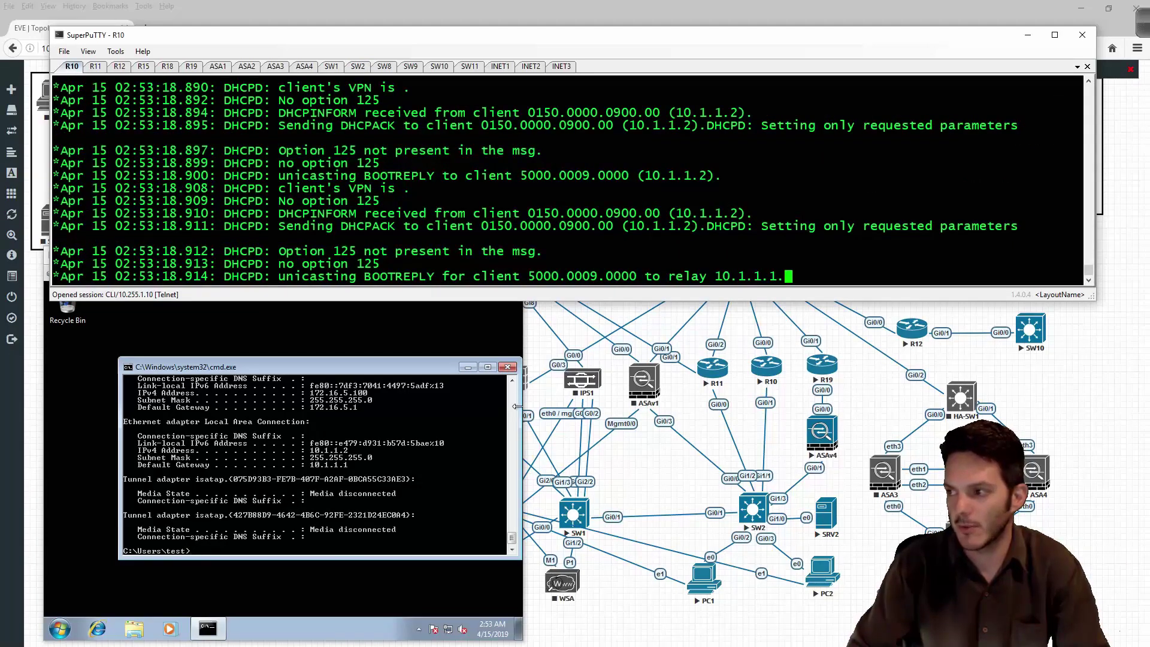
scroll(569, 180, up, 3)
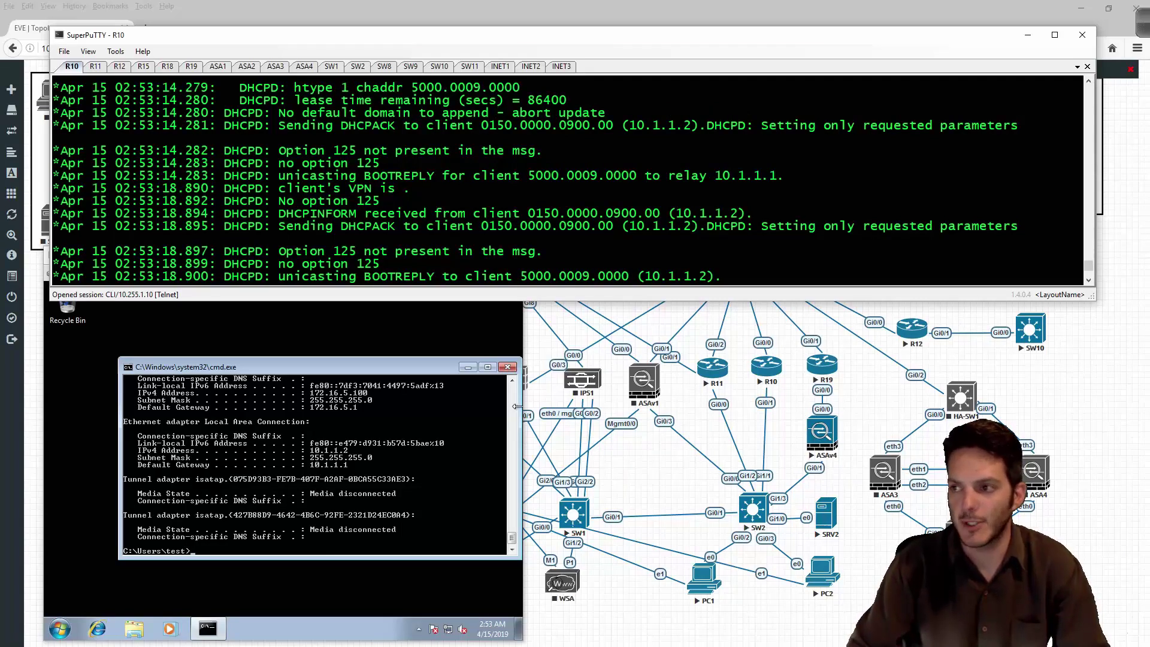
click(357, 66)
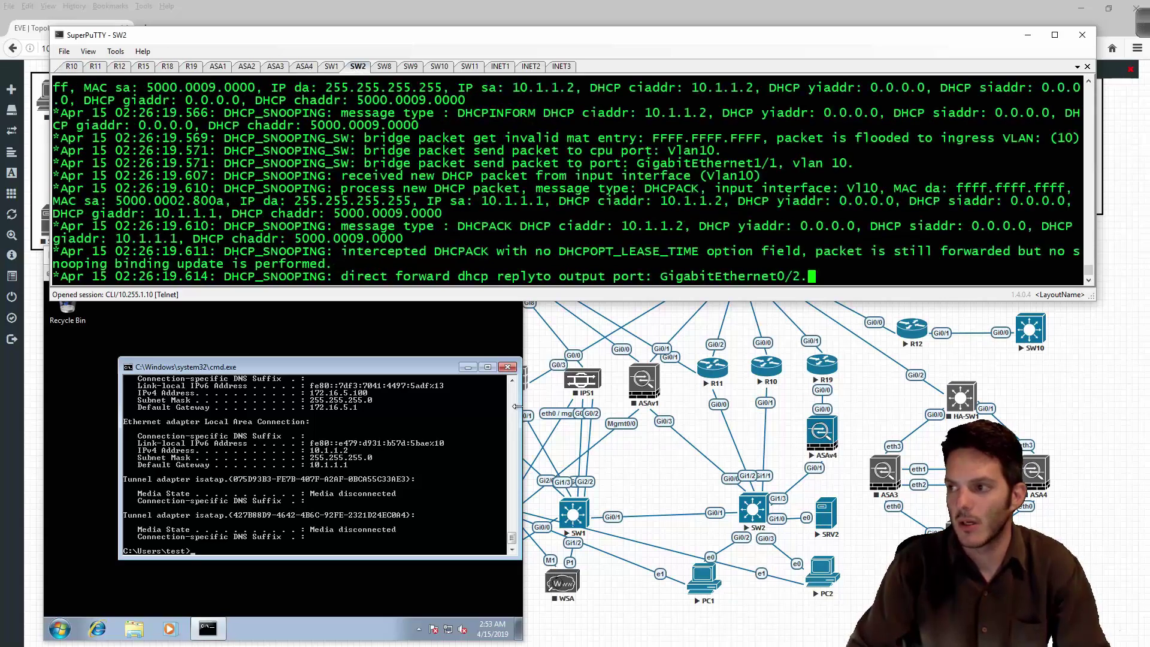
scroll(569, 179, up, 10)
scroll(514, 407, up, 8)
scroll(514, 406, down, 3)
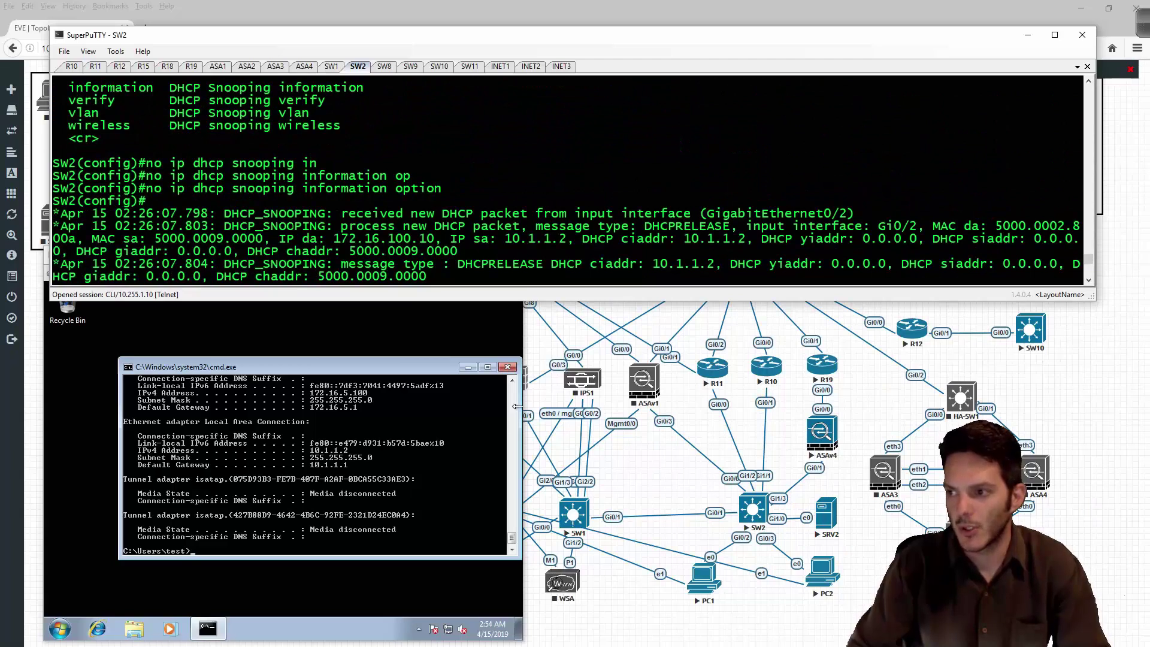
scroll(514, 407, down, 3)
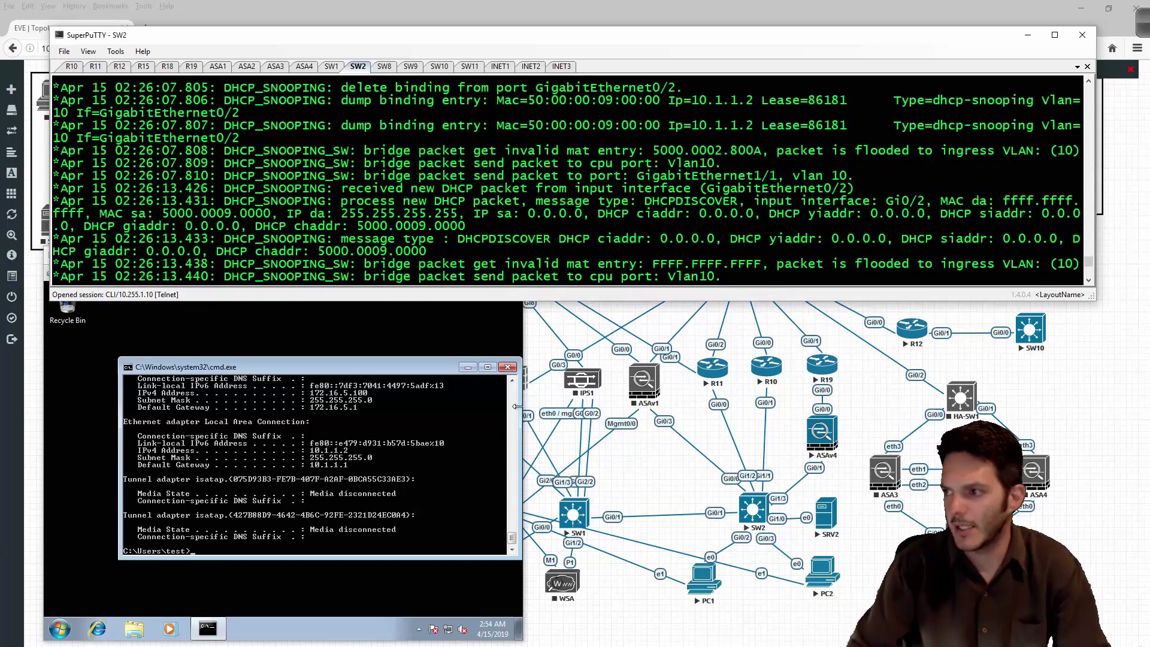
drag(77, 225, 240, 226)
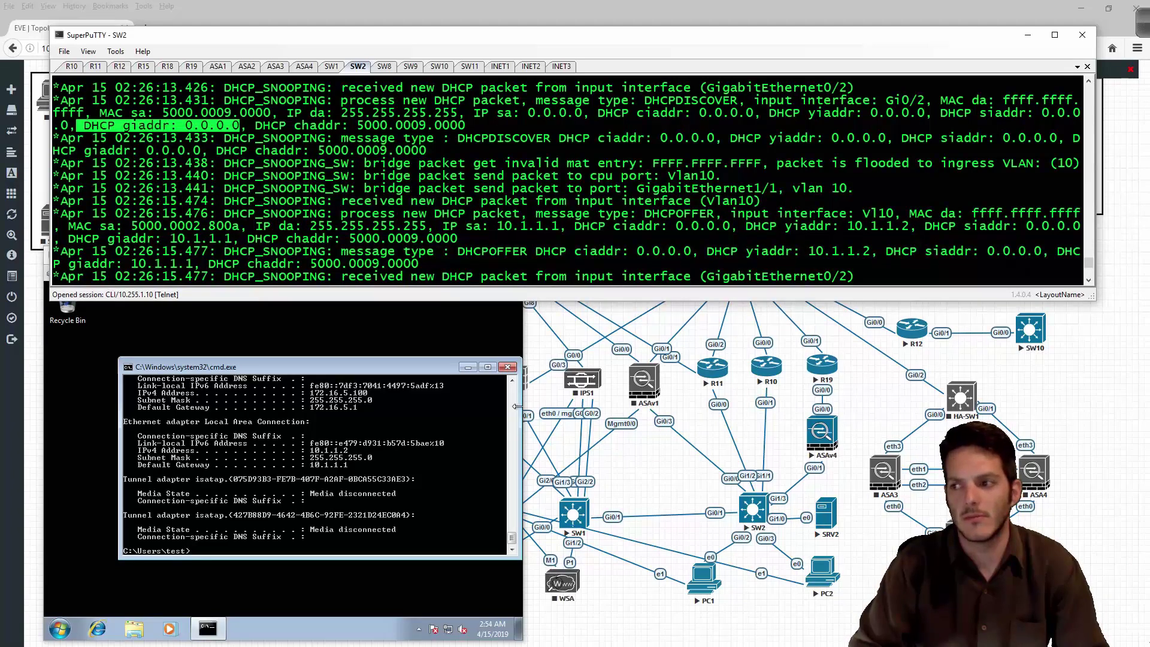
- Display SW2's Vlan10 running config with 'do sh run int vlan 10'
text(do sh run int valn)
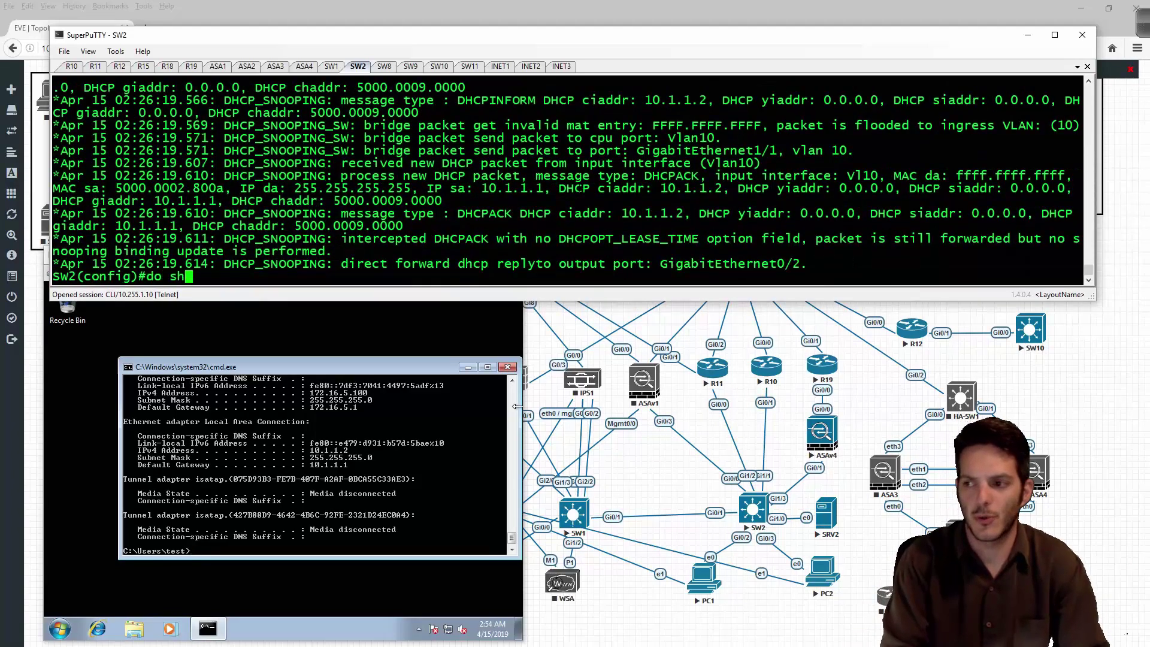
key(BackSpace)
key(BackSpace)
key(BackSpace)
key(BackSpace)
key(BackSpace)
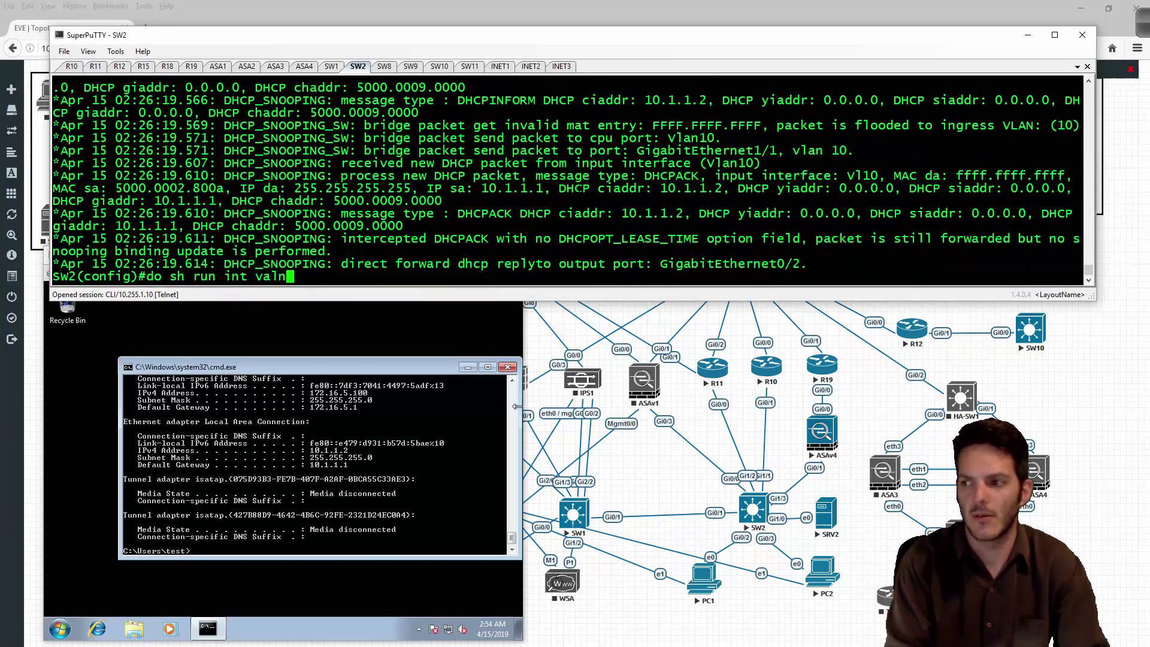
text(vlan 10)
key(Return)
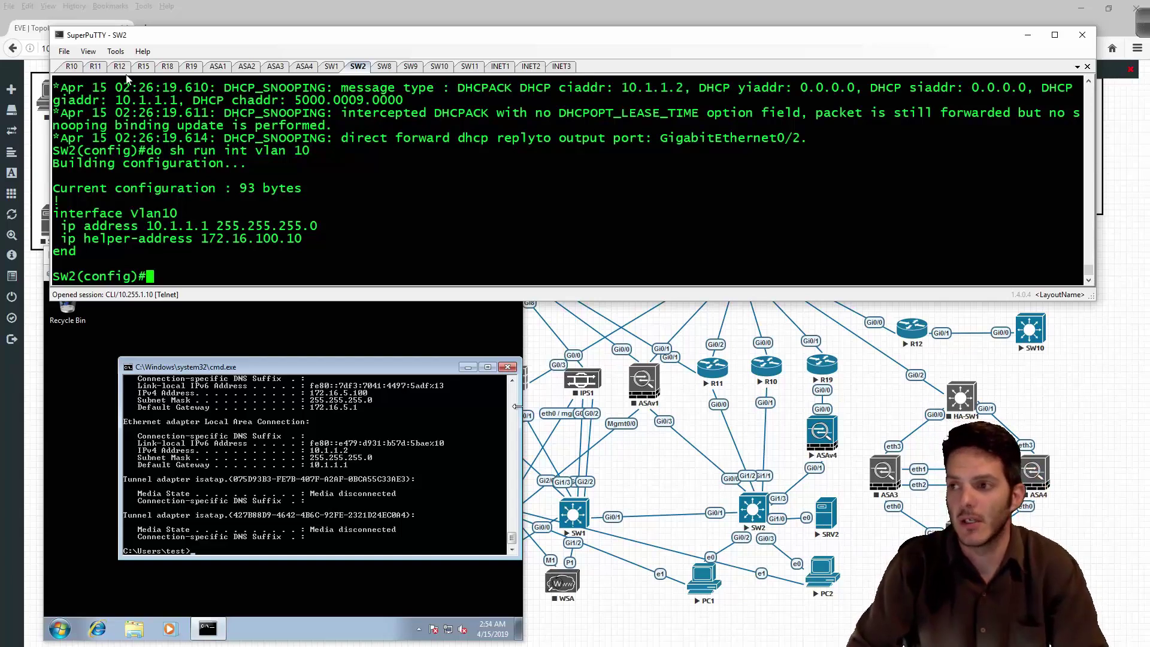
- On R10, enter configuration mode and create DHCP pool NOT_RIGHT
click(72, 66)
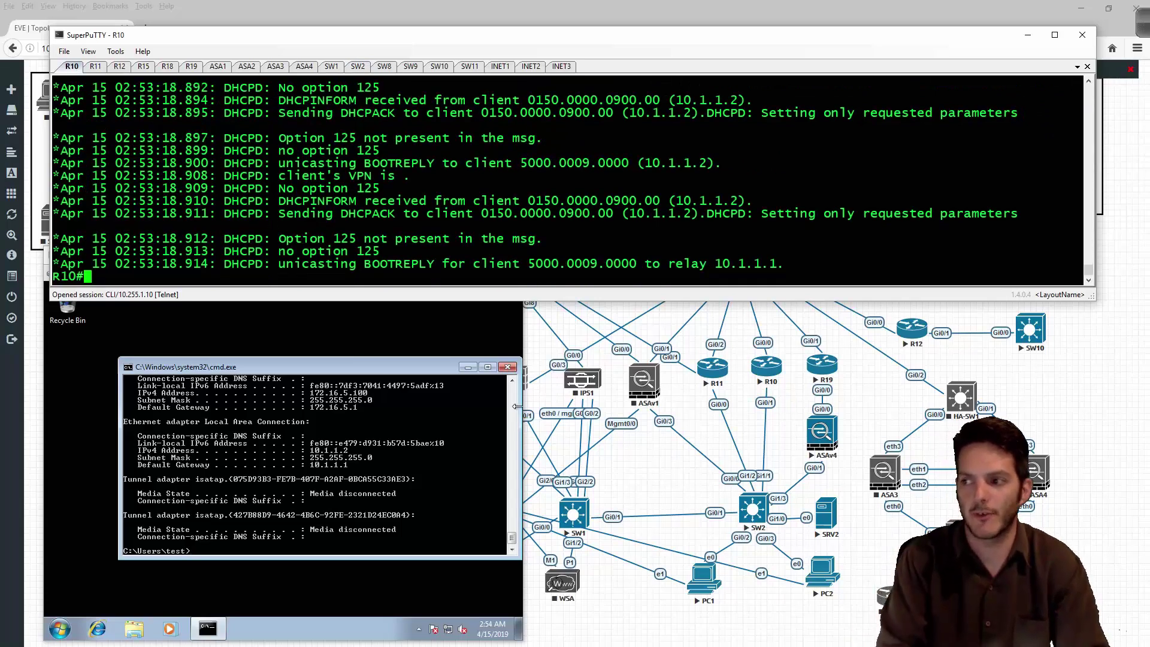
text(conf t)
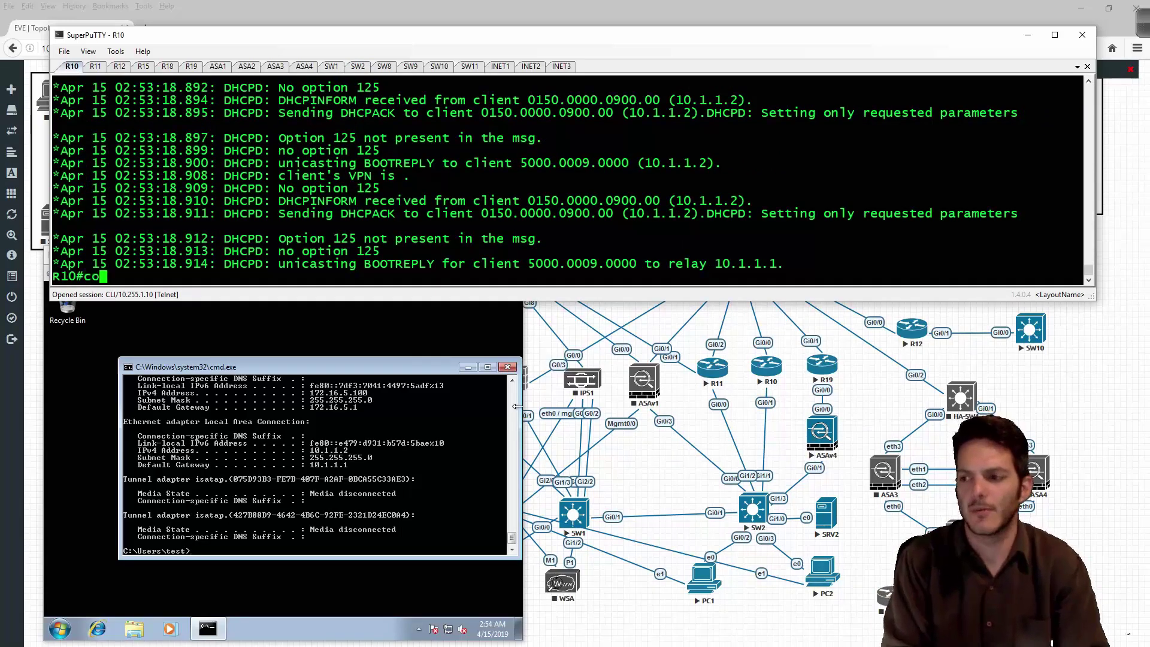
key(Return)
text(ip dhcp pool)
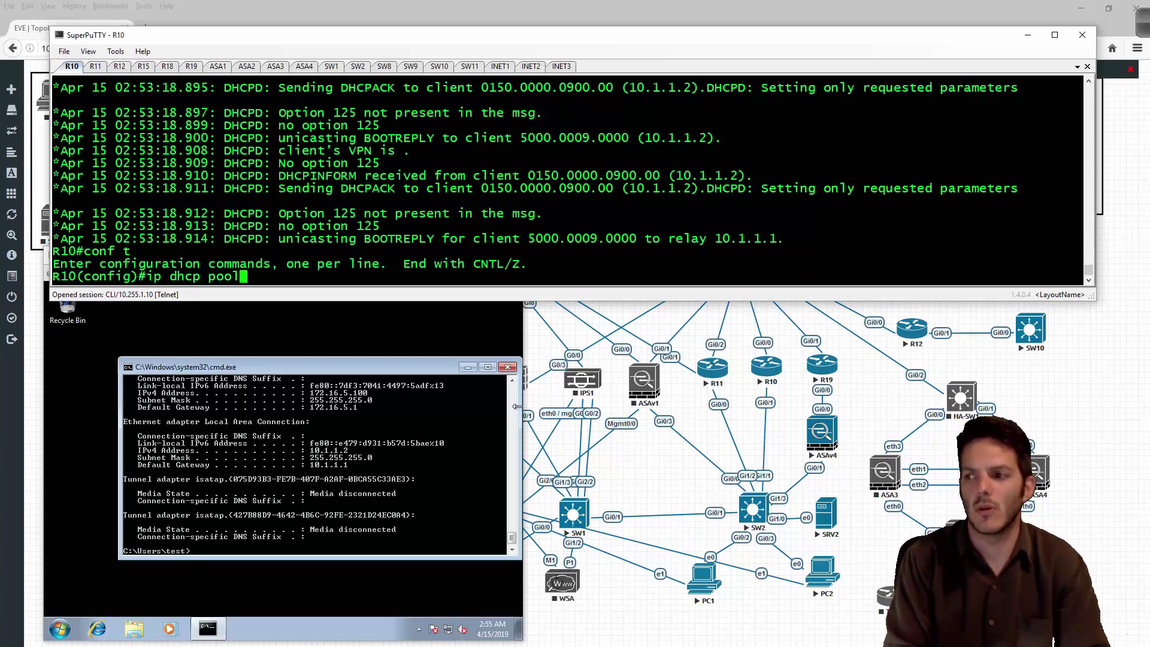
key(Tab)
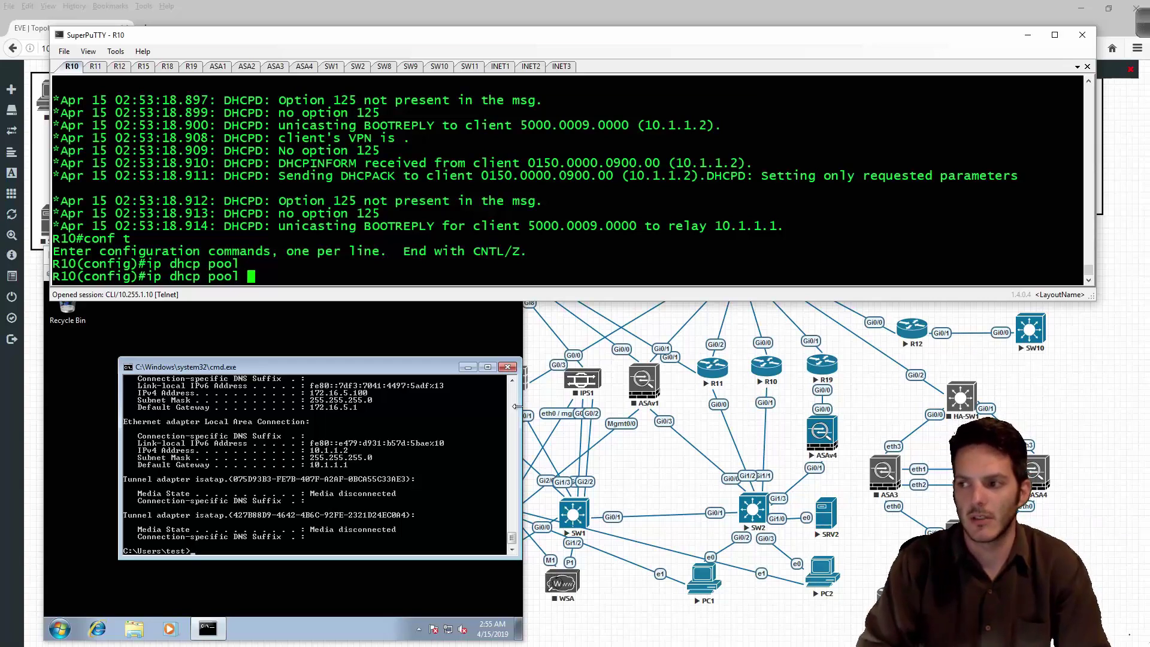
text(NOT_RIGHT)
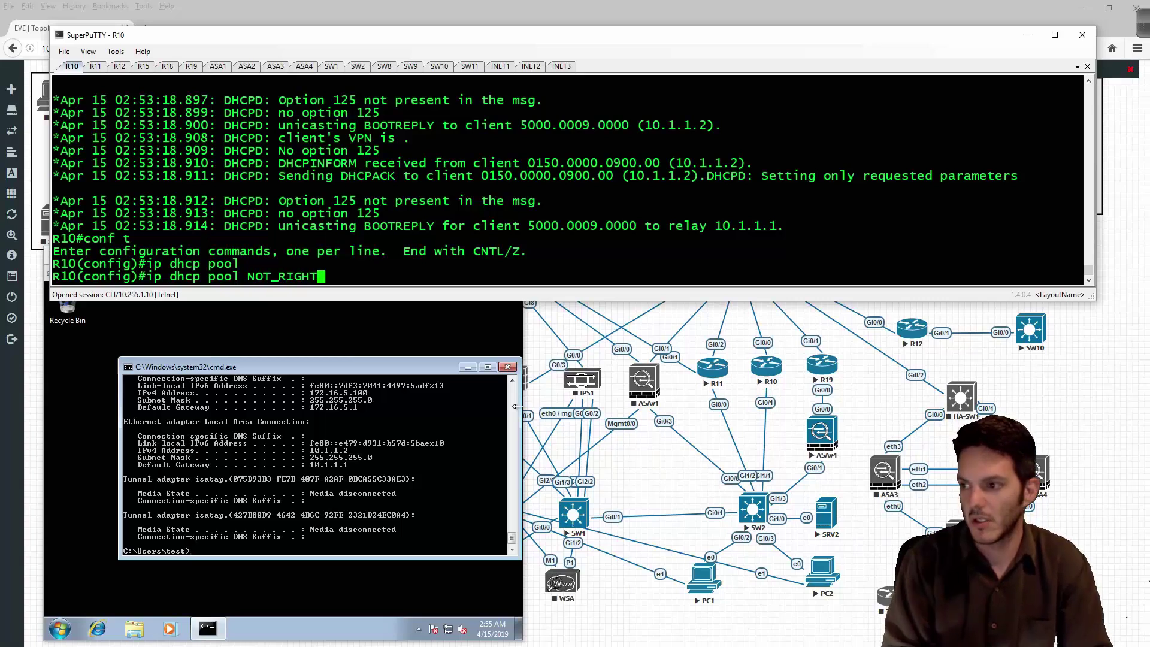
key(Return)
- Set the NOT_RIGHT pool network to 10.1.10.0 255.255.255.0
text(netw)
key(Tab)
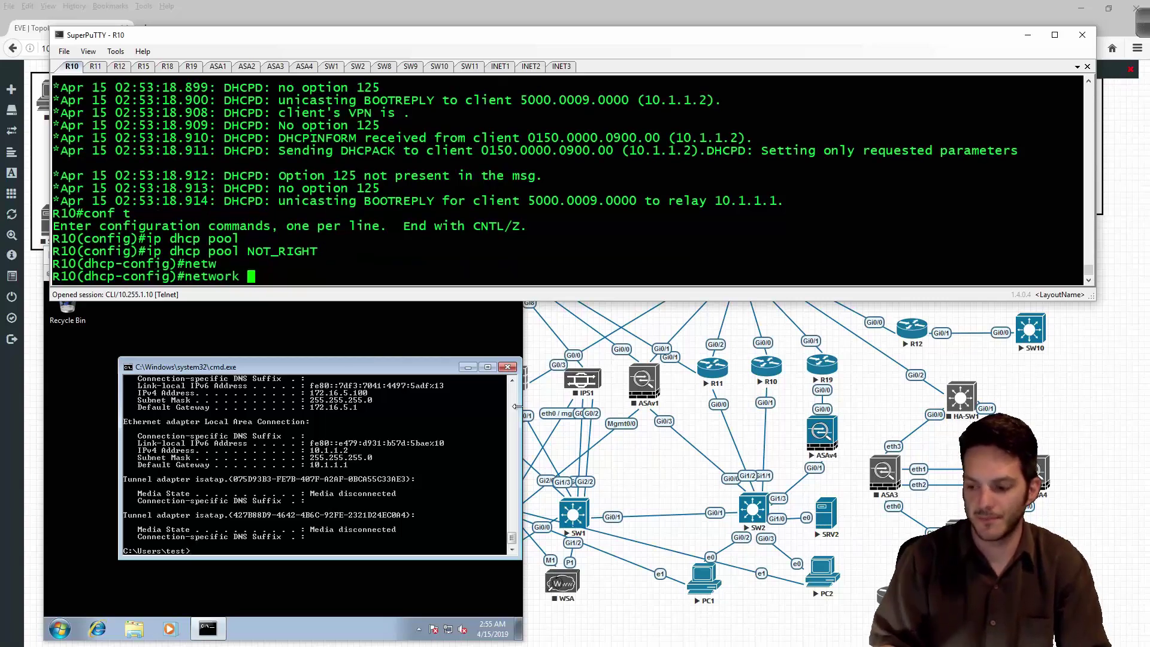
text(10.1.)
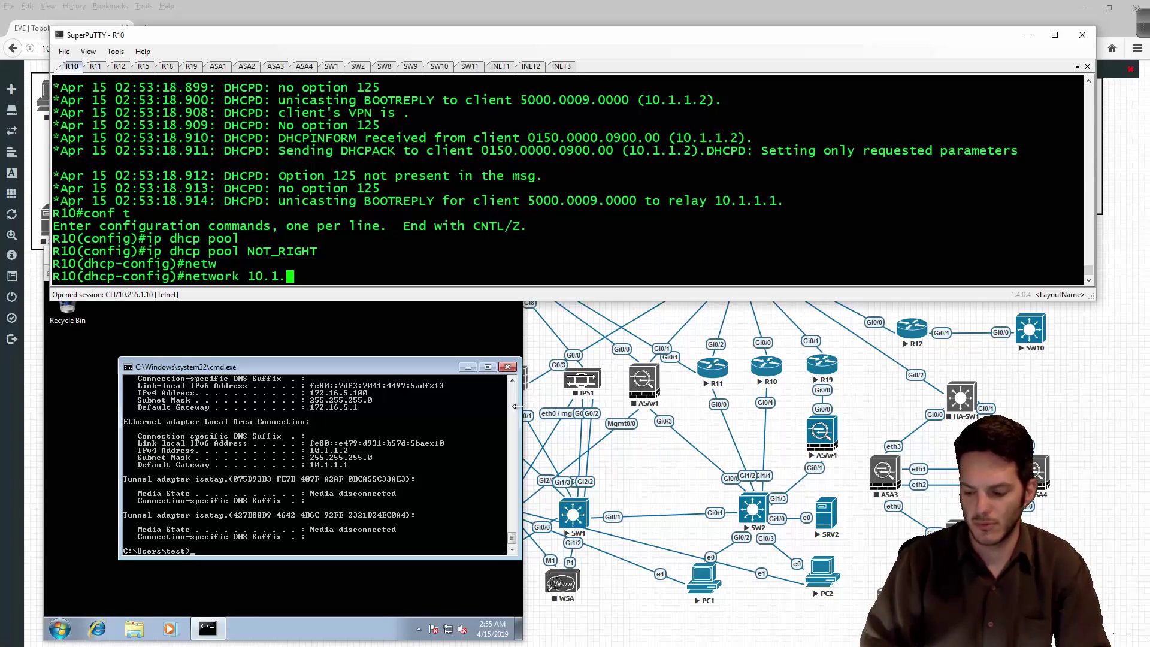
text(10.0)
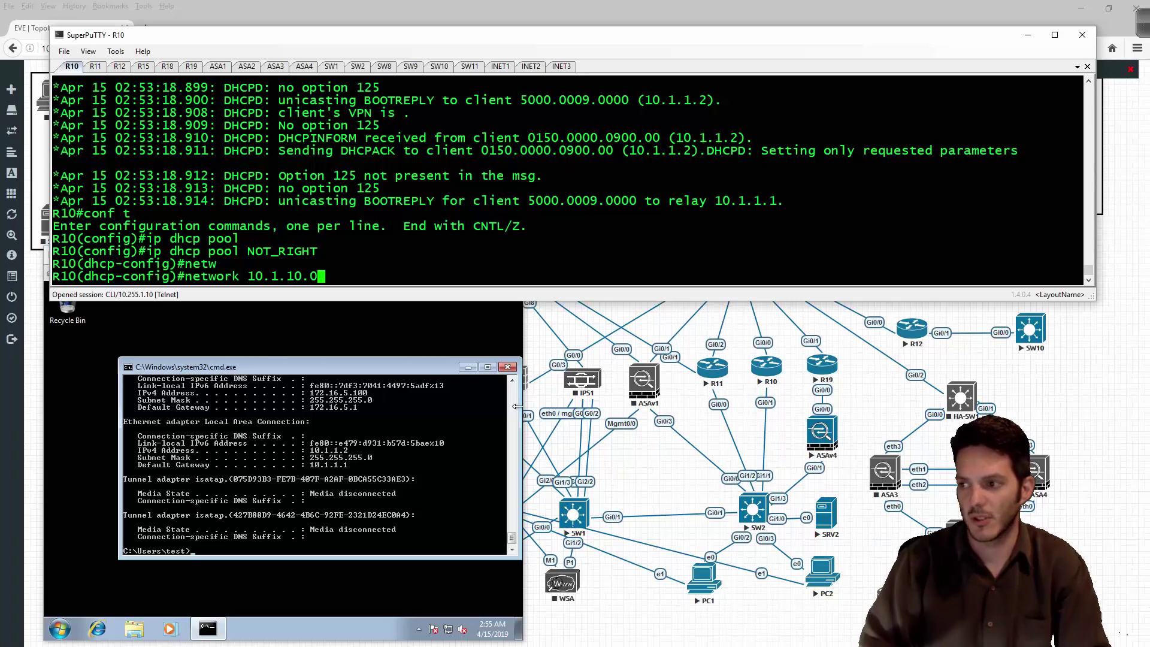
text( 255.255.255.0)
key(Return)
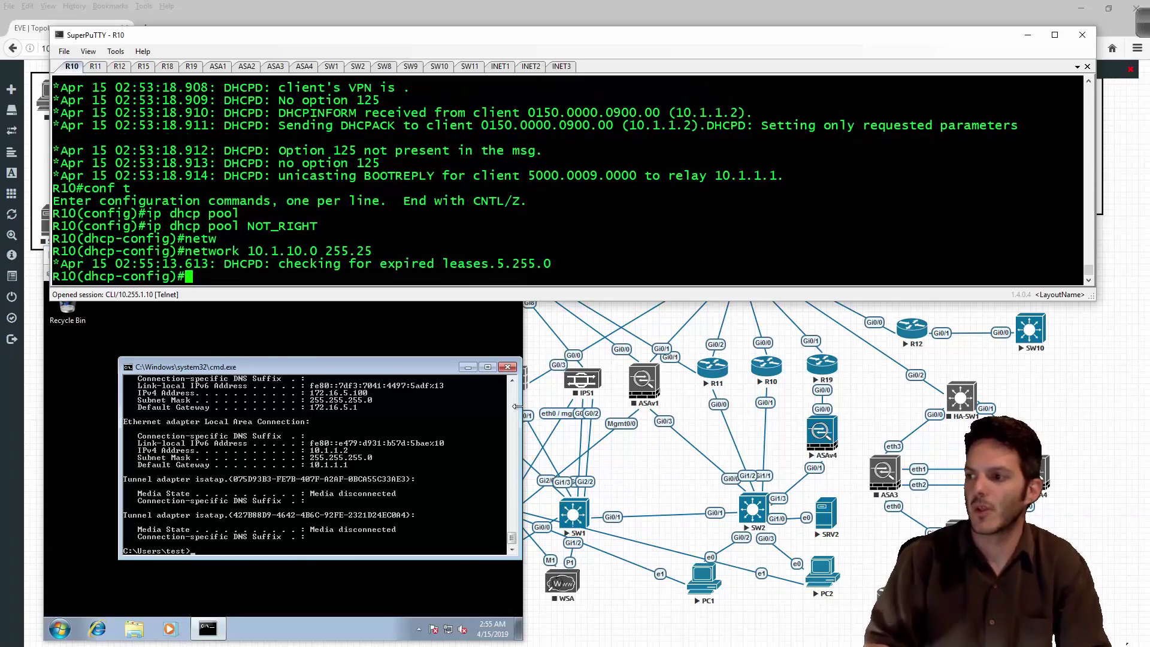
- Give the pool default router 10.1.10.1 and DNS server 8.8.8.8
text(def)
key(Tab)
text(10.1.10.1)
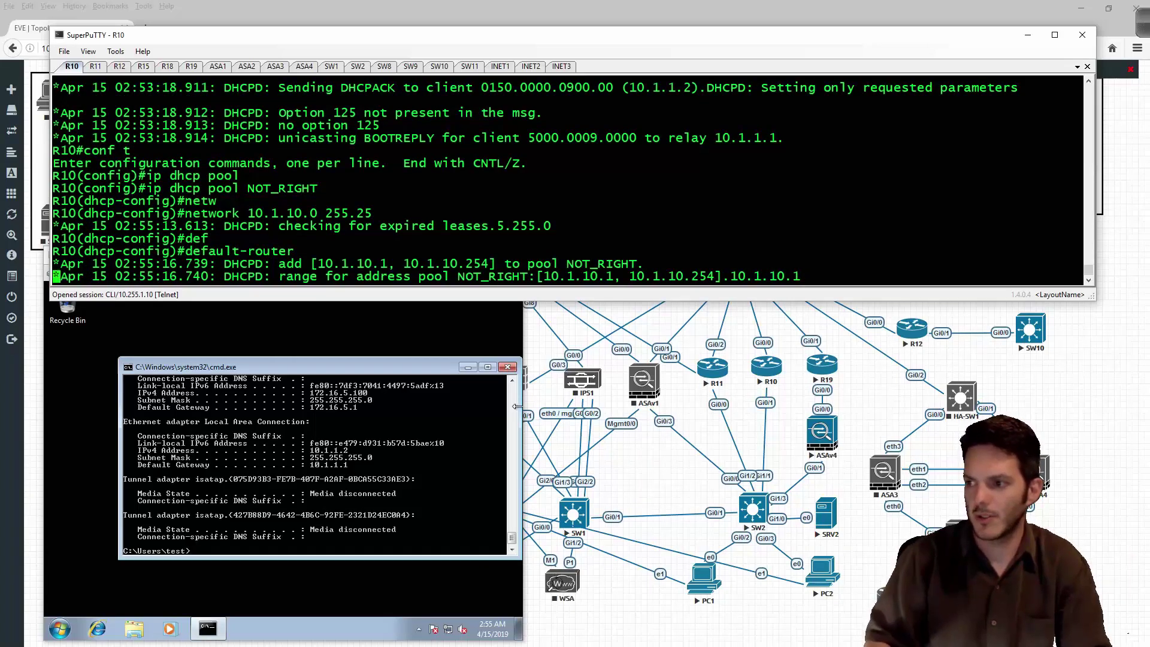
key(Return)
text(dns)
key(Tab)
text(8.8.8.8)
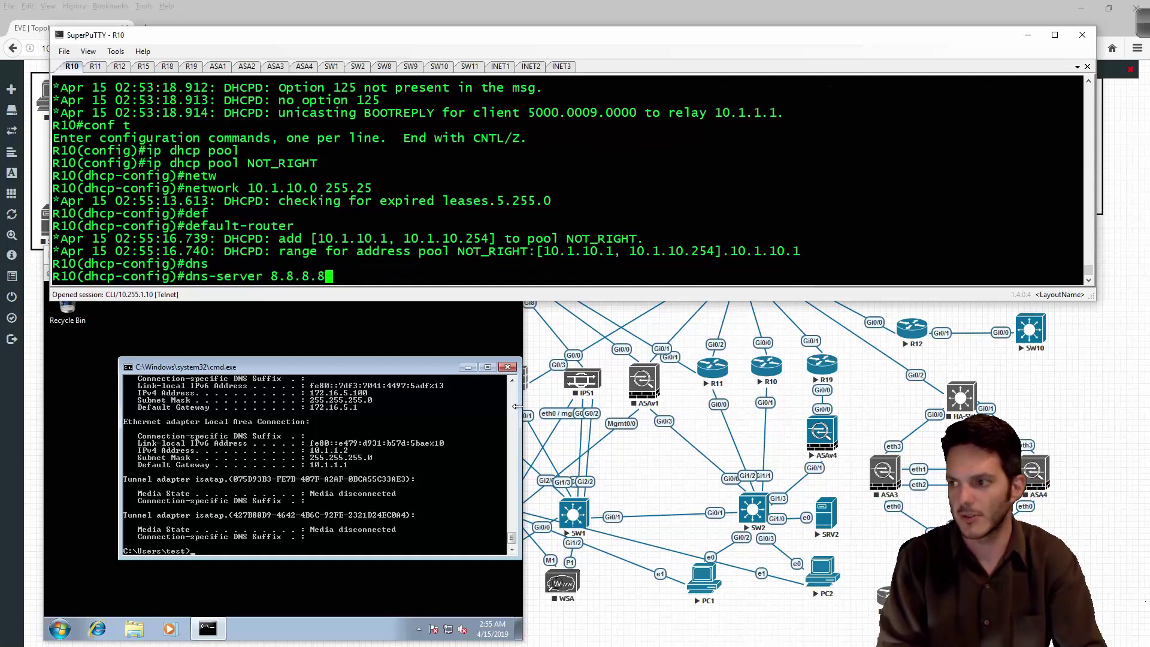
key(Return)
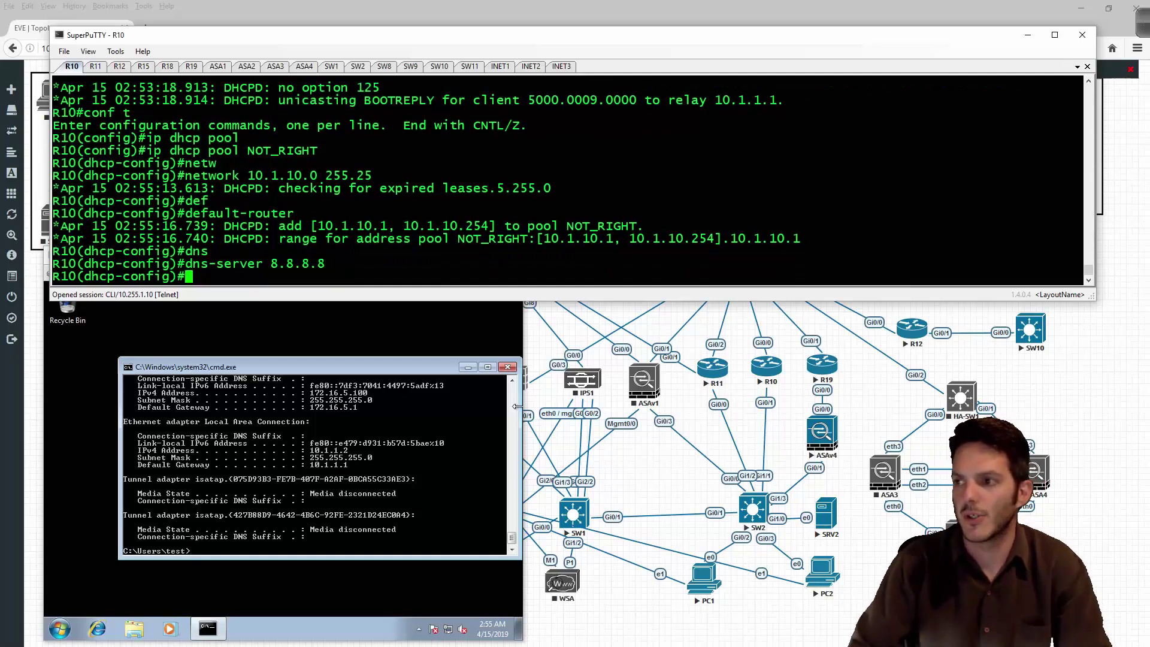
click(513, 406)
- Run ipconfig /release then ipconfig /renew on PC1 to obtain 10.1.1.2 again
text(ipconfig /renew)
key(Return)
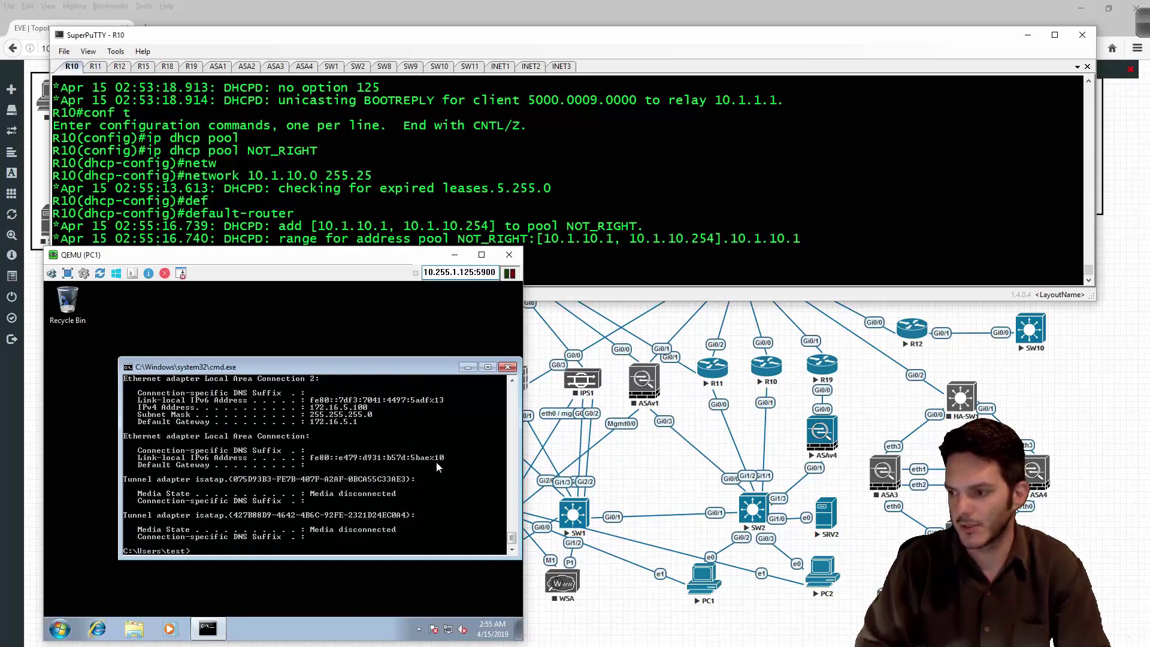
text(ipconfig /release)
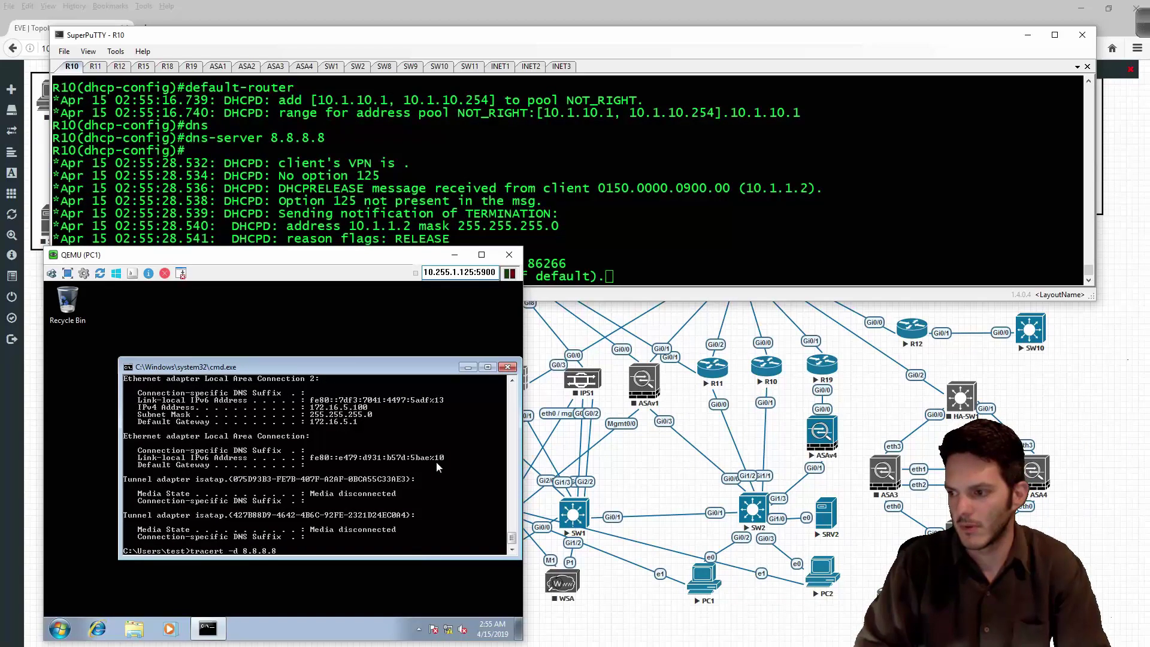
key(Up)
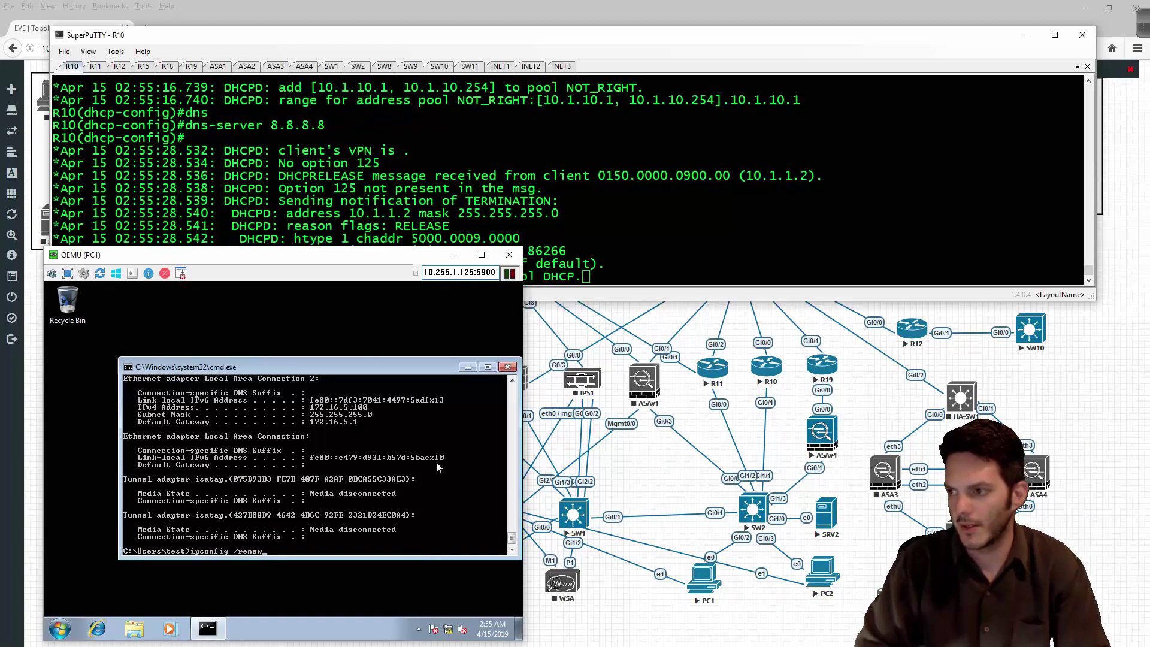
key(Return)
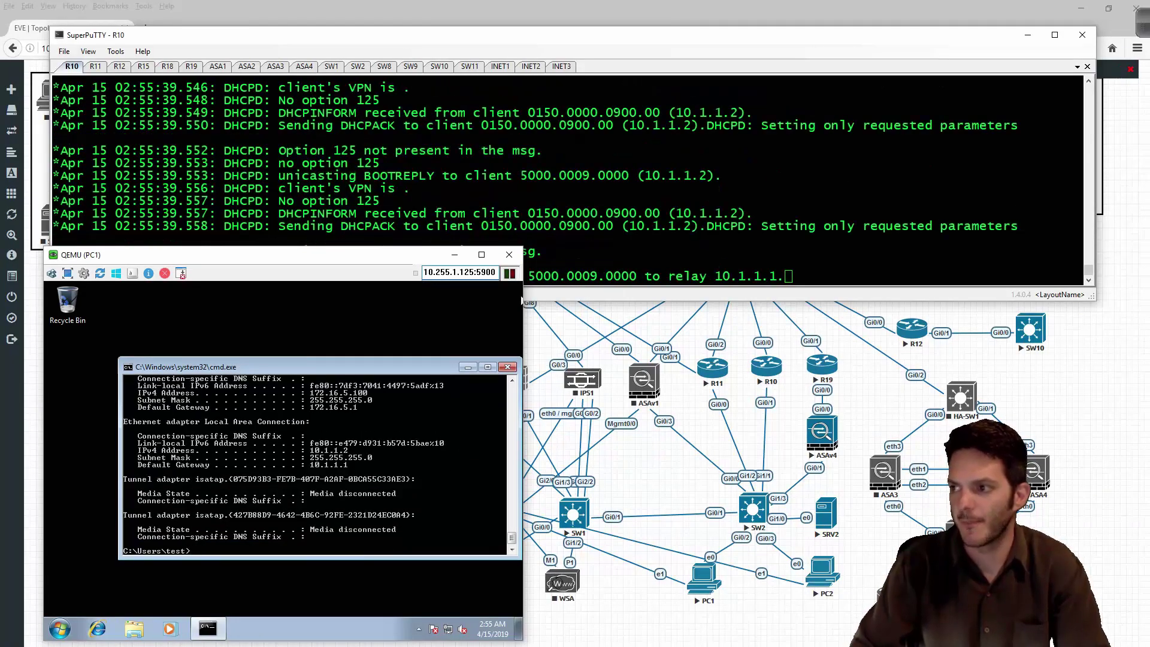
click(361, 66)
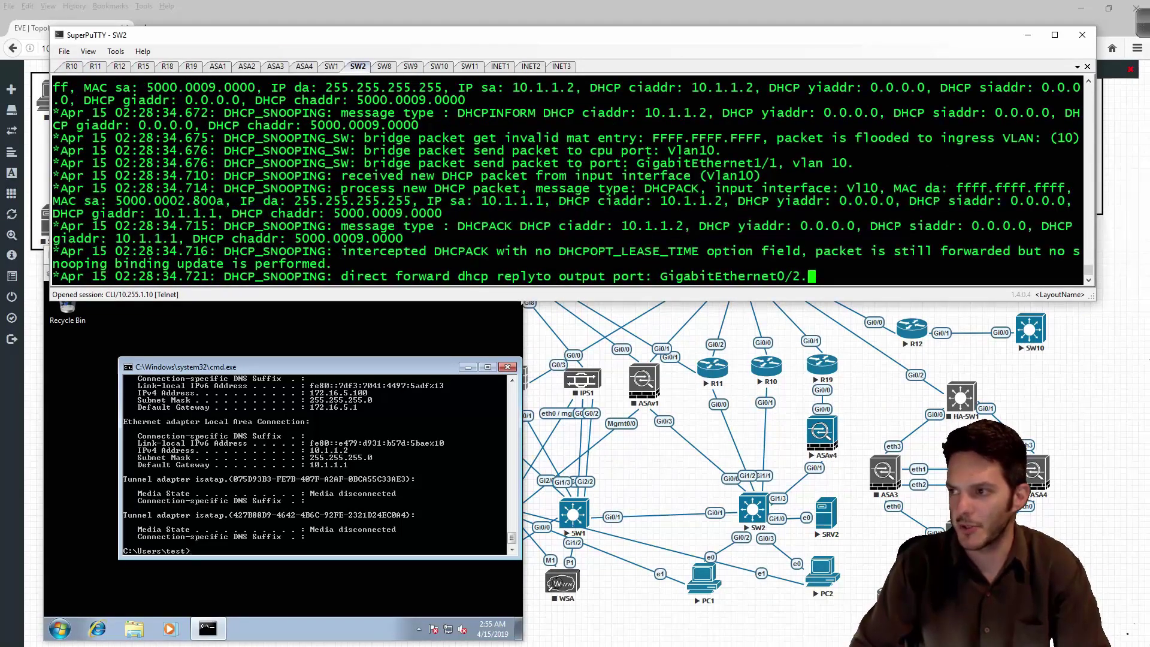
- Review SW2's snooping logs and show the Vlan10 config, copying address 10.1.1.1
scroll(567, 179, up, 5)
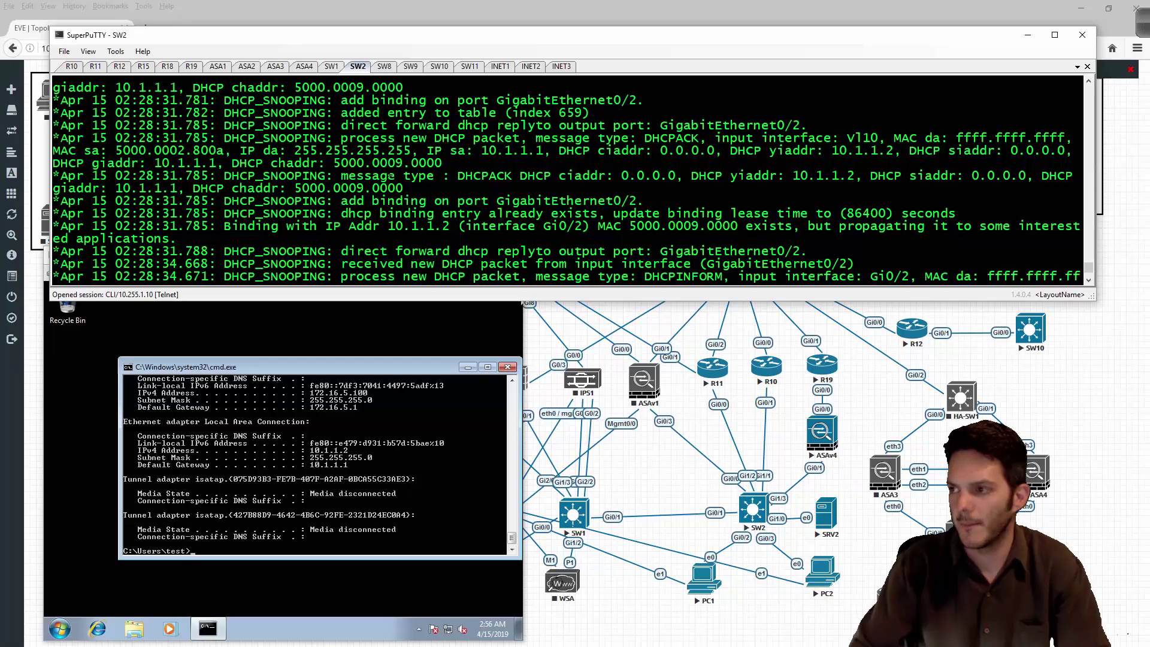
scroll(391, 175, up, 9)
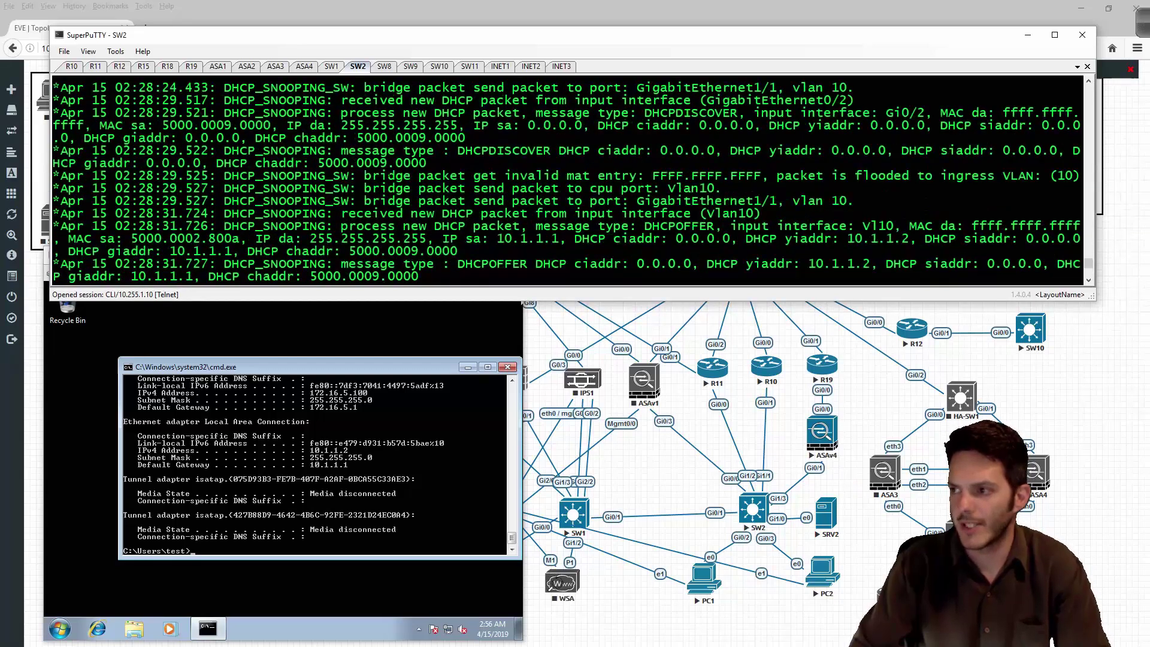
scroll(572, 180, down, 5)
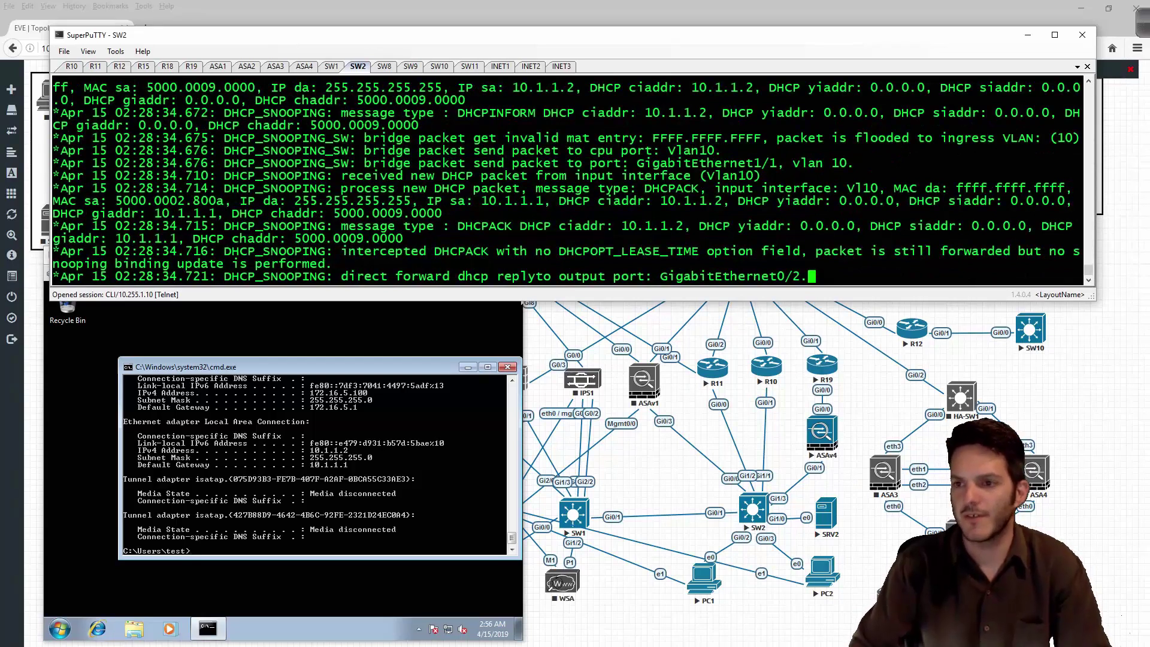
key(Return)
text(d)
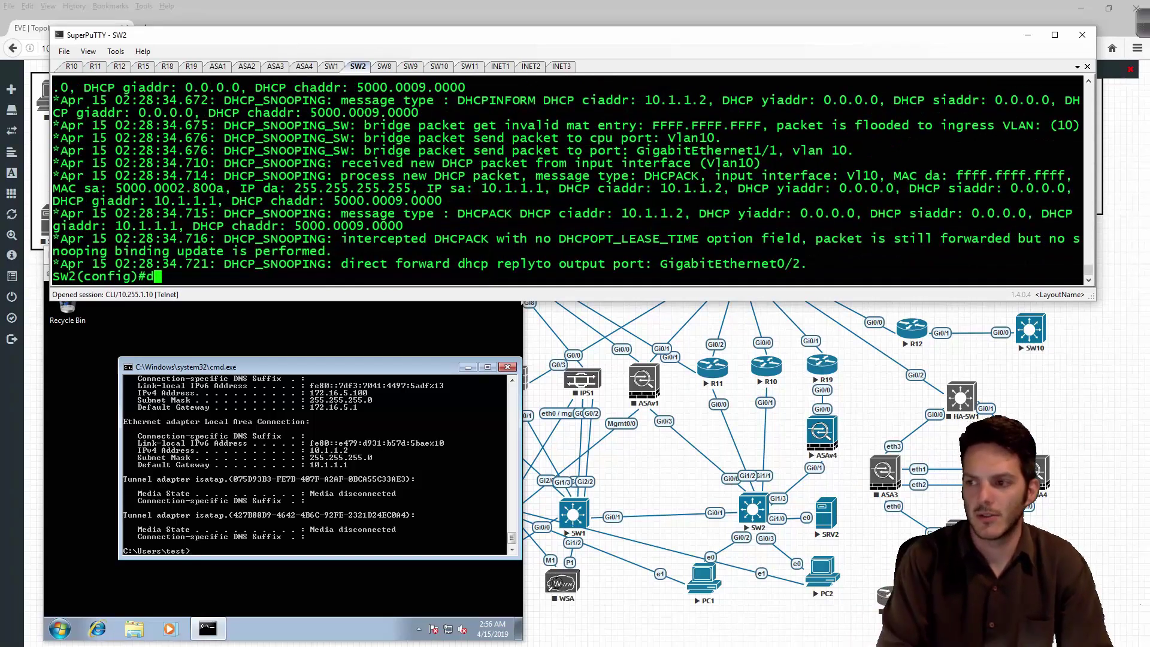
text(o sh run int vlan 10)
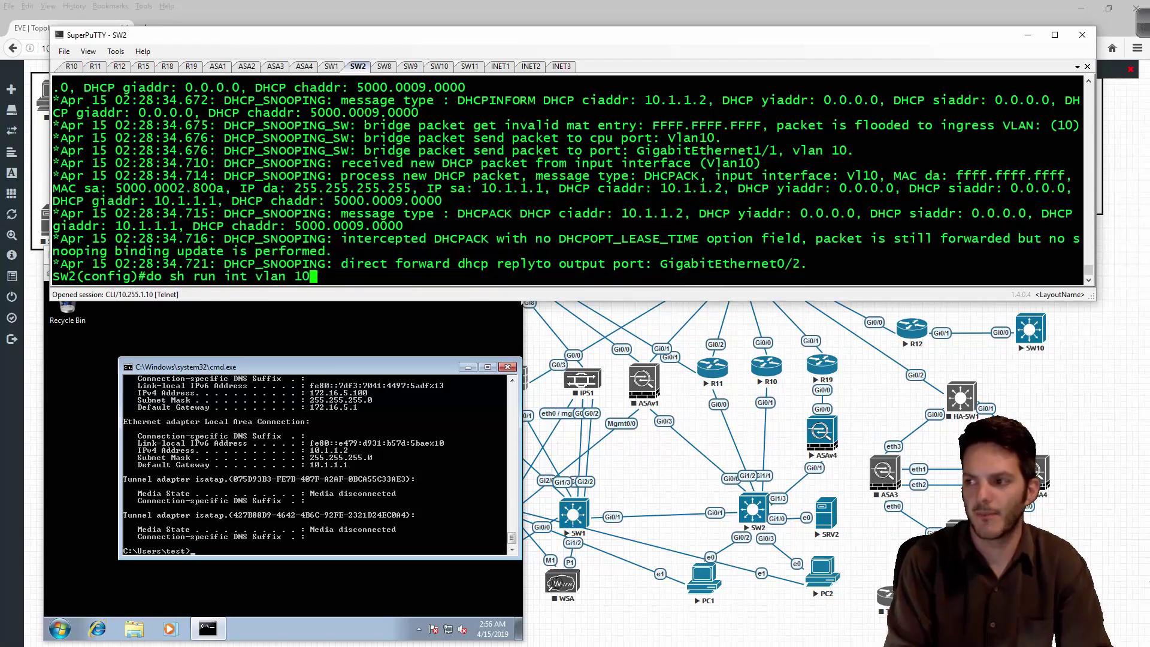
key(Return)
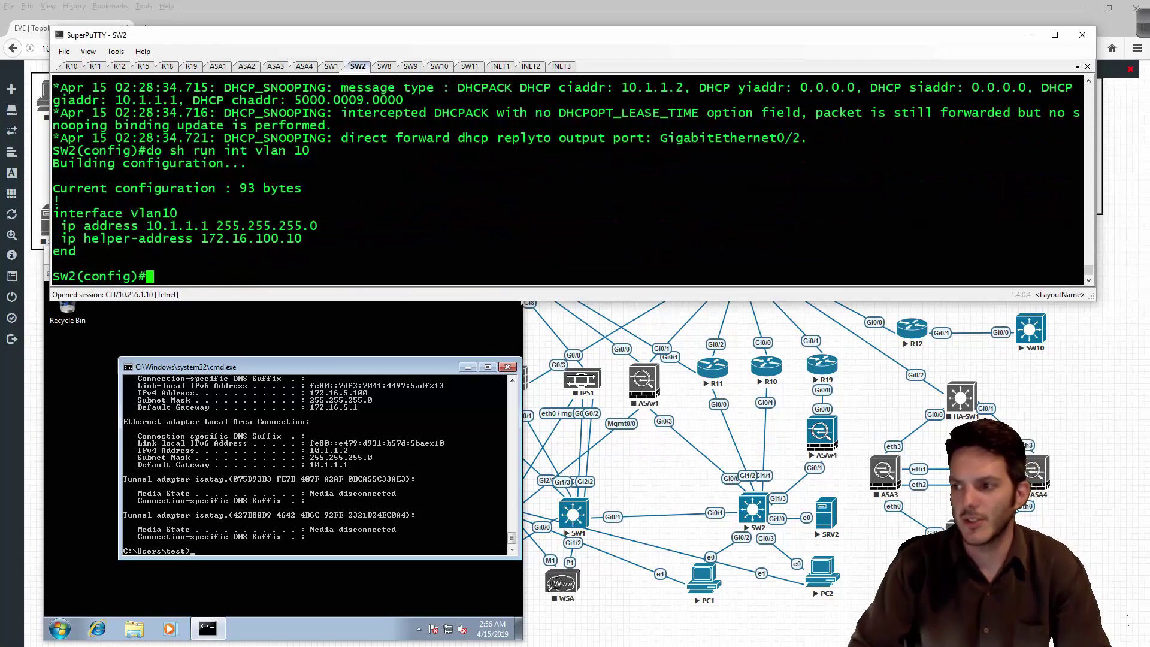
double_click(177, 225)
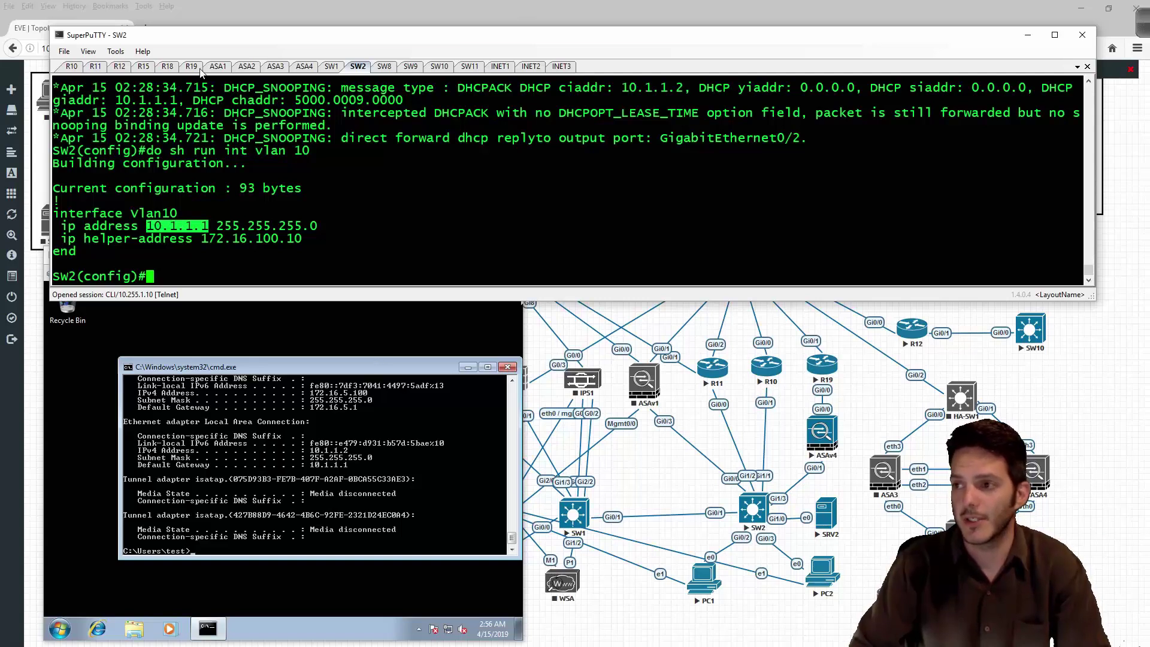
- List R10's DHCP pools with 'do sh run | sec dhcp' and copy default router 10.1.1.1
click(71, 67)
key(Return)
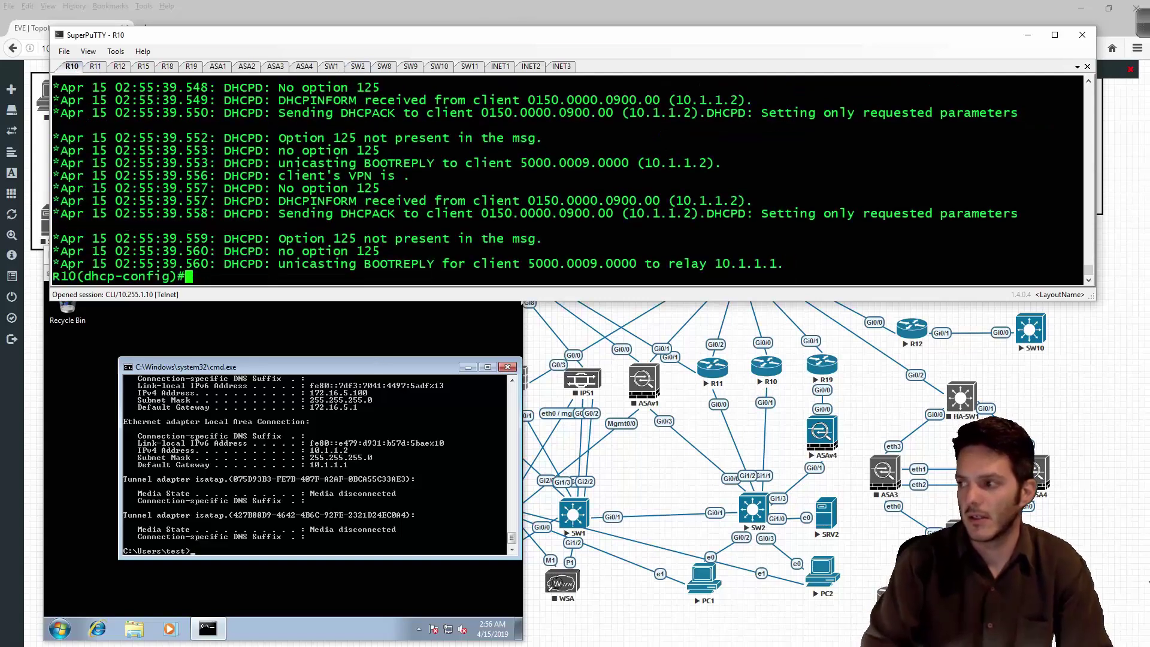
text(do sh run)
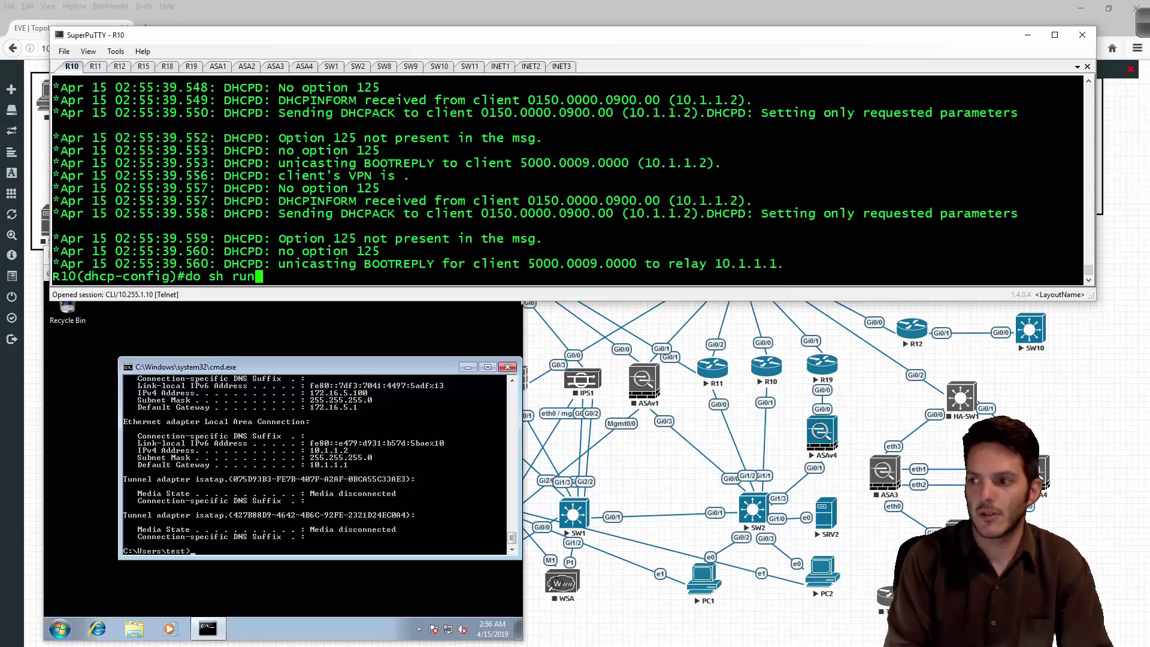
text( | sec dhcp)
key(Return)
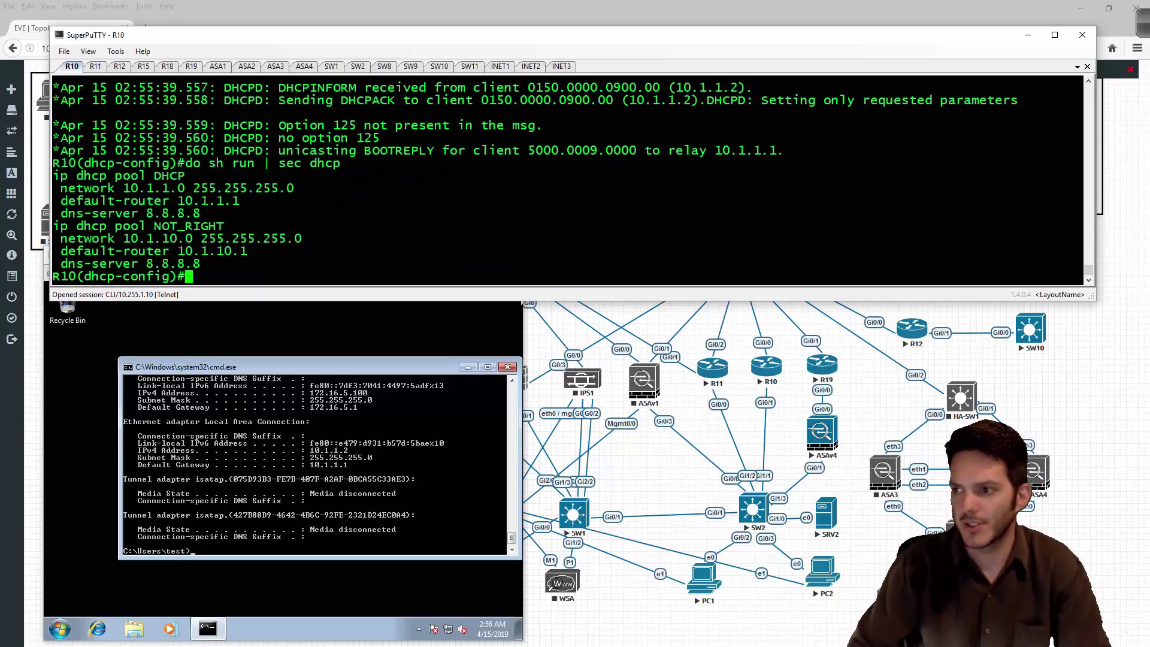
double_click(208, 201)
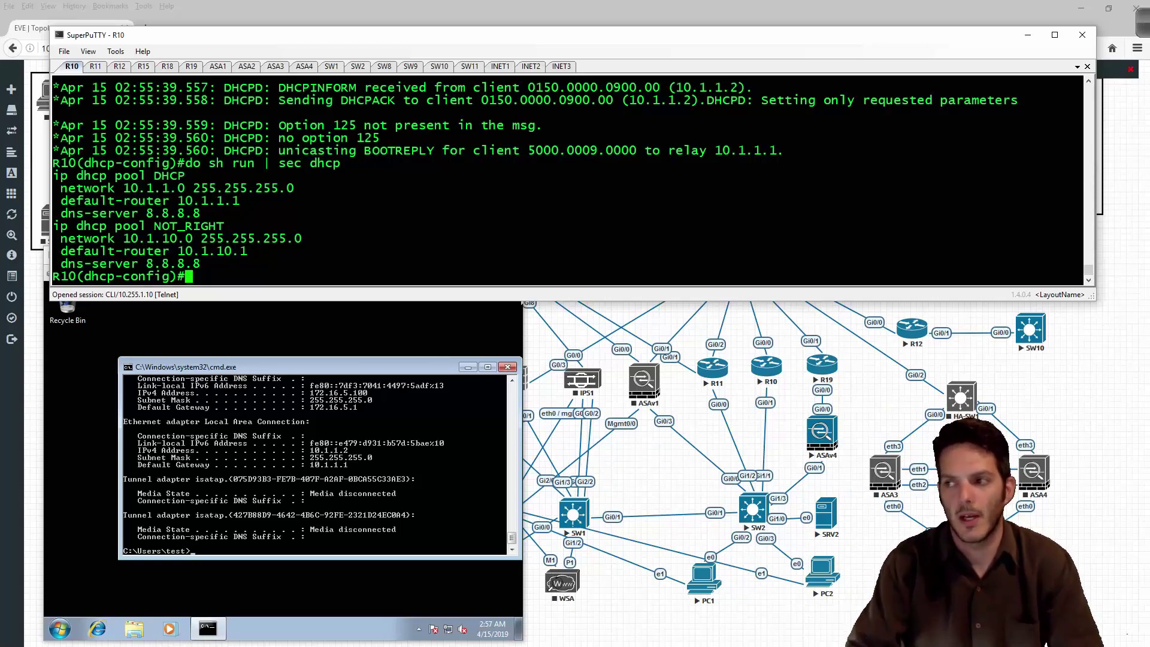
scroll(500, 251, up, 5)
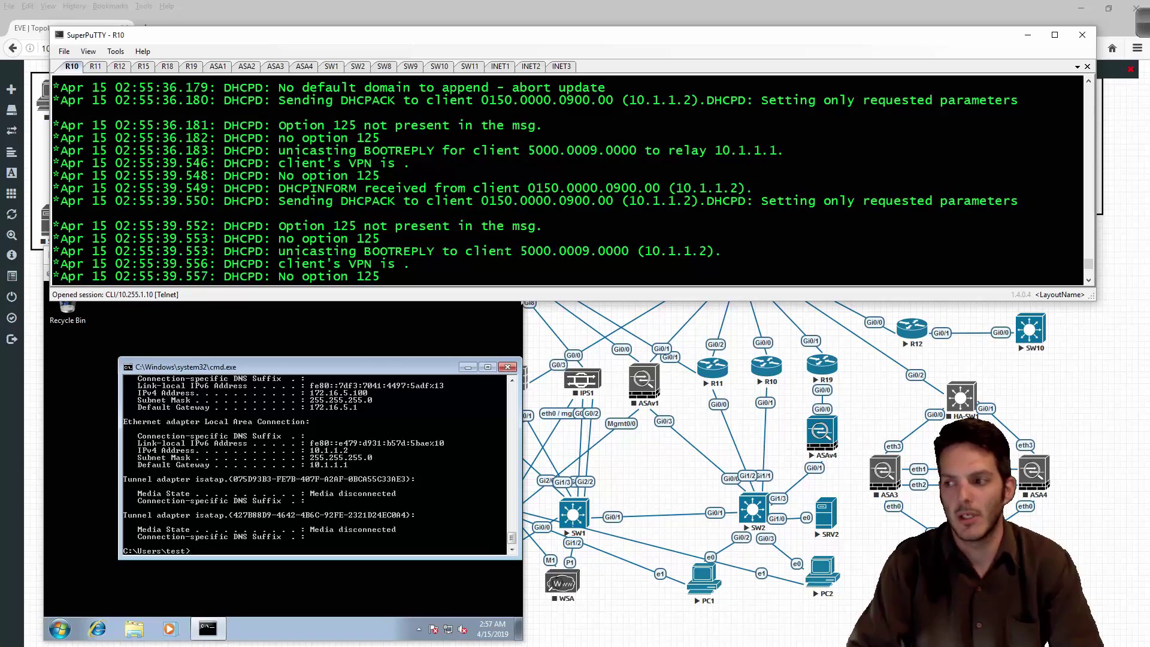
- Redisplay R10's DHCP pools and change NOT_RIGHT's default router from 10.1.10.1 to 10.1.1.1
text(do sh run | sec dhcp)
key(Return)
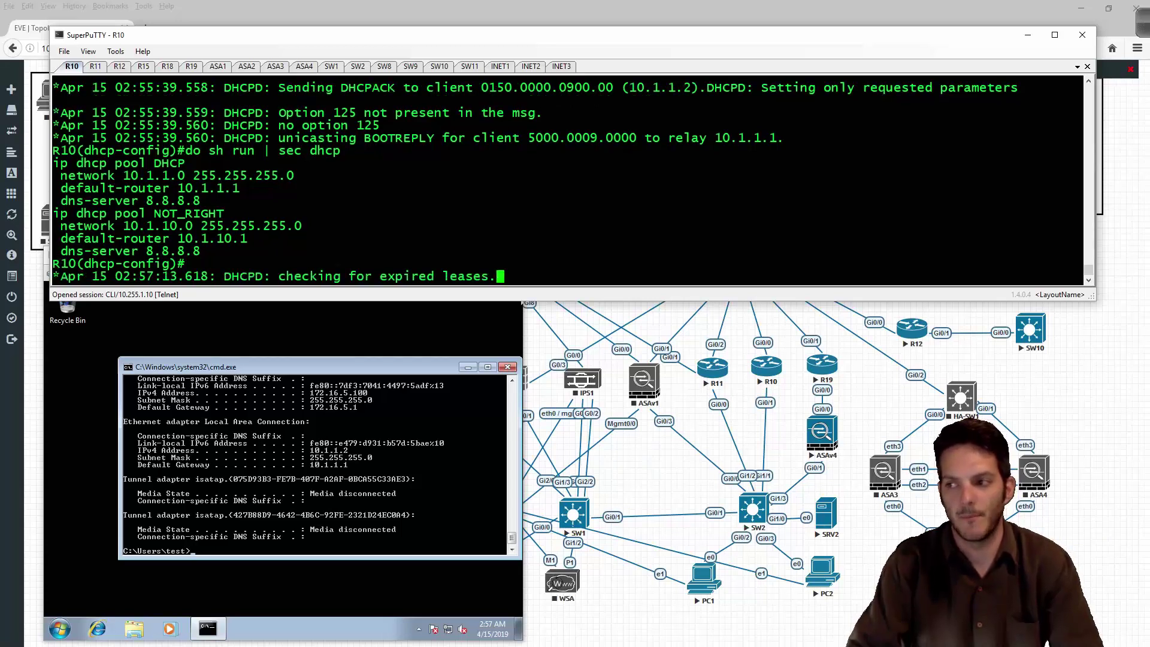
key(Return)
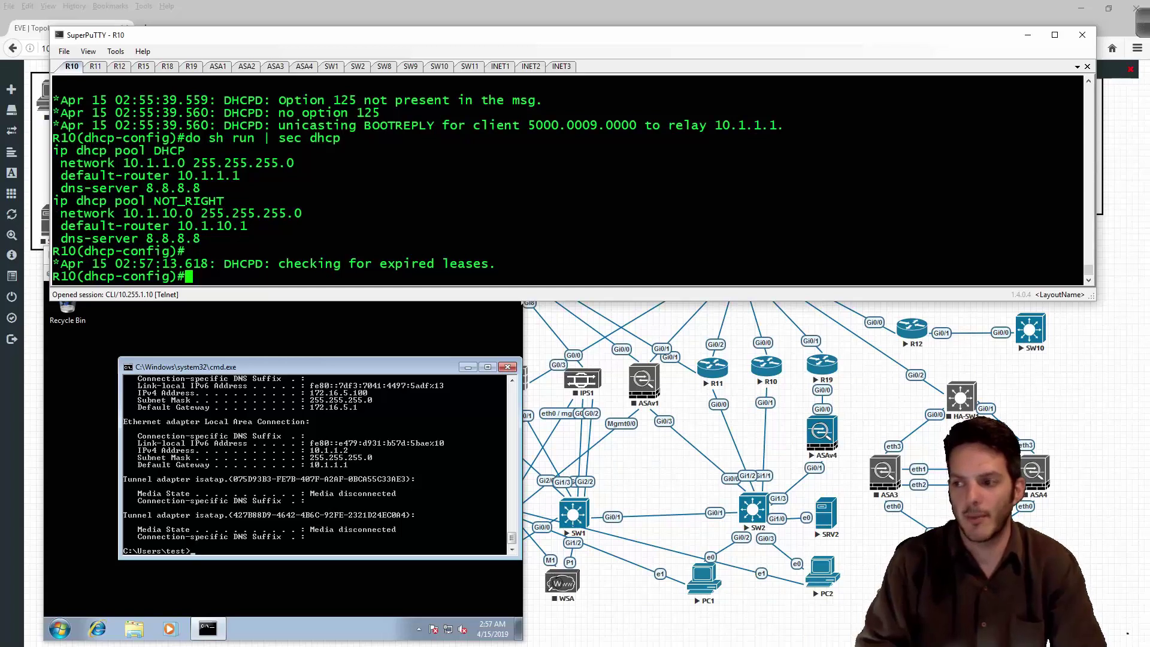
key(Up)
key(Up)
key(Up)
key(Left)
key(Left)
key(BackSpace)
key(Return)
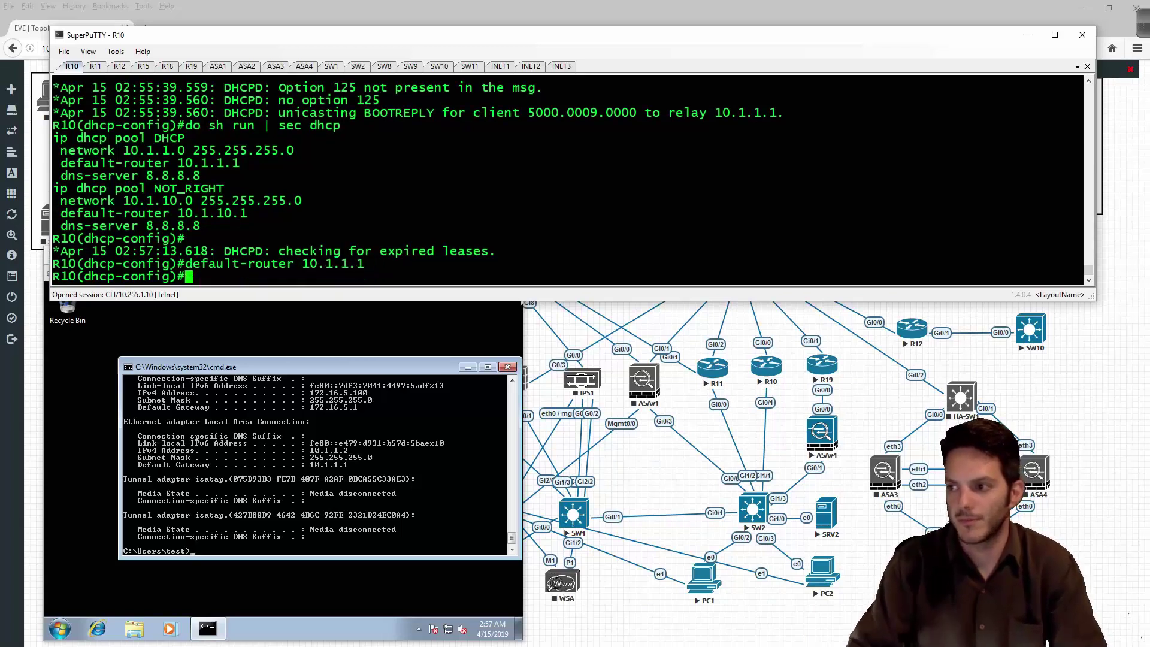
click(421, 447)
- Release PC1's lease, then renew it with ipconfig /renew recalled from history
text(ipconfig /renew)
key(Return)
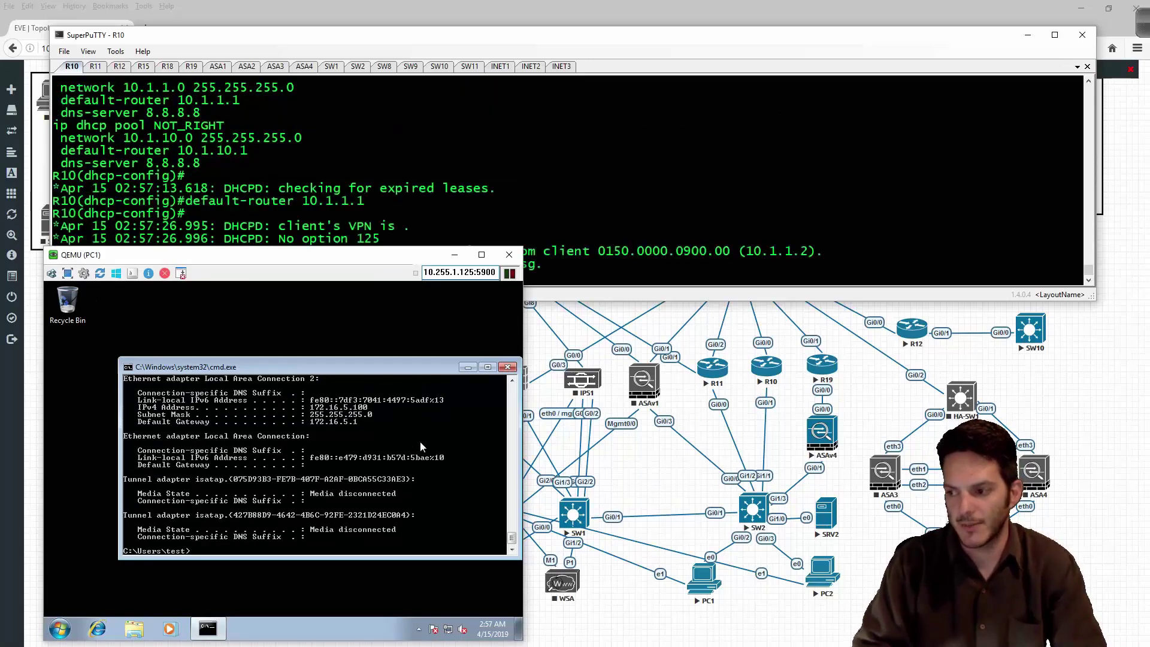
text(tracert -d 8.8.8.8)
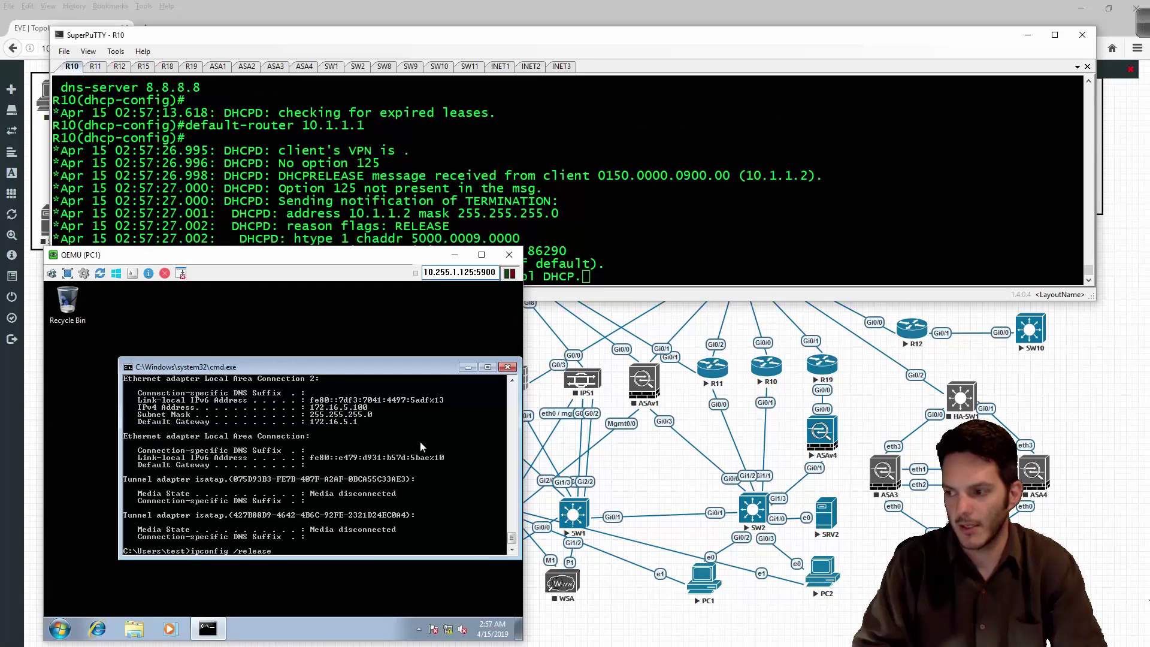
key(Up)
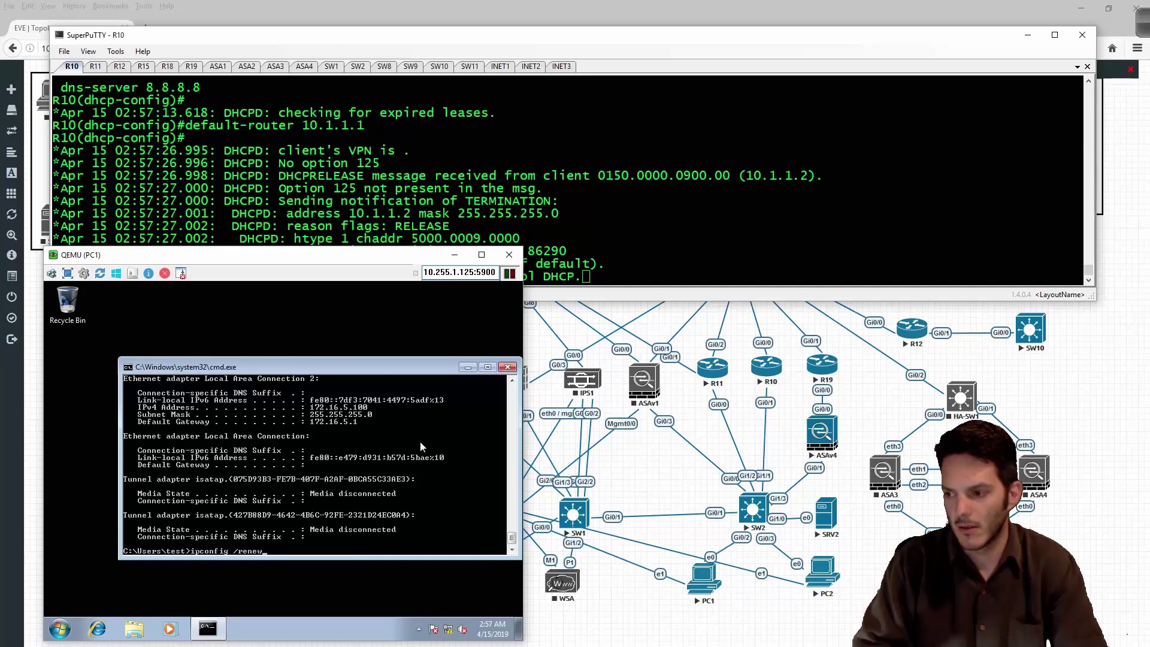
key(Return)
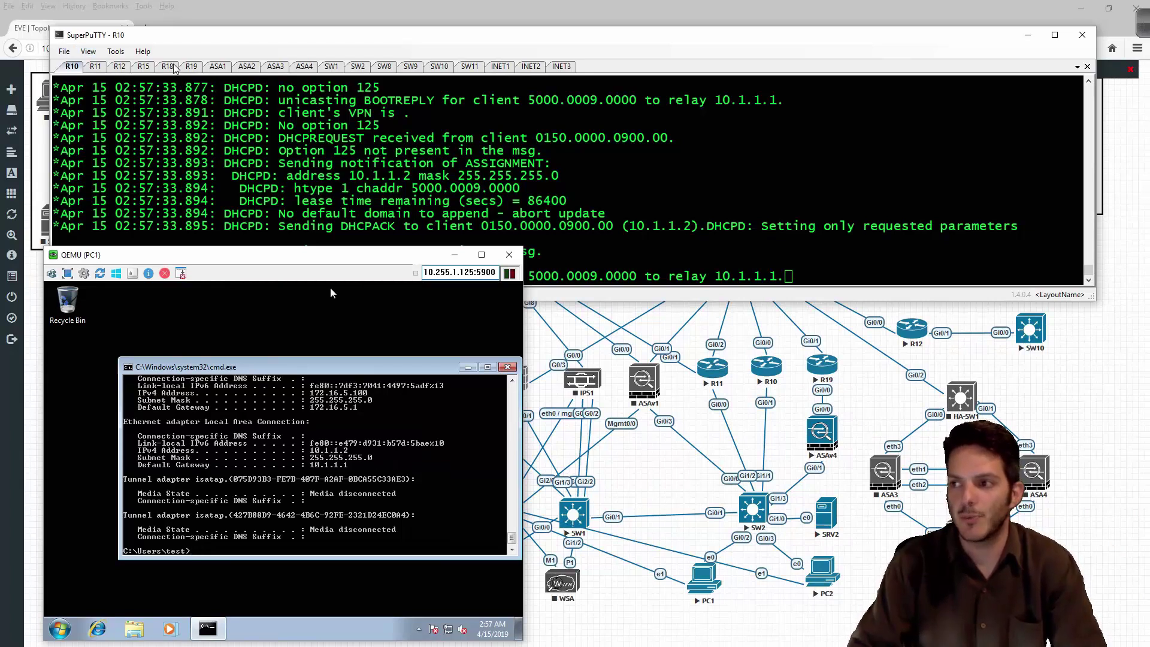
- Leave config mode on SW2 and show the DHCP snooping binding table with 10.1.1.2
click(358, 67)
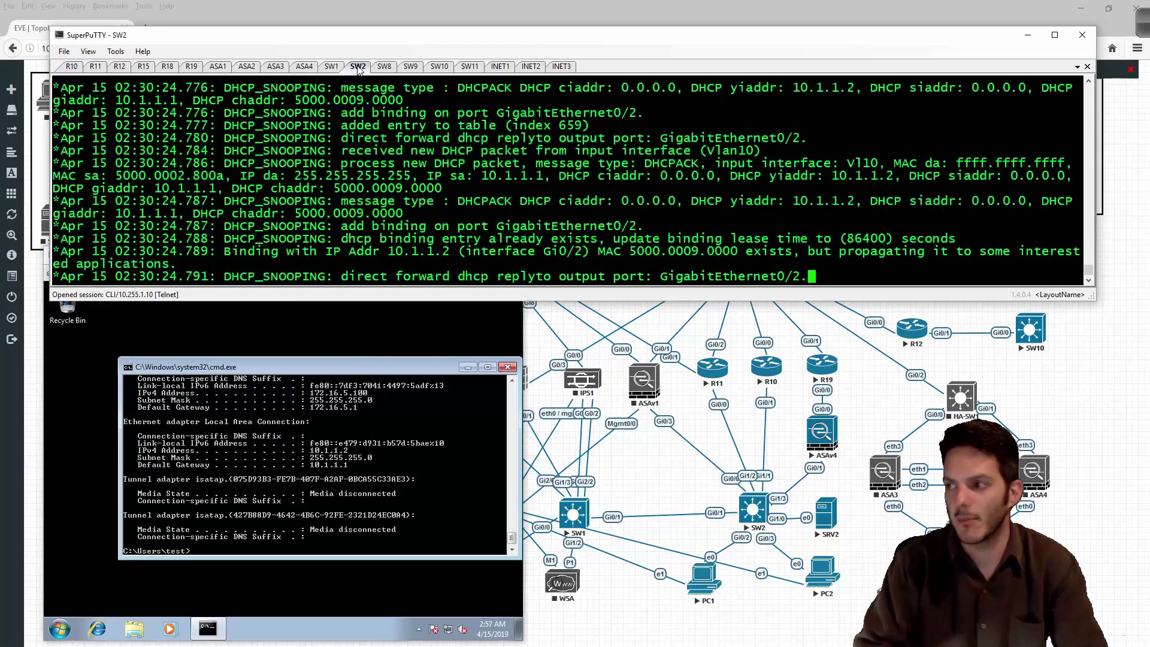
key(Return)
text(end)
key(Return)
key(Return)
key(Return)
text(show ip dh)
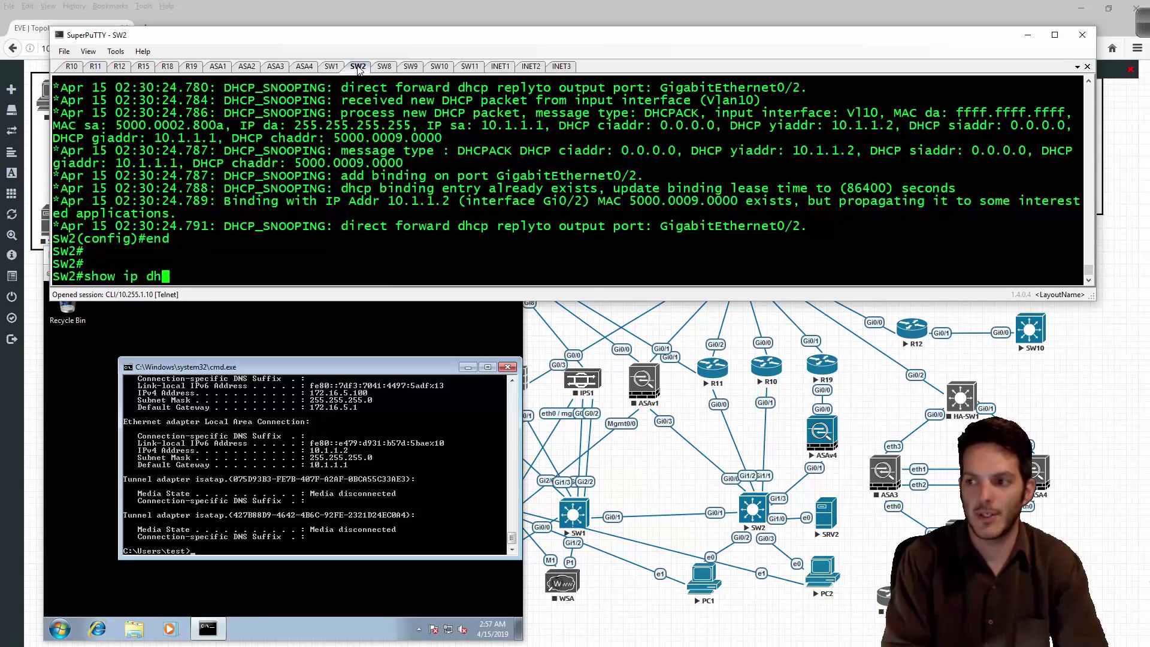
text(cp sno)
key(Tab)
text(bin)
key(Tab)
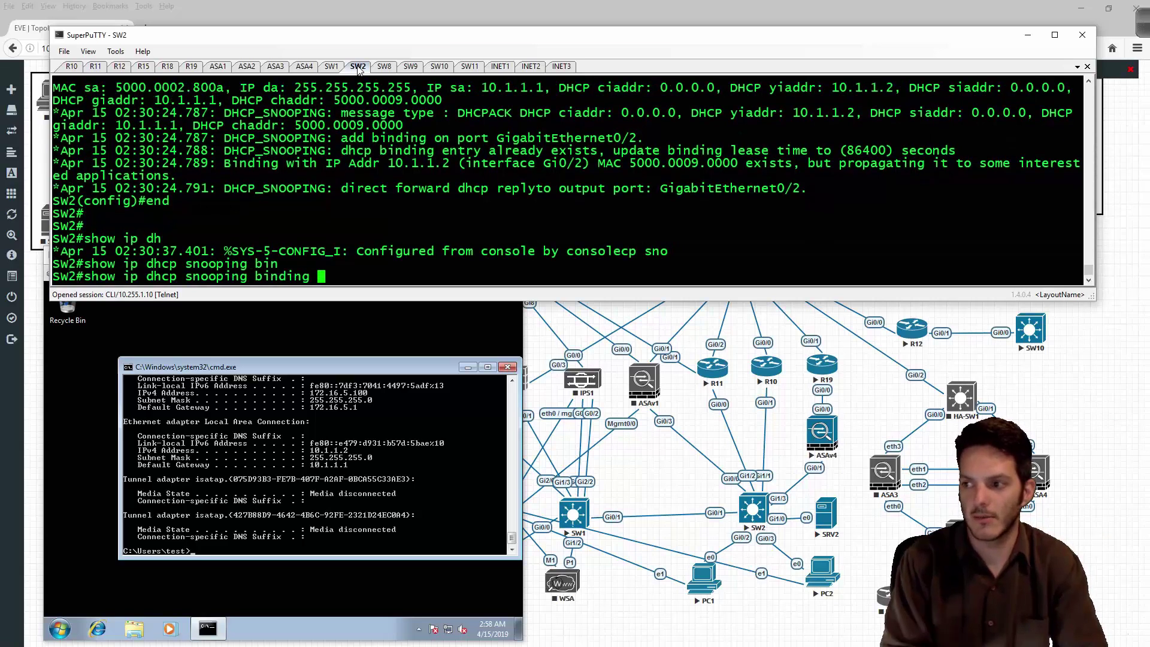
key(Return)
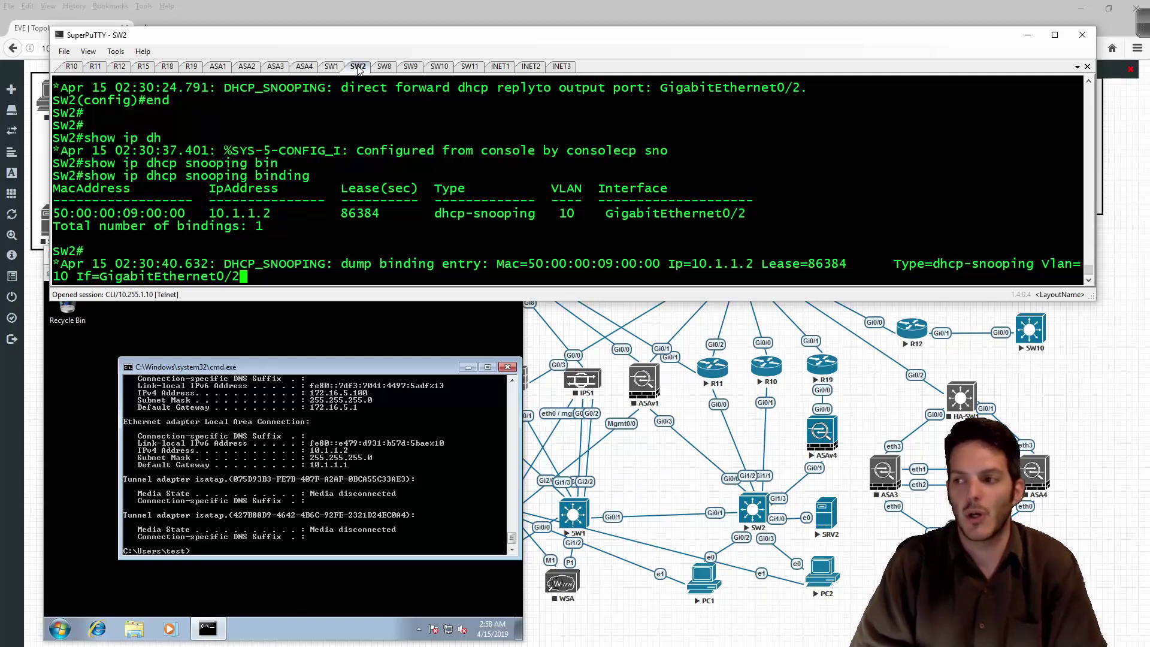
- Clear all bindings with 'clear ip dhcp snooping binding *' and confirm 0 entries remain
key(Return)
text(clear ip dhcp)
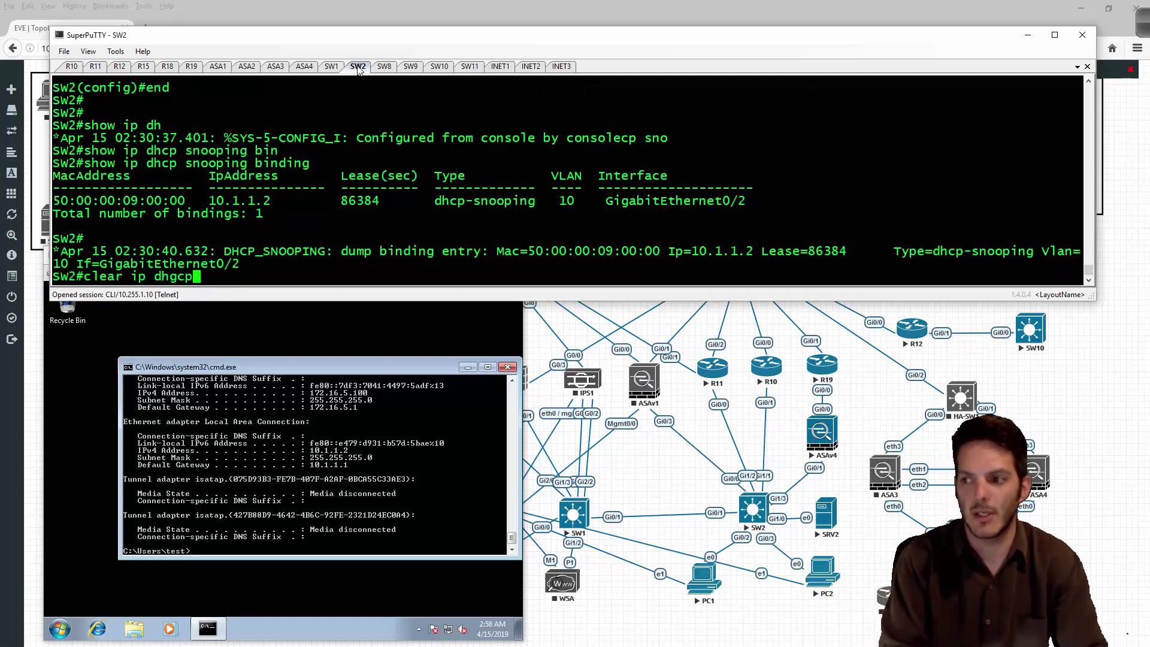
key(BackSpace)
key(BackSpace)
key(BackSpace)
text(hcp snoo)
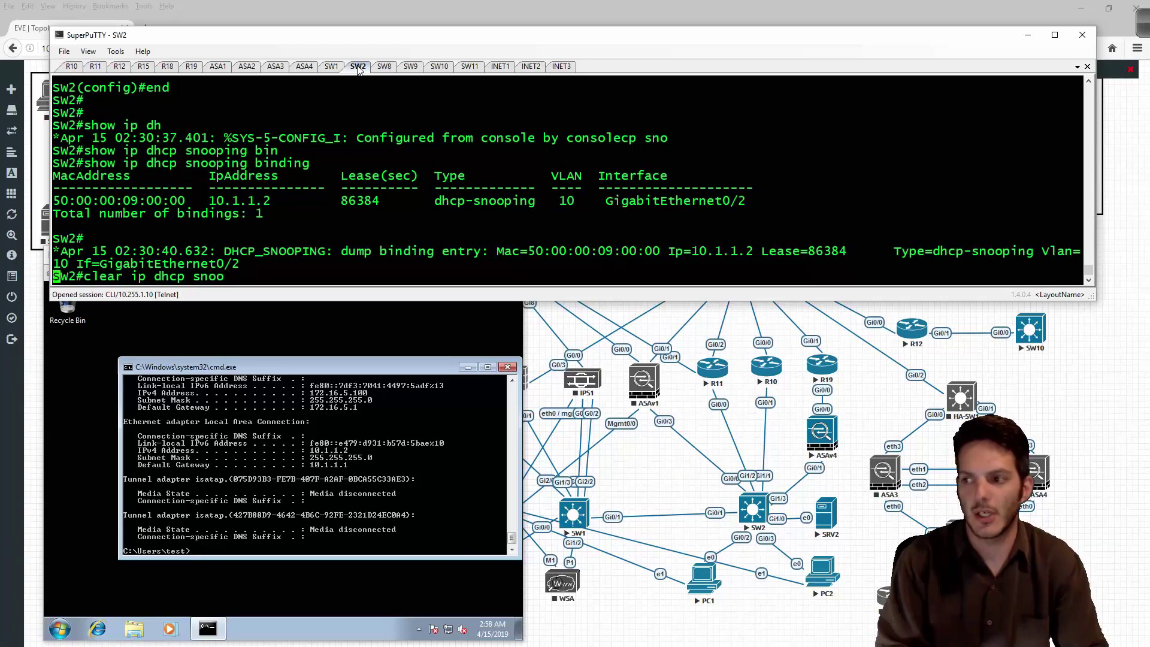
key(Tab)
text(?)
text(bi)
key(Tab)
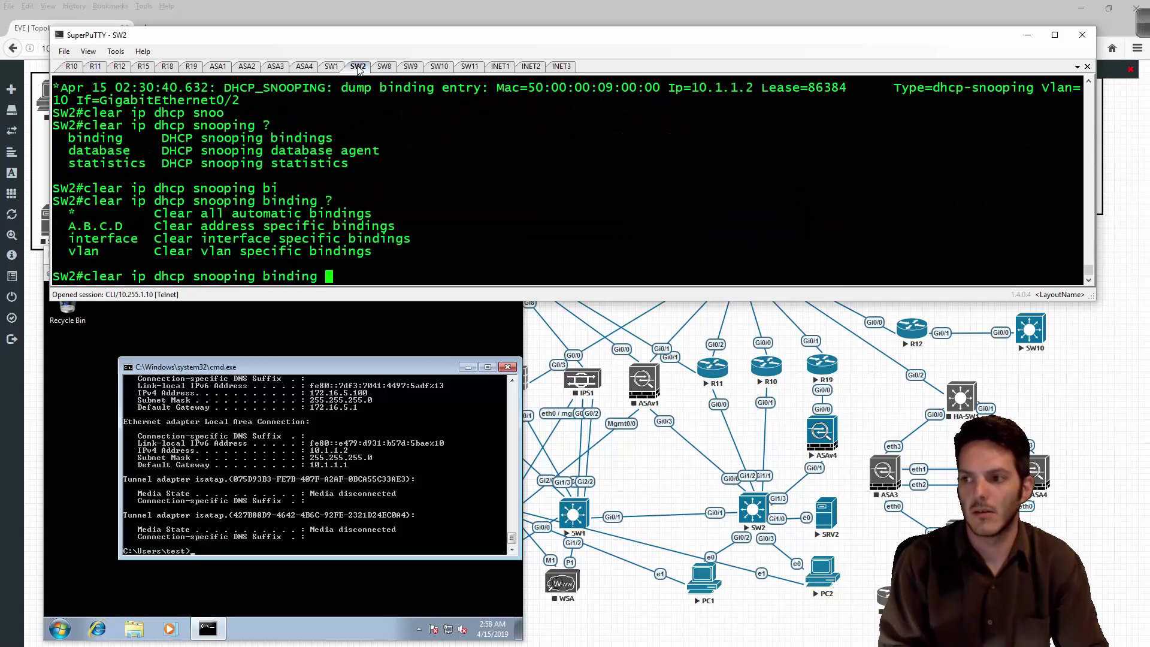
text(*)
key(Return)
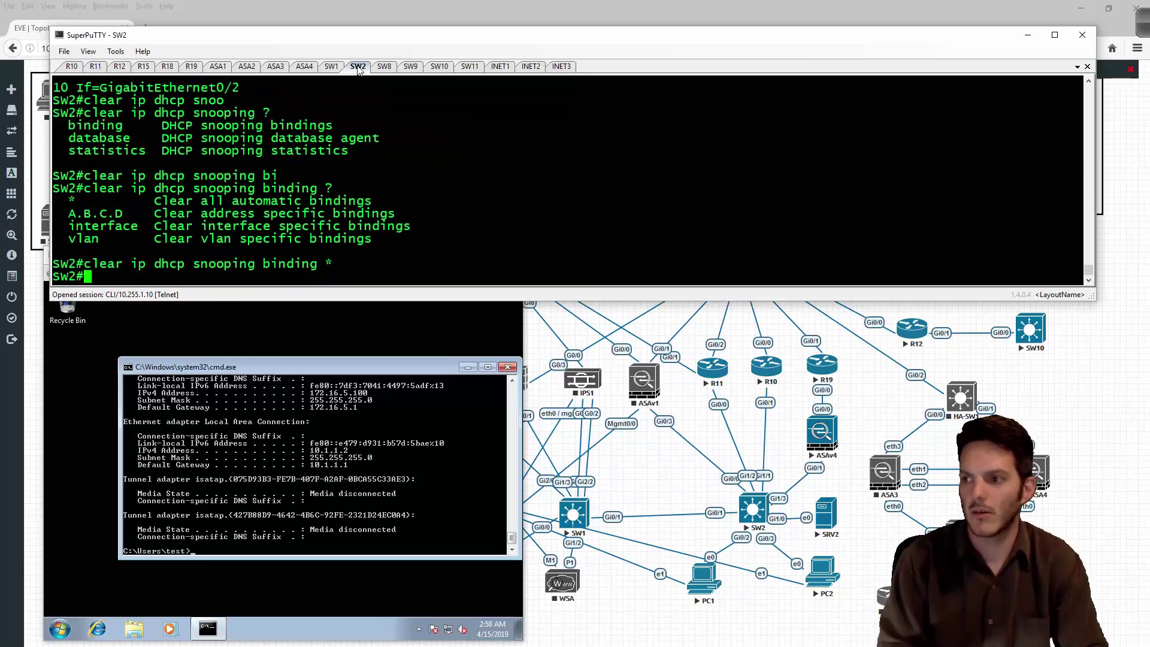
text(show ip dhcp snooping binding)
key(Return)
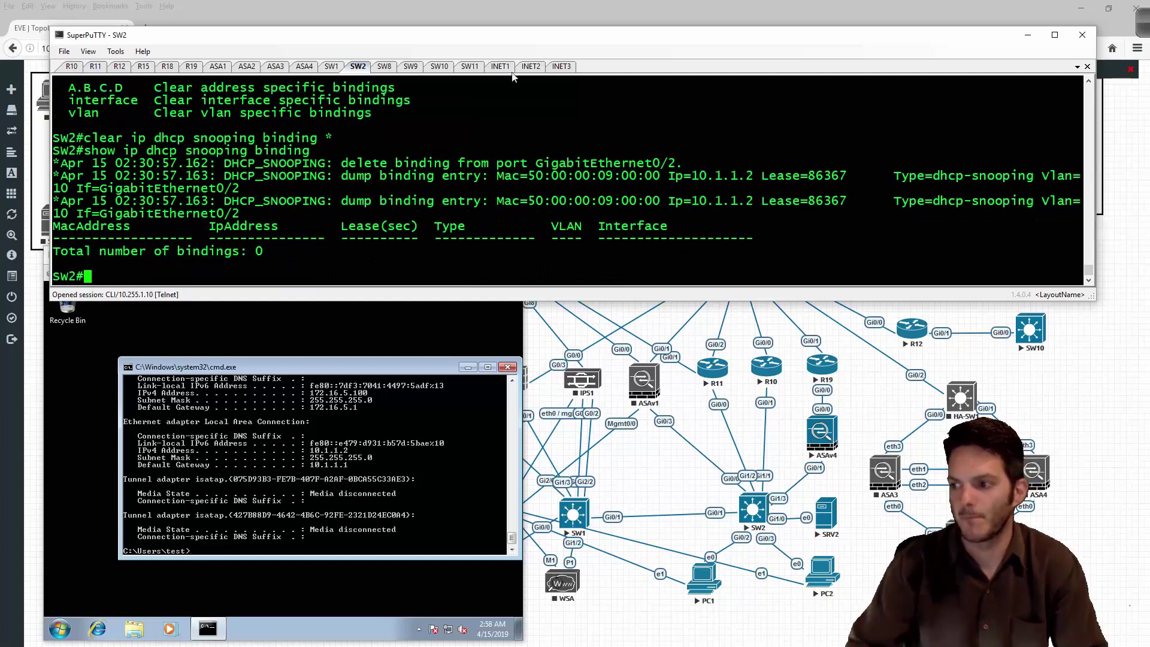
- Release PC1's DHCP lease with ipconfig /release and recheck SW2's snooping binding table
click(436, 502)
text(ipconfig /release)
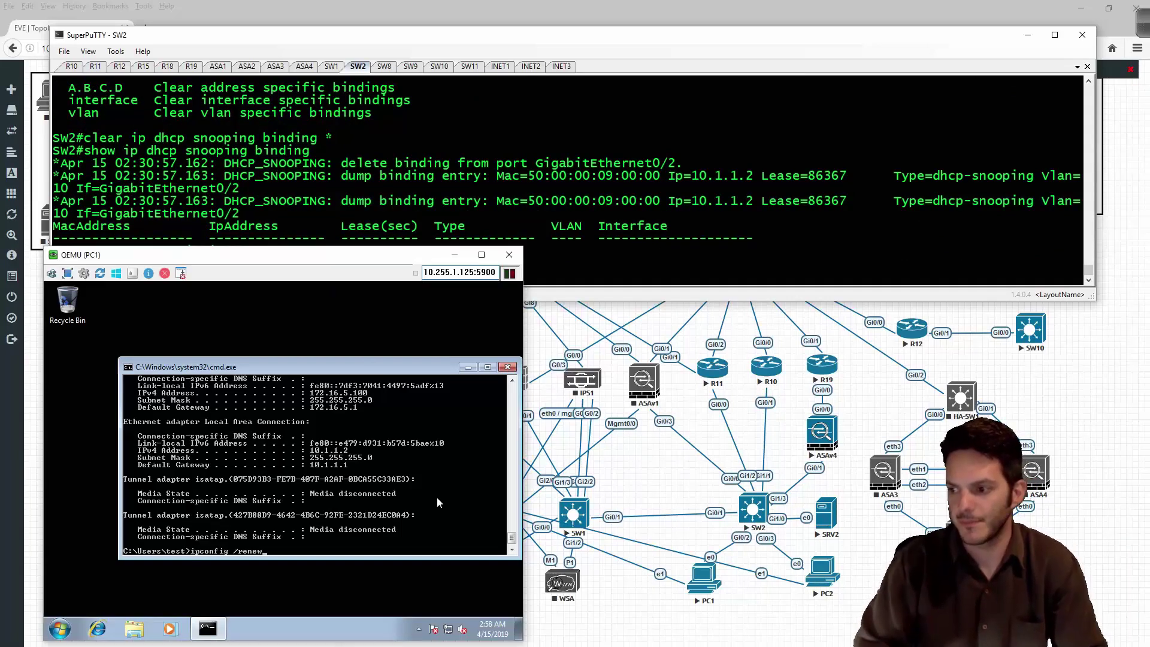
key(Return)
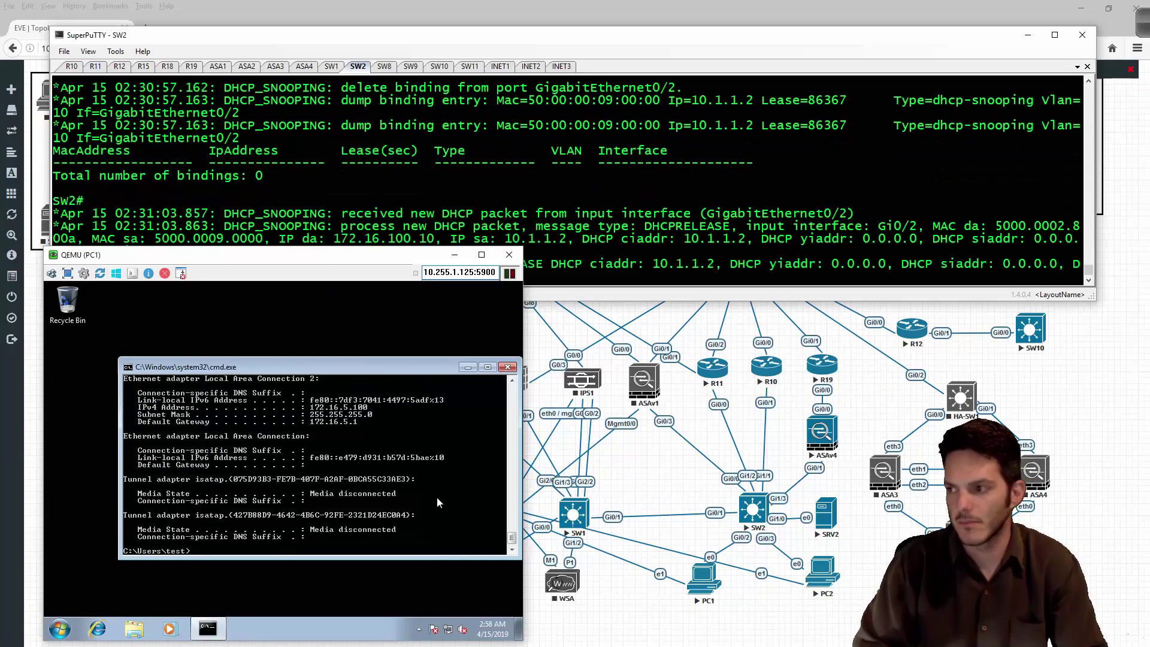
key(alt+Tab)
text(show ip dhcp snooping binding)
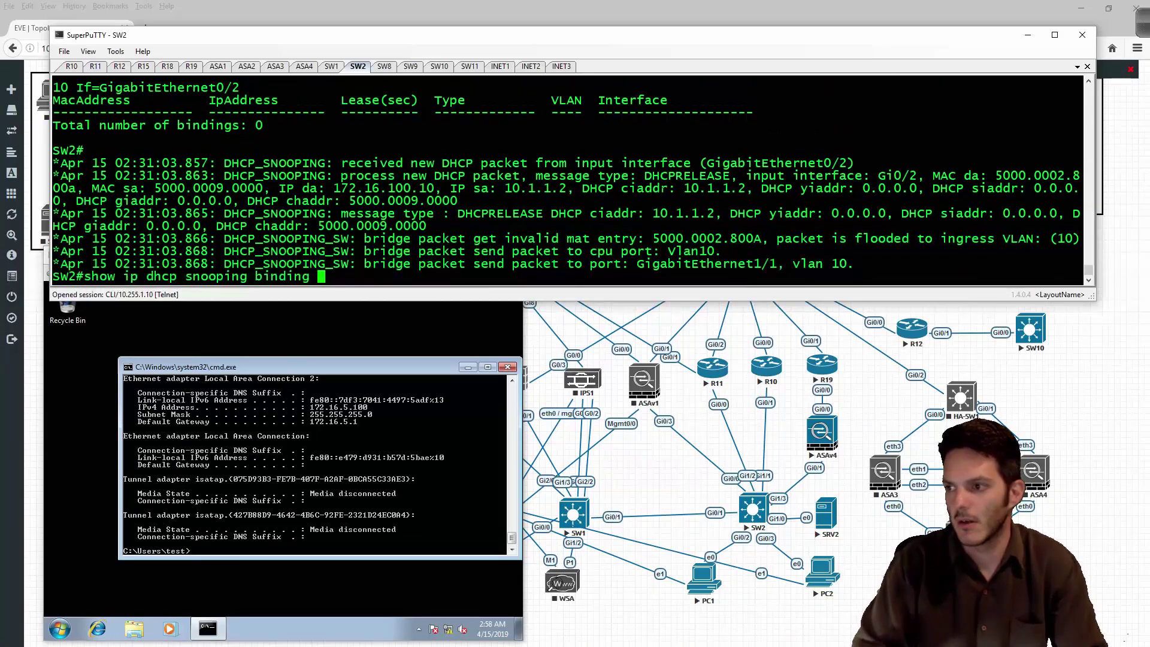
key(Return)
- Renew PC1's DHCP lease with ipconfig /renew and refresh SW2's prompt
click(451, 486)
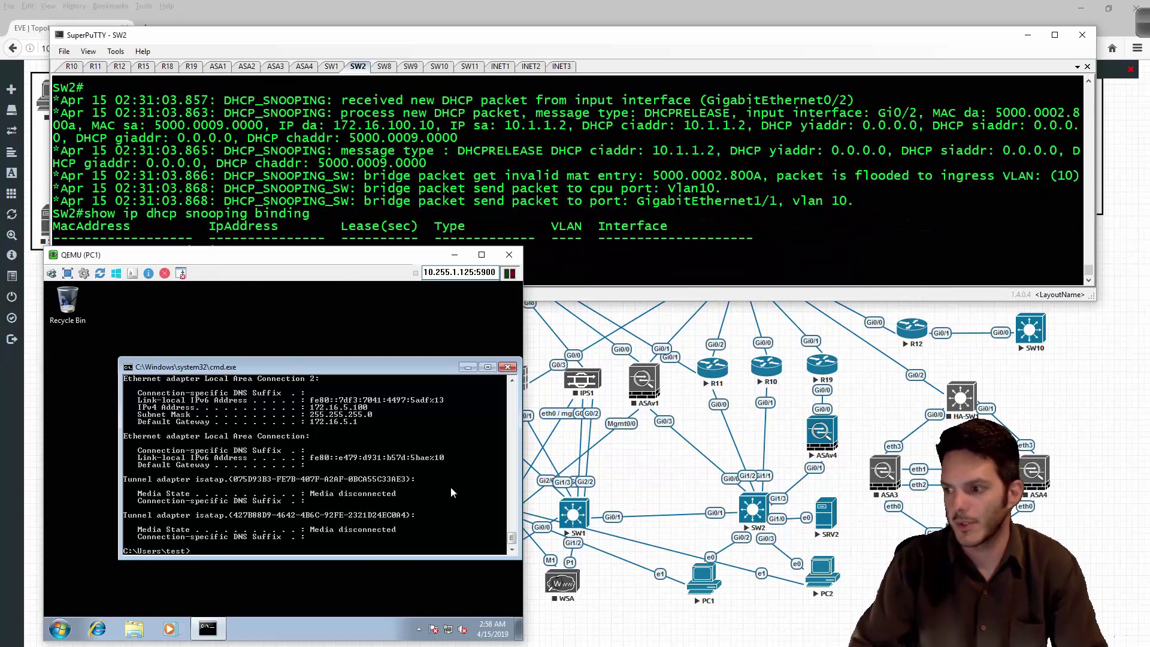
text(ipconfig /renew)
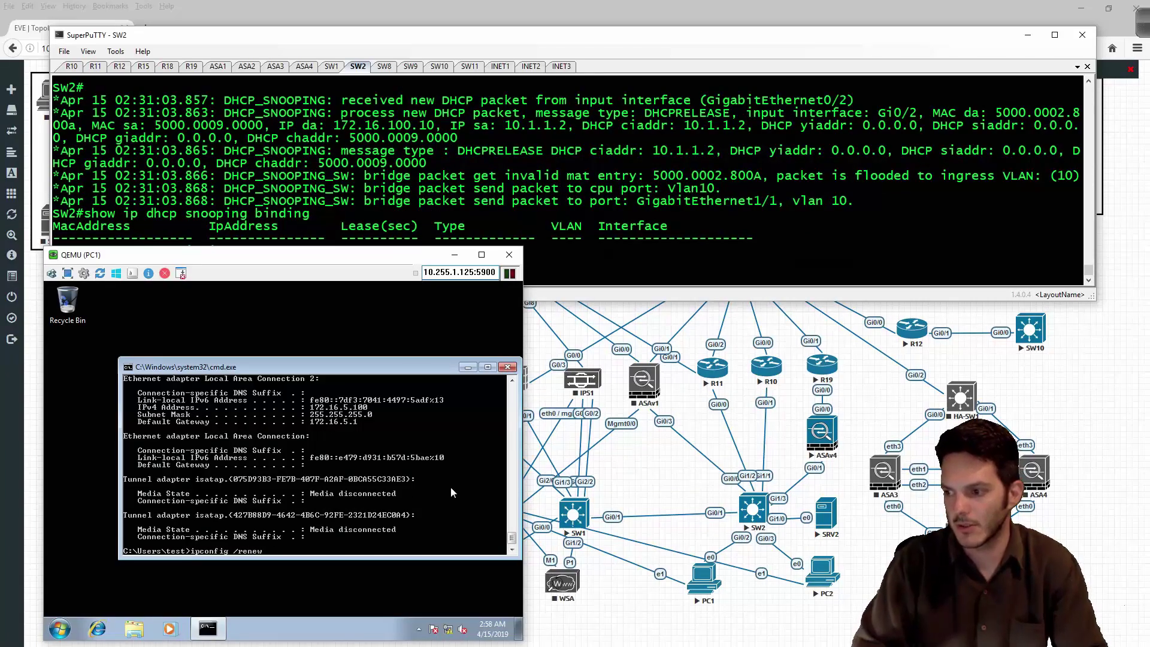
key(Return)
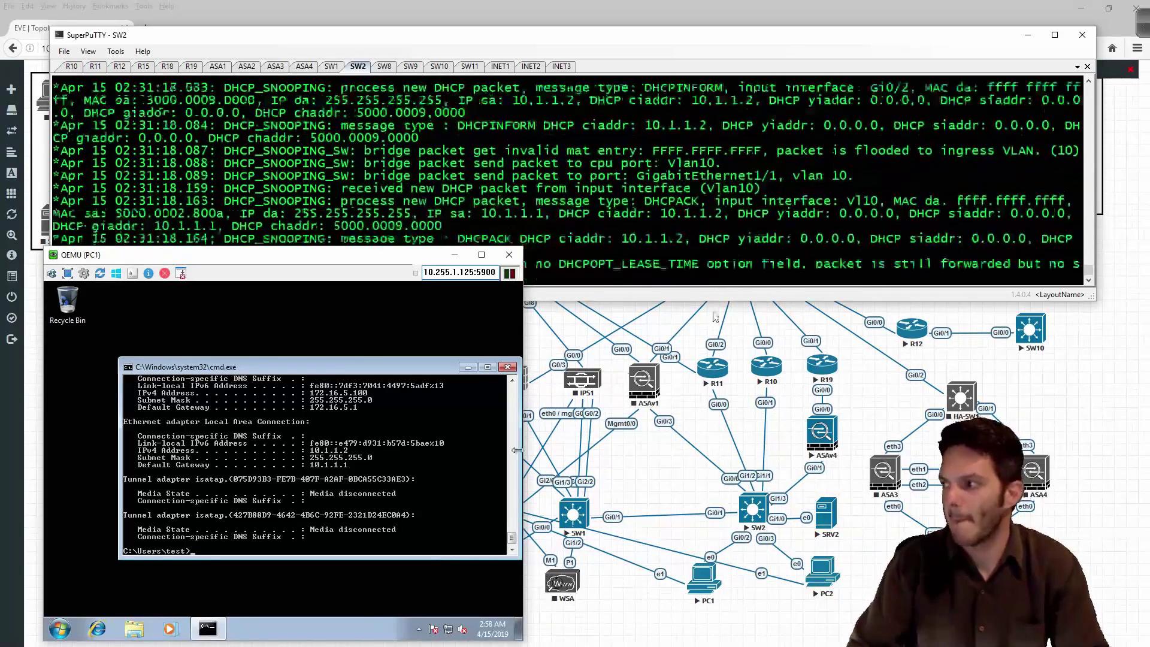
key(alt+Tab)
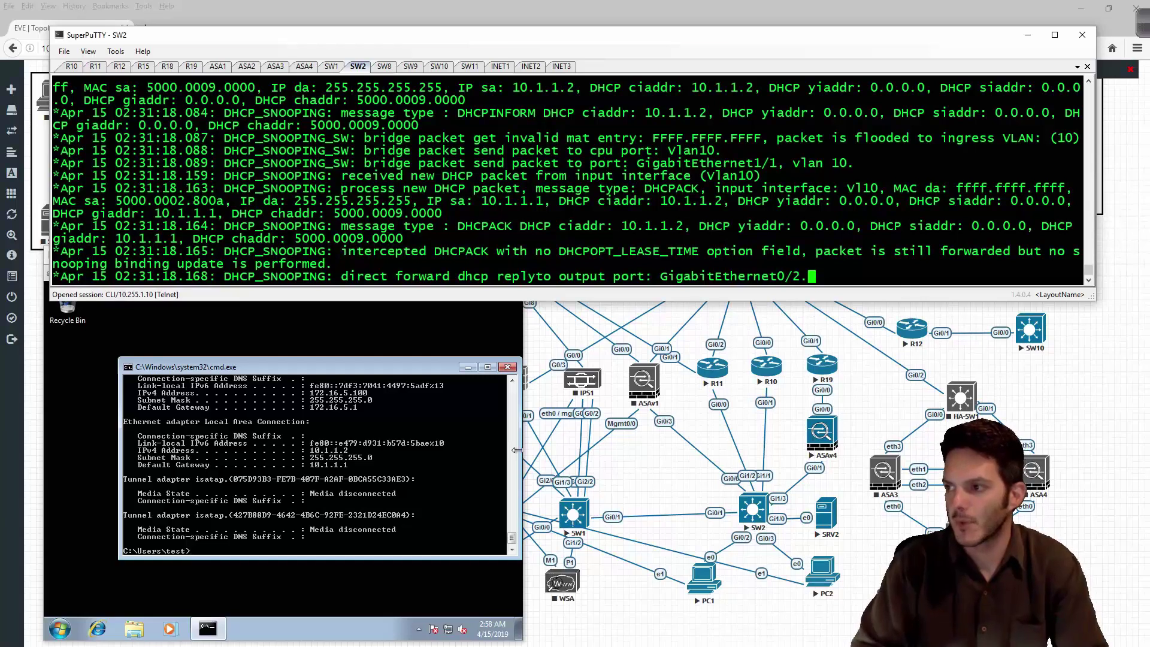
key(Return)
key(ctrl+shift+Tab)
key(ctrl+shift+Tab)
key(ctrl+shift+Tab)
key(ctrl+shift+Tab)
key(ctrl+shift+Tab)
key(ctrl+shift+Tab)
key(ctrl+shift+Tab)
key(ctrl+shift+Tab)
key(ctrl+shift+Tab)
key(ctrl+shift+Tab)
key(ctrl+shift+Tab)
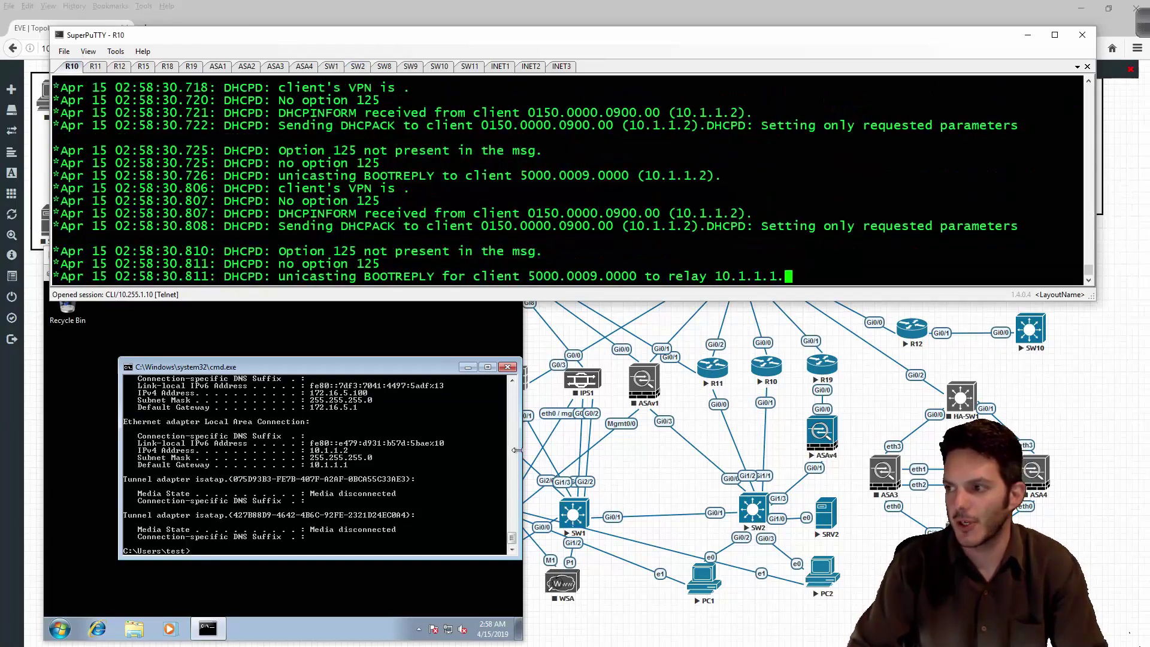
- Highlight relay address 10.1.1.1 in R10's debug and list its DHCP config with 'sh run | sec dhcp'
scroll(517, 450, up, 5)
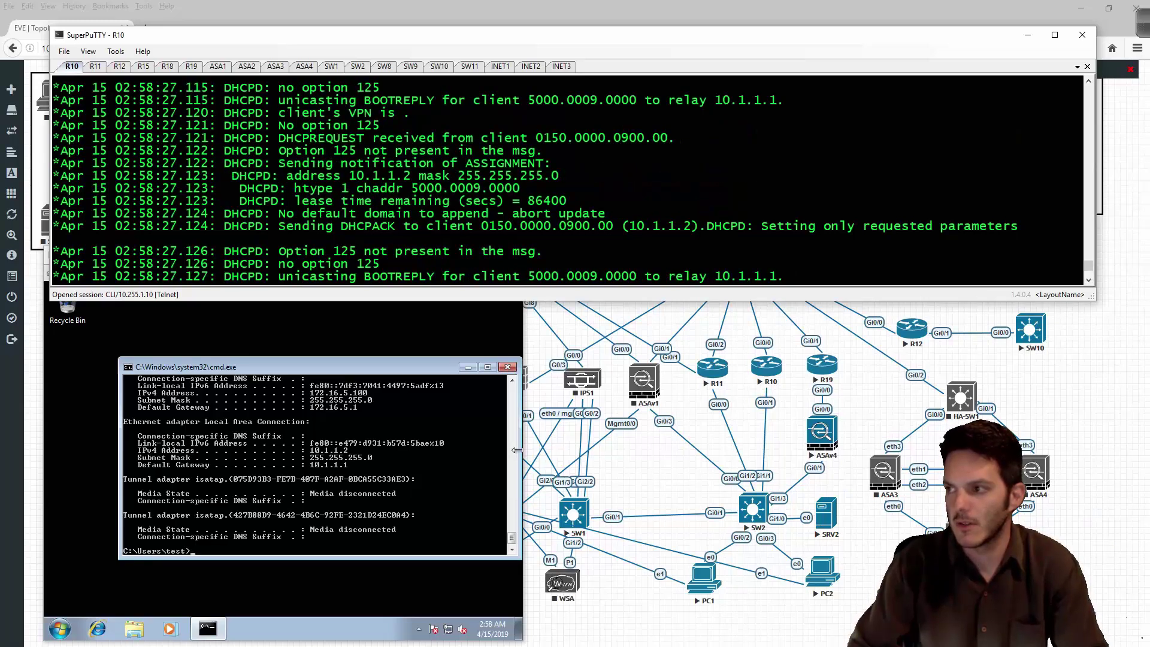
scroll(517, 450, up, 3)
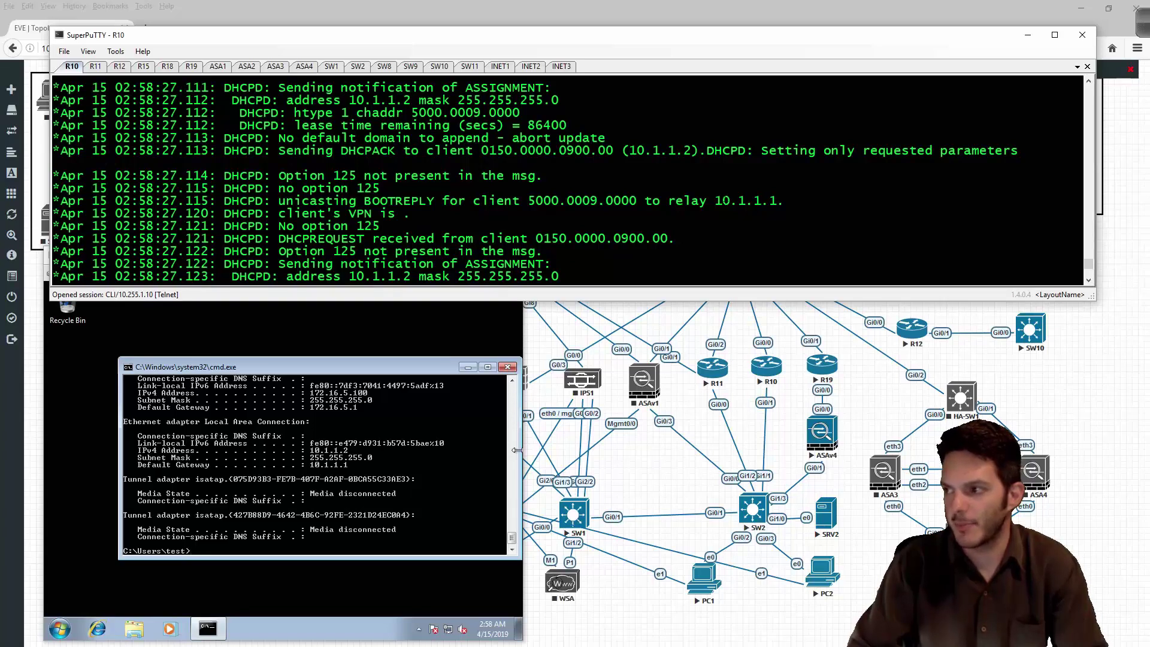
drag(722, 200, 785, 200)
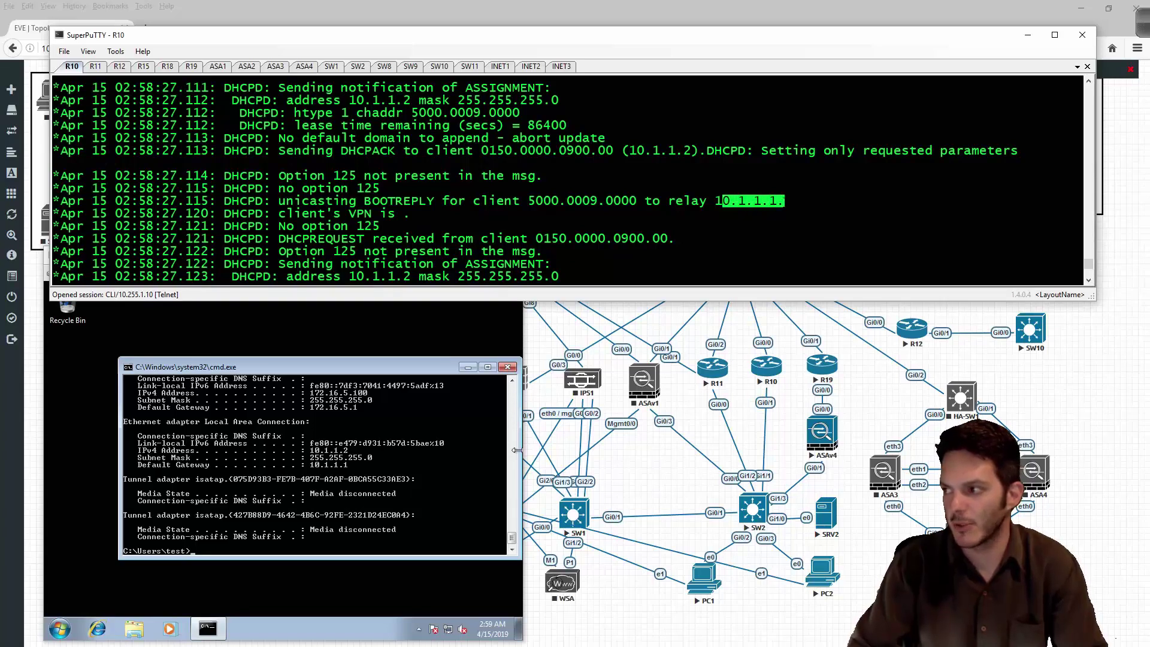
key(Return)
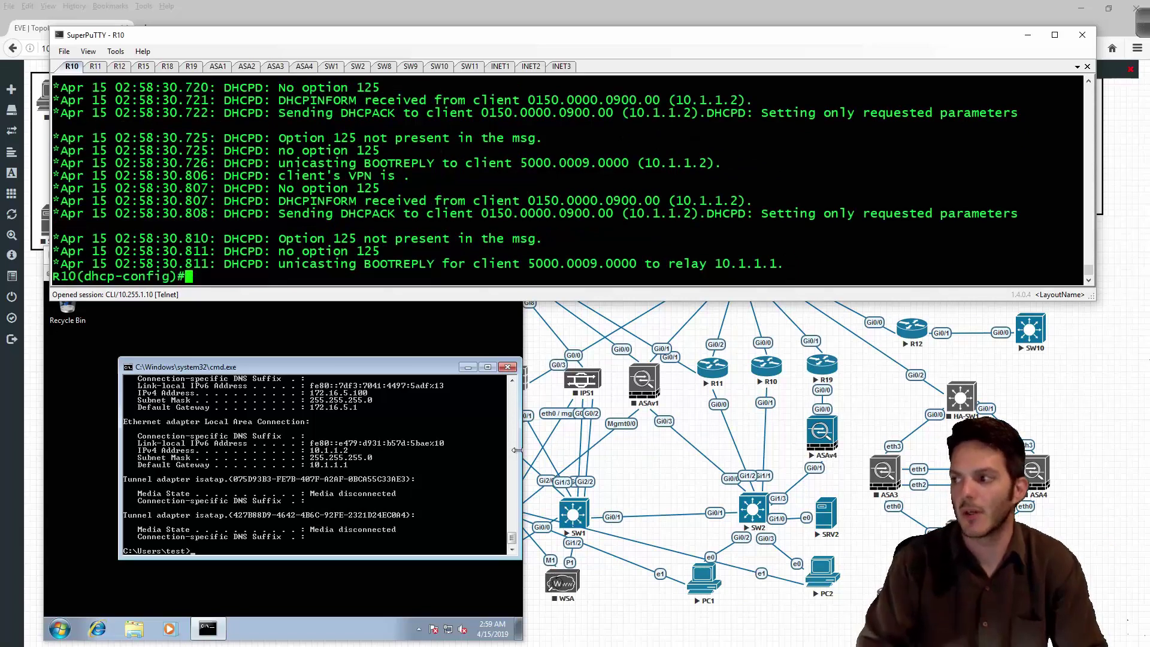
text(sh run | sec dhcp)
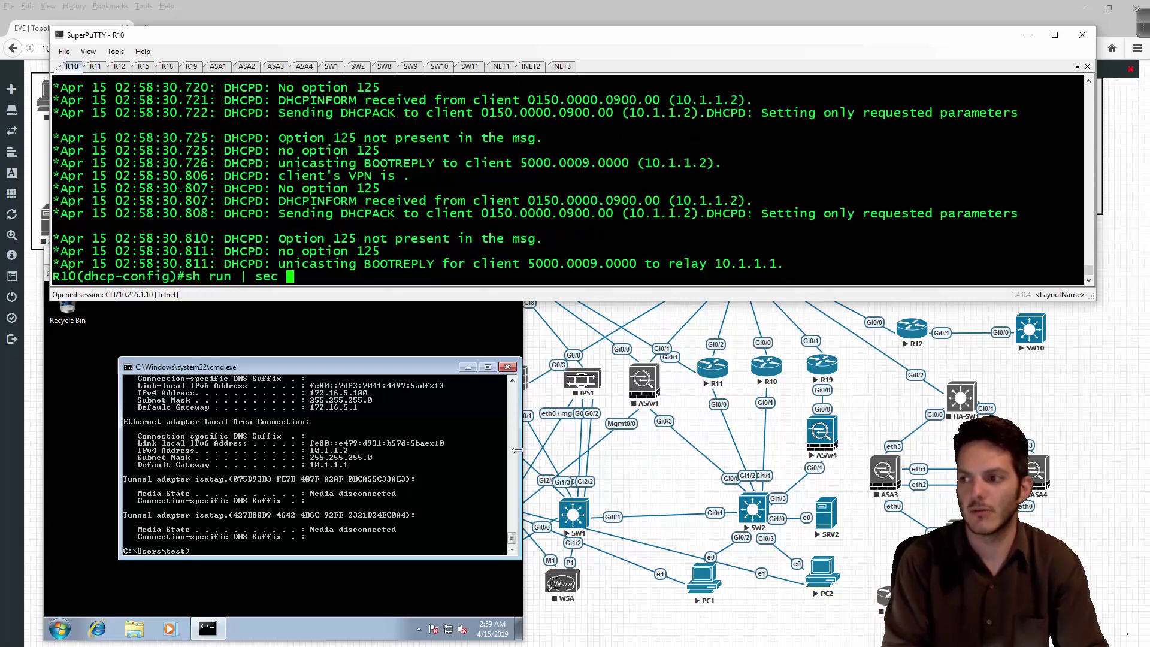
key(Return)
- Copy the NOT_RIGHT pool and network lines and paste them back at R10's prompt
key(Up)
key(Up)
scroll(516, 450, up, 10)
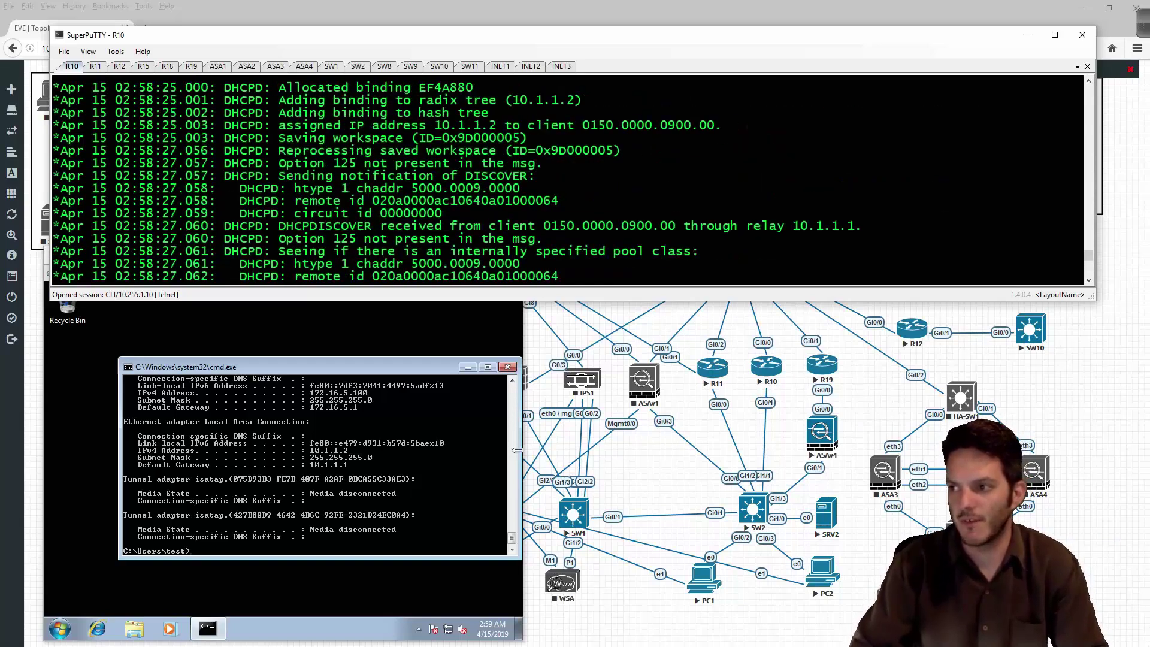
scroll(516, 450, up, 15)
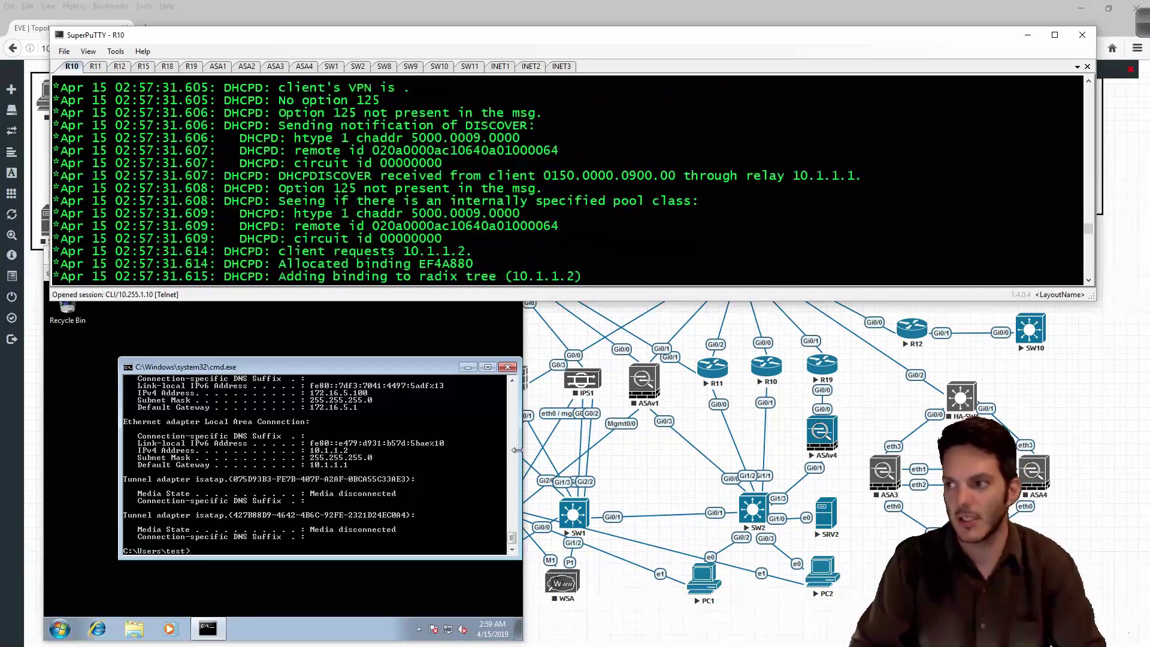
scroll(517, 450, up, 15)
scroll(516, 450, down, 15)
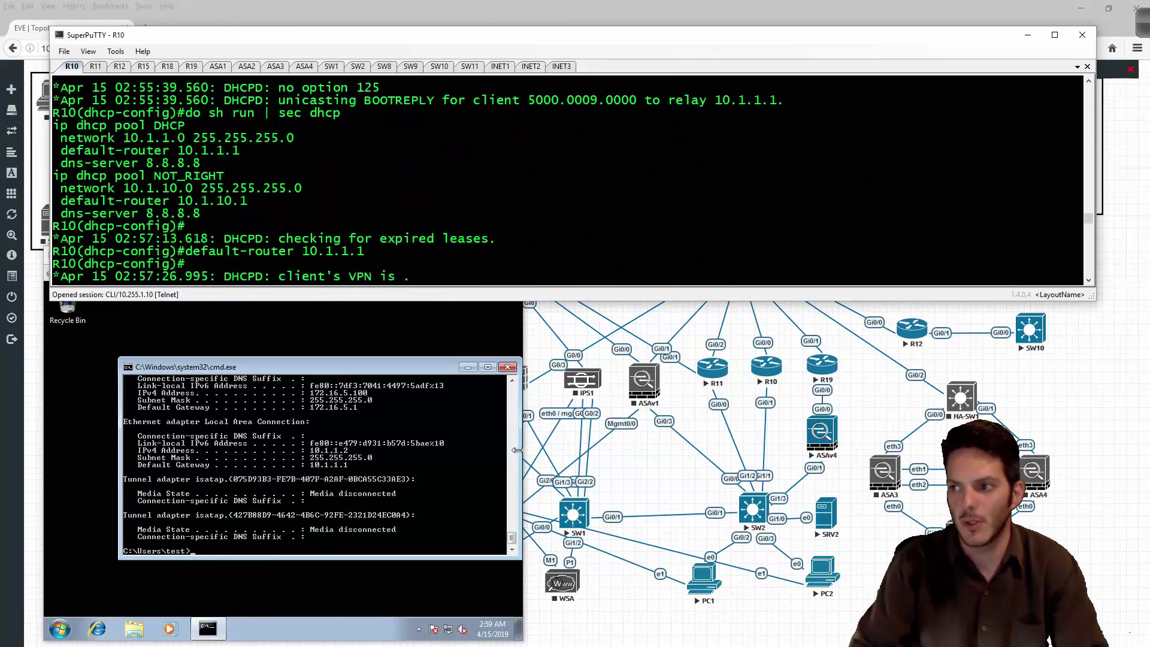
drag(123, 138, 185, 138)
click(516, 450)
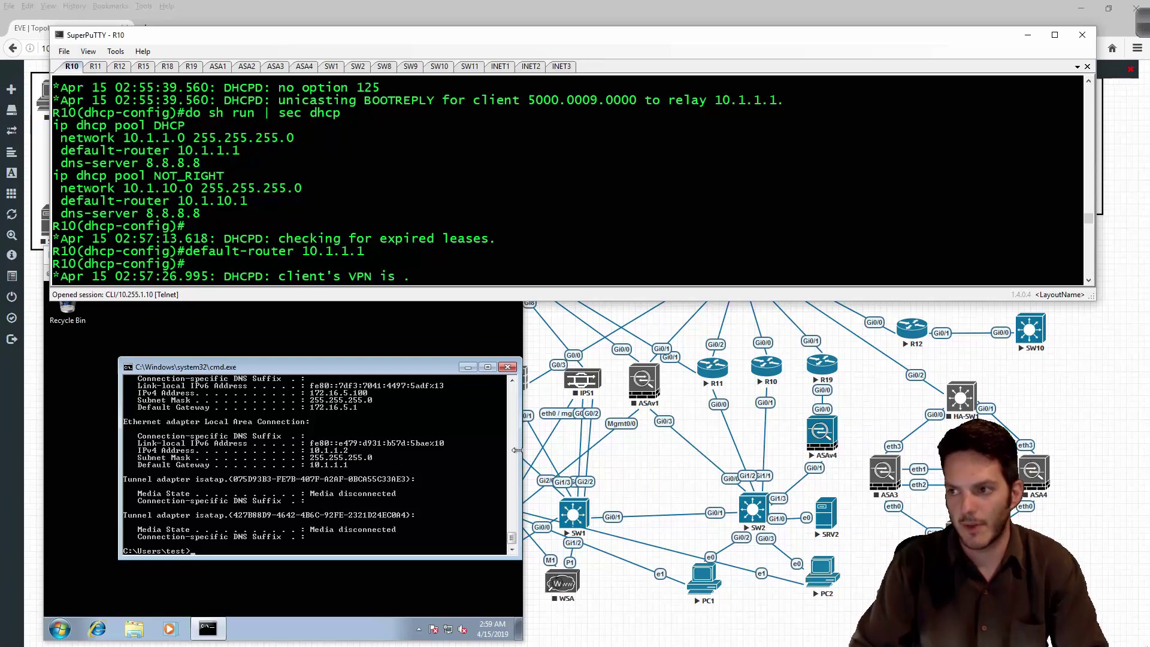
drag(52, 176, 302, 188)
right_click(262, 189)
key(Left)
key(Left)
key(Left)
key(Left)
key(Left)
key(Left)
key(Left)
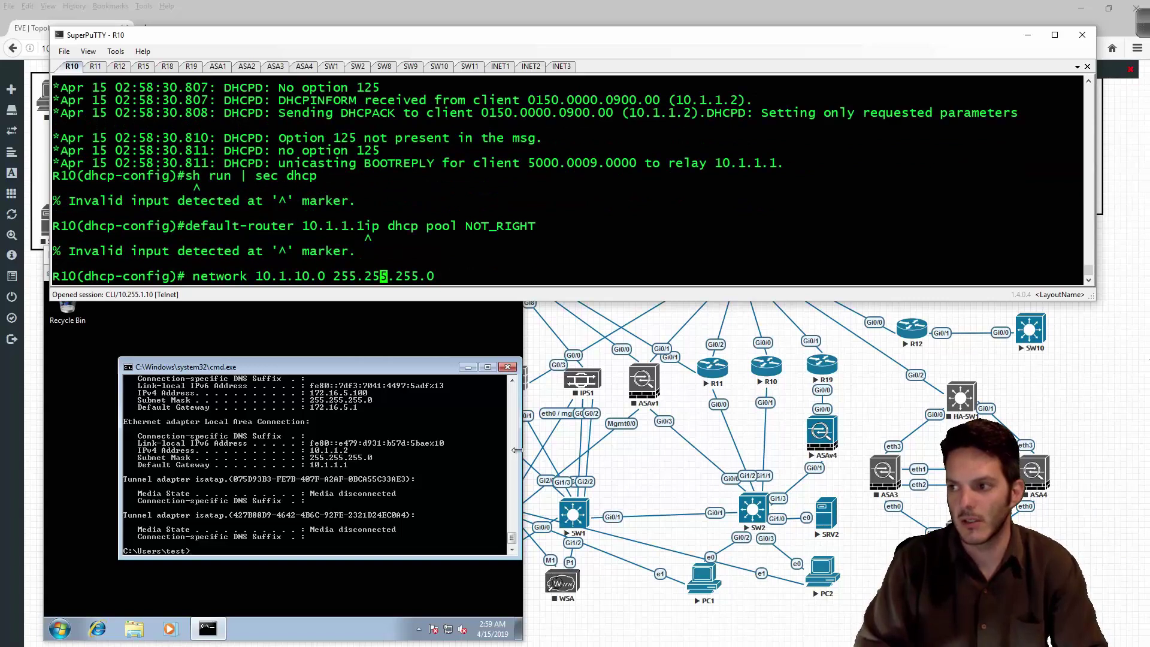
key(Return)
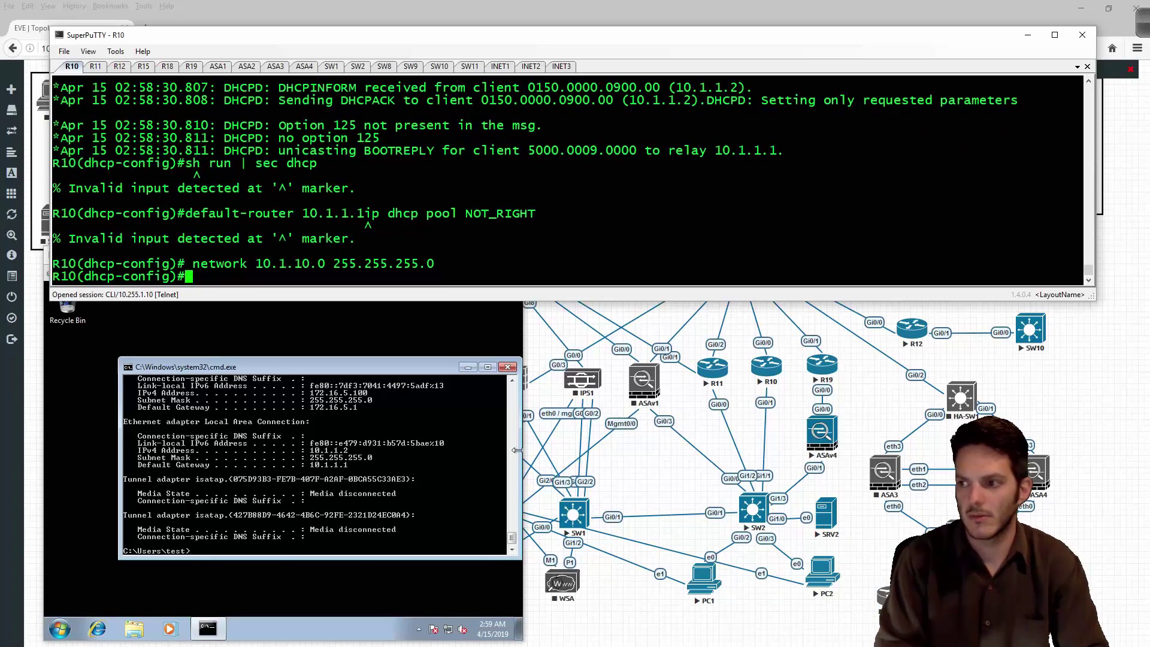
- Re-paste the NOT_RIGHT network command, changing 10.1.10.0 to 10.1.1.0, and apply it
text(ip dhcp pool NOT_RIGHT  network 10.1.10.0 255.255.255.0)
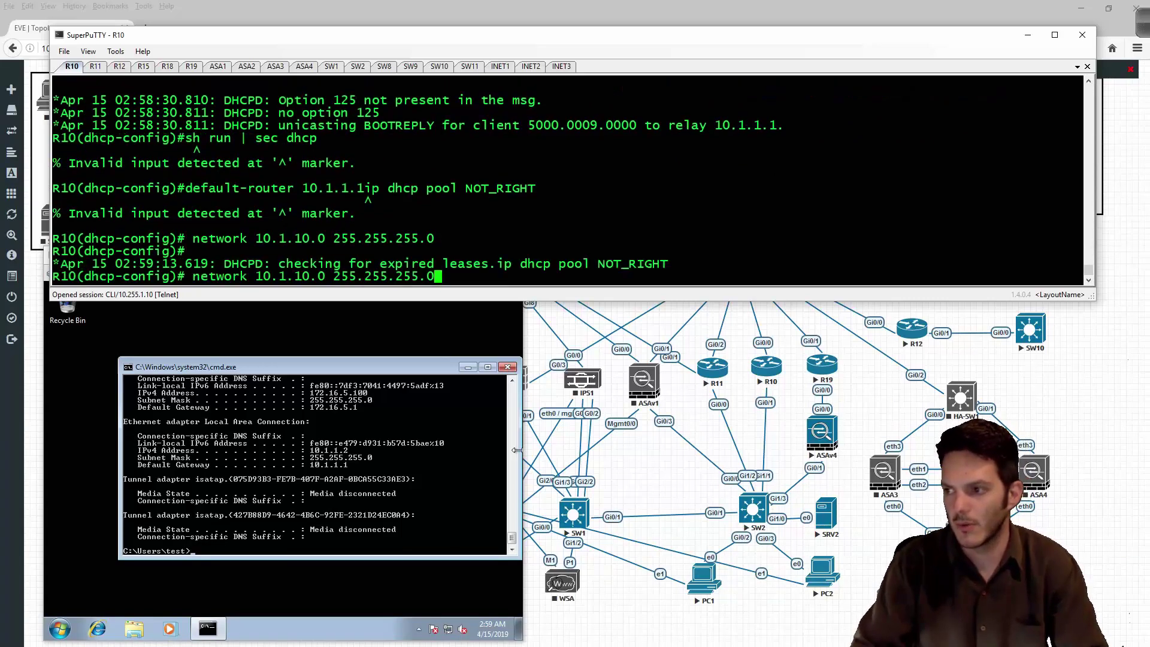
key(Left)
key(Left)
key(Left)
key(Left)
key(Left)
key(Left)
key(Left)
key(Left)
key(Left)
key(Left)
key(Left)
key(Left)
key(Left)
key(Left)
key(Left)
key(Left)
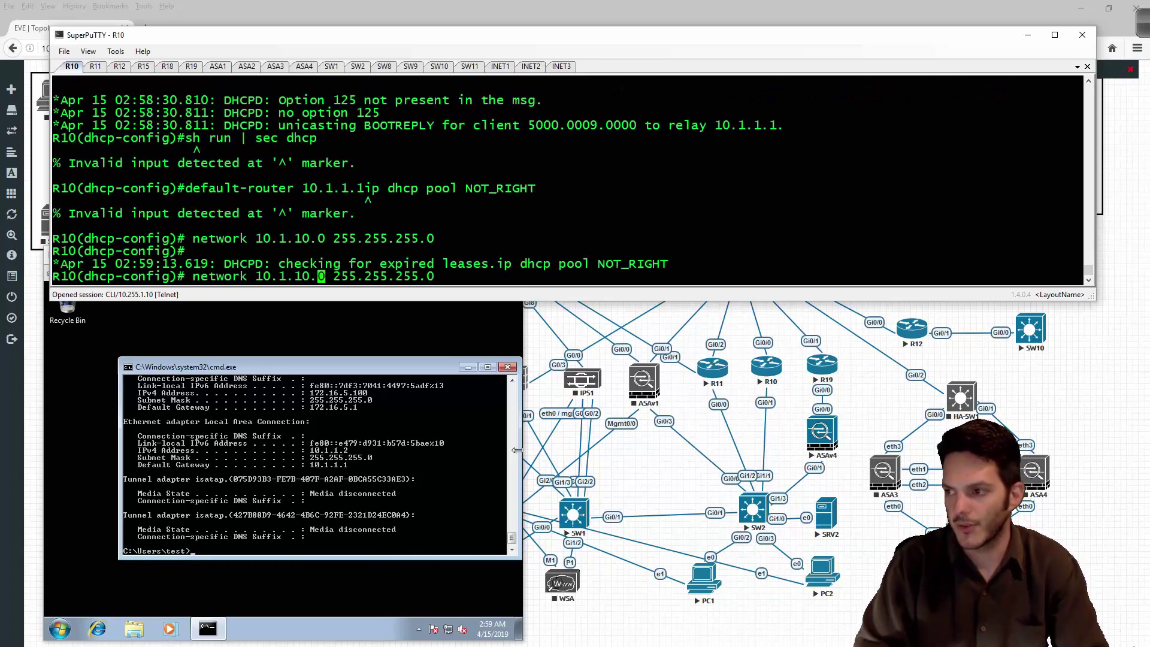
key(BackSpace)
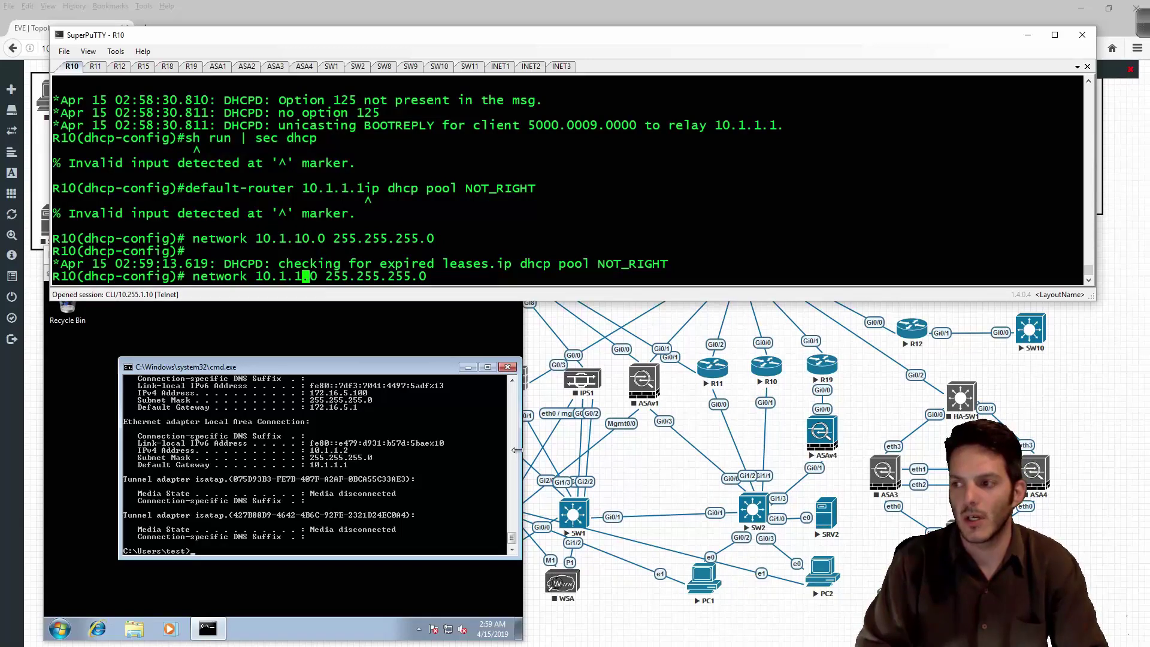
key(Return)
key(Up)
key(Up)
key(Down)
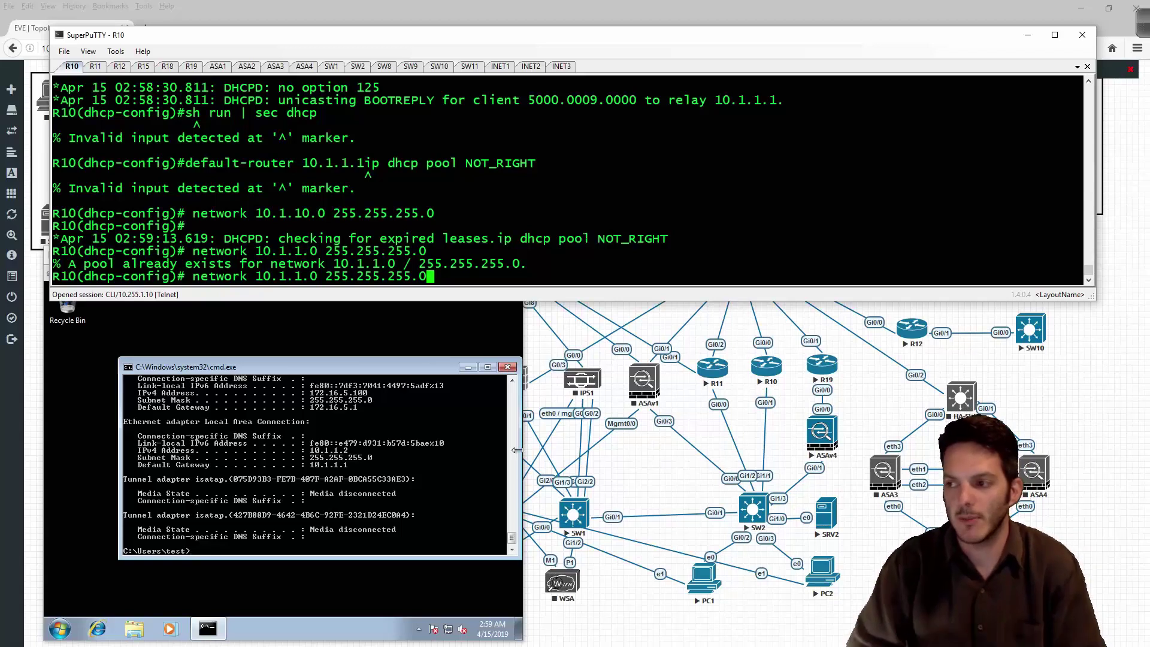
- List R10's DHCP pools with 'do sh run | sec dhcp', highlighting 10.1.1.1, 10.1.1.0 and 10.1.10.0
key(Return)
text(do sh r)
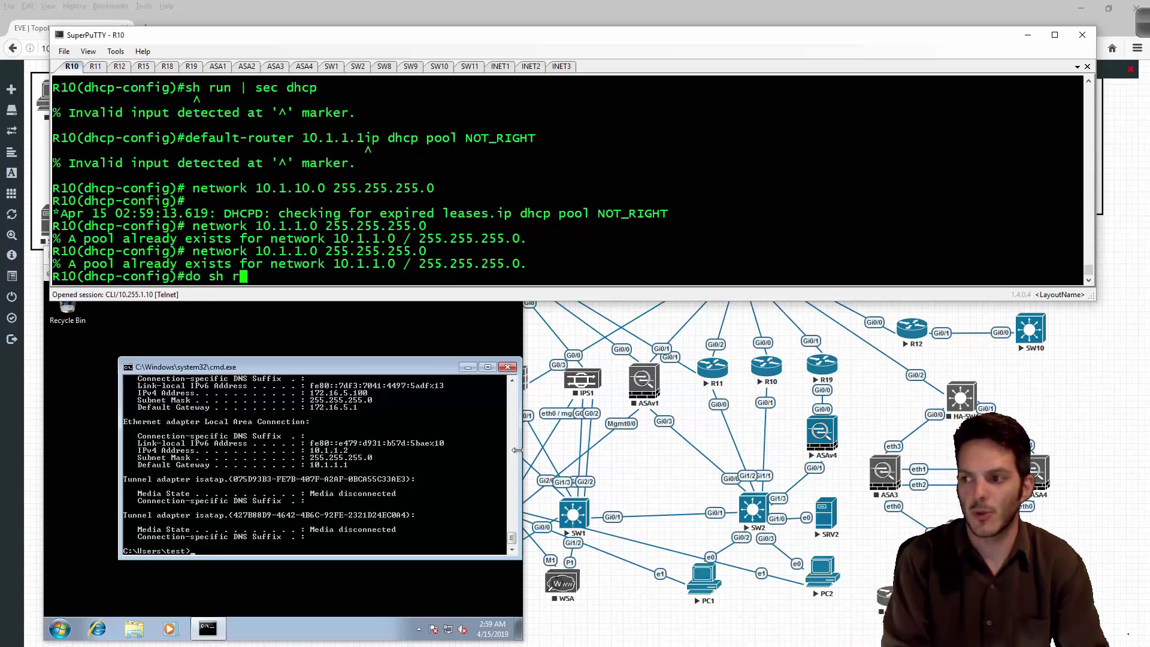
text(un i se)
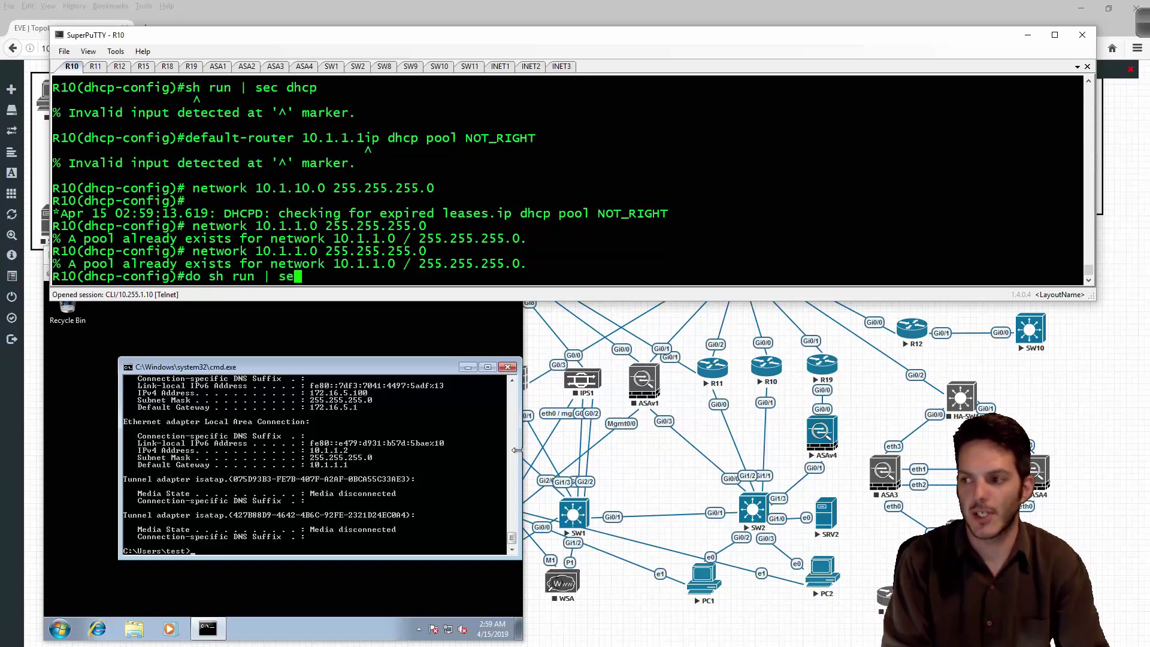
text(c dhcp)
key(Return)
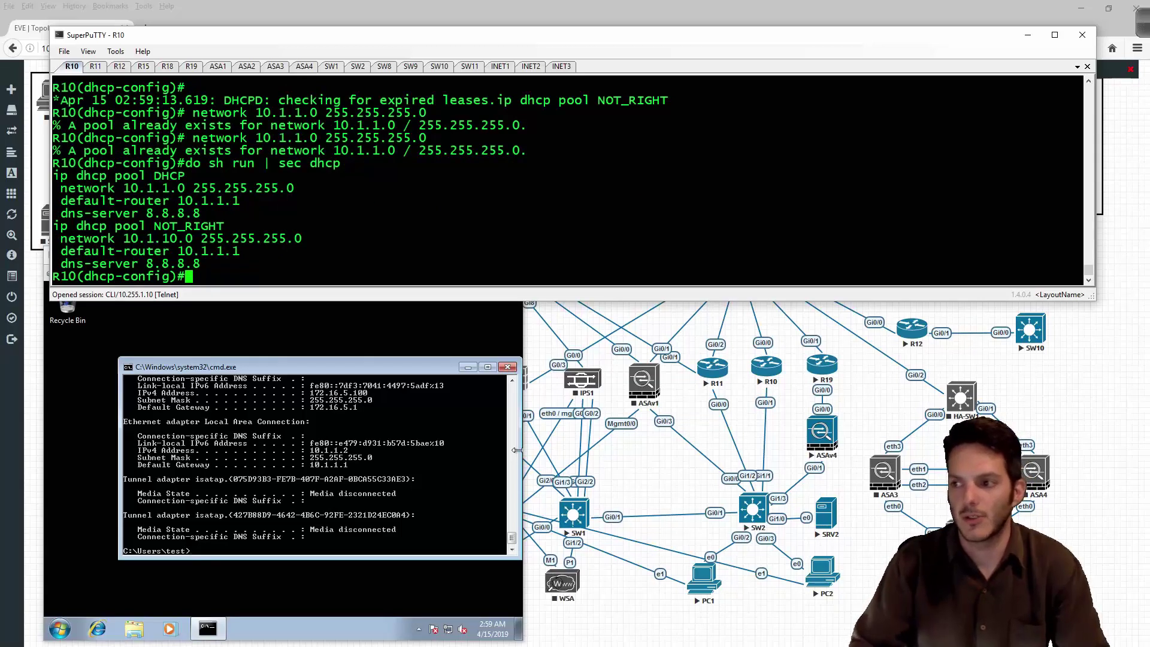
double_click(208, 250)
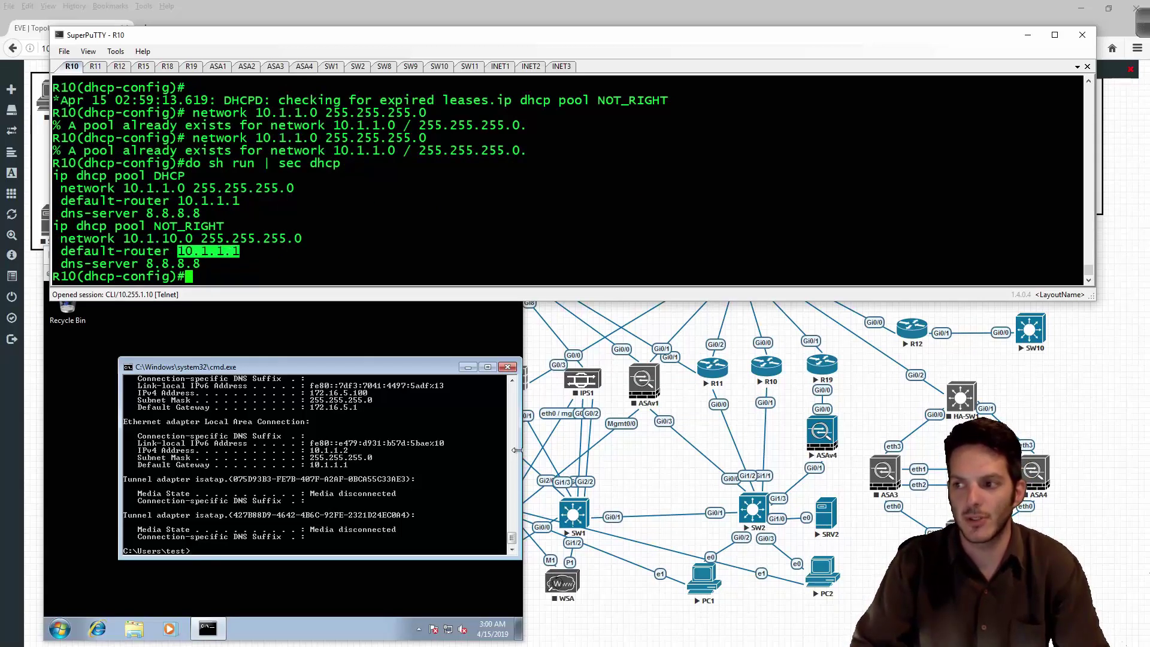
double_click(154, 188)
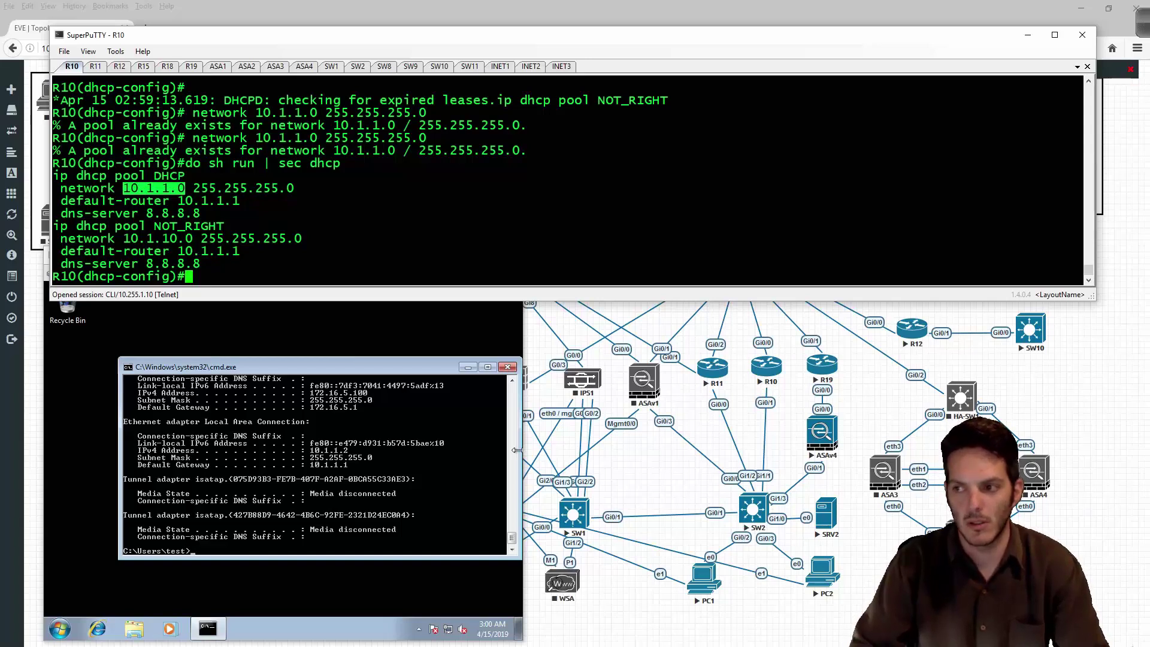
double_click(157, 239)
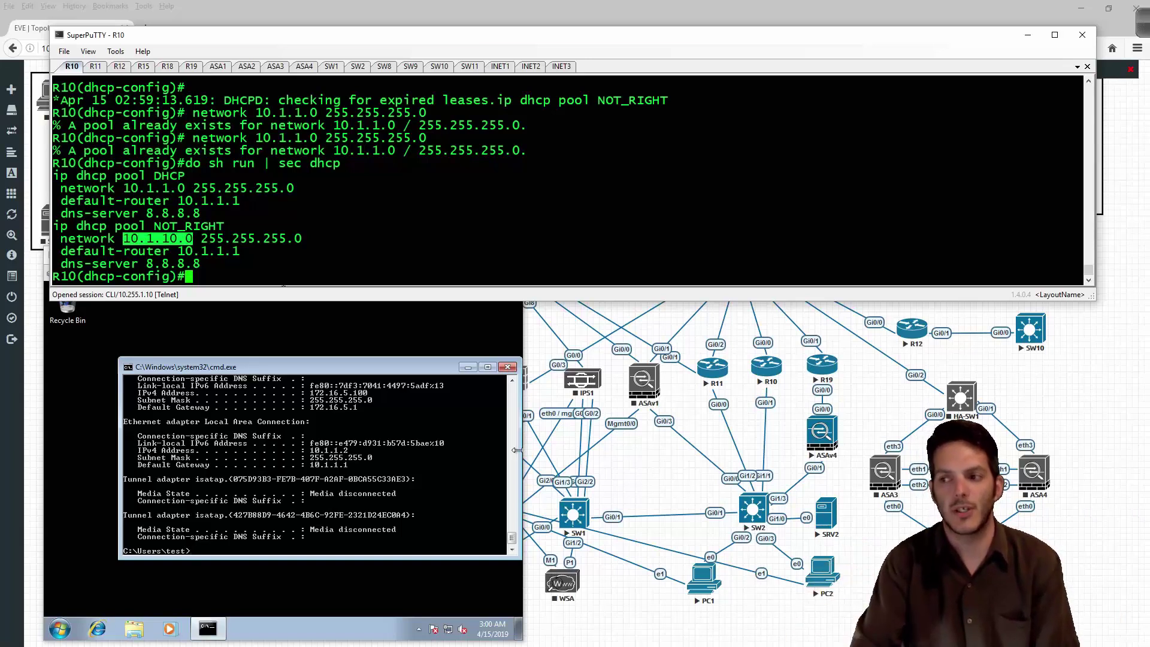
- Compare both pools: networks 10.1.1.0 and 10.1.10.0, each with default-router 10.1.1.1
double_click(151, 188)
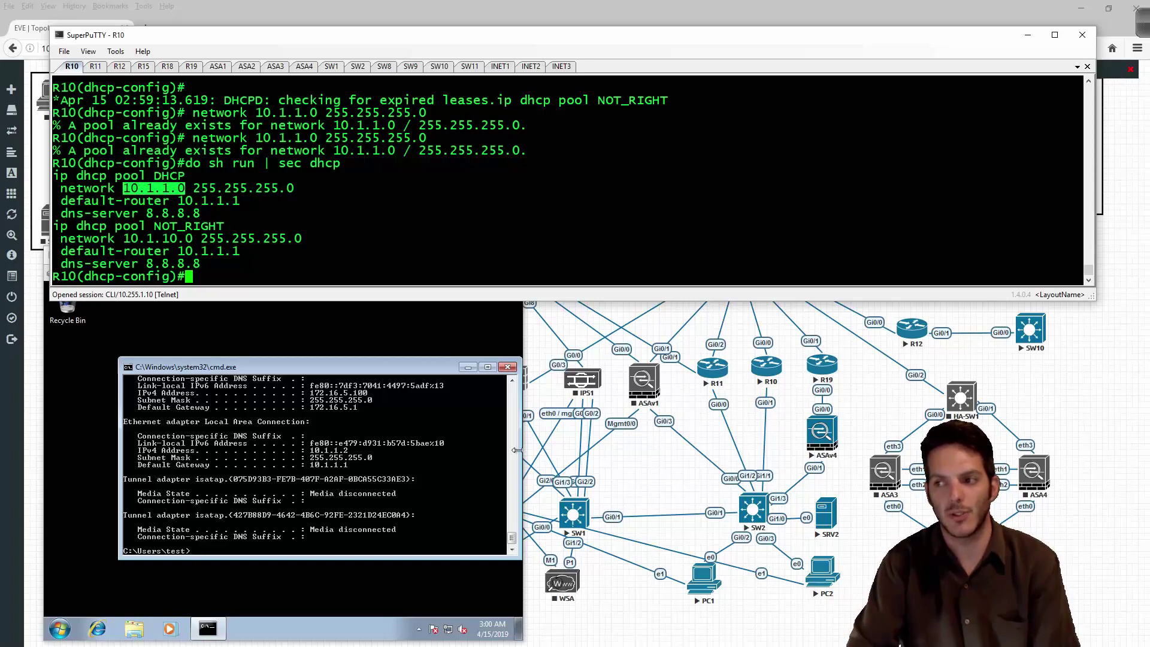
double_click(203, 200)
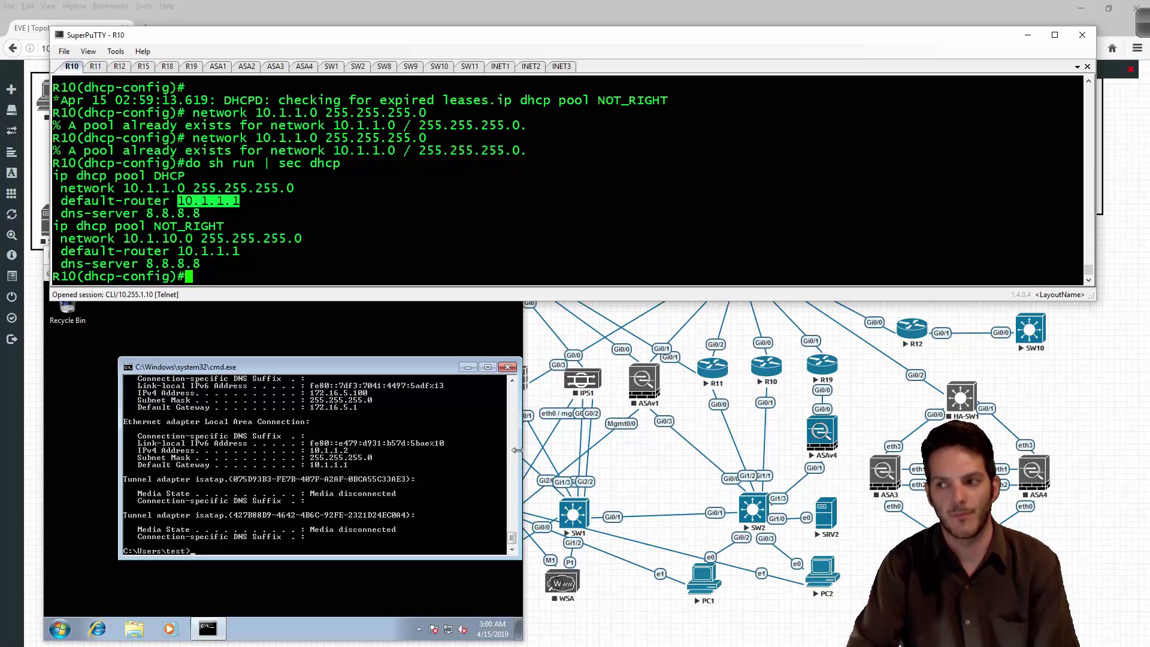
click(517, 450)
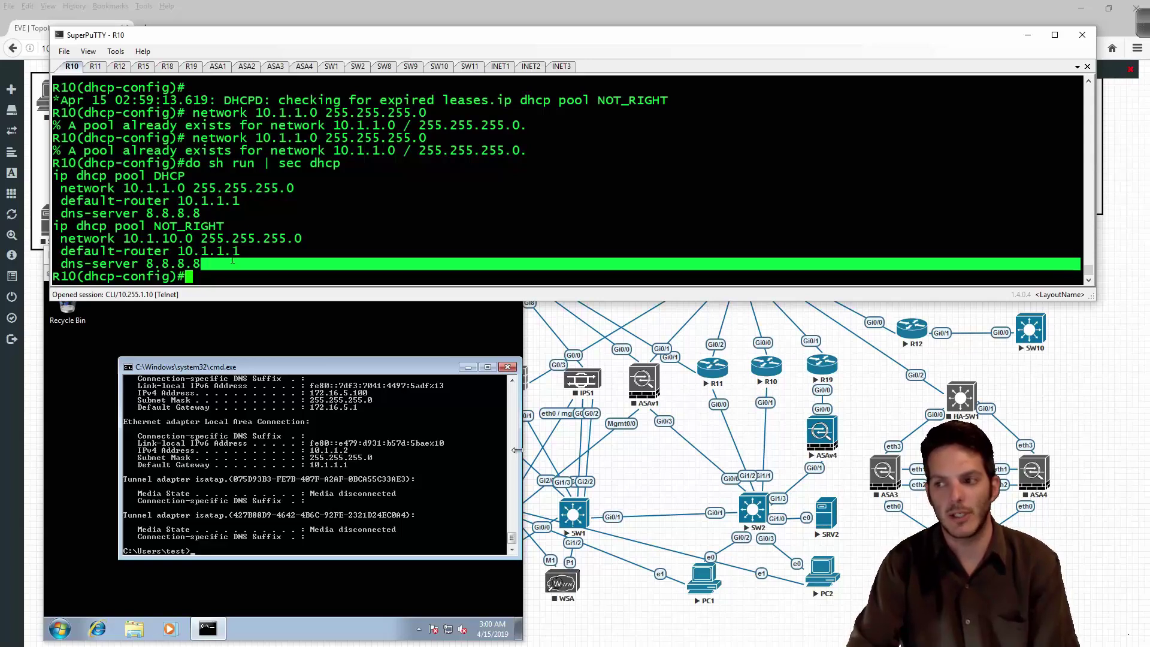
double_click(233, 251)
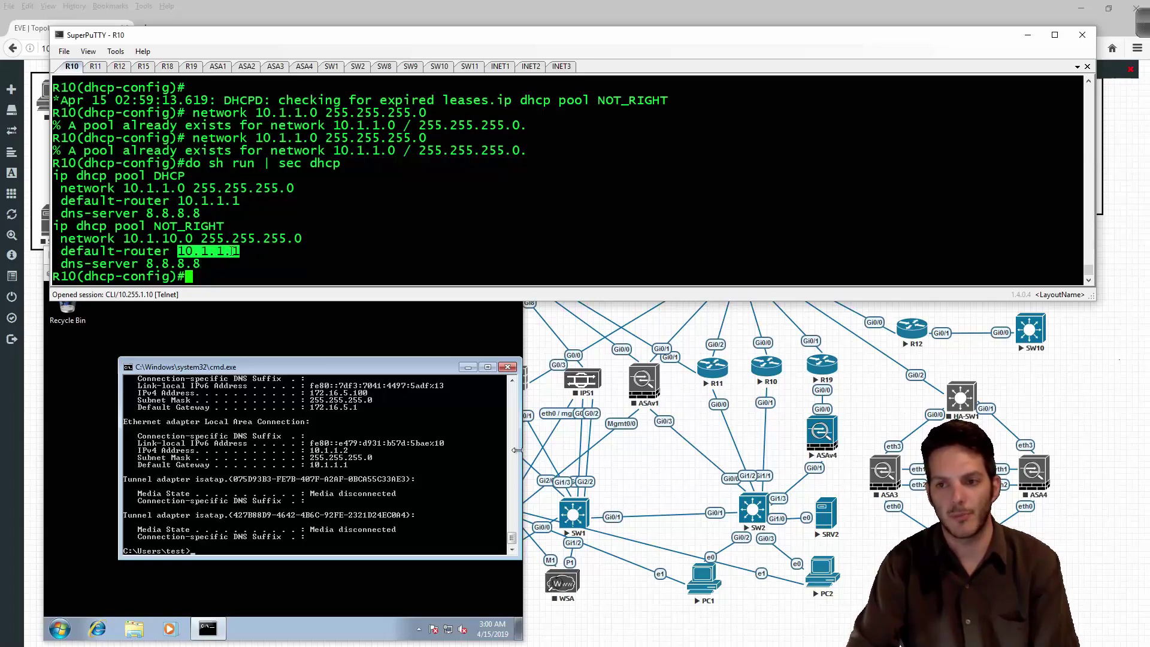
double_click(157, 239)
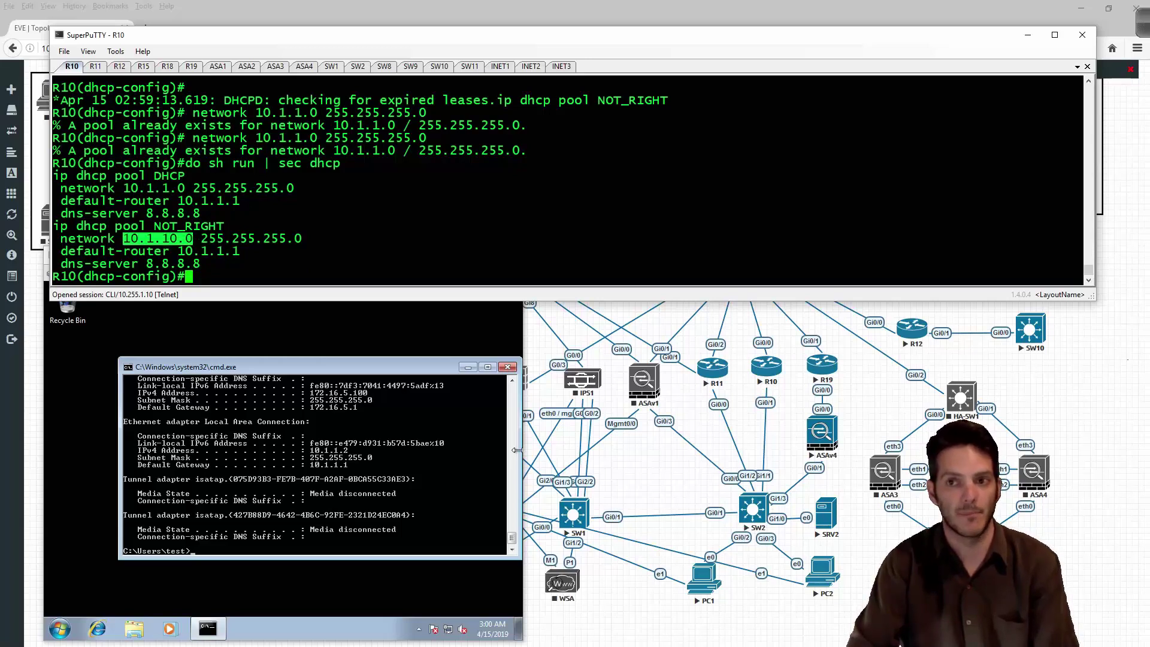
- Bring PC1's console window back in front, positioned slightly higher
click(517, 449)
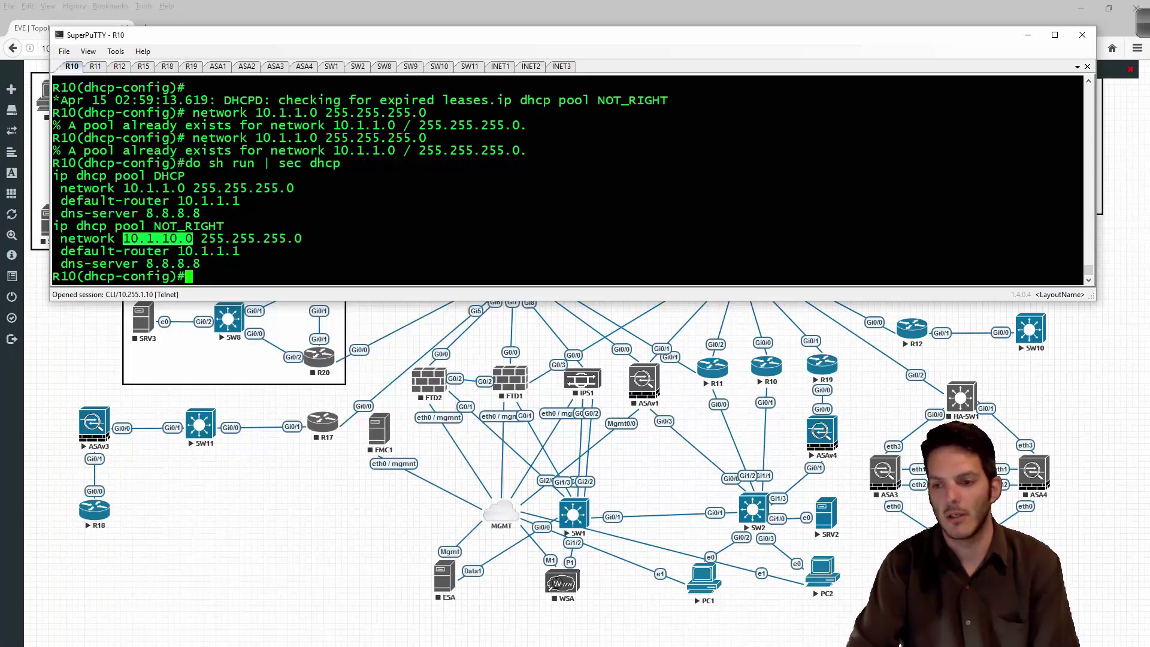
key(alt+Tab)
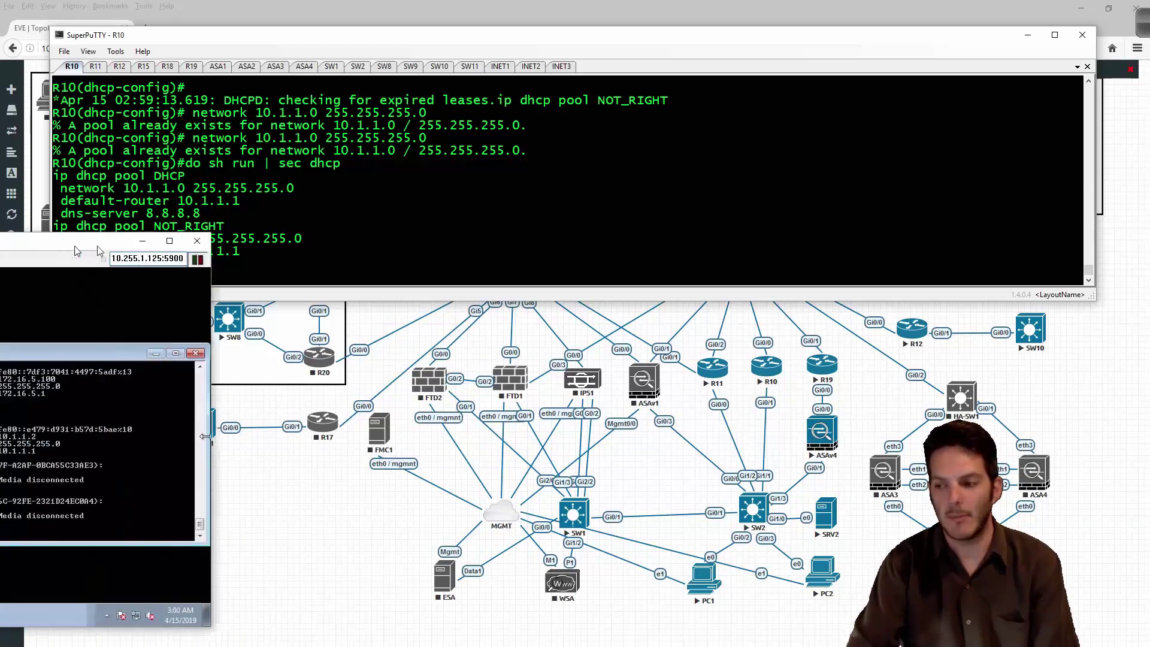
drag(410, 257, 411, 252)
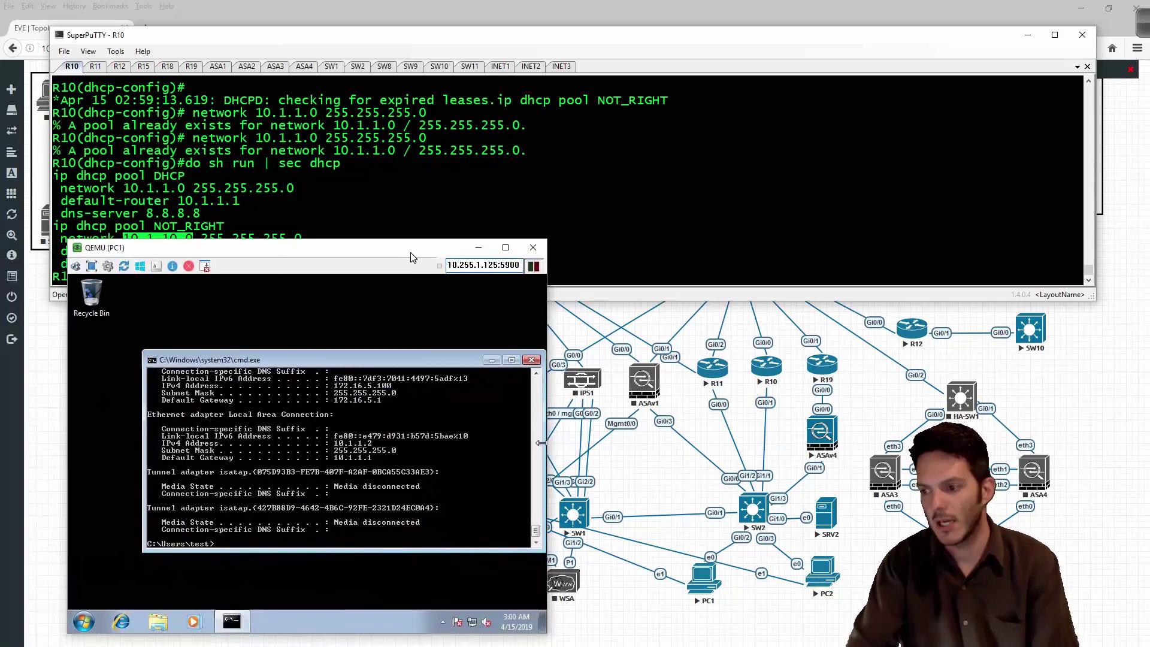